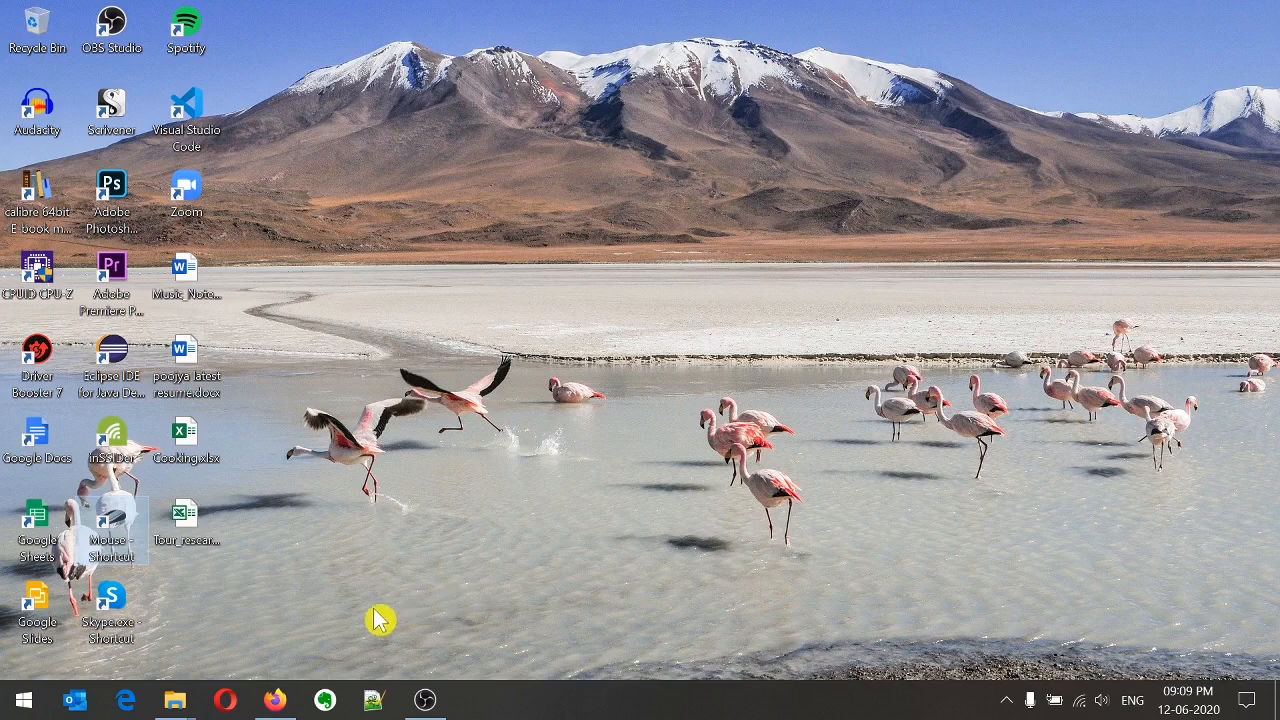
# - View the OBS Studio download page in Firefox and the running OBS window, minimizing each one
pyautogui.click(275, 700)
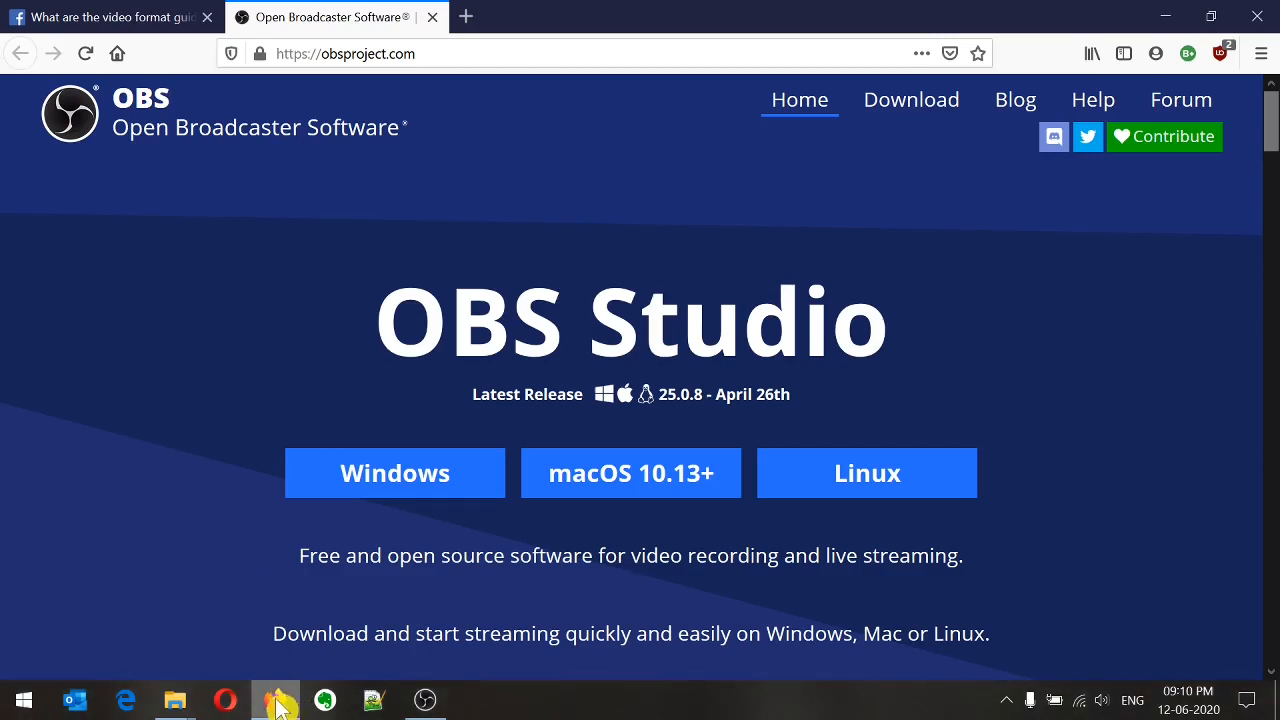
pyautogui.moveTo(279, 704)
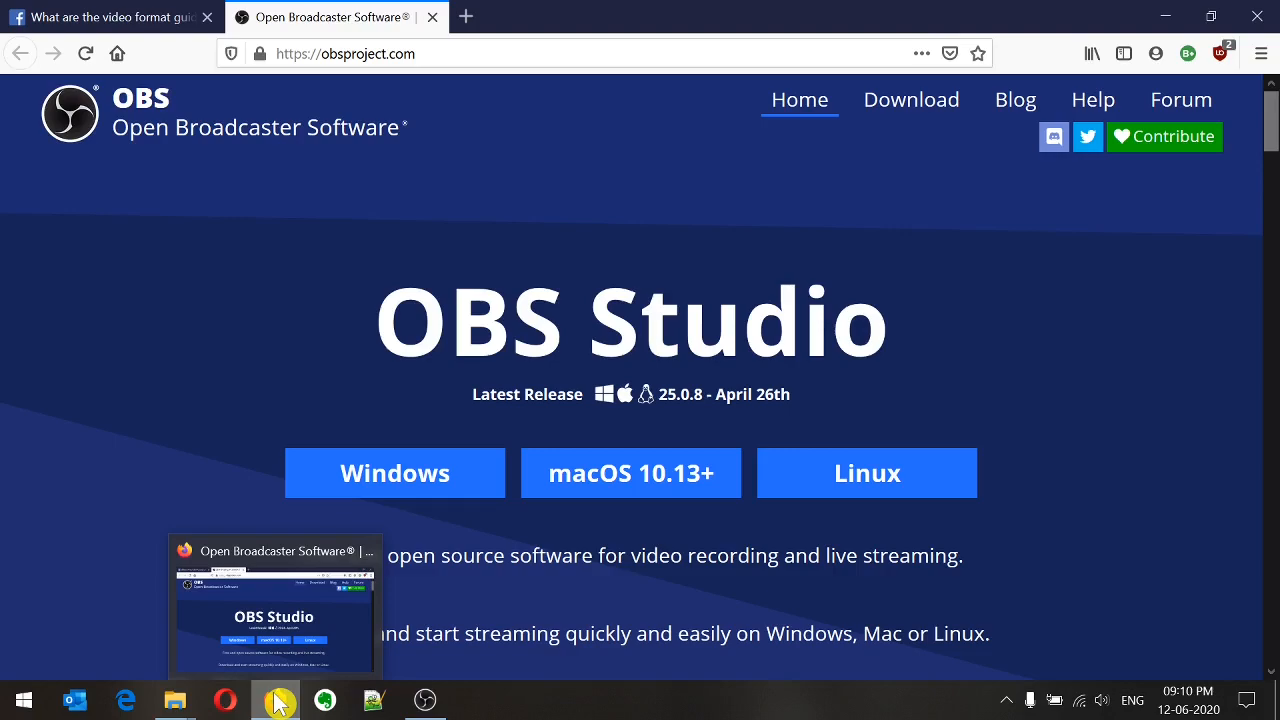
pyautogui.click(279, 704)
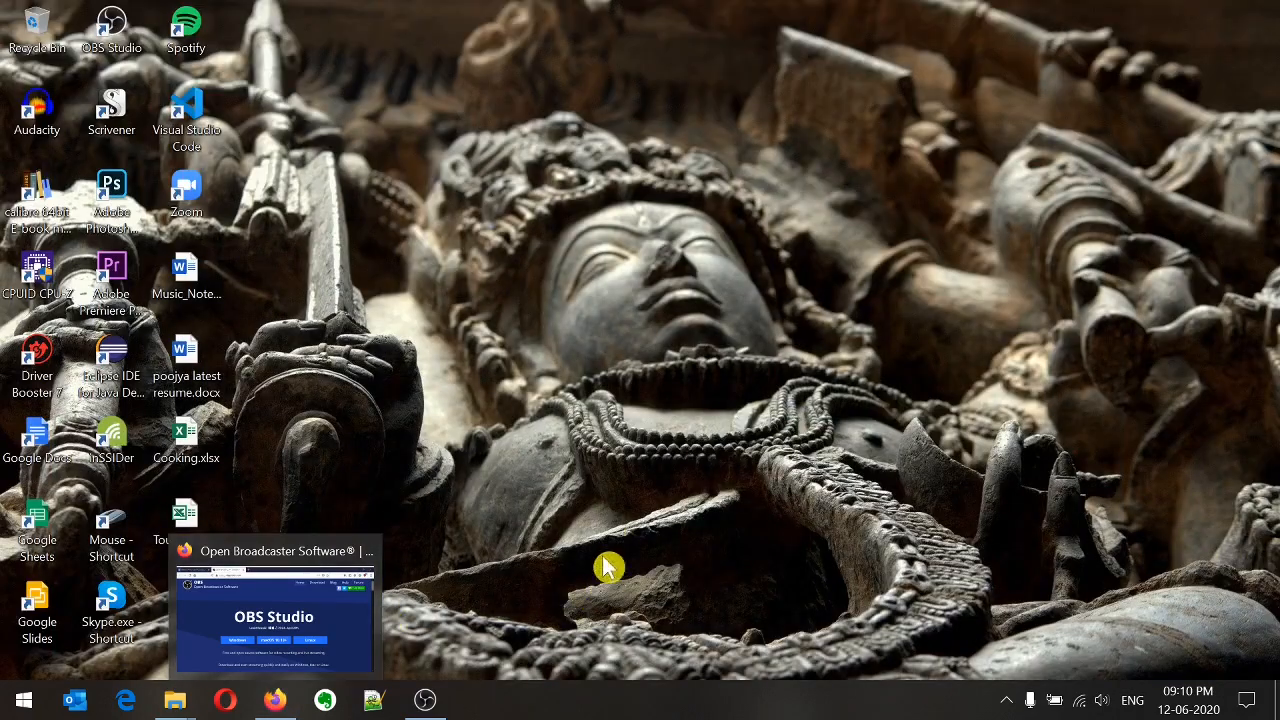
pyautogui.click(427, 704)
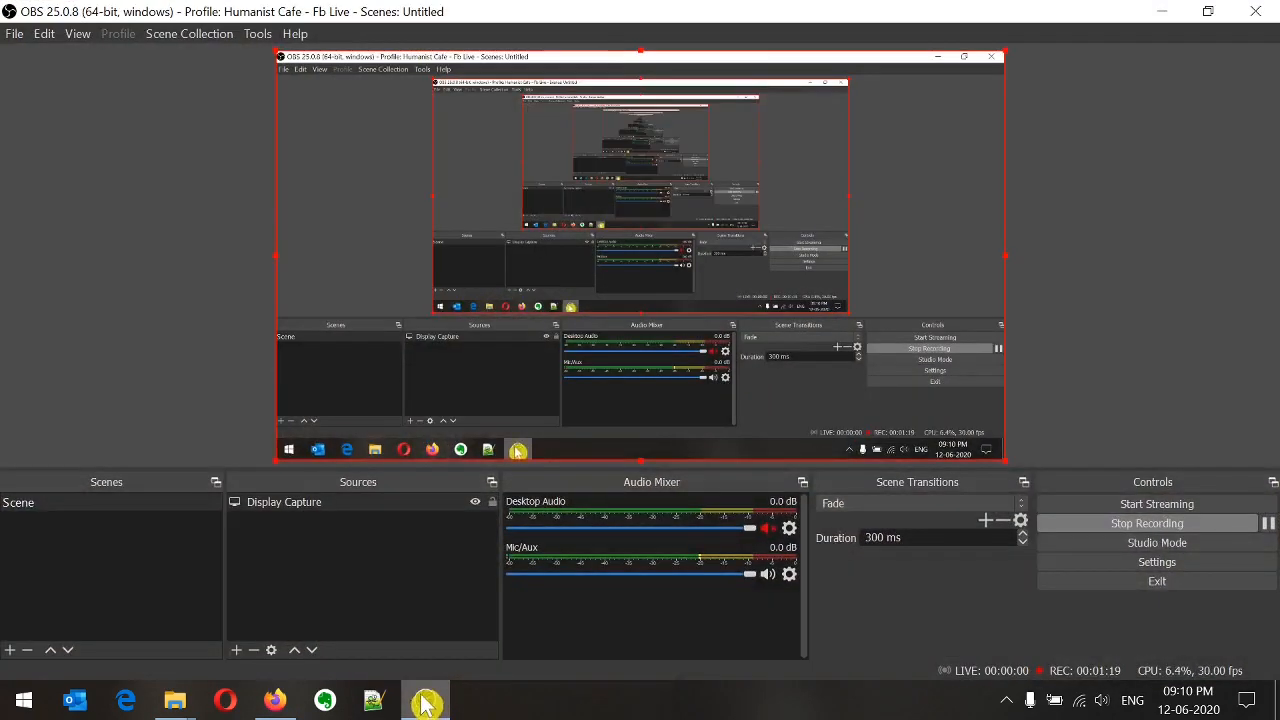
pyautogui.click(425, 702)
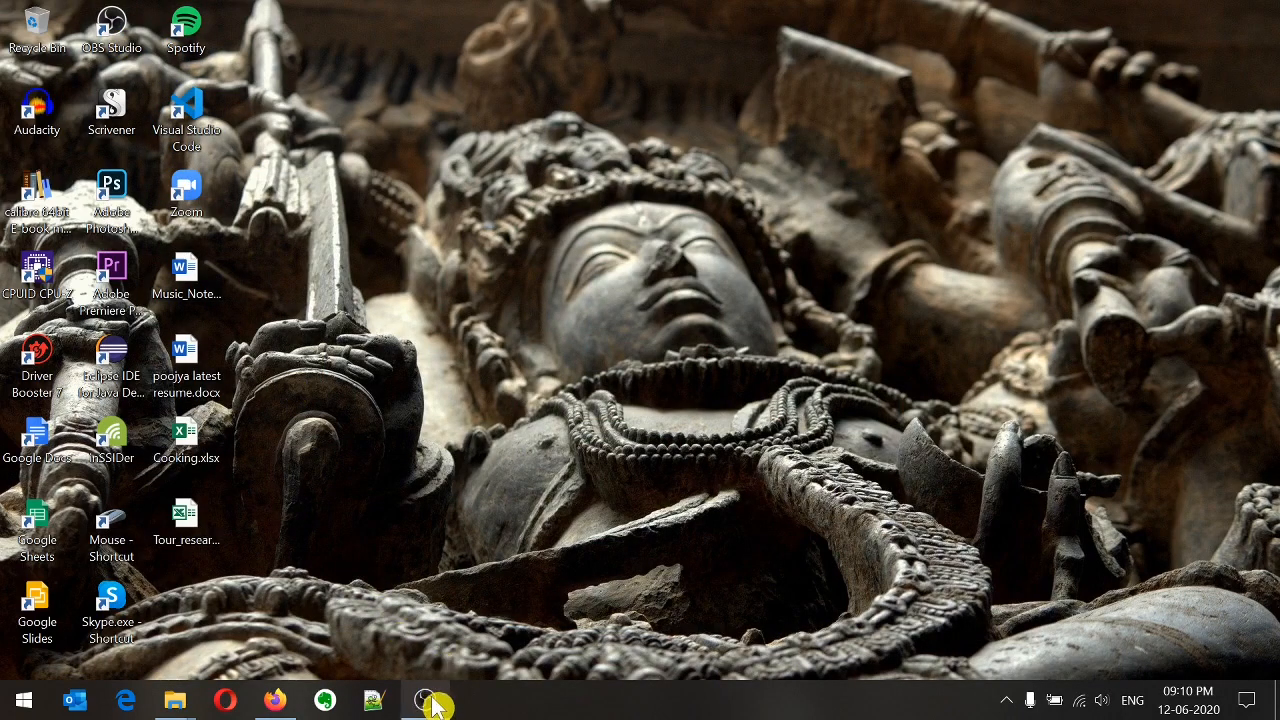
pyautogui.moveTo(436, 707)
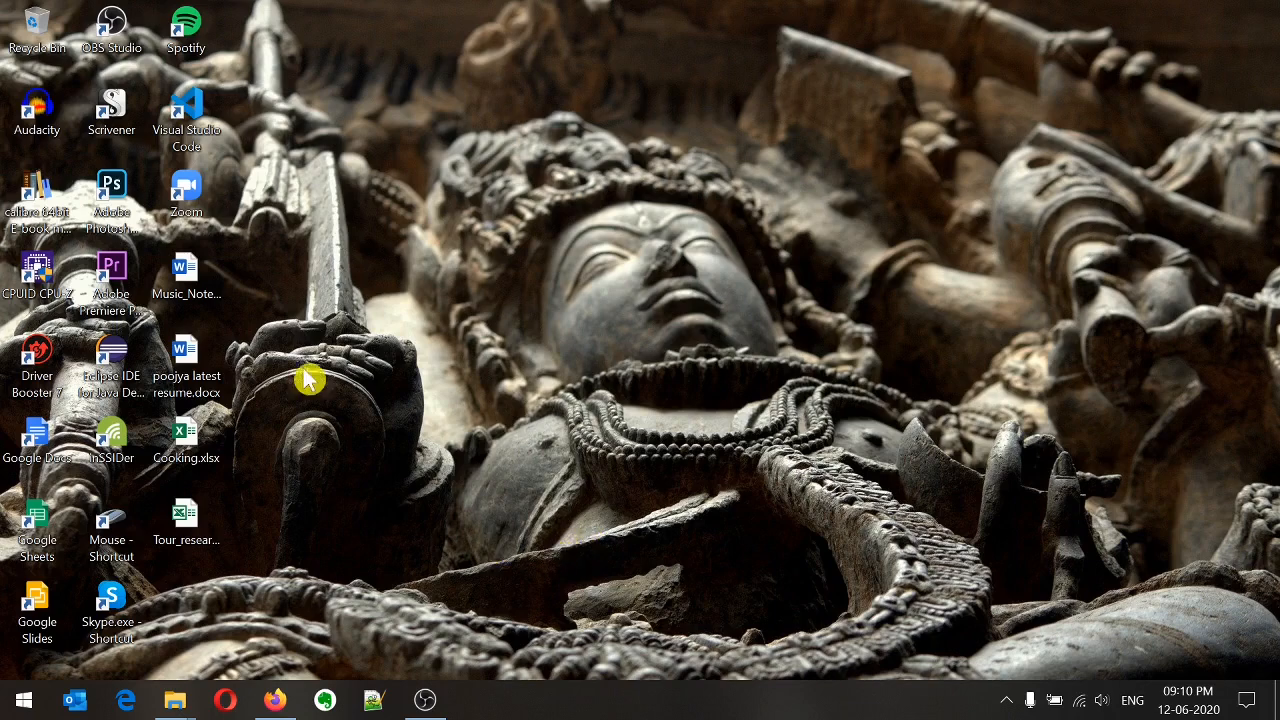
# - Launch a second instance of OBS Studio despite the existing one and bring its window to the front
pyautogui.doubleClick(124, 30)
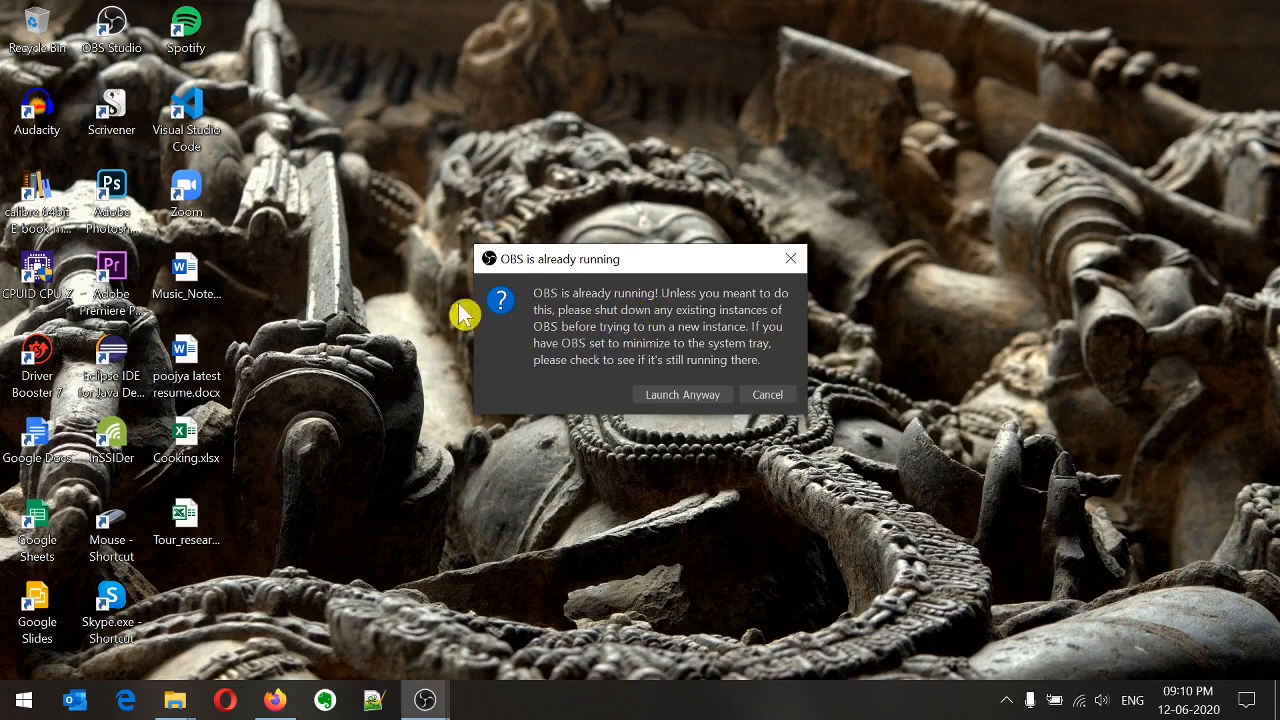
pyautogui.click(680, 396)
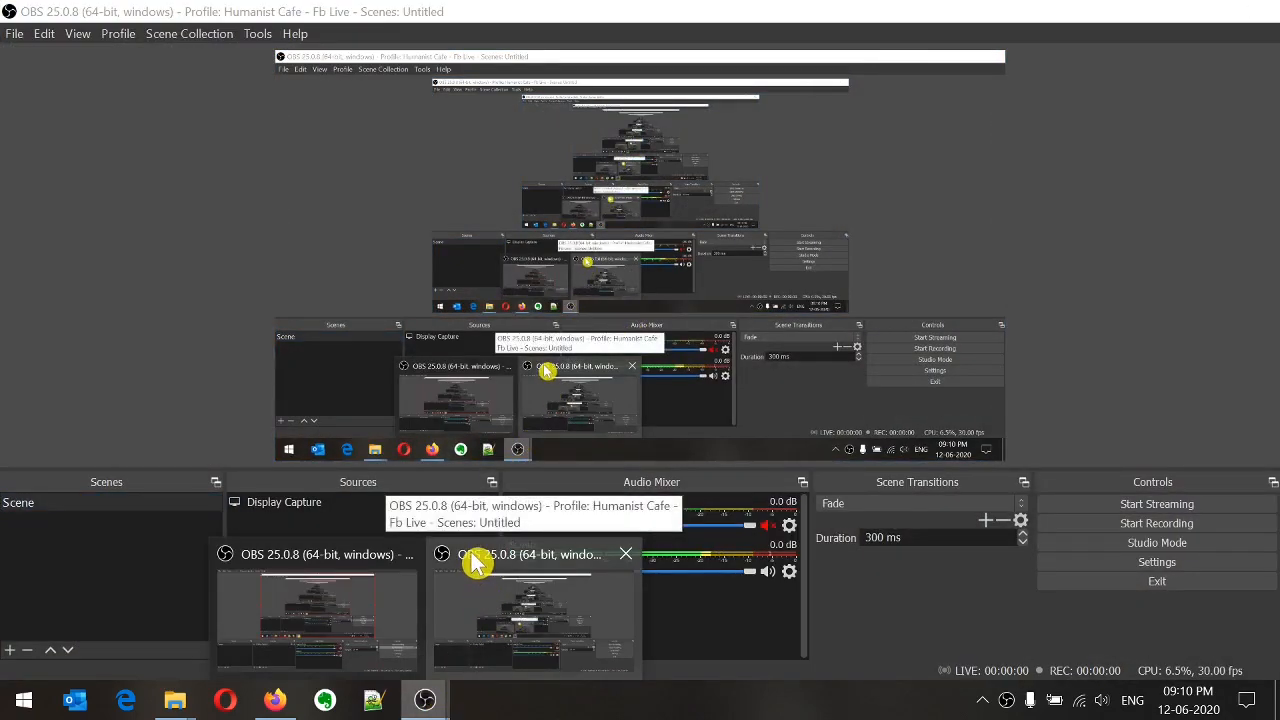
pyautogui.click(472, 562)
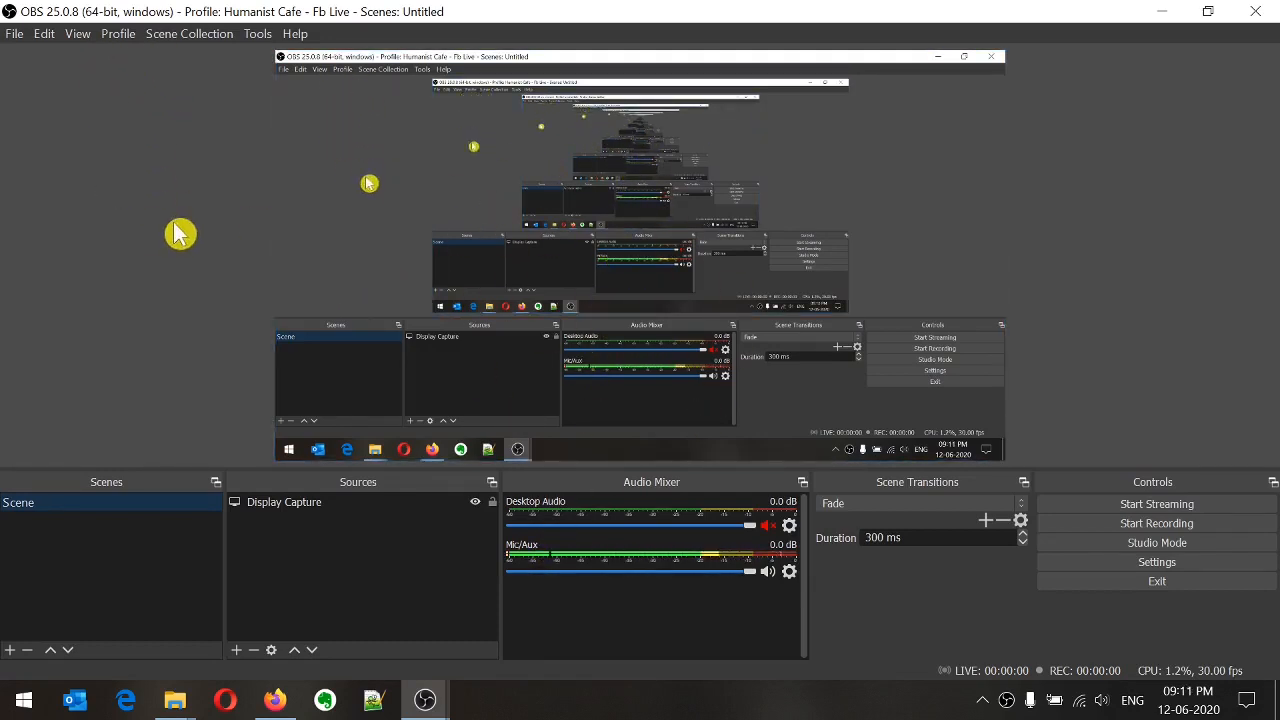
# - Remove the Display Capture source from the scene and confirm the removal
pyautogui.rightClick(329, 503)
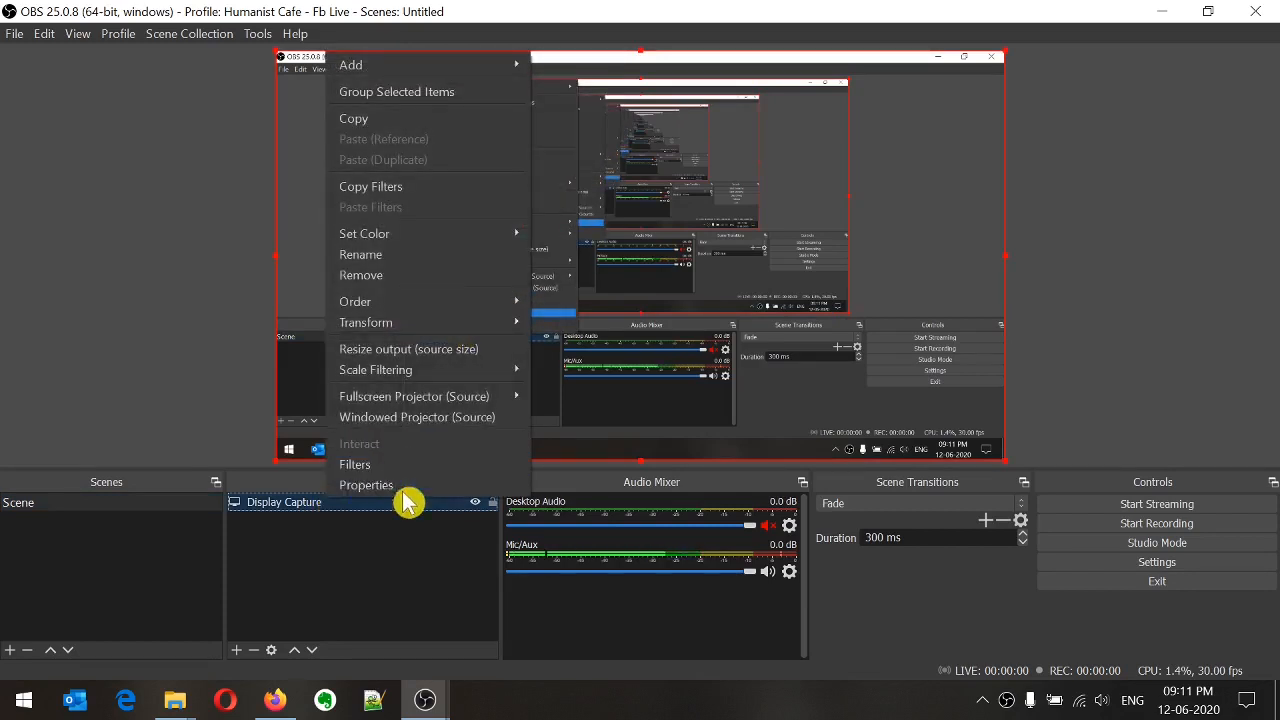
pyautogui.click(432, 281)
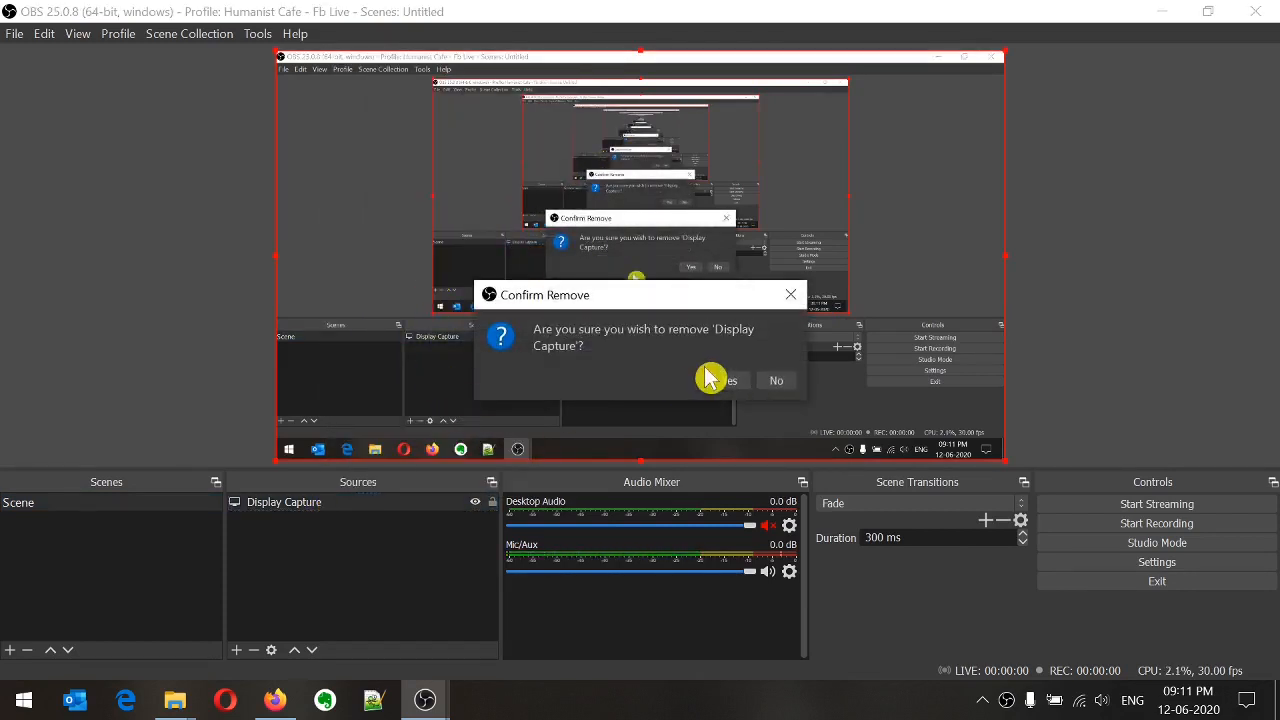
pyautogui.click(735, 375)
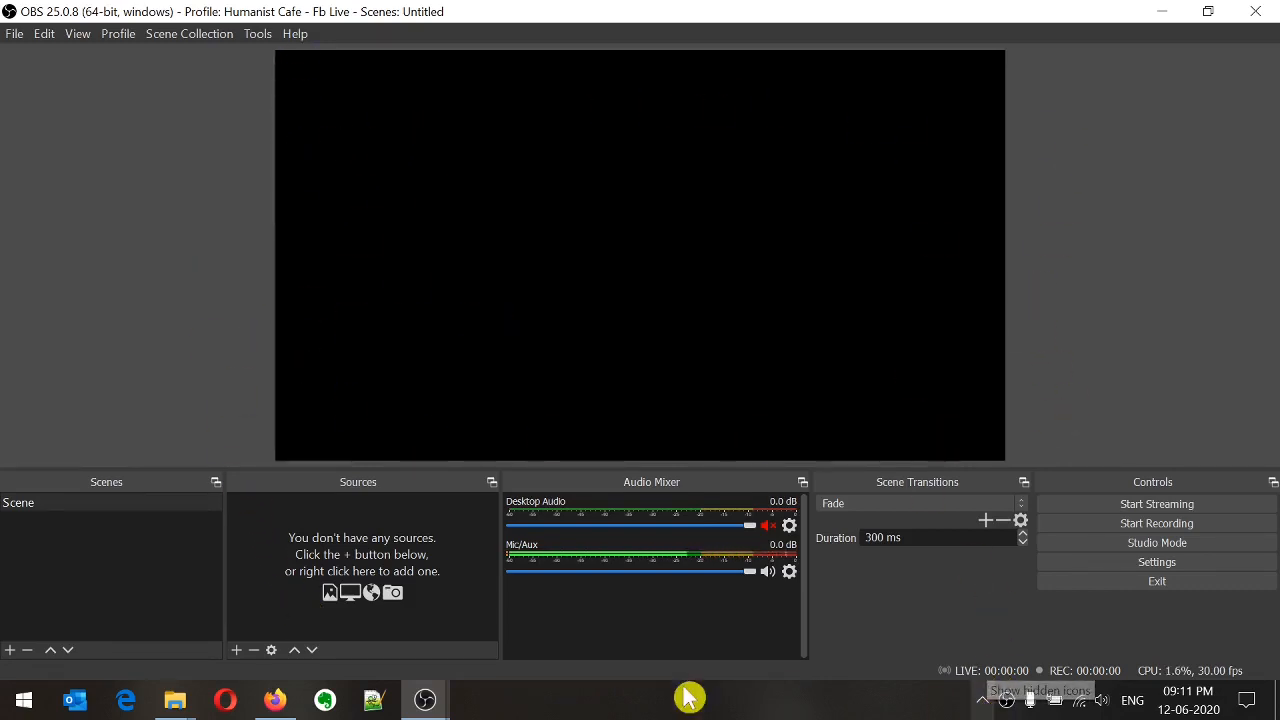
# - Minimize the OBS window that is recording and mute Desktop Audio in the new OBS instance
pyautogui.moveTo(423, 700)
pyautogui.click(354, 591)
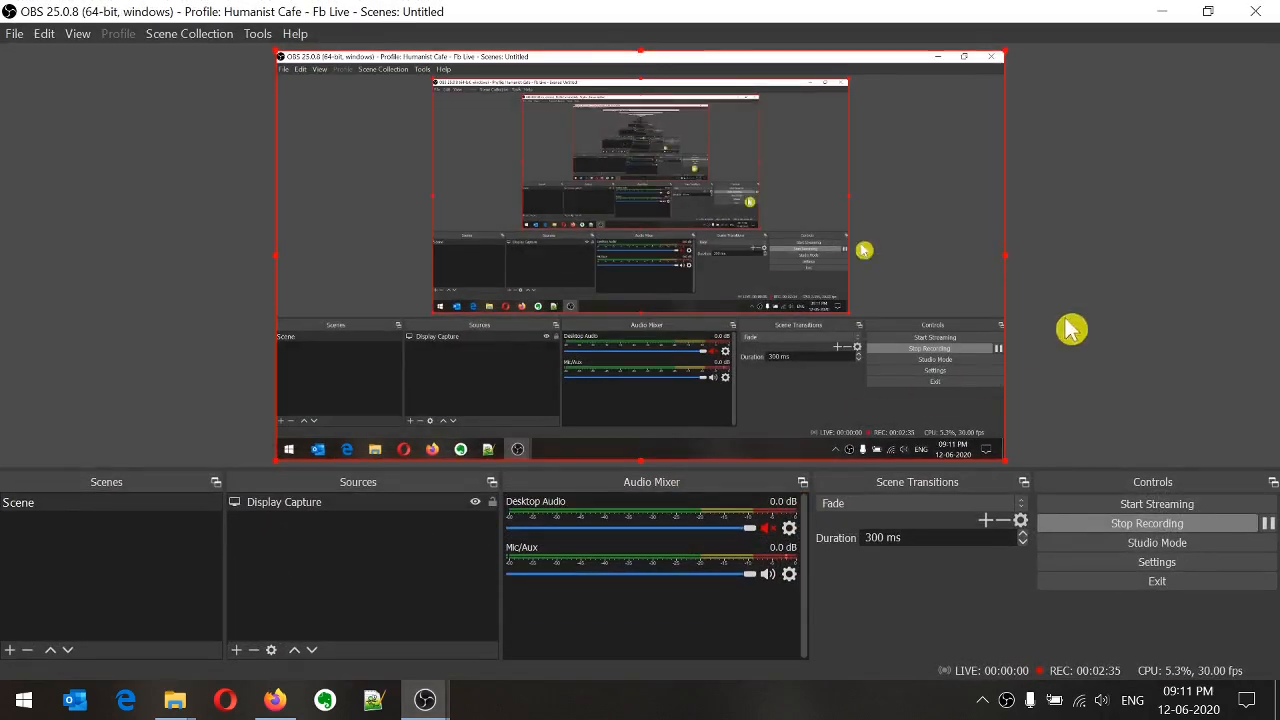
pyautogui.click(1164, 12)
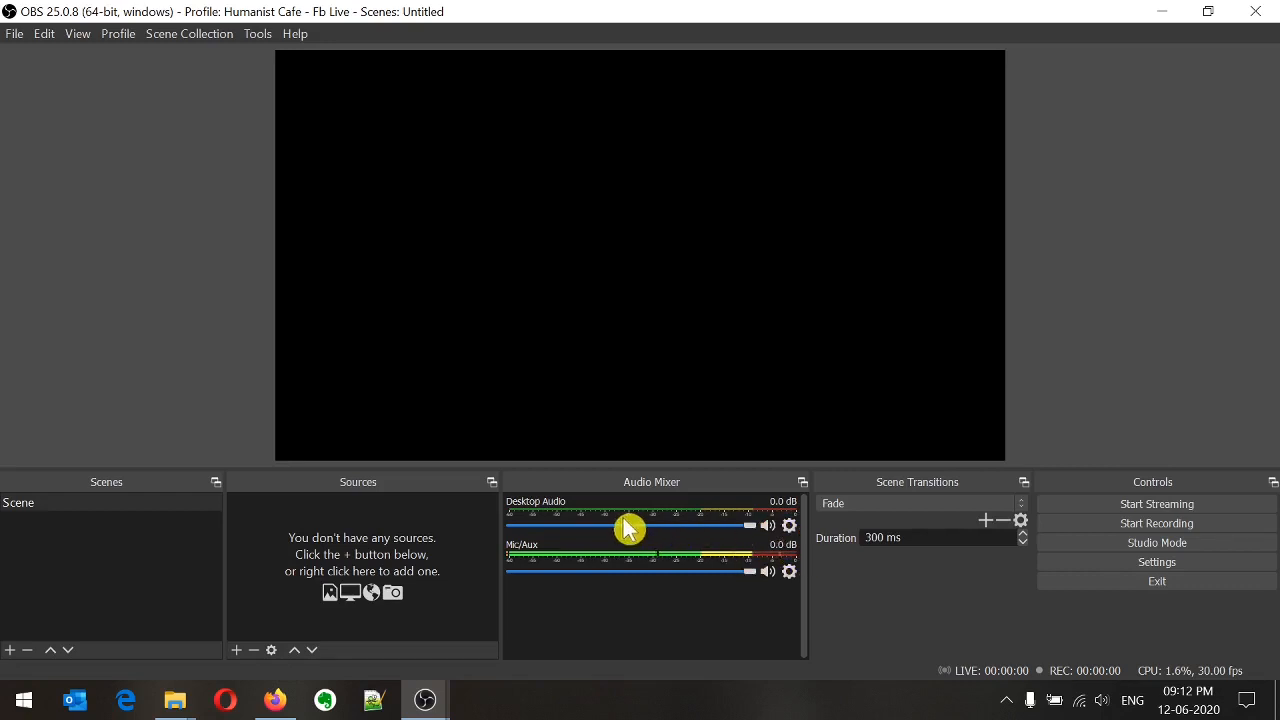
pyautogui.click(767, 525)
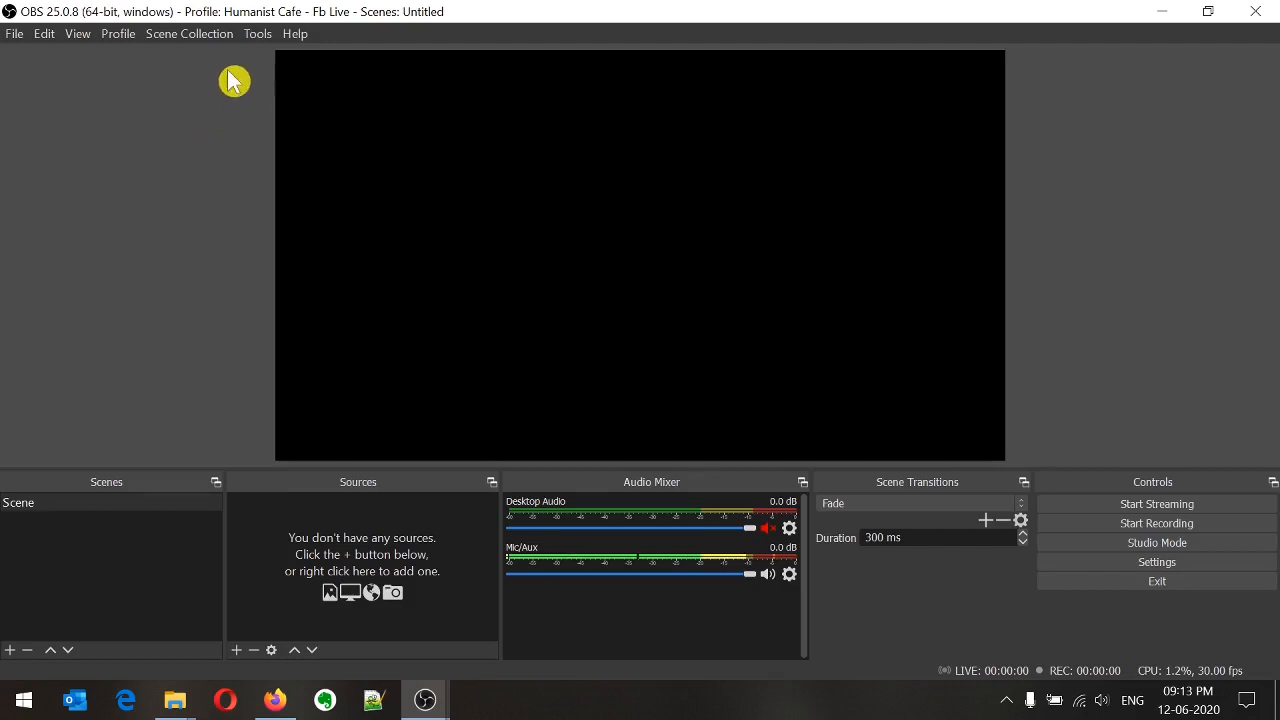
# - Start the Auto-Configuration Wizard, optimize for streaming, and use the current 1920x1080 base canvas resolution
pyautogui.click(263, 43)
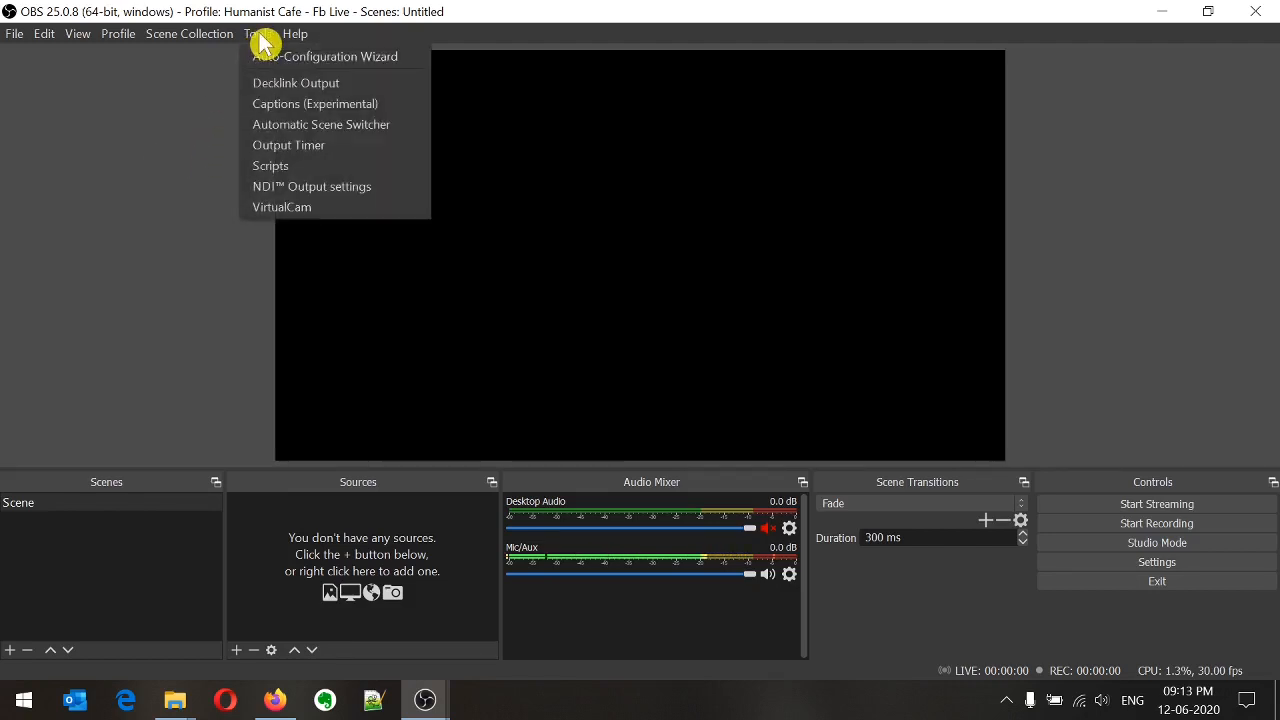
pyautogui.click(357, 60)
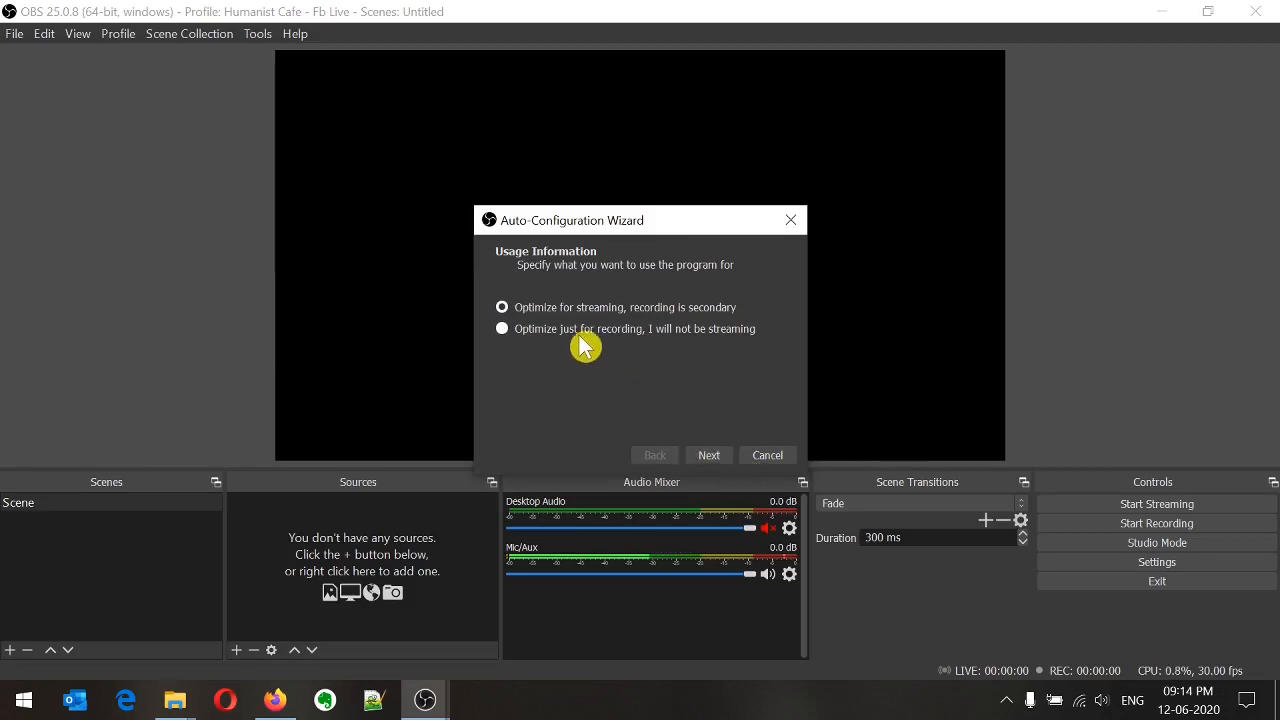
pyautogui.click(712, 458)
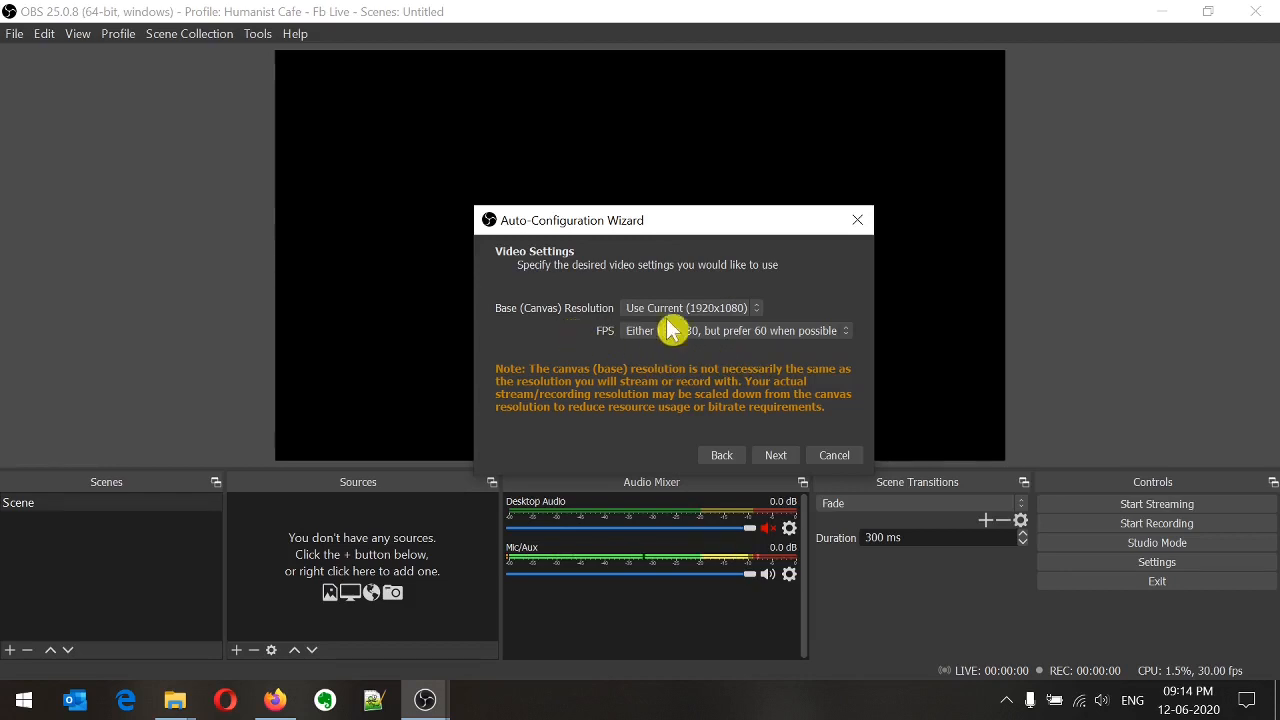
pyautogui.click(765, 315)
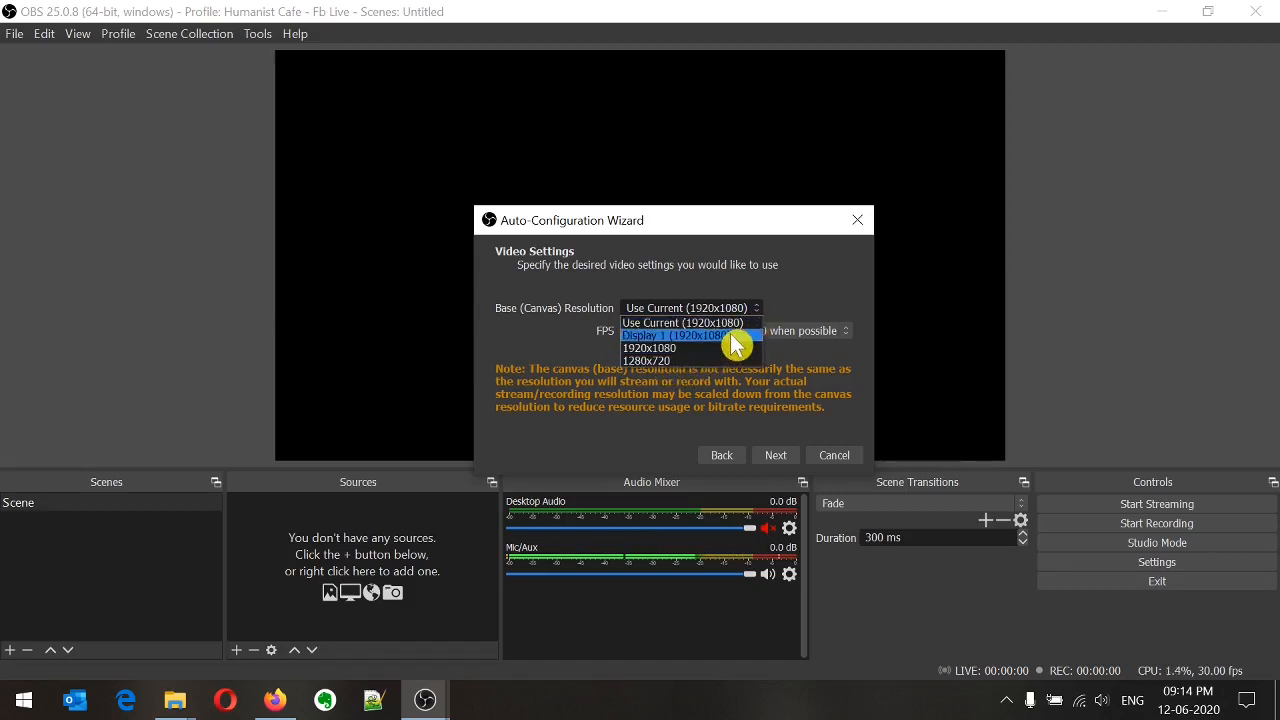
pyautogui.click(726, 323)
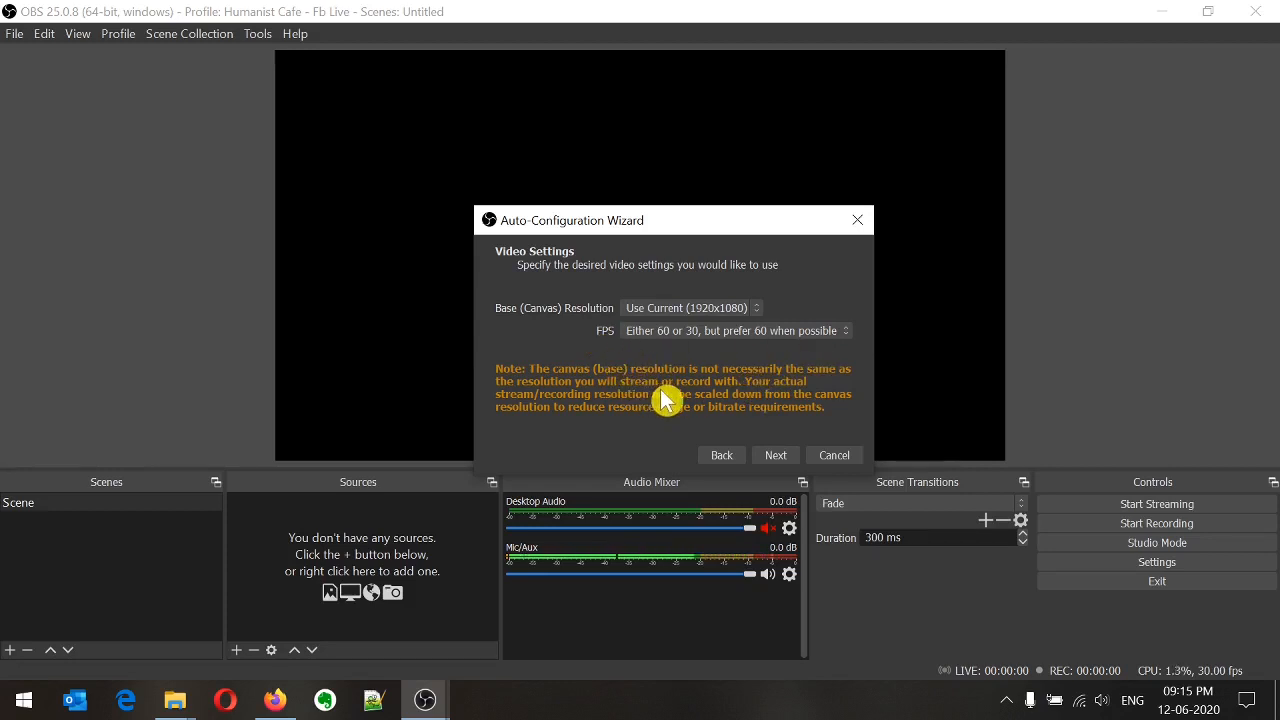
# - Accept the wizard's video settings and select Facebook Live as the streaming service
pyautogui.click(778, 457)
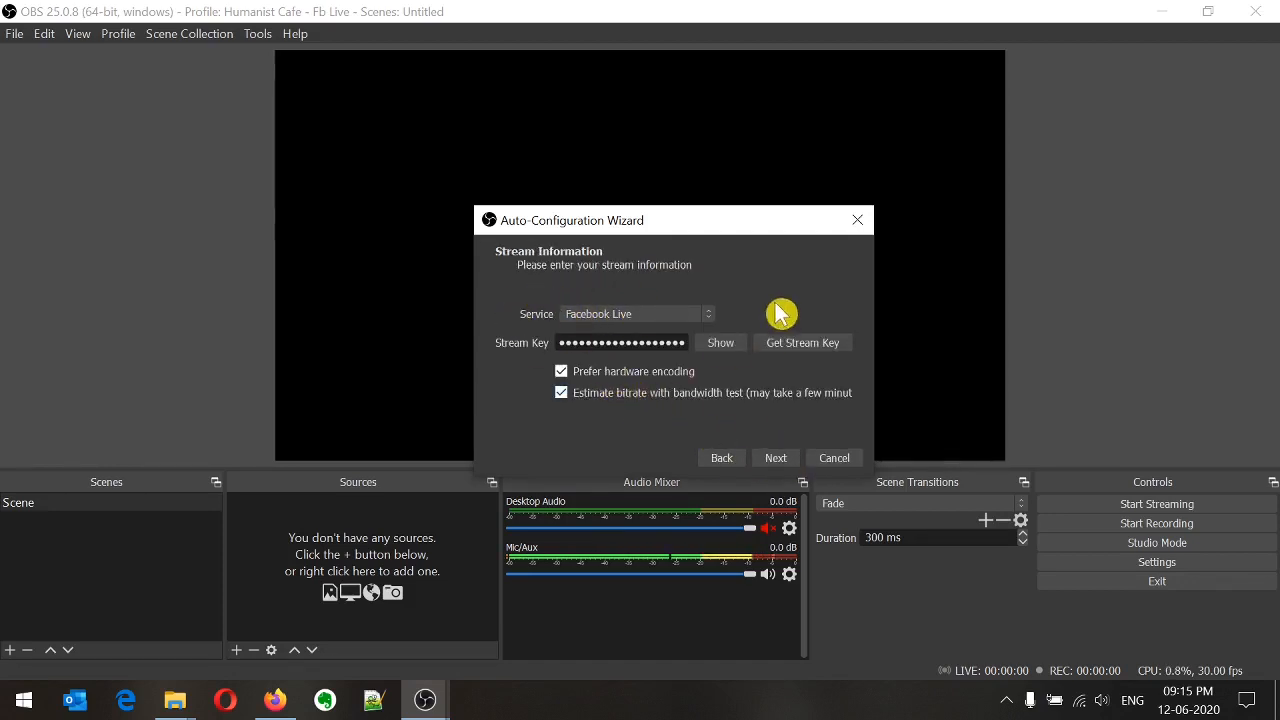
pyautogui.click(716, 318)
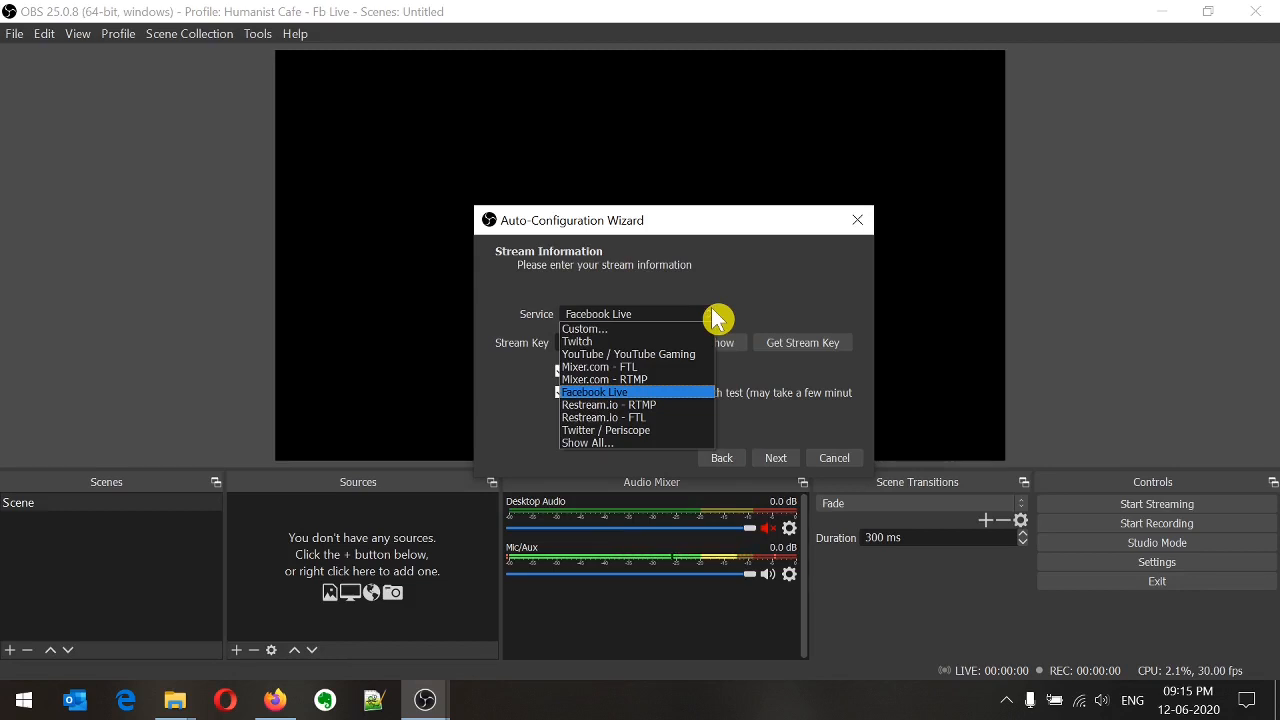
pyautogui.click(634, 394)
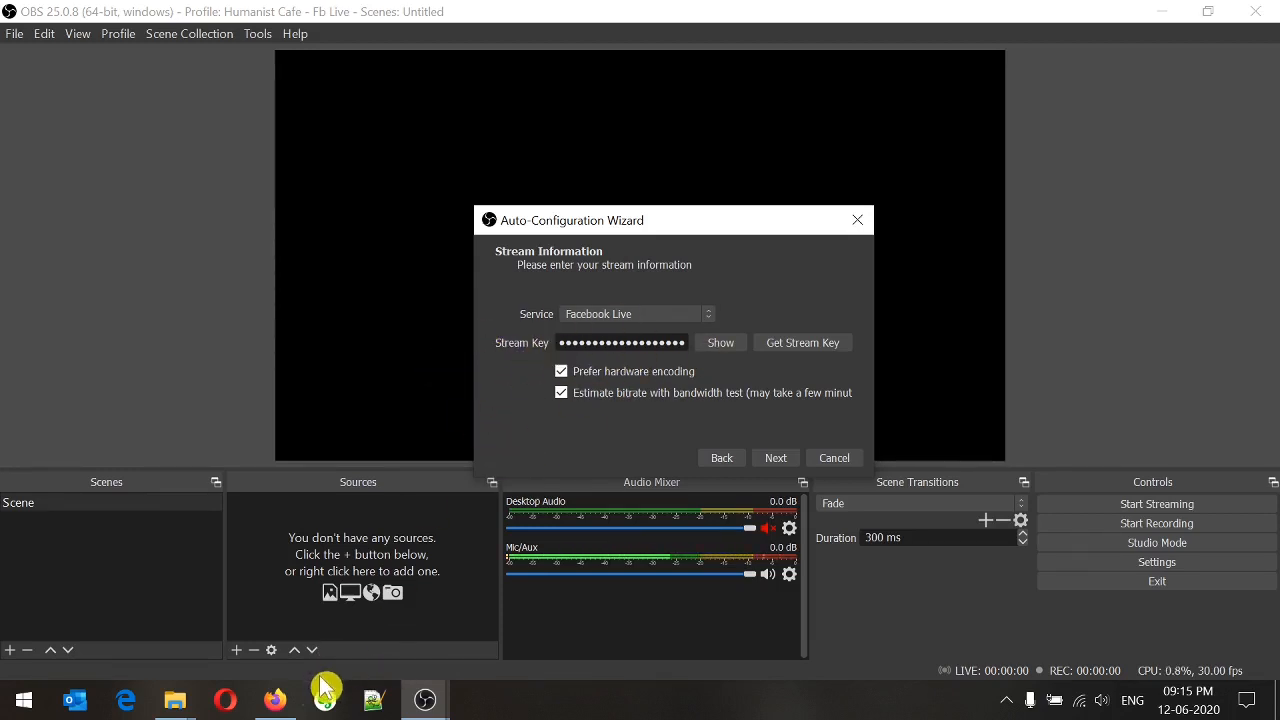
# - Switch to Firefox and go to facebook.com to get the stream key
pyautogui.click(275, 700)
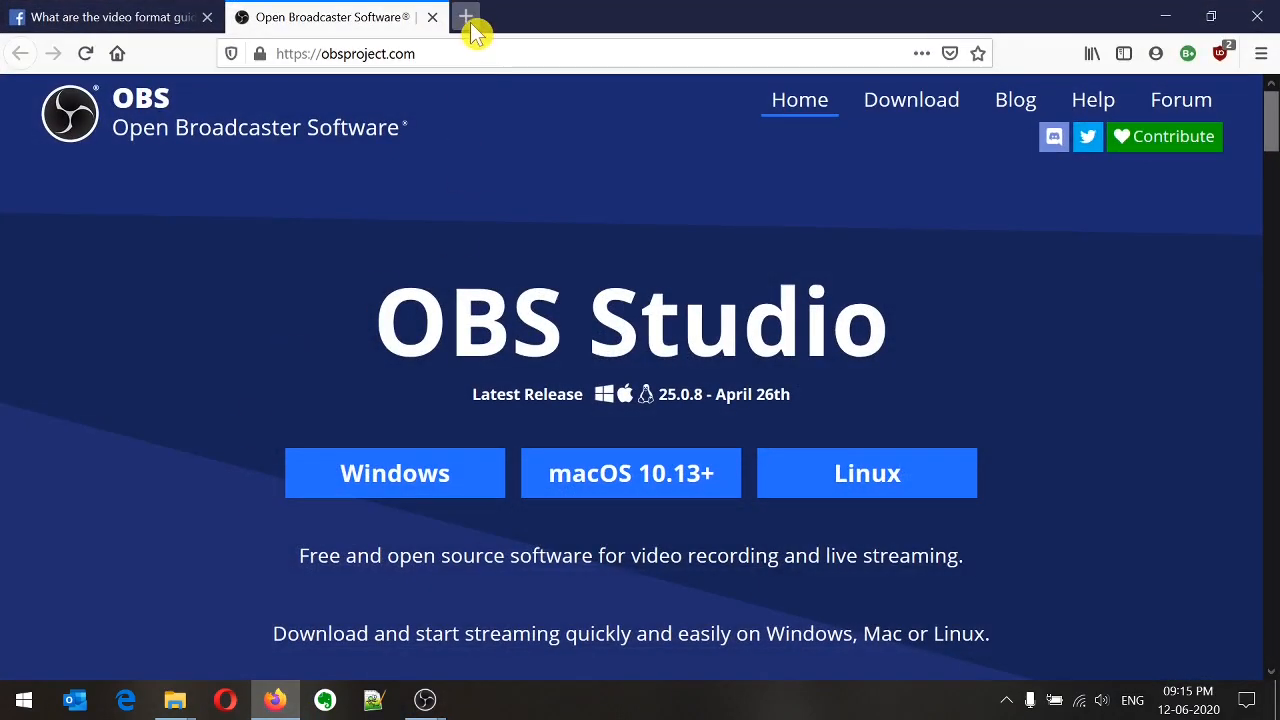
pyautogui.click(880, 53)
pyautogui.write('face')
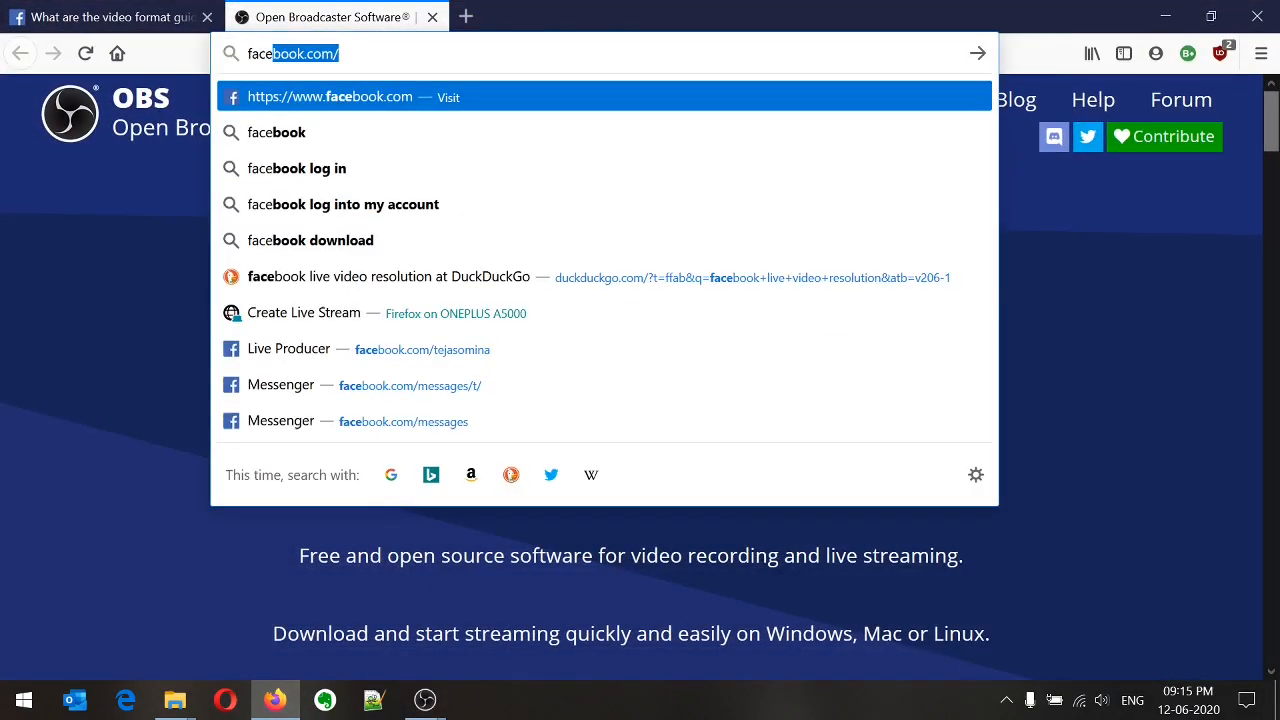
pyautogui.press('Return')
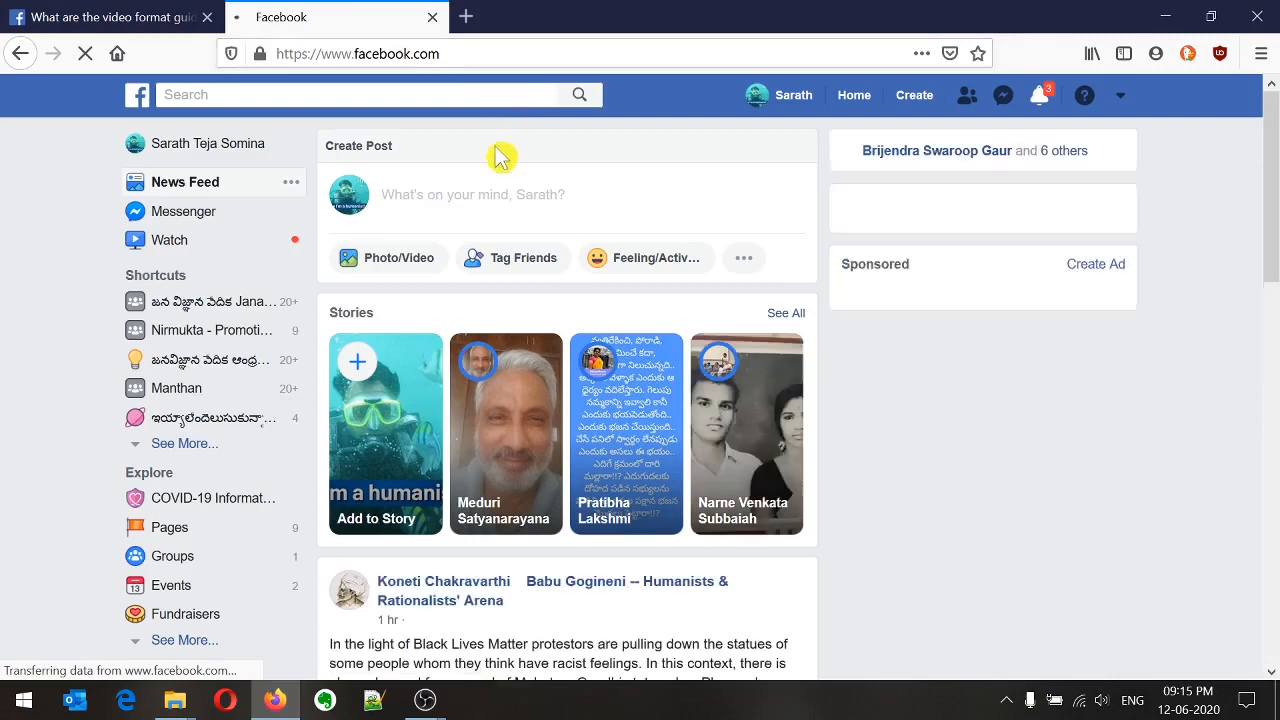
# - Start a live video from the profile page and deny Facebook access to the camera and microphone
pyautogui.click(785, 115)
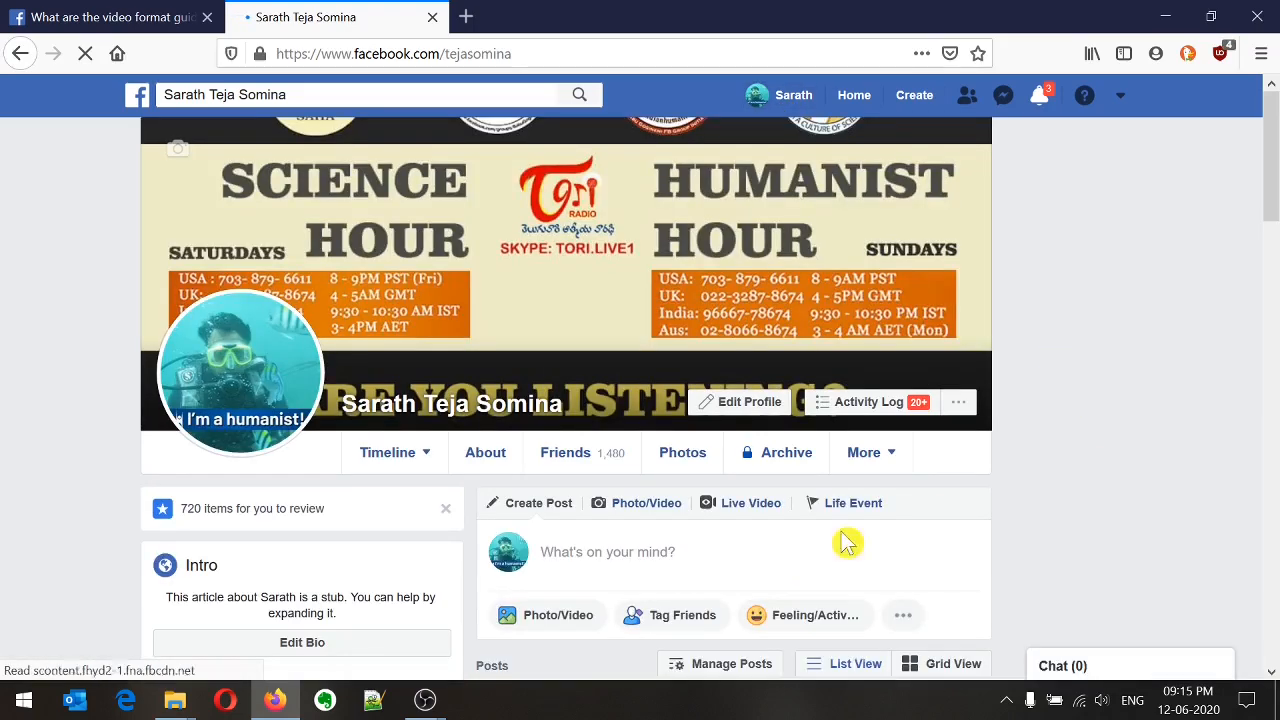
pyautogui.click(740, 510)
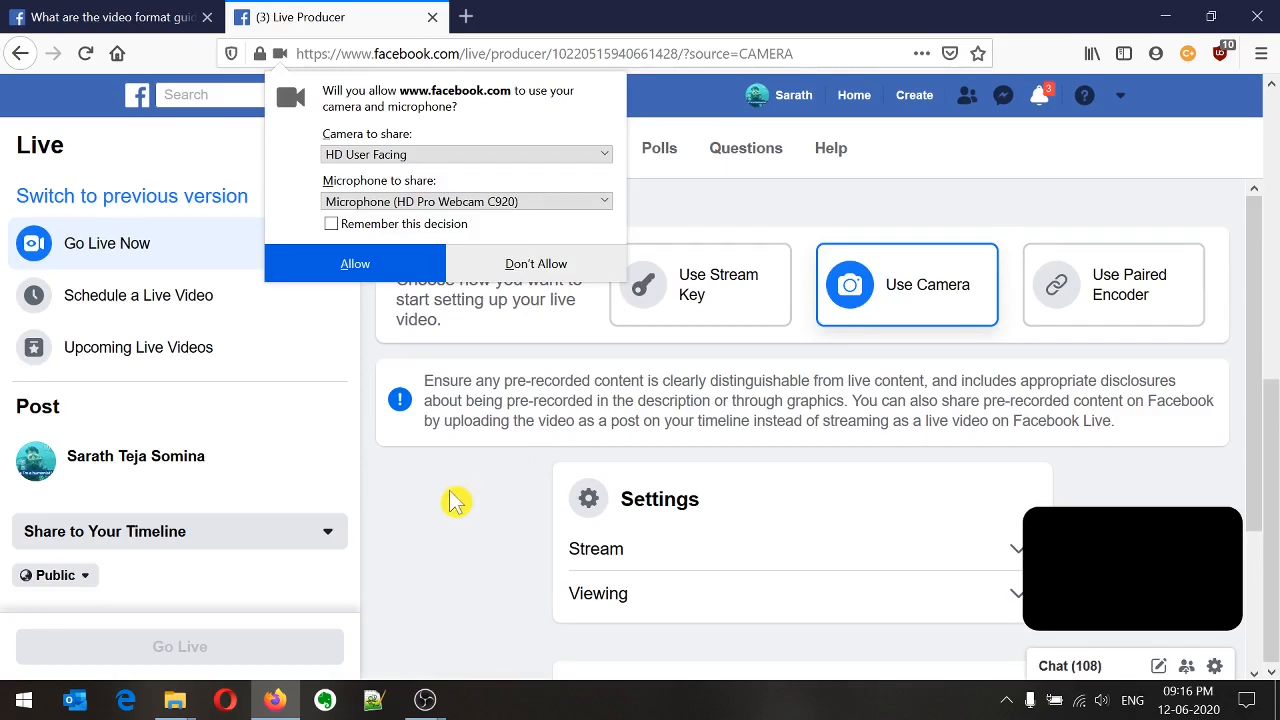
pyautogui.click(513, 266)
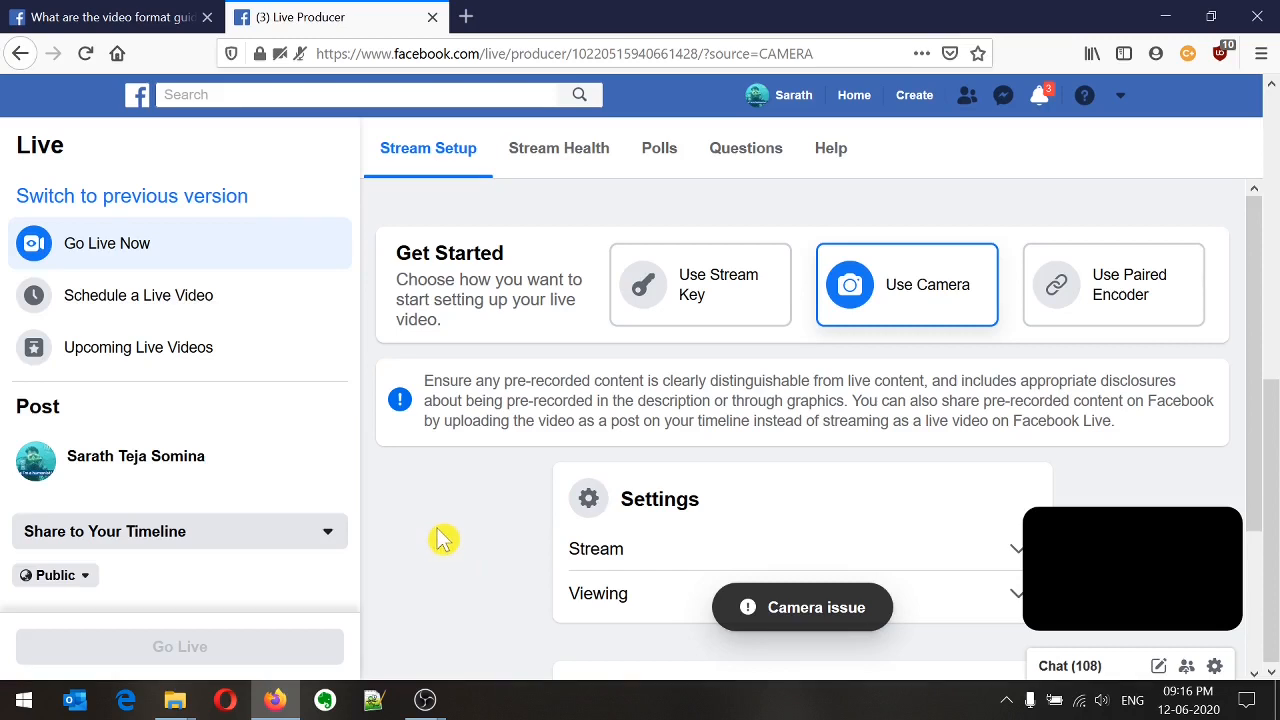
# - Set the live video's destination to Share to Your Timeline
pyautogui.scroll(3, 500, 450)
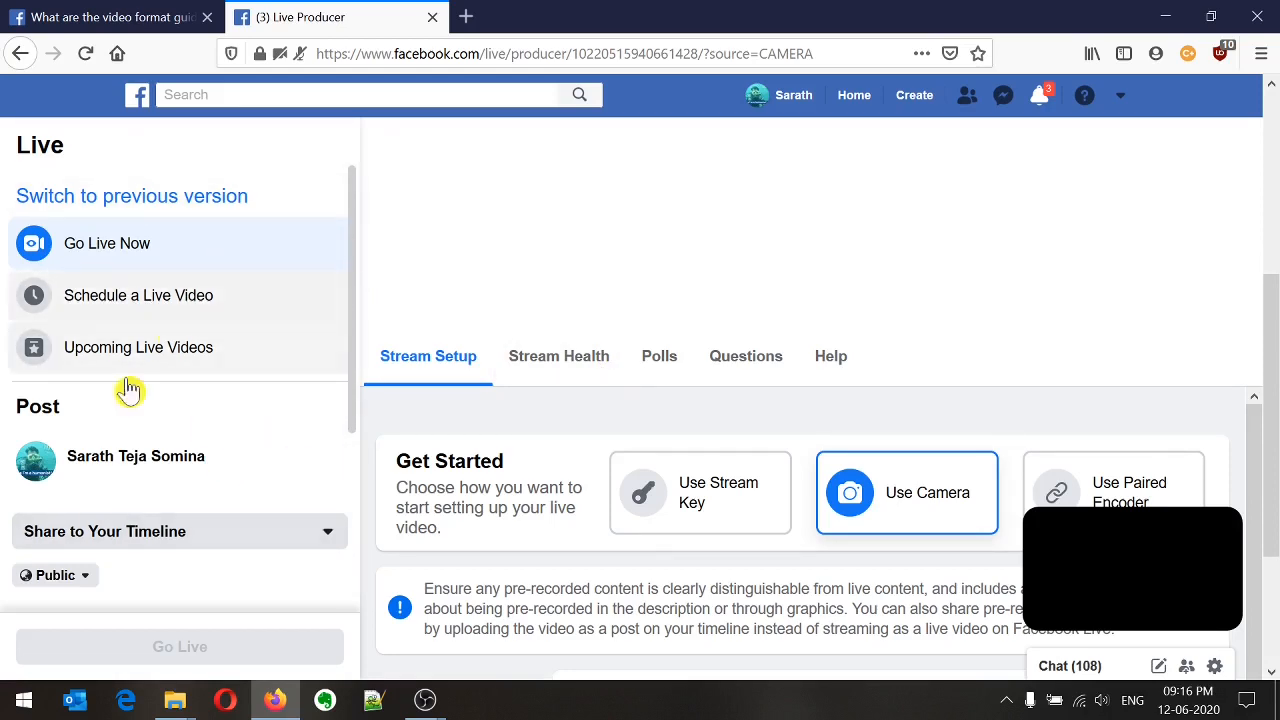
pyautogui.scroll(-3, 237, 370)
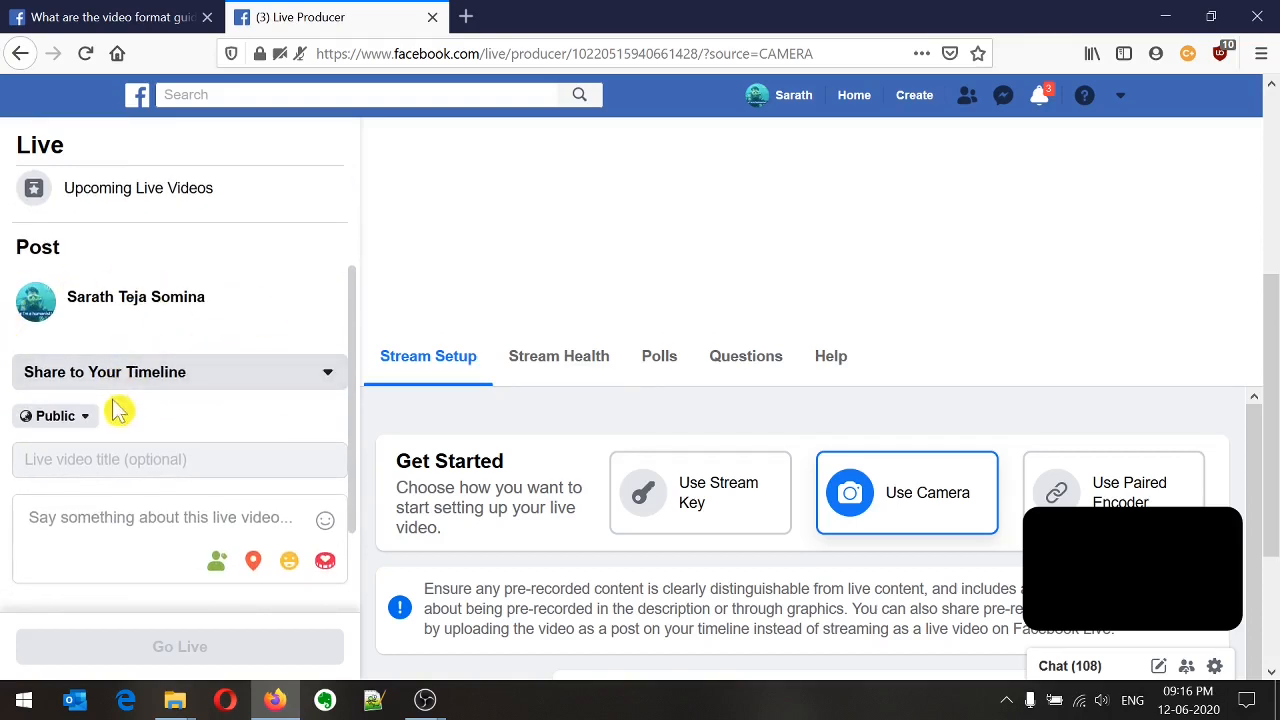
pyautogui.scroll(-2, 290, 360)
pyautogui.click(300, 313)
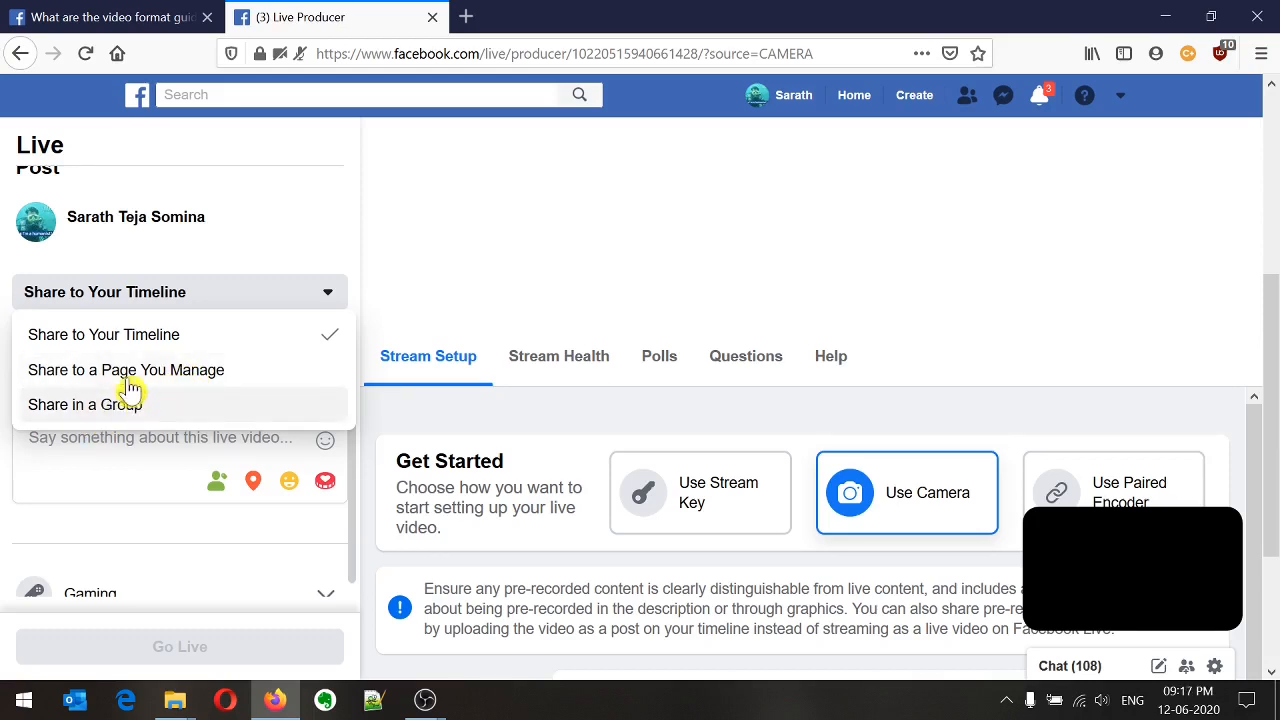
pyautogui.click(220, 338)
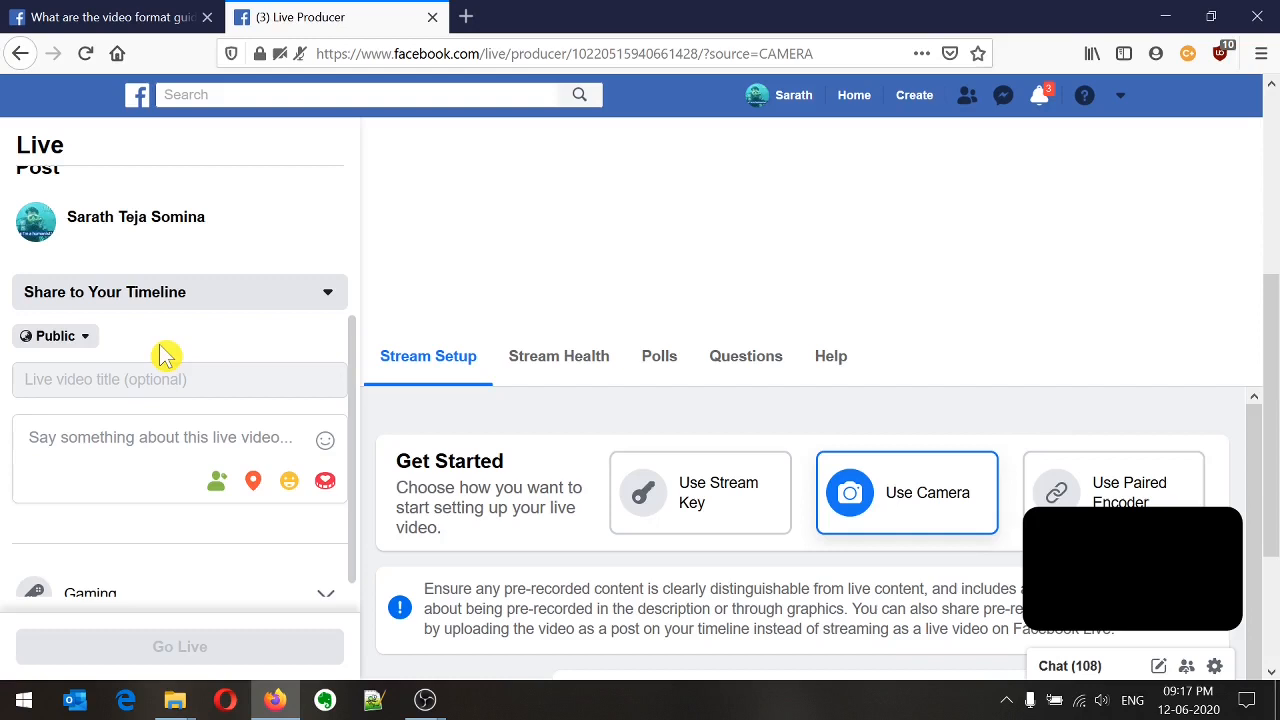
# - Set the live video's privacy to Only me
pyautogui.click(88, 340)
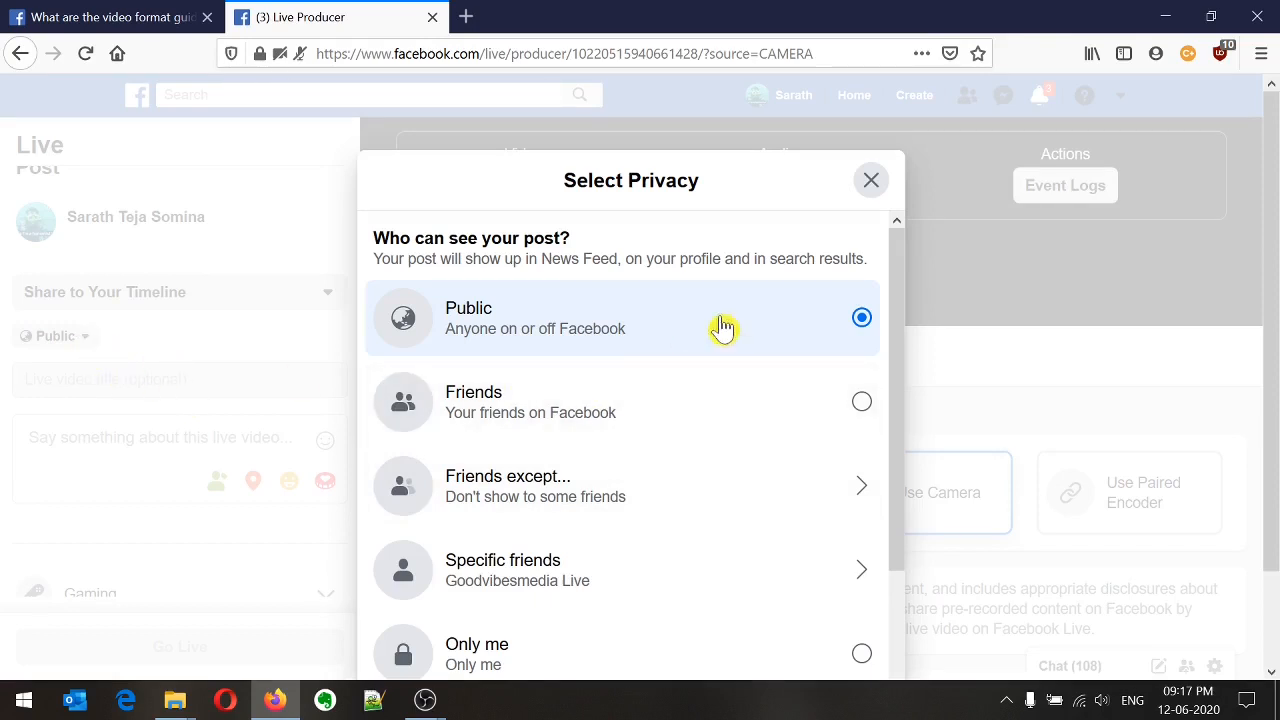
pyautogui.scroll(-1, 751, 451)
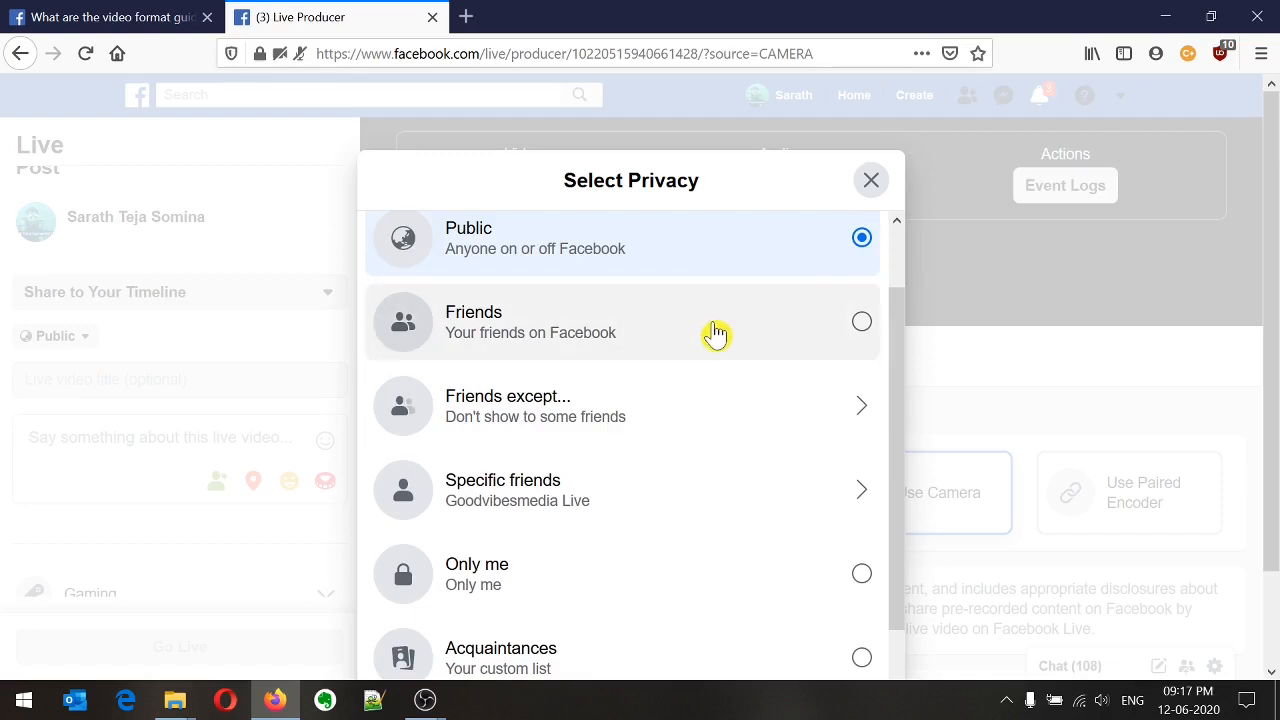
pyautogui.scroll(-1, 703, 336)
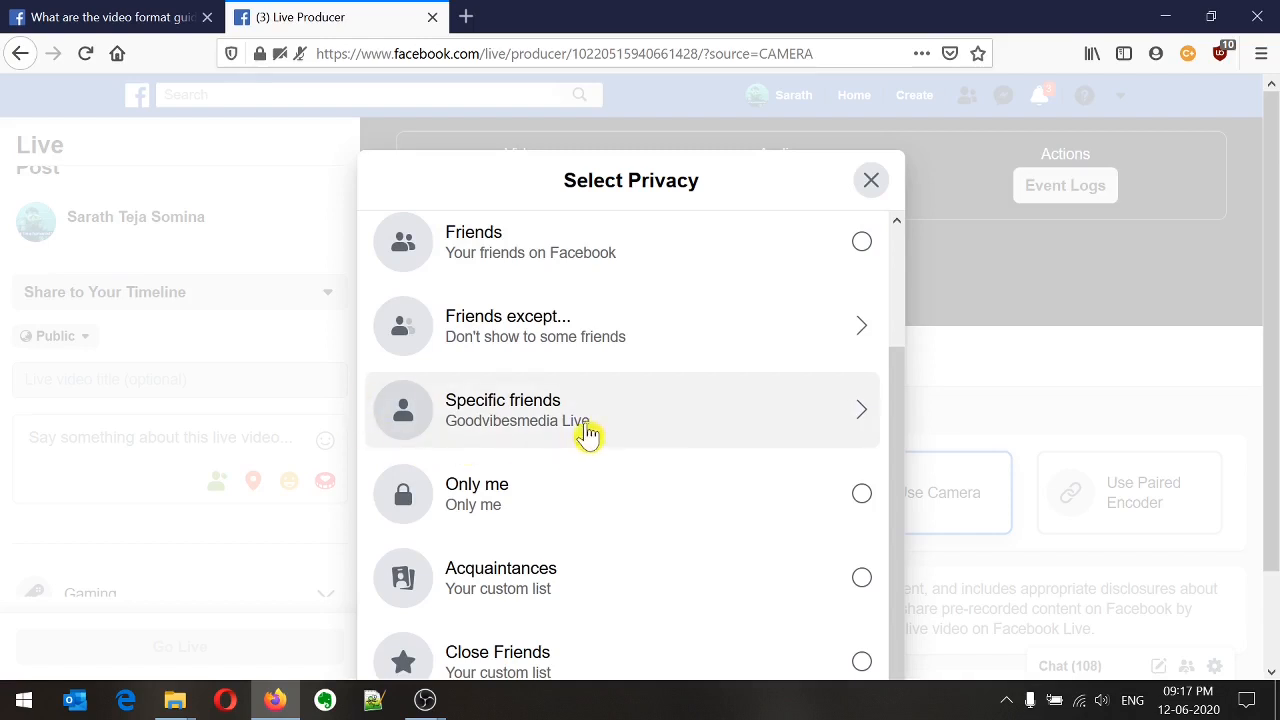
pyautogui.scroll(-1, 648, 498)
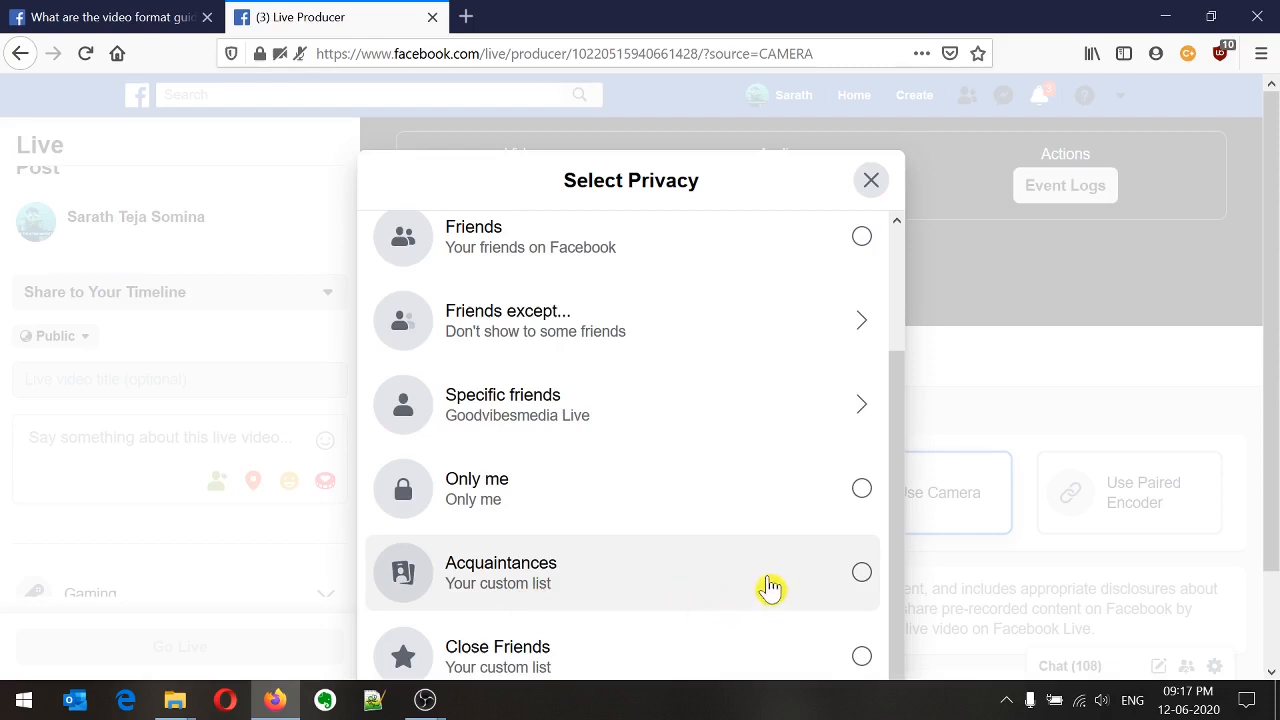
pyautogui.click(608, 495)
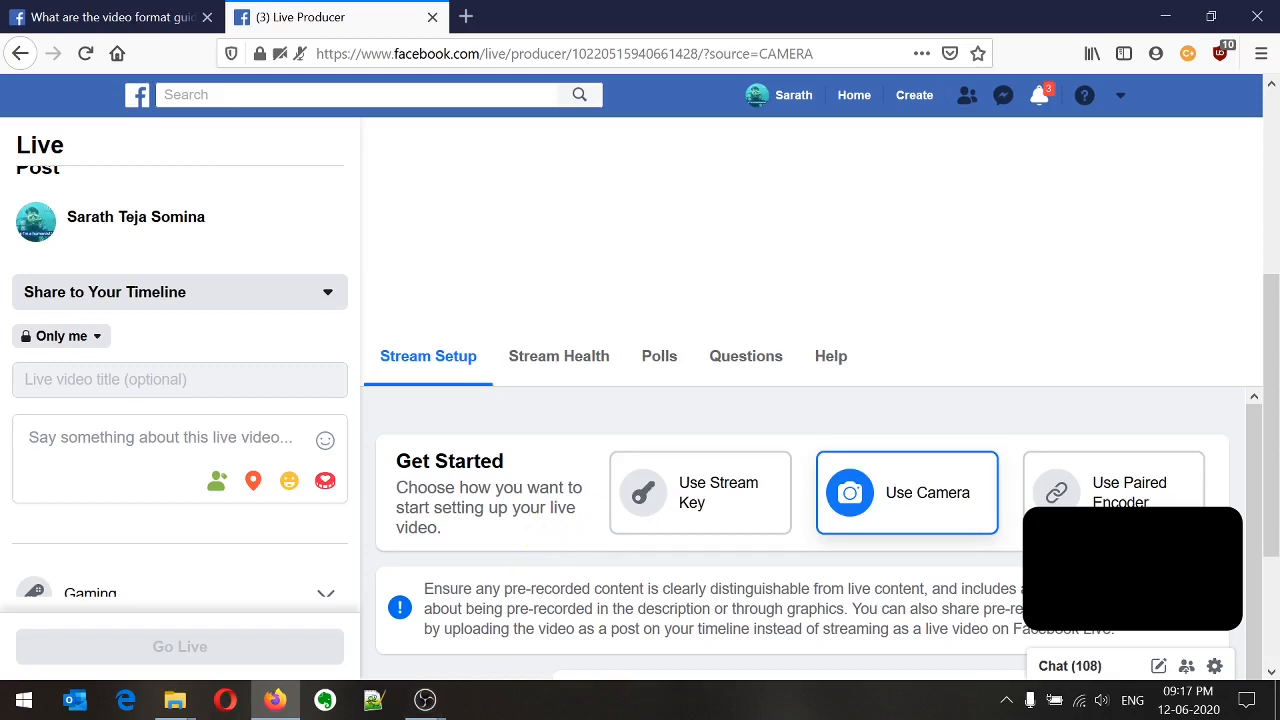
# - Choose Use Stream Key as the way to set up the live video
pyautogui.scroll(-2, 700, 482)
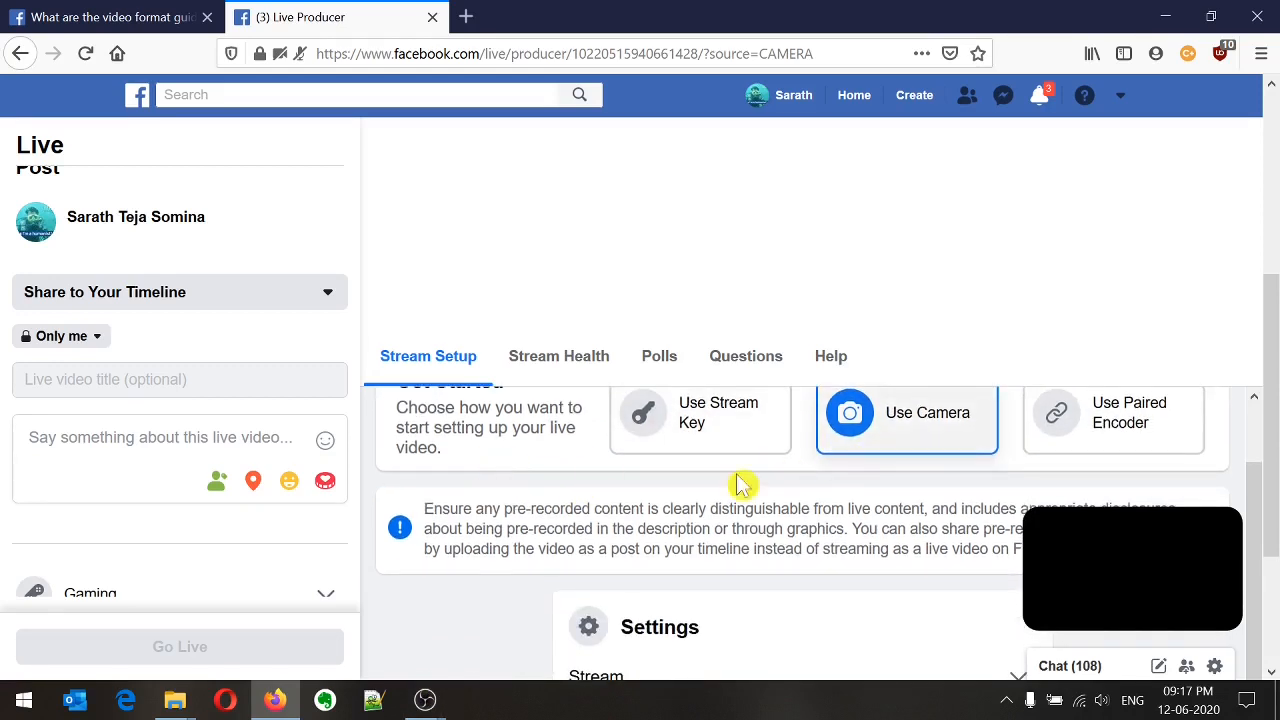
pyautogui.scroll(2, 745, 490)
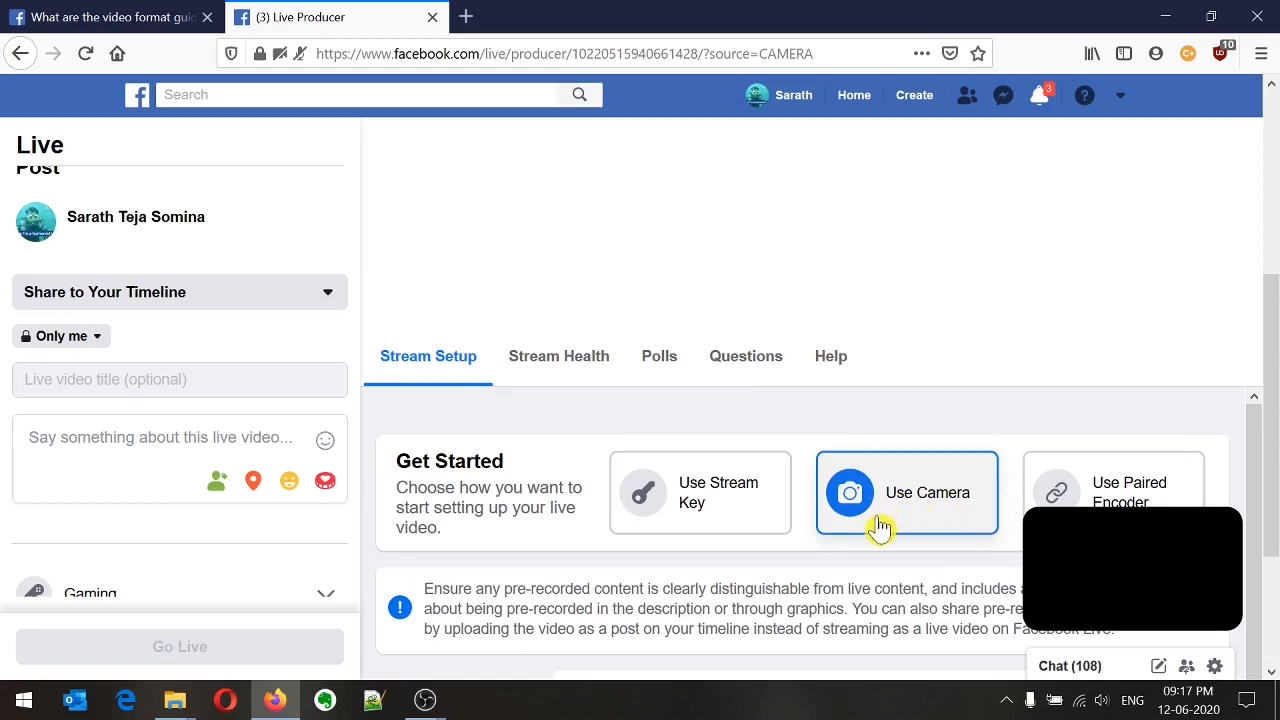
pyautogui.click(733, 517)
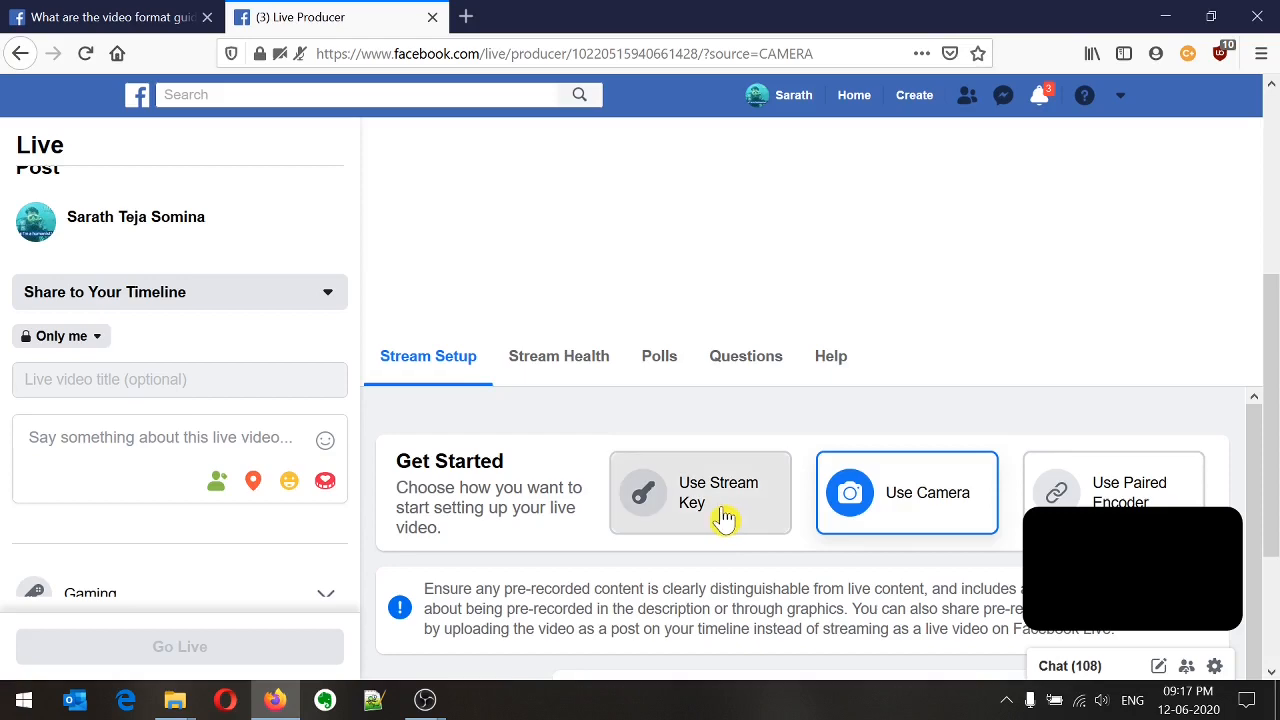
# - Copy the stream key from the Live Stream Setup section
pyautogui.scroll(-1, 525, 530)
pyautogui.scroll(-5, 525, 530)
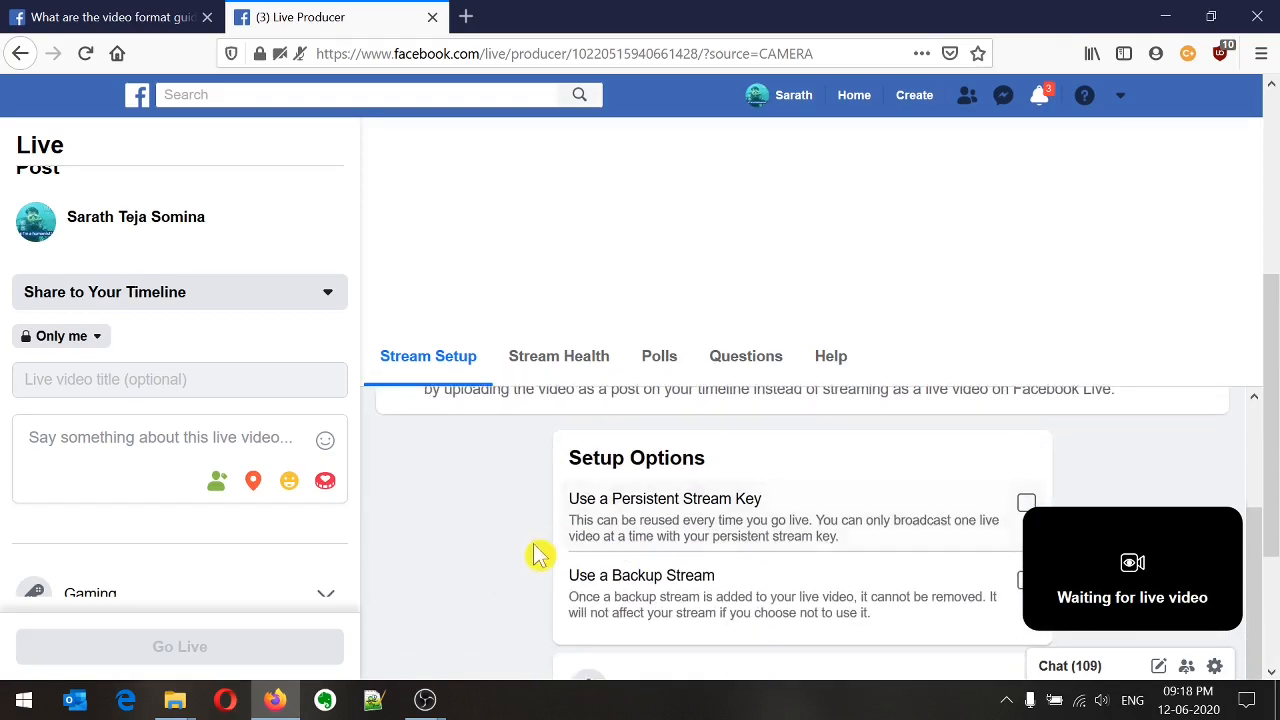
pyautogui.scroll(-1, 463, 553)
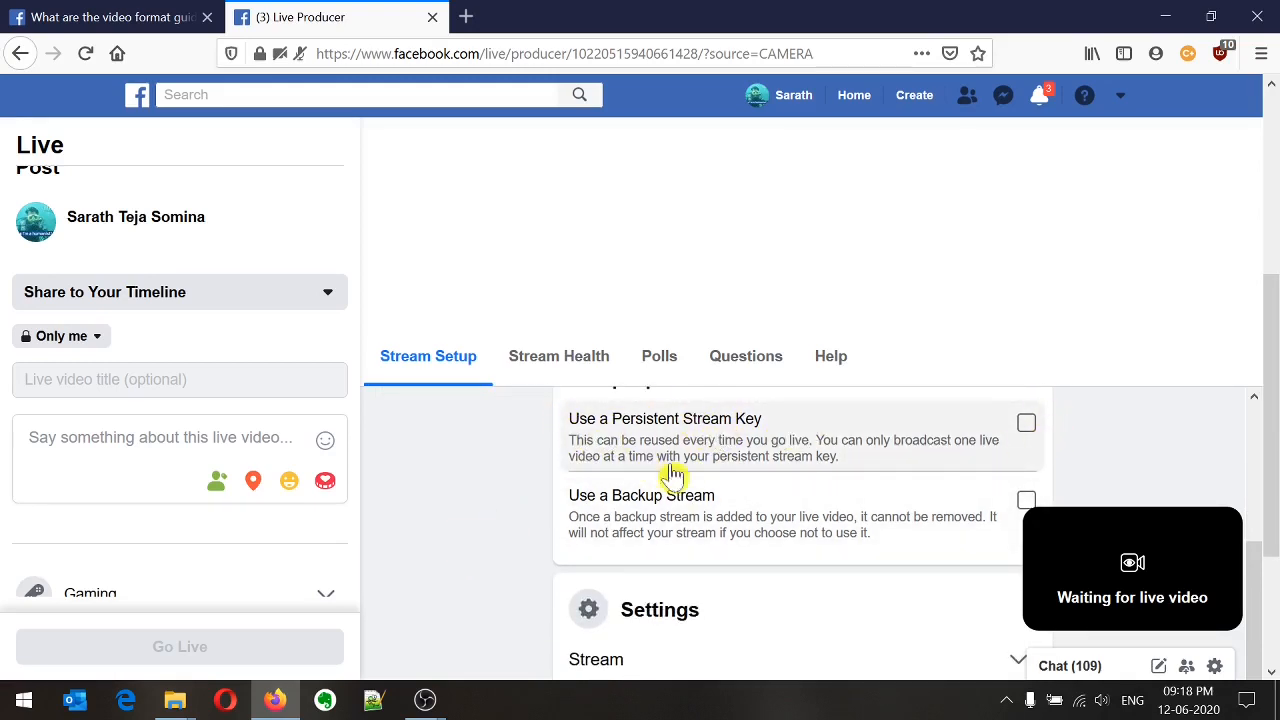
pyautogui.scroll(-2, 537, 534)
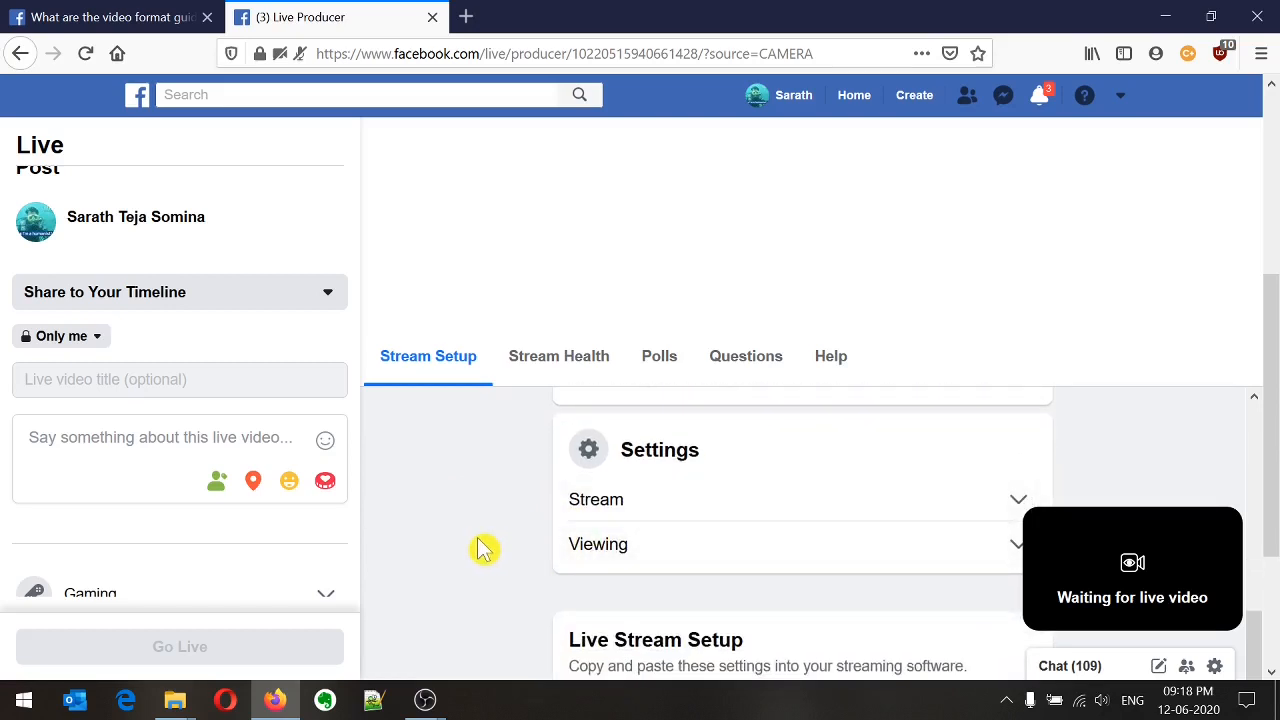
pyautogui.scroll(-1, 480, 548)
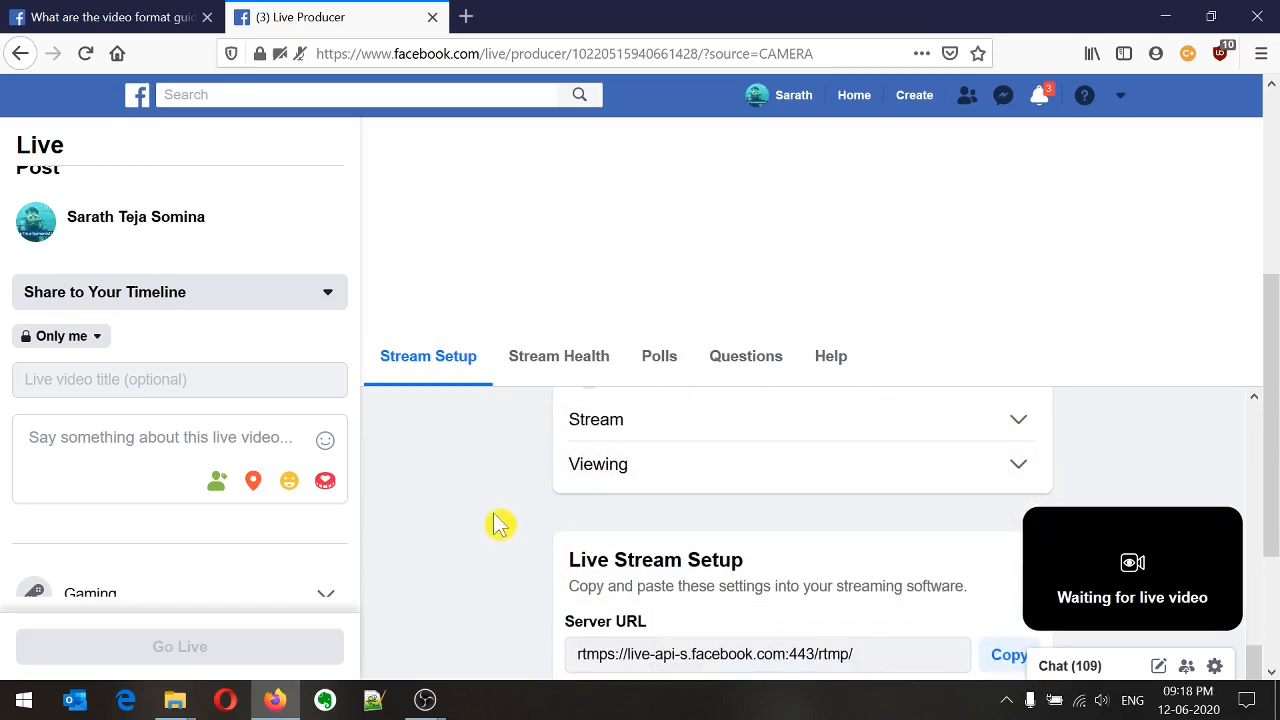
pyautogui.scroll(1, 497, 529)
pyautogui.scroll(-2, 497, 531)
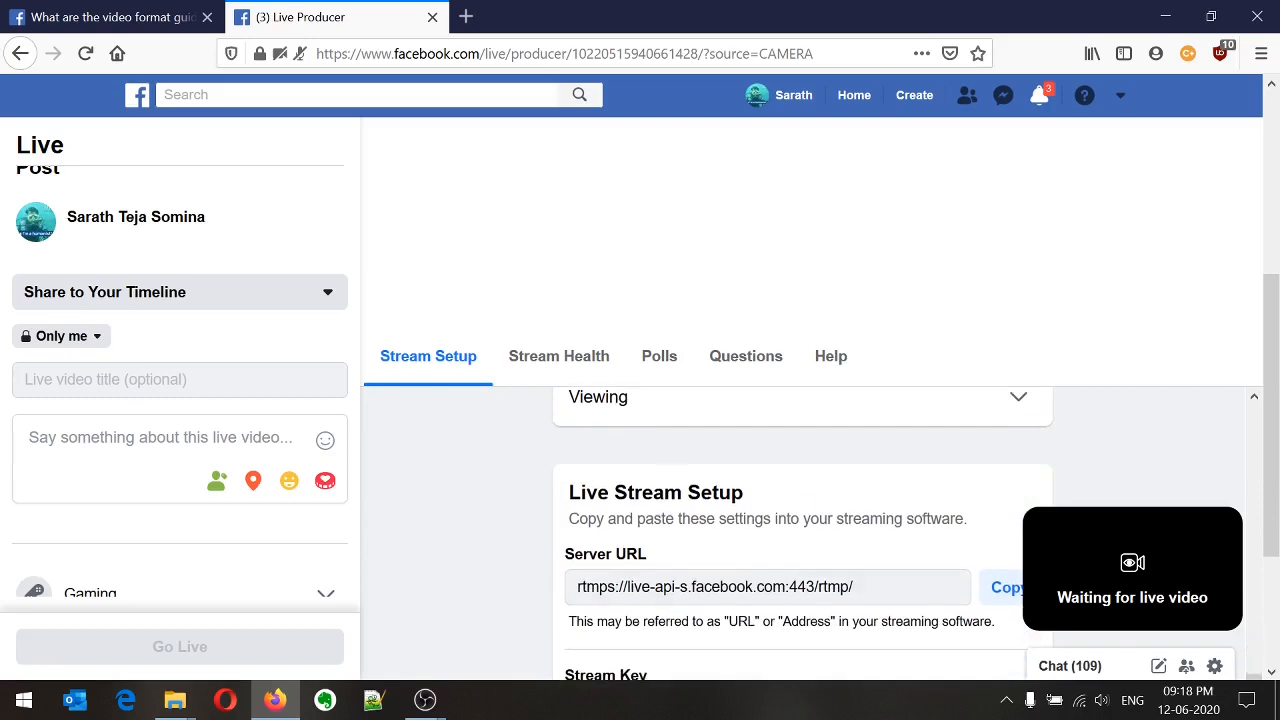
pyautogui.scroll(-2, 540, 556)
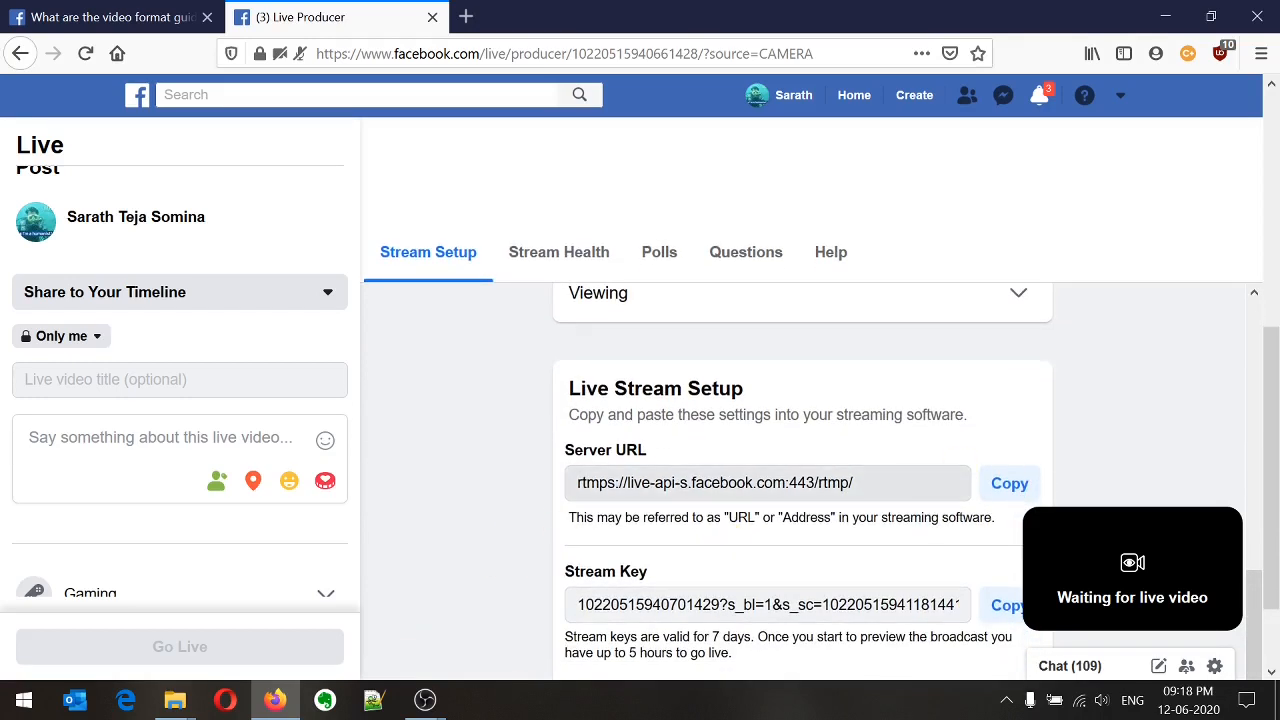
pyautogui.scroll(-2, 540, 553)
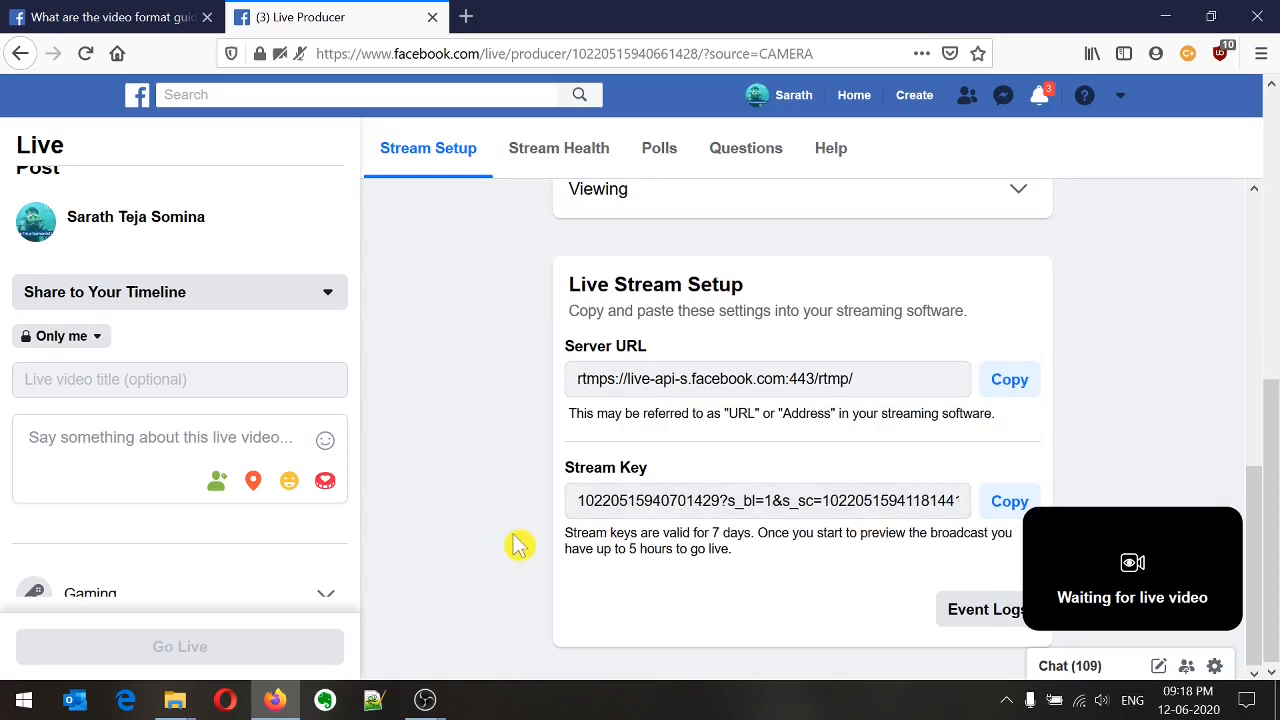
pyautogui.click(1007, 503)
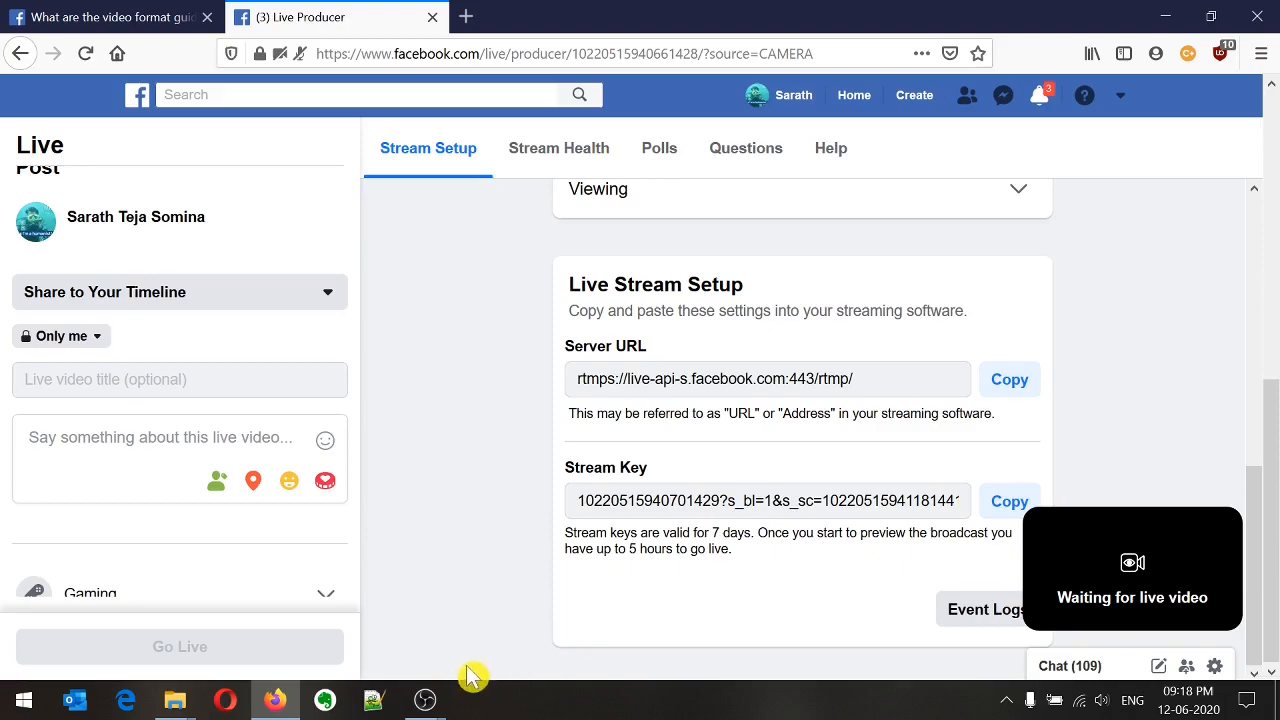
# - Switch to OBS Studio and replace the wizard's stream key with the one copied from Facebook
pyautogui.moveTo(423, 700)
pyautogui.click(500, 585)
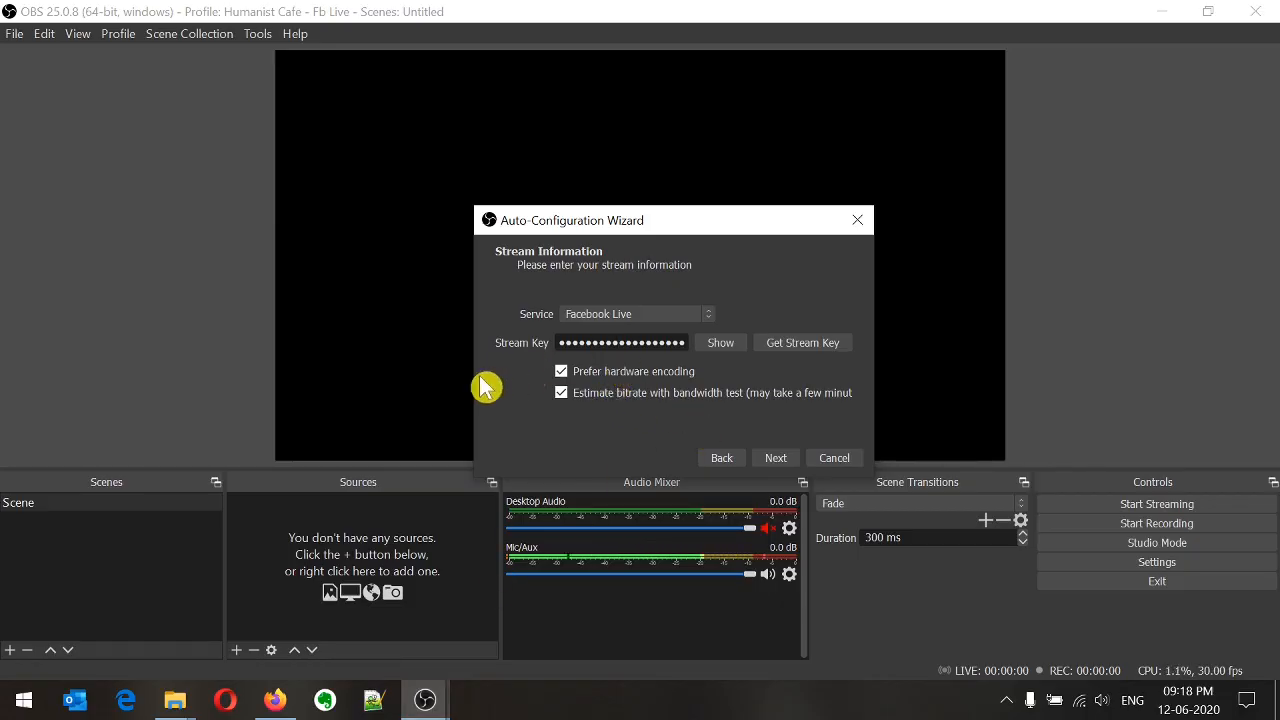
pyautogui.hotkey('ctrl', 'a')
pyautogui.press('BackSpace')
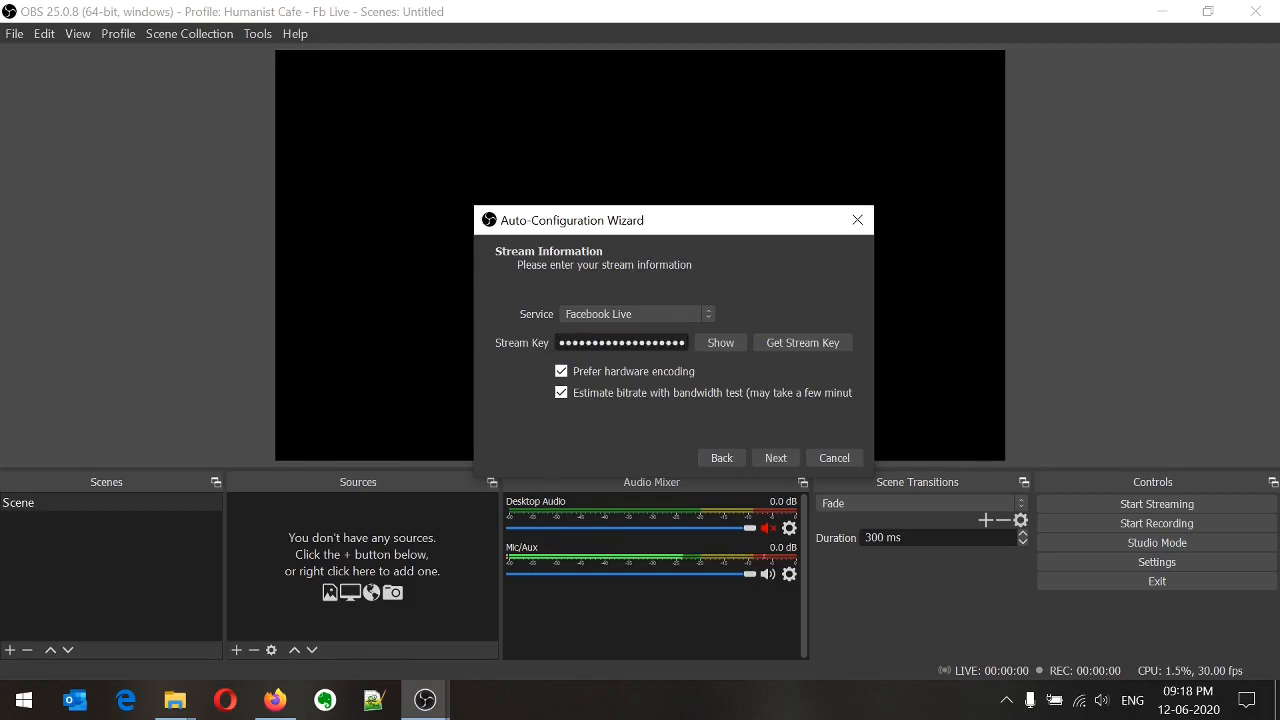
# - Reveal the entered stream key, compare its beginning with the key on Facebook's Live Producer page in Firefox, and hide it again in OBS
pyautogui.click(718, 345)
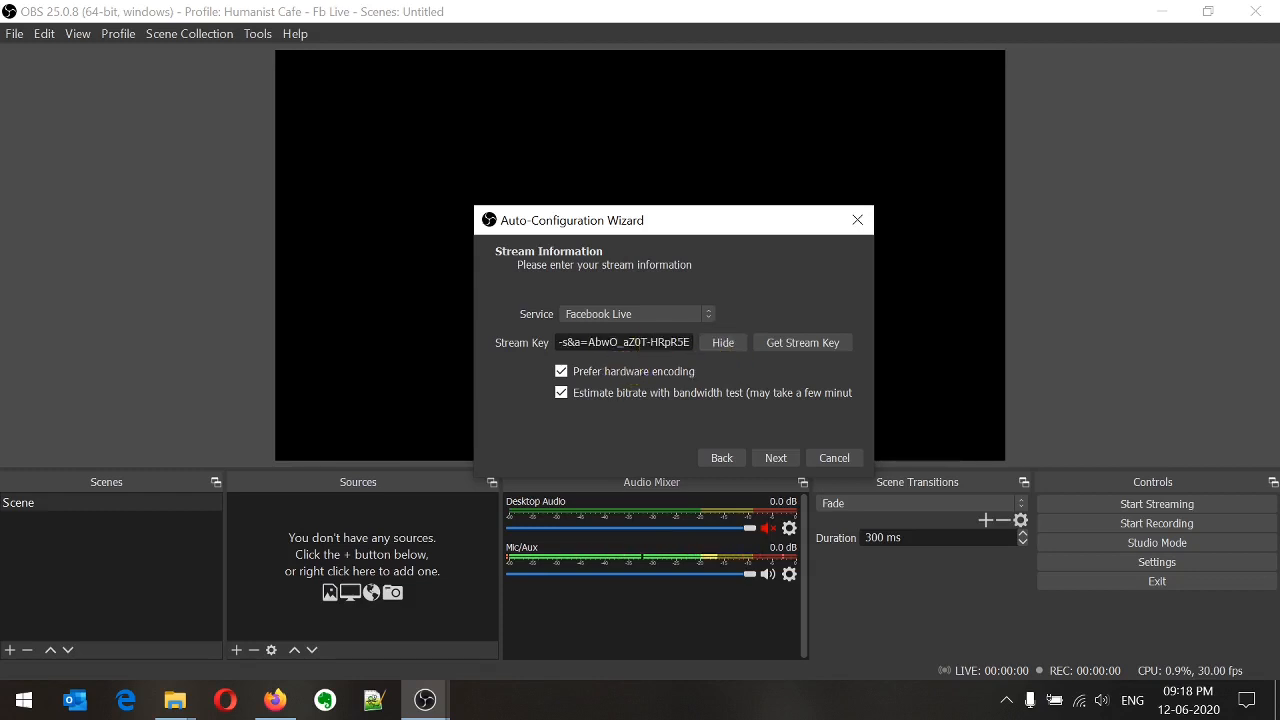
pyautogui.press('Home')
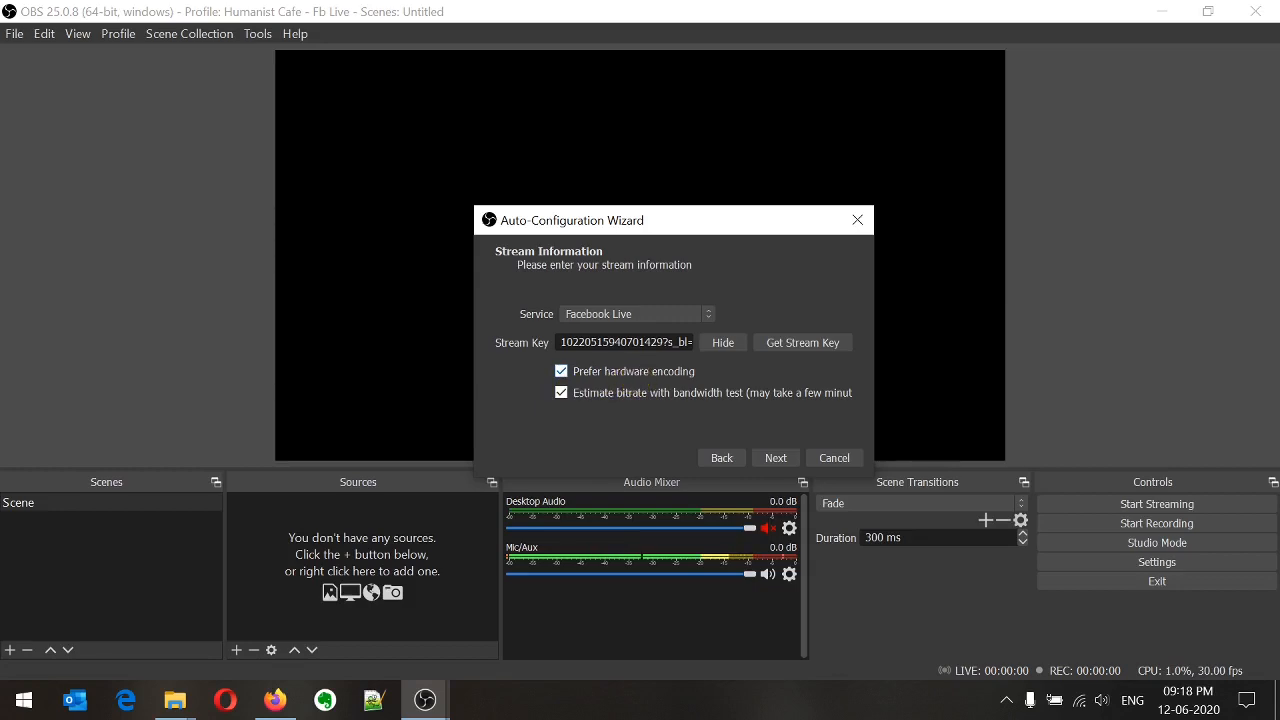
pyautogui.click(275, 699)
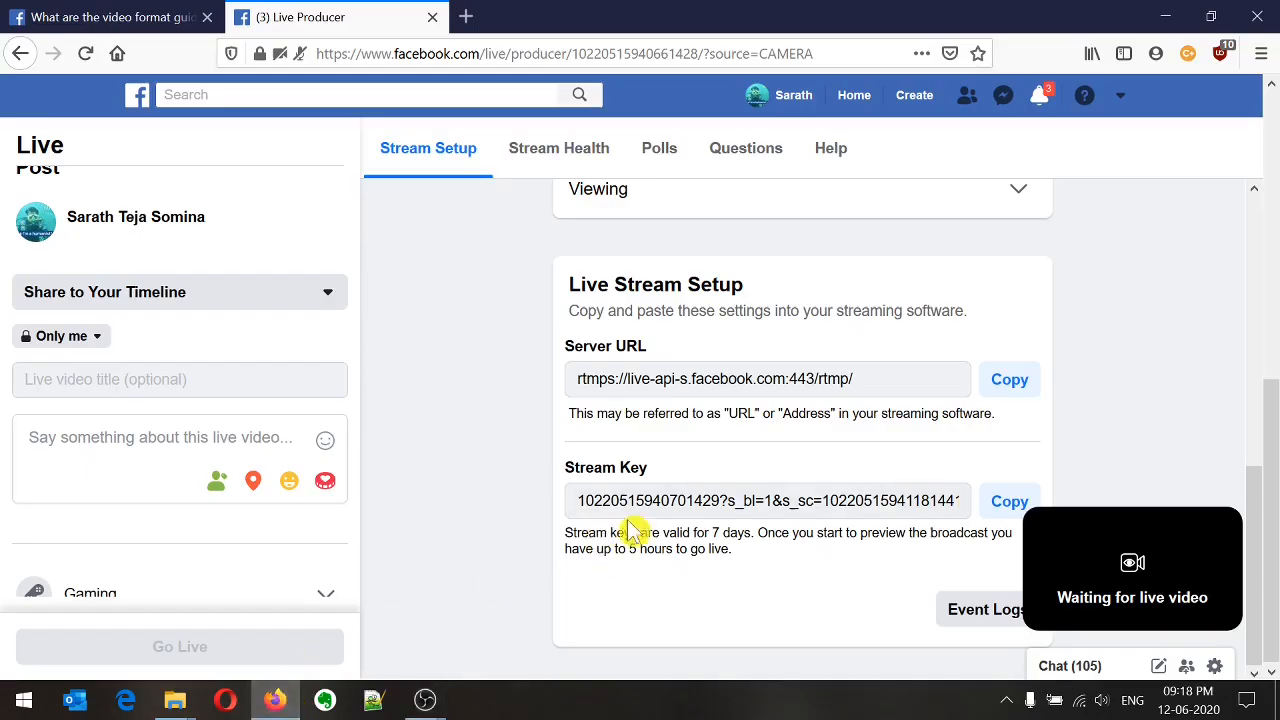
pyautogui.click(425, 699)
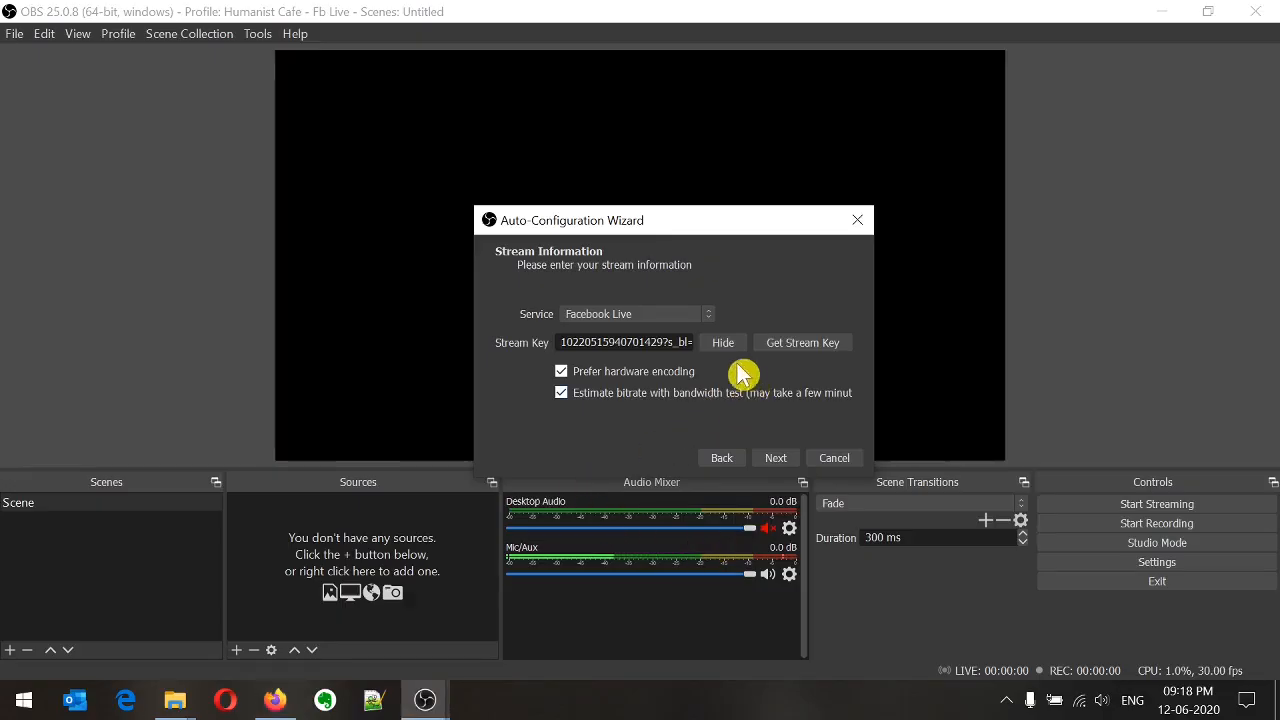
pyautogui.click(718, 346)
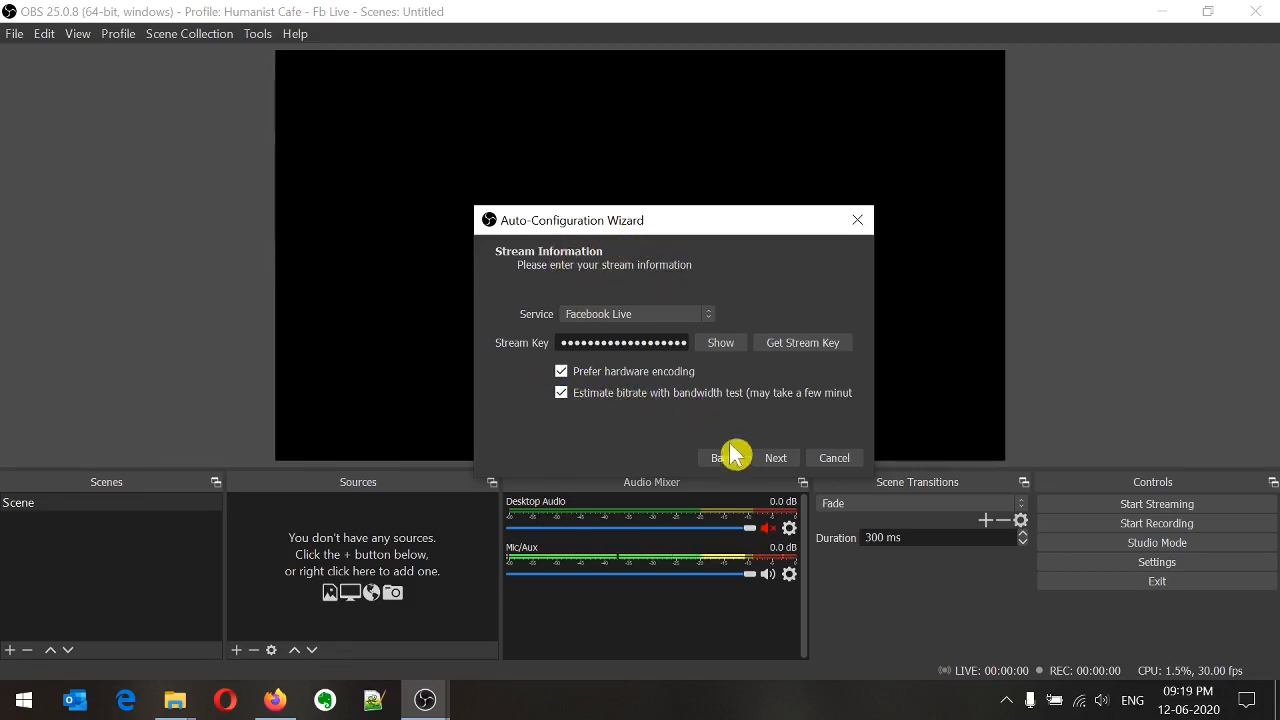
# - Proceed with the wizard's stream information and agree to run the bandwidth test
pyautogui.click(776, 458)
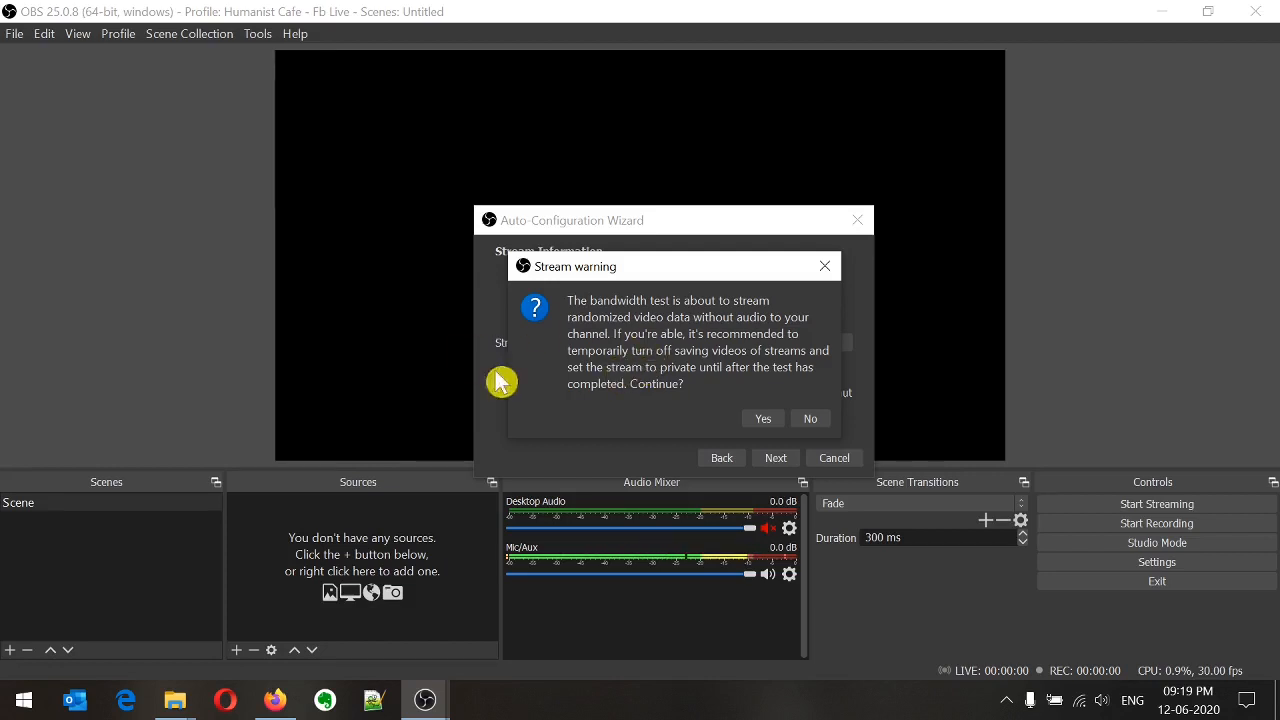
pyautogui.click(275, 700)
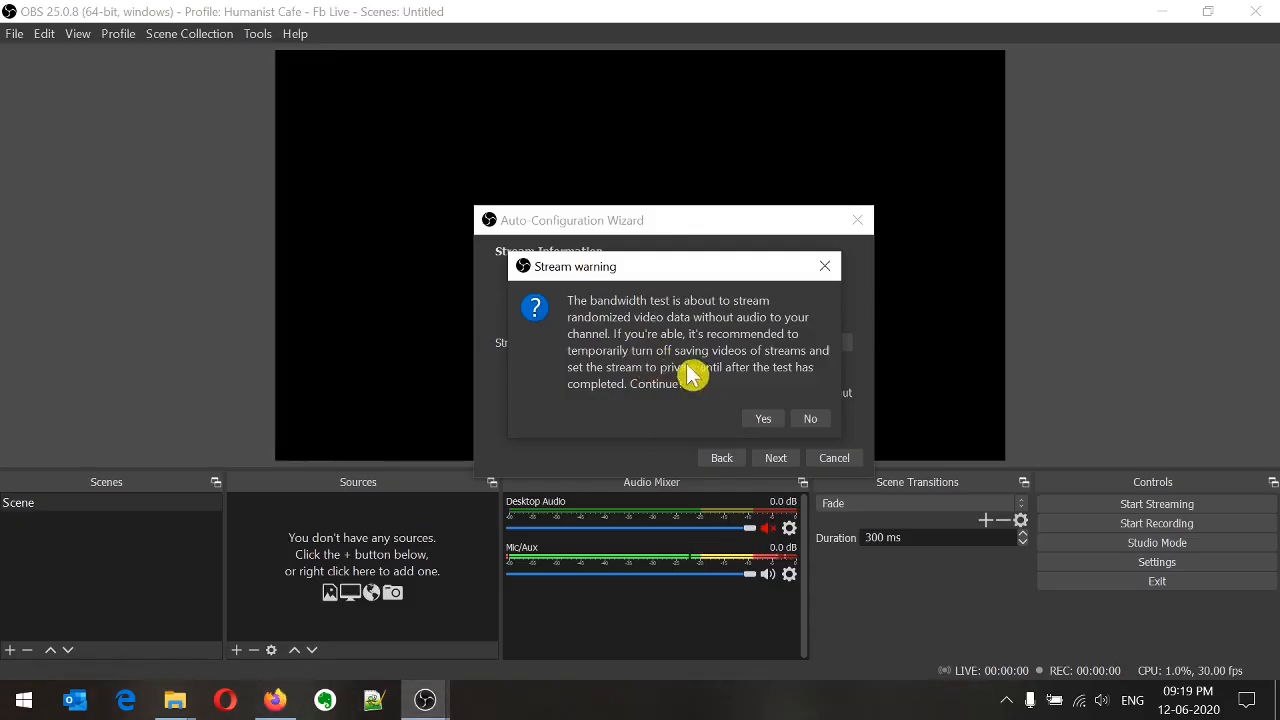
pyautogui.click(765, 421)
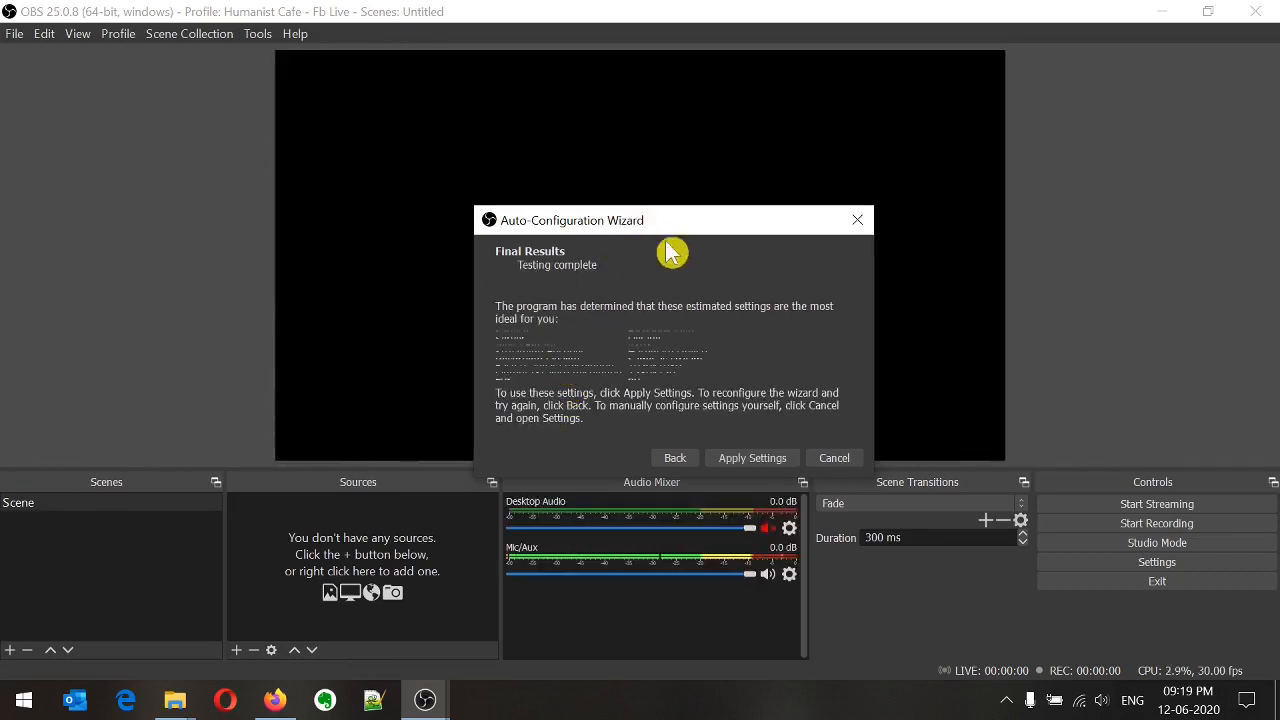
# - Move and enlarge the wizard window to read all final results, and apply the recommended settings
pyautogui.moveTo(694, 230); pyautogui.dragTo(625, 117)
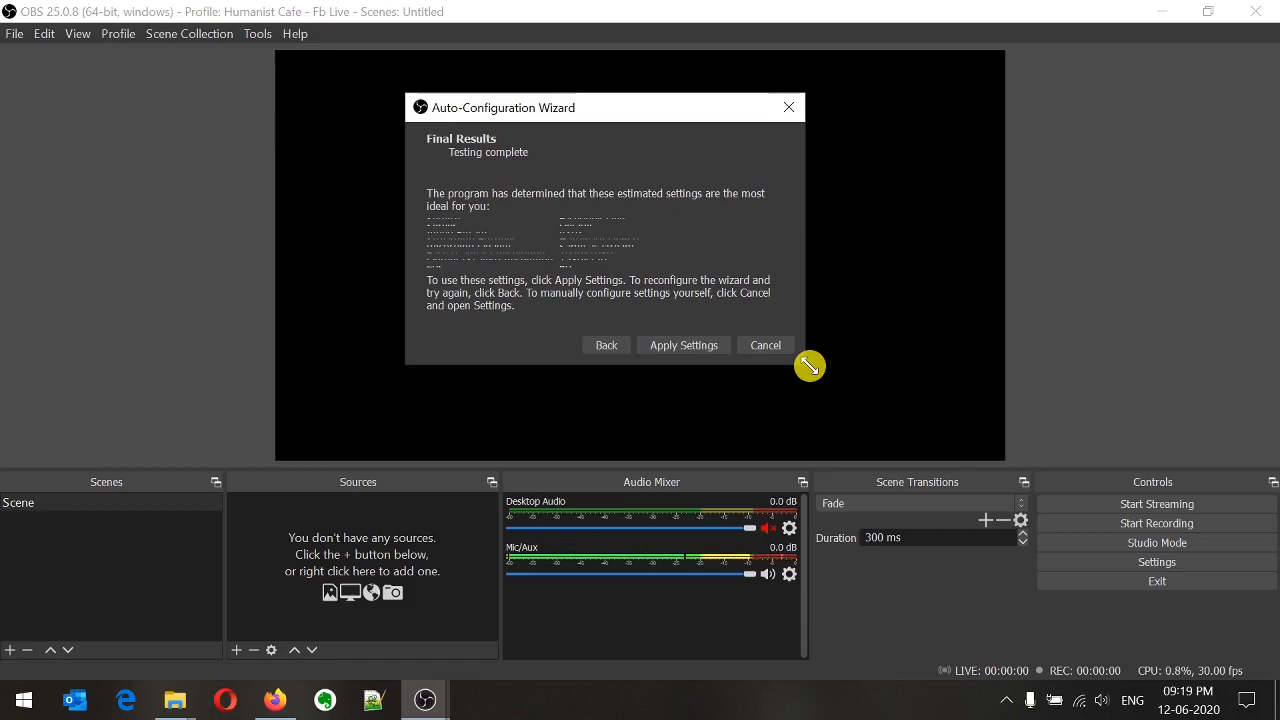
pyautogui.moveTo(809, 366); pyautogui.dragTo(981, 460)
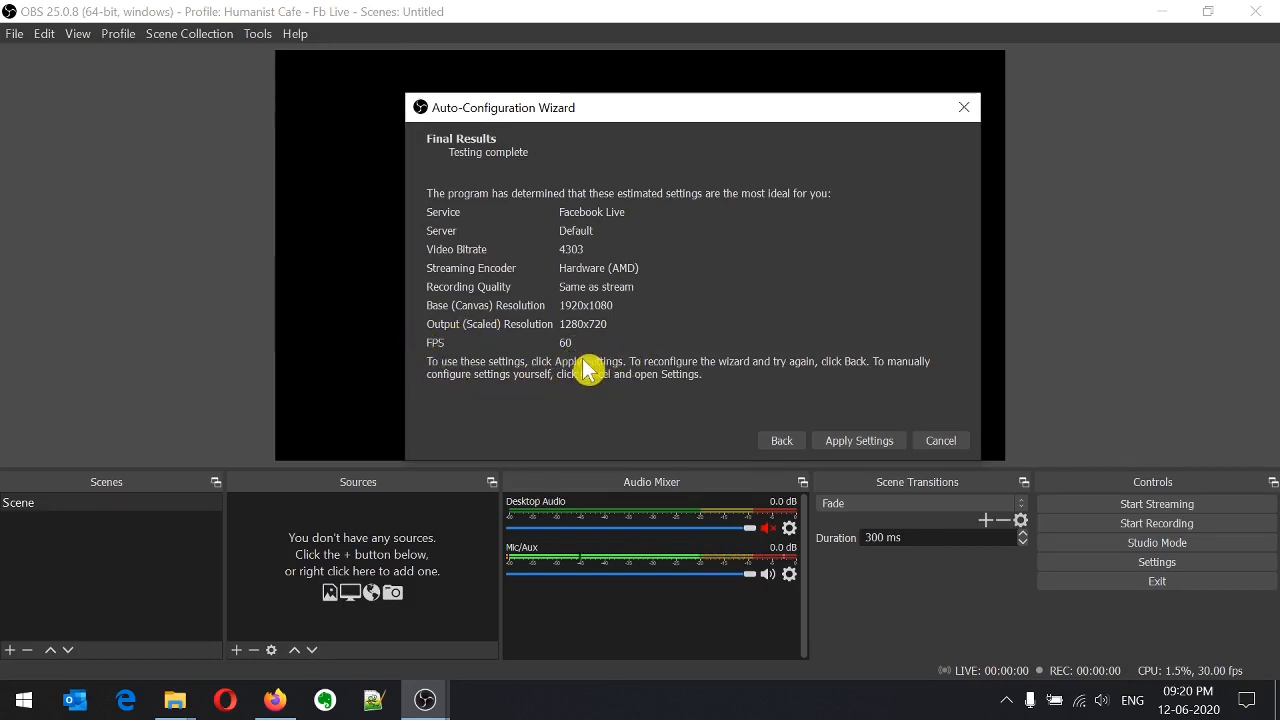
pyautogui.click(861, 443)
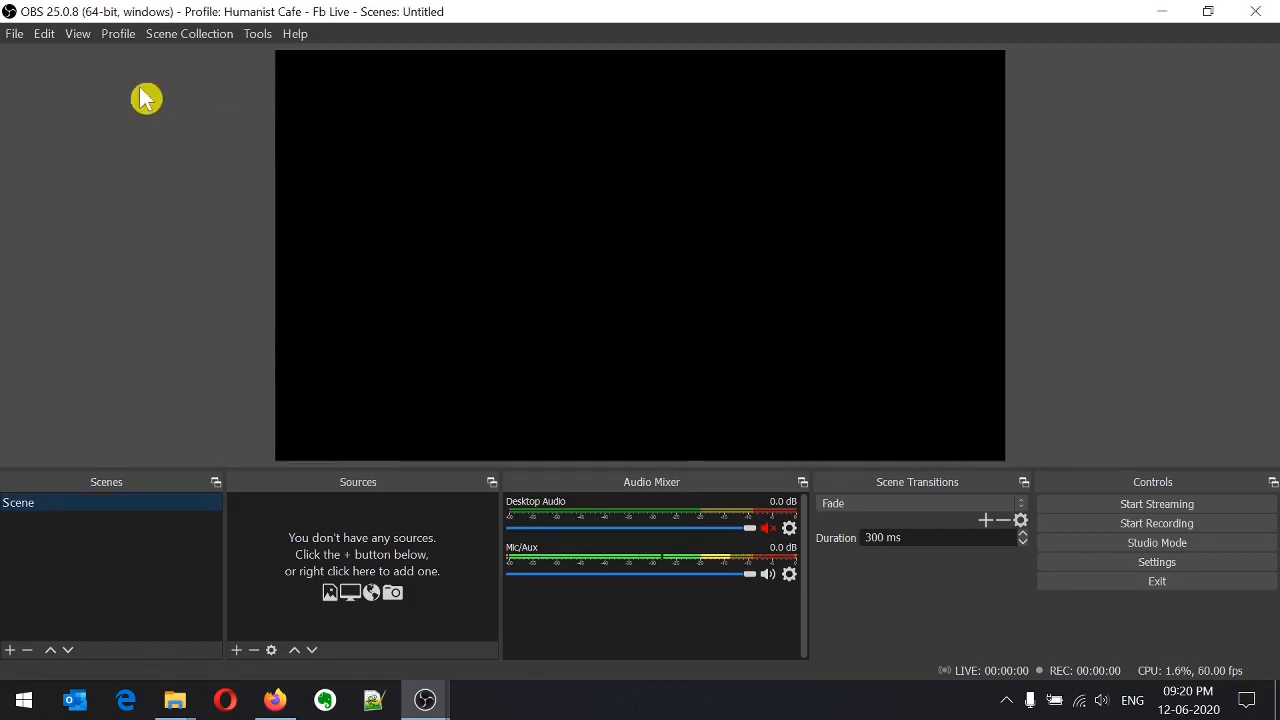
# - Open the OBS settings and review the Stream and Output options
pyautogui.click(1085, 566)
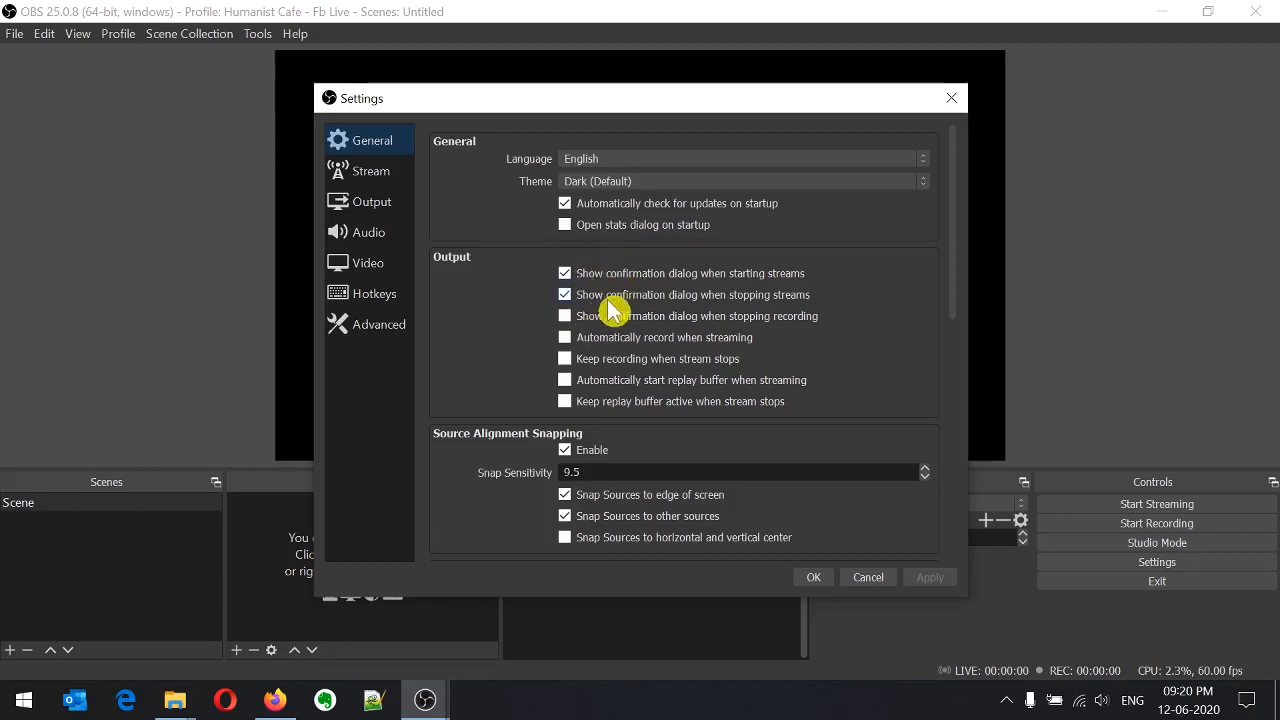
pyautogui.click(375, 175)
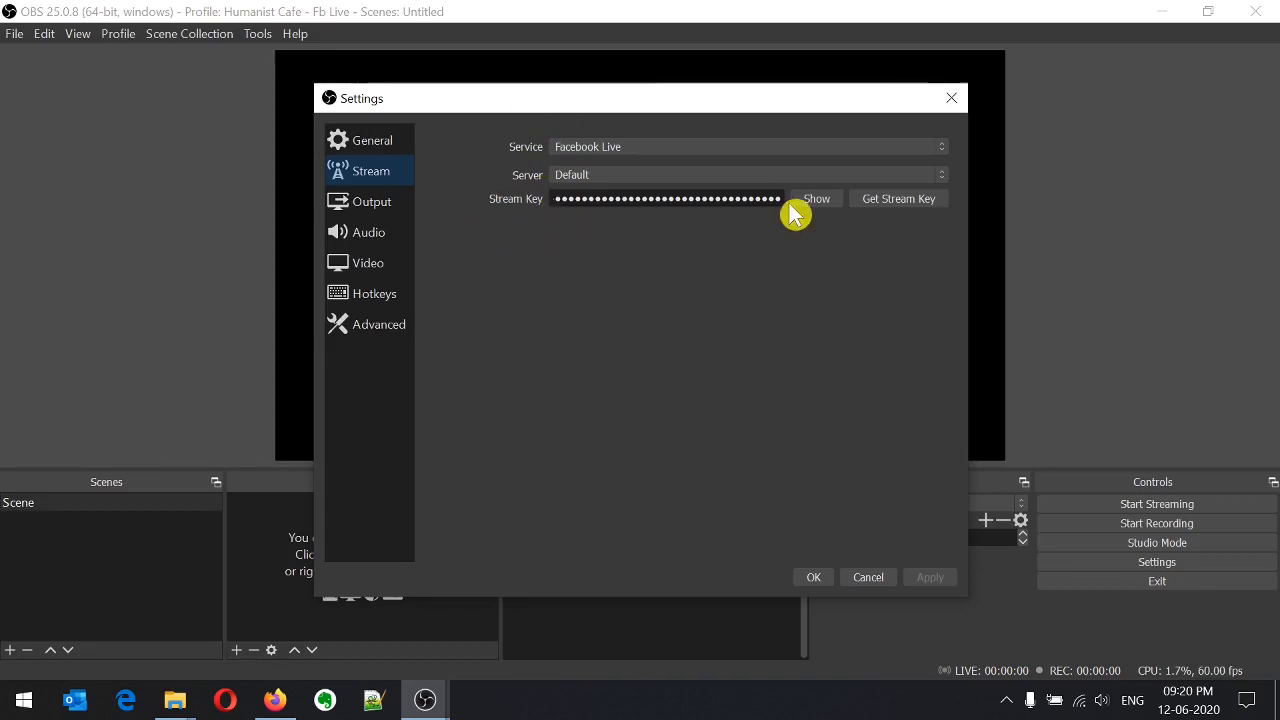
pyautogui.click(380, 207)
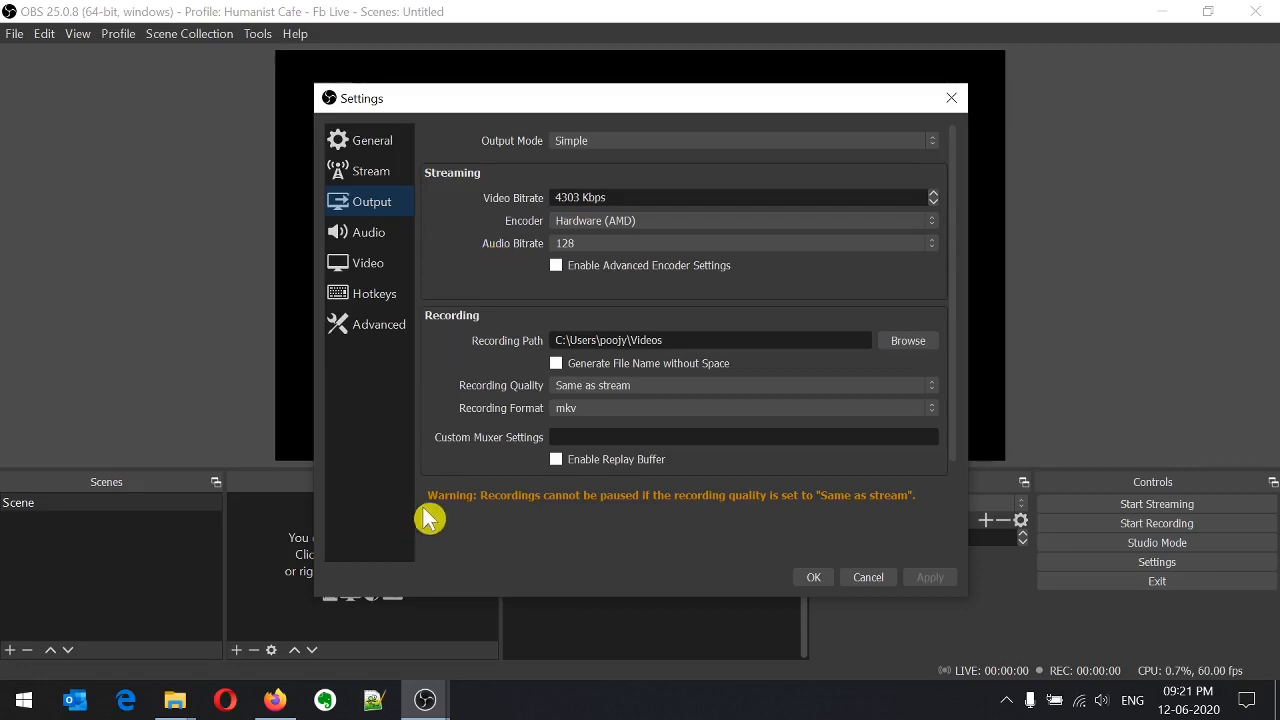
# - Check Facebook's video format guidelines for live streaming in Firefox and return to the Output settings in OBS
pyautogui.click(273, 697)
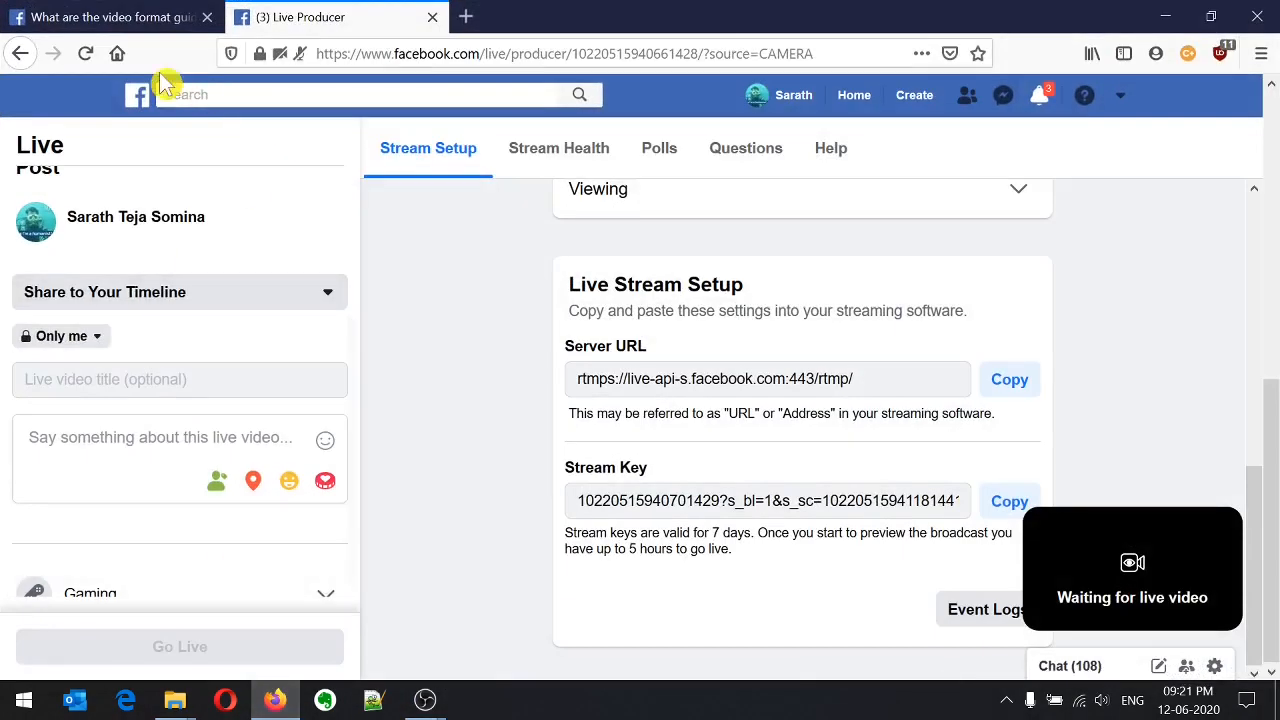
pyautogui.click(148, 19)
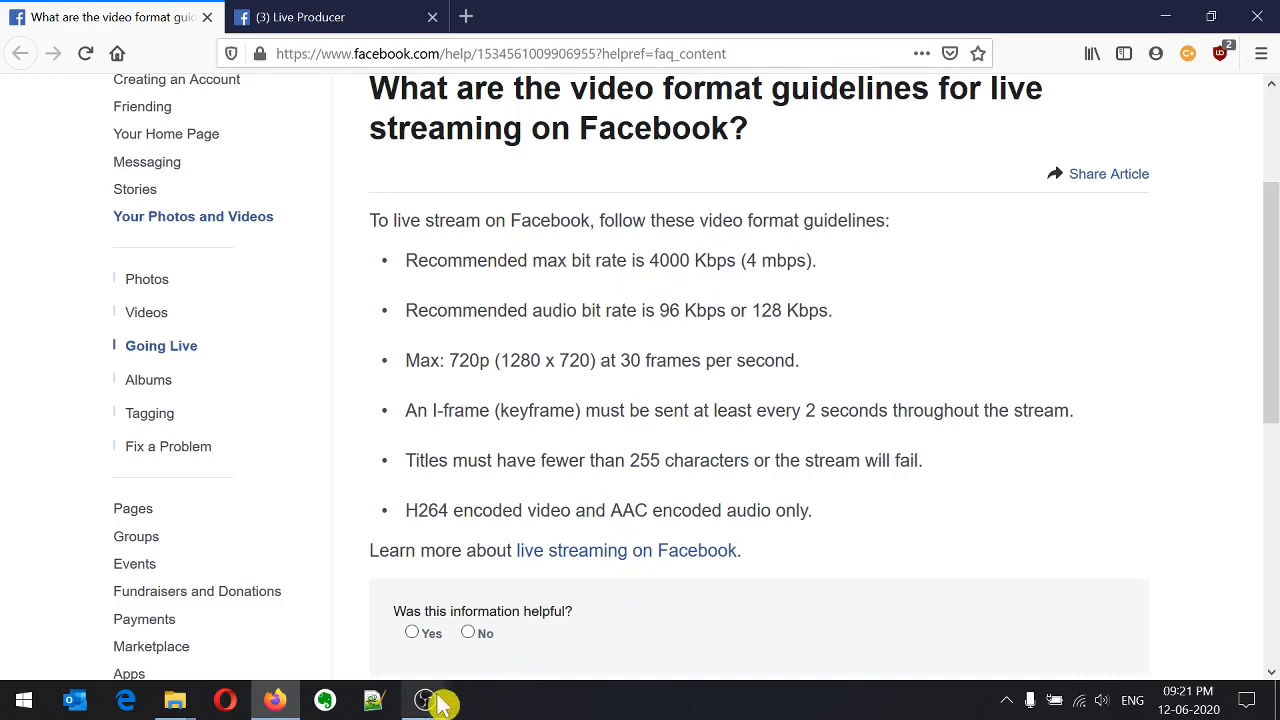
pyautogui.moveTo(440, 700)
pyautogui.click(510, 570)
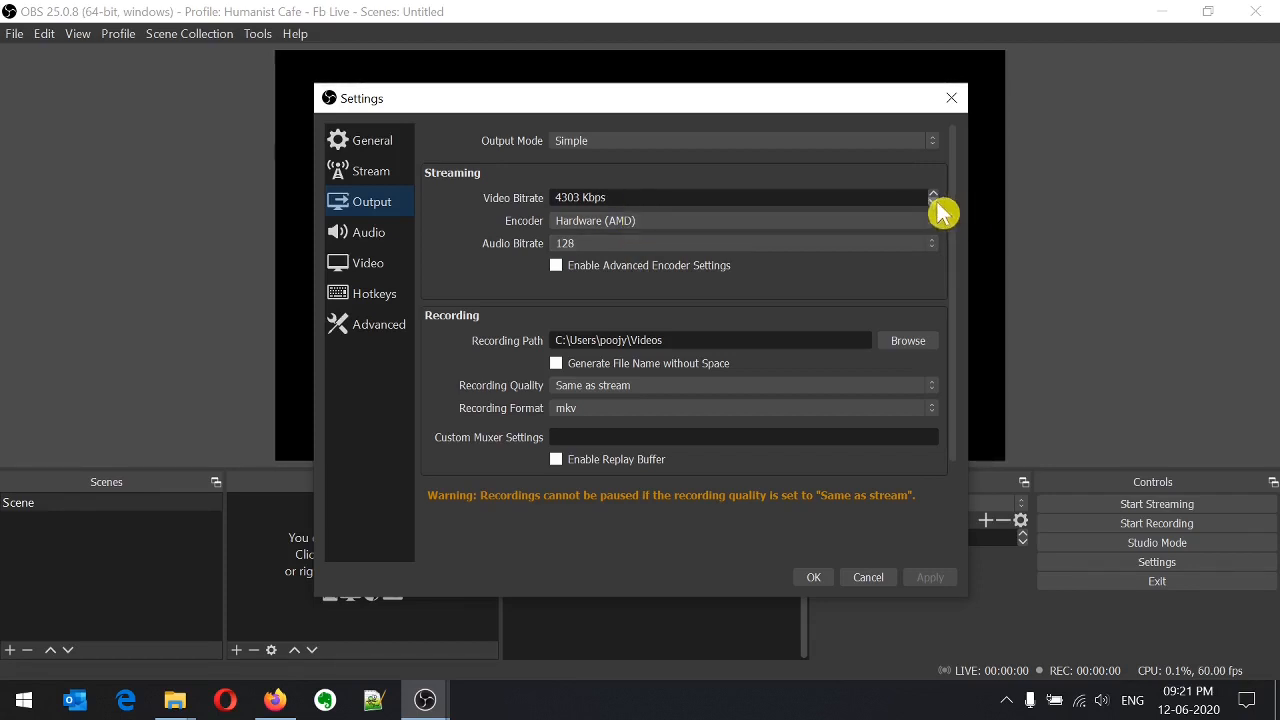
# - Set the streaming video bitrate to 4000 Kbps, keep the Hardware (AMD) encoder, and recheck Facebook's format guidelines in Firefox
pyautogui.moveTo(582, 198); pyautogui.dragTo(500, 206)
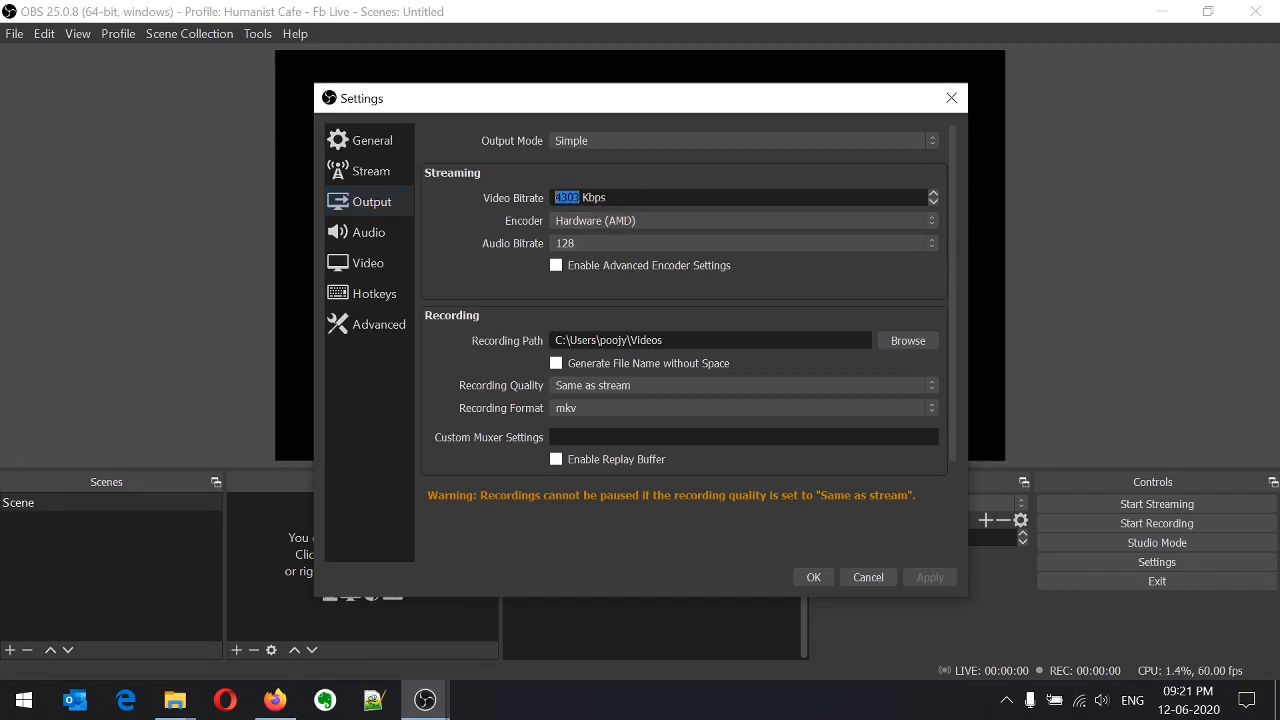
pyautogui.write('4000')
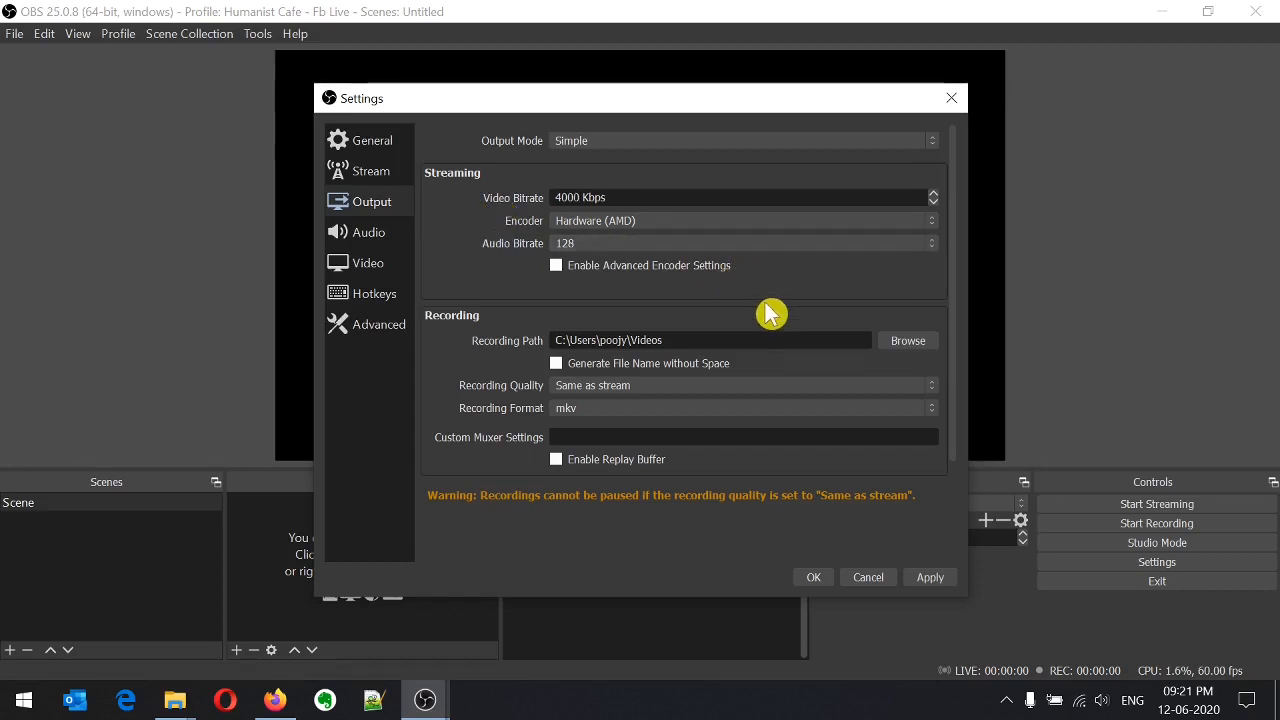
pyautogui.click(892, 223)
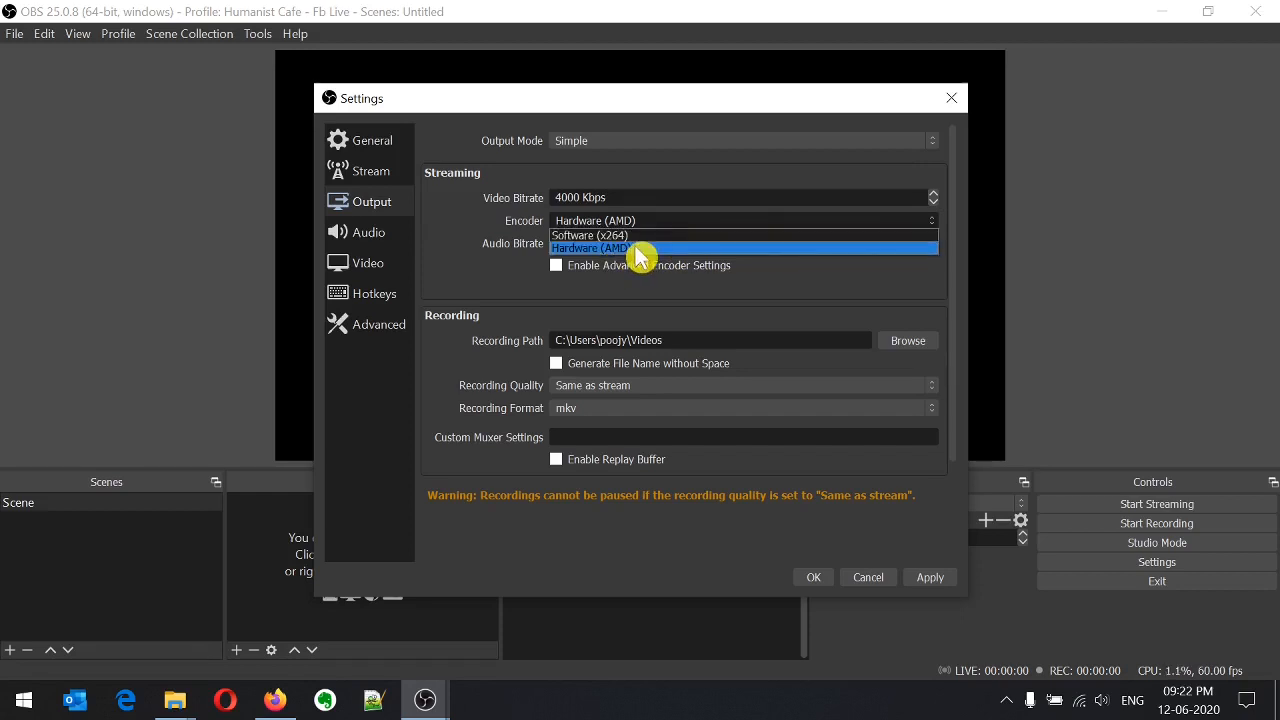
pyautogui.click(731, 249)
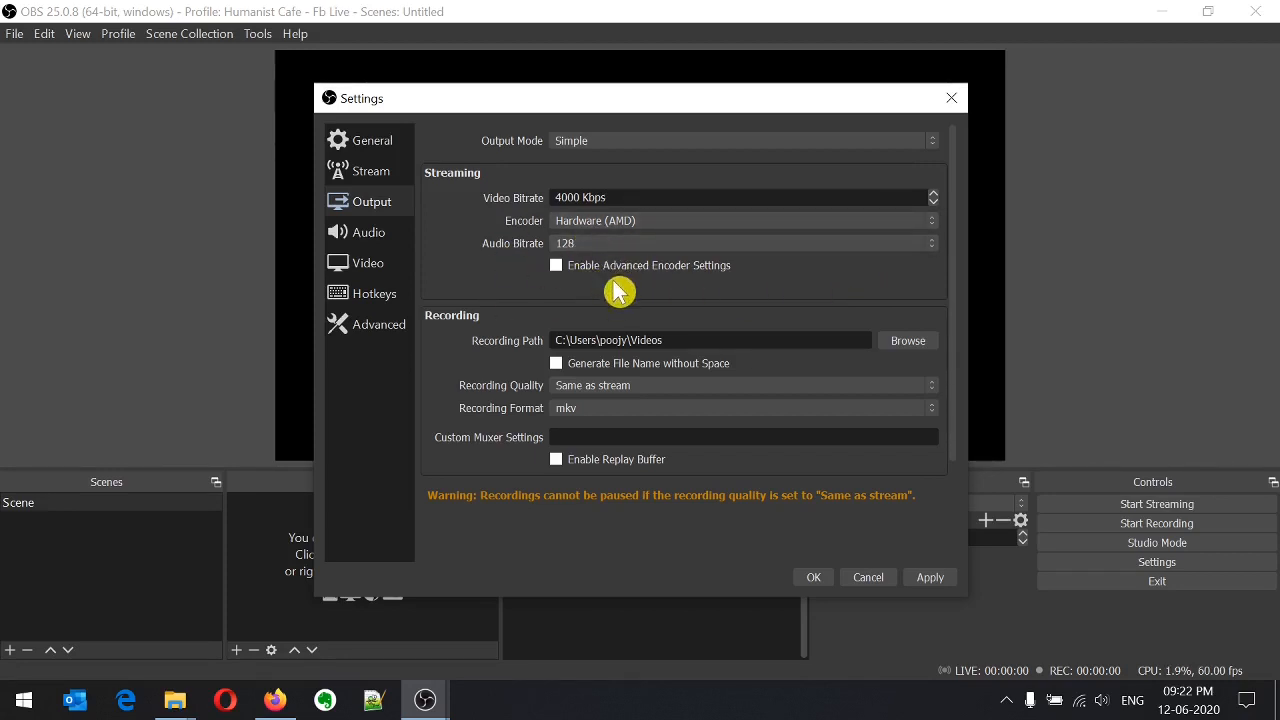
pyautogui.hotkey('alt', 'Tab')
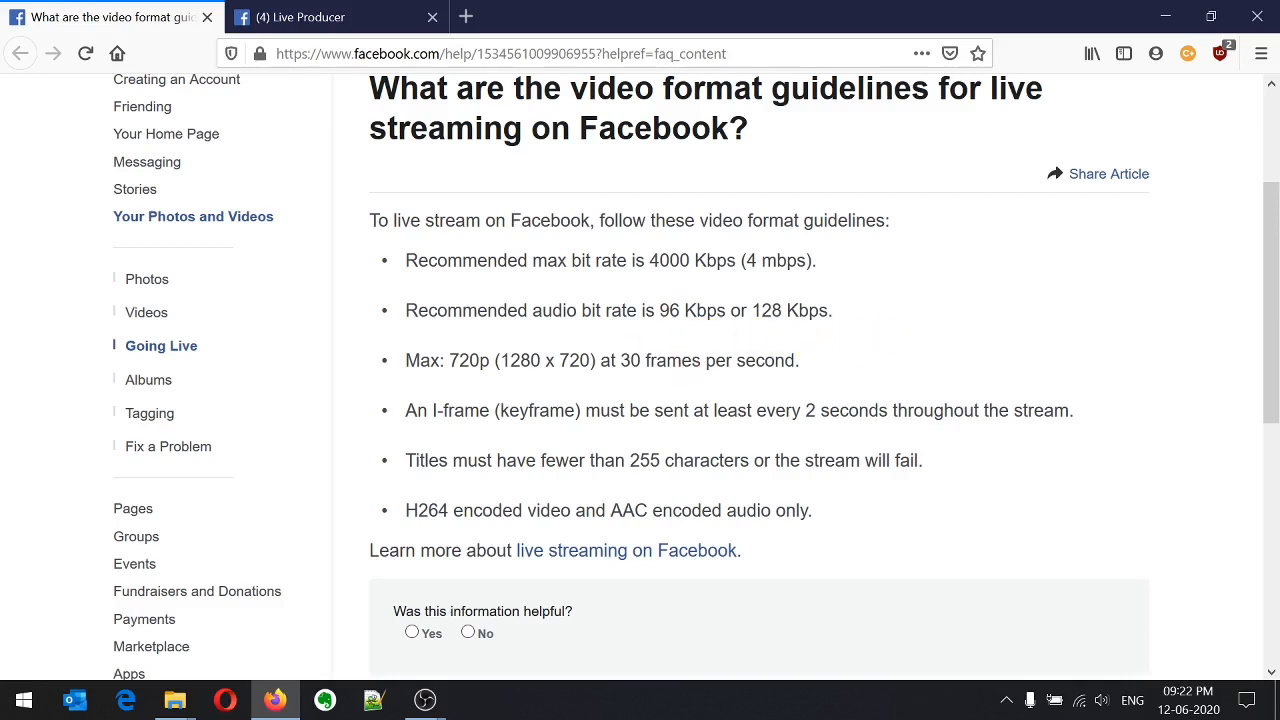
pyautogui.hotkey('alt', 'Tab')
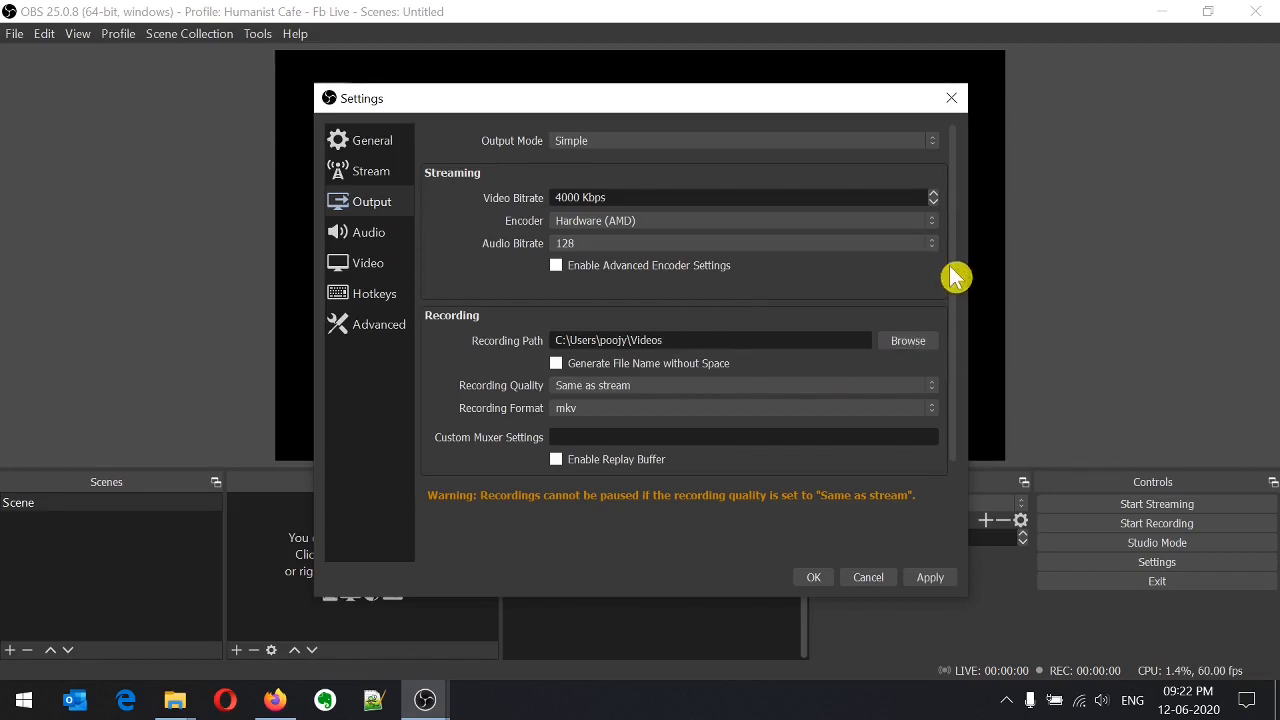
# - Set the recording quality to Indistinguishable Quality, Large File Size
pyautogui.moveTo(954, 277); pyautogui.dragTo(951, 334)
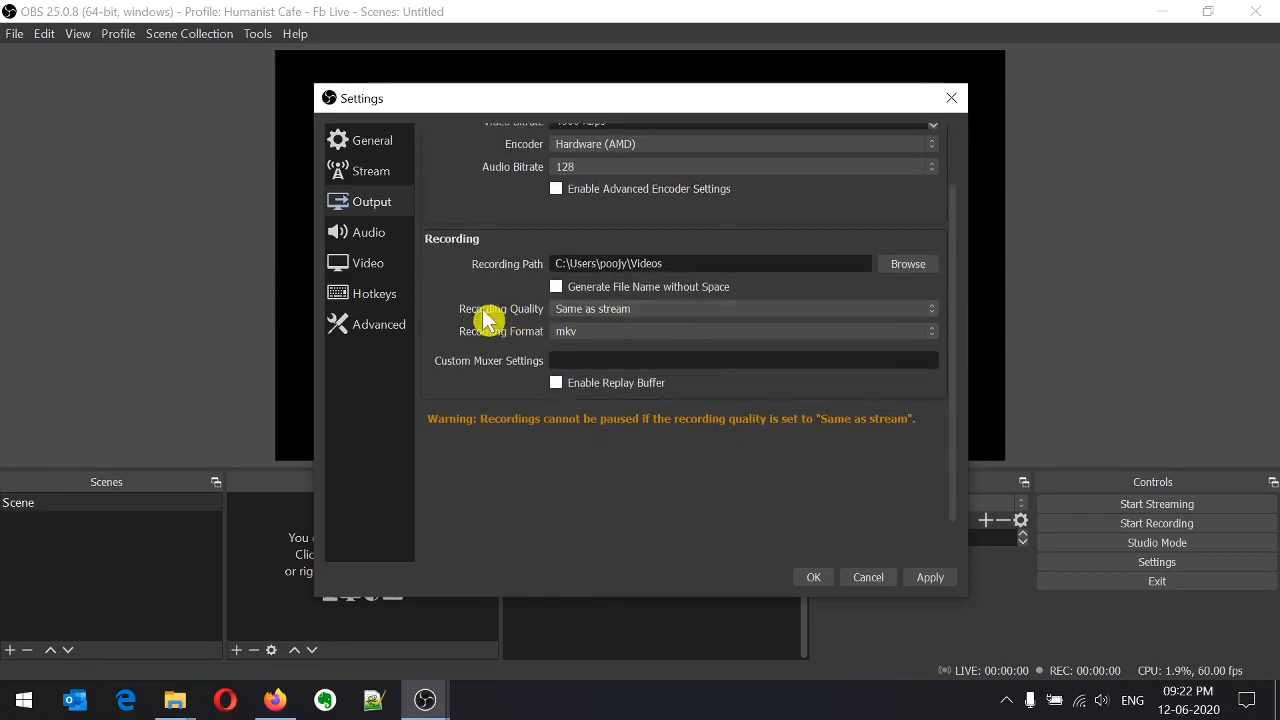
pyautogui.click(893, 312)
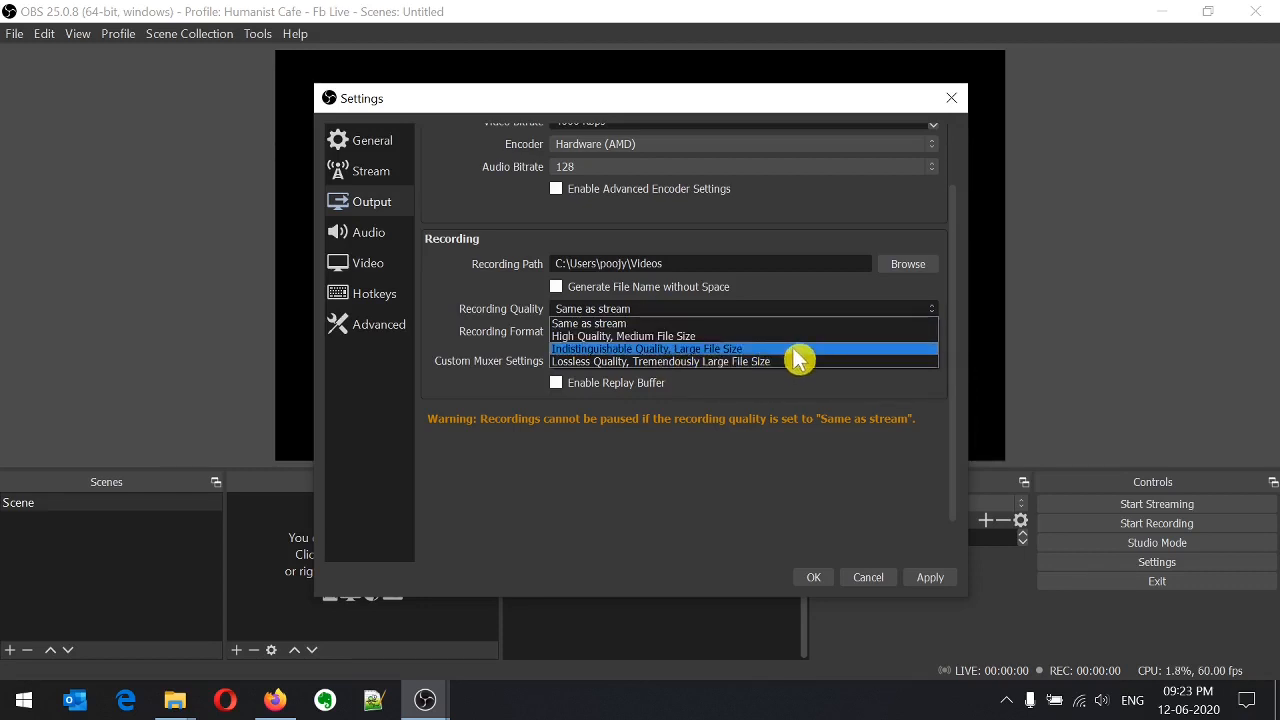
pyautogui.click(798, 349)
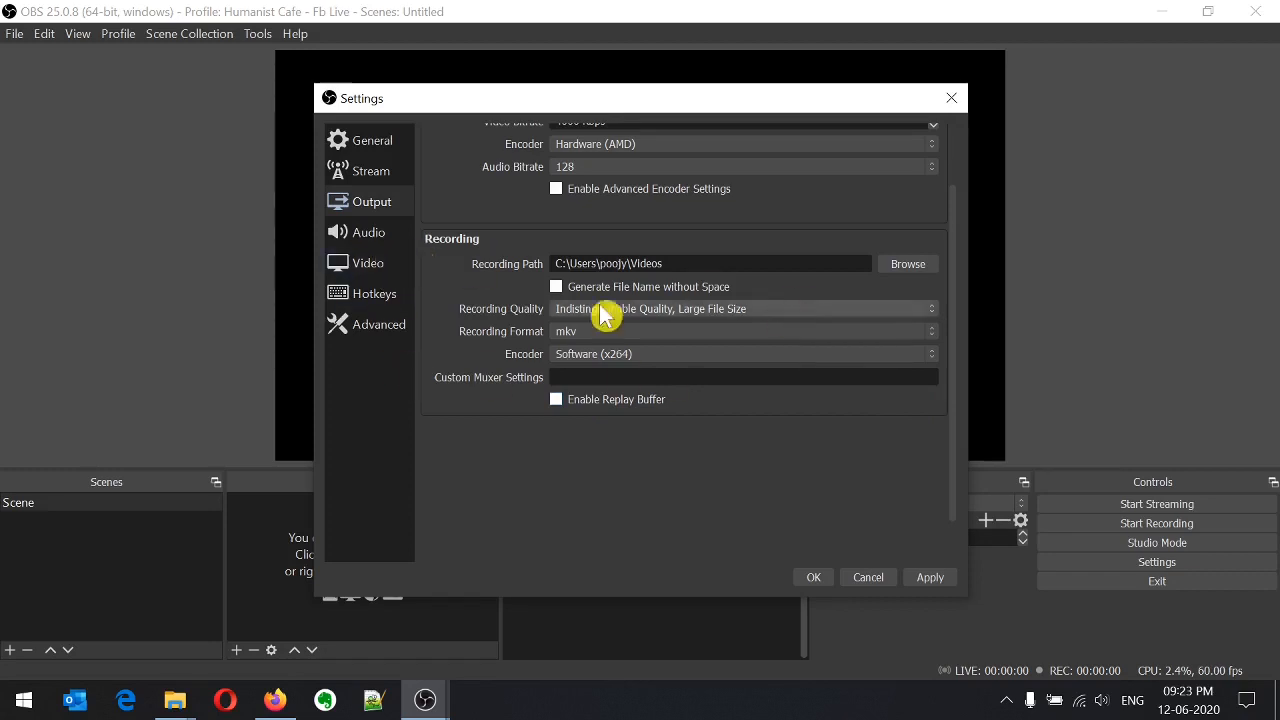
# - Go to the Audio settings and select Headset Earphone (Plantronics Blackwire 3220 Series) as the desktop audio device
pyautogui.click(380, 241)
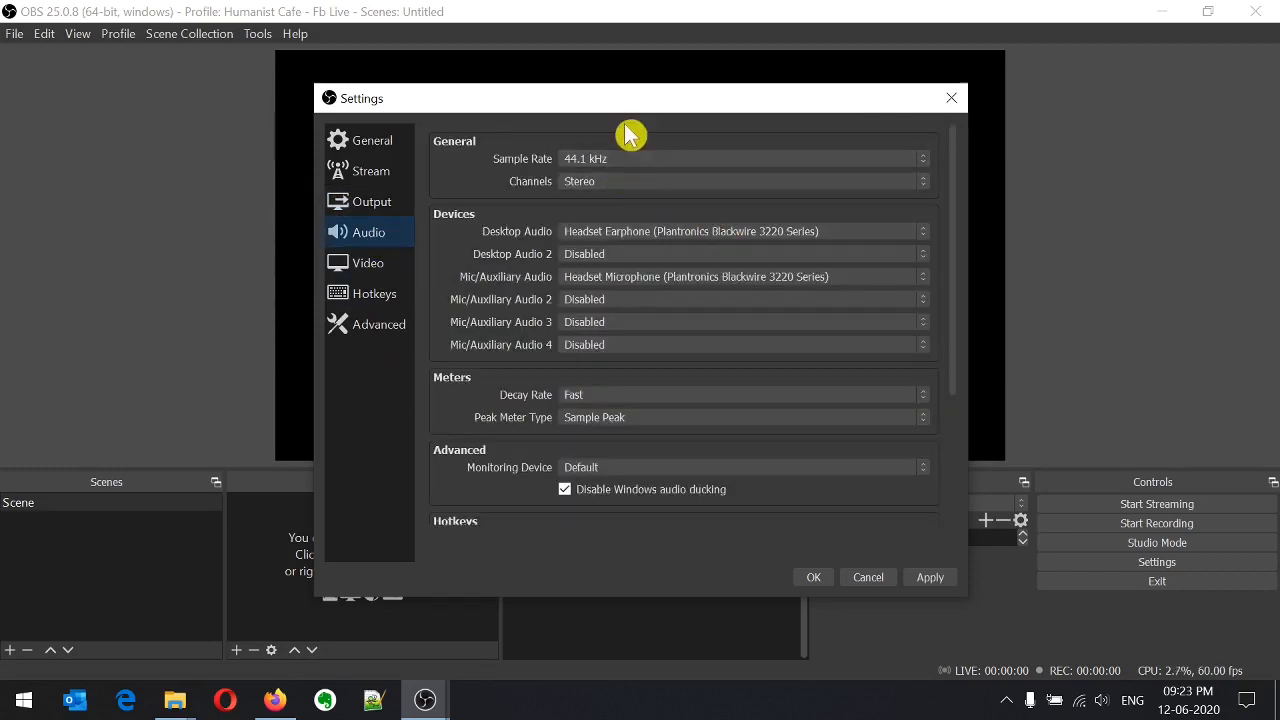
pyautogui.click(274, 699)
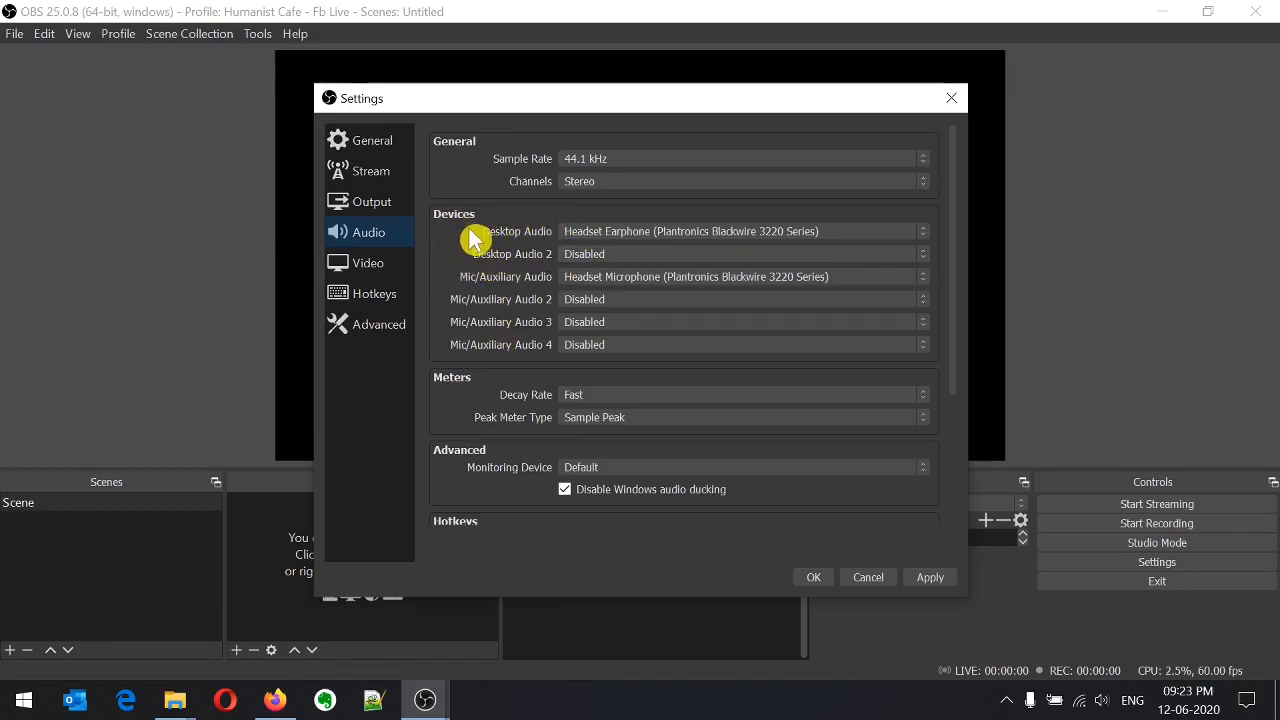
pyautogui.click(900, 238)
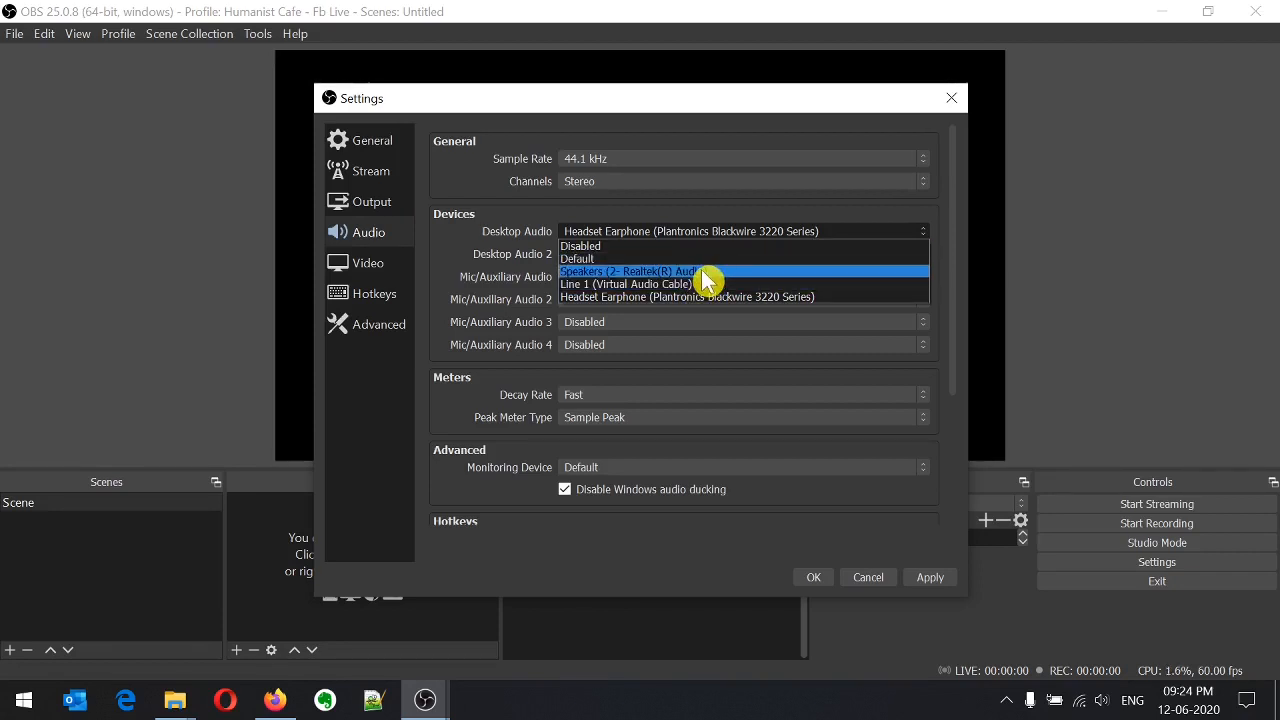
pyautogui.click(758, 296)
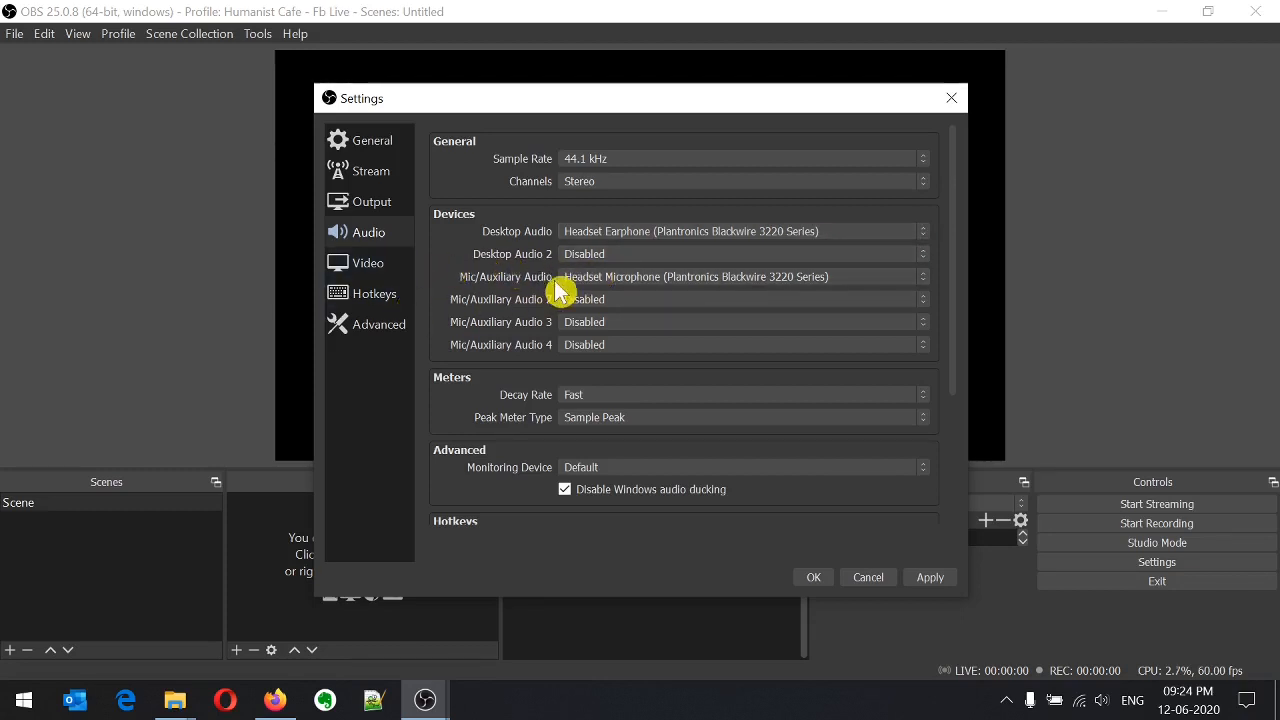
# - Leave Mic/Auxiliary Audio 2 disabled and select Headset Microphone (Plantronics Blackwire 3220 Series) for Mic/Auxiliary Audio
pyautogui.click(486, 274)
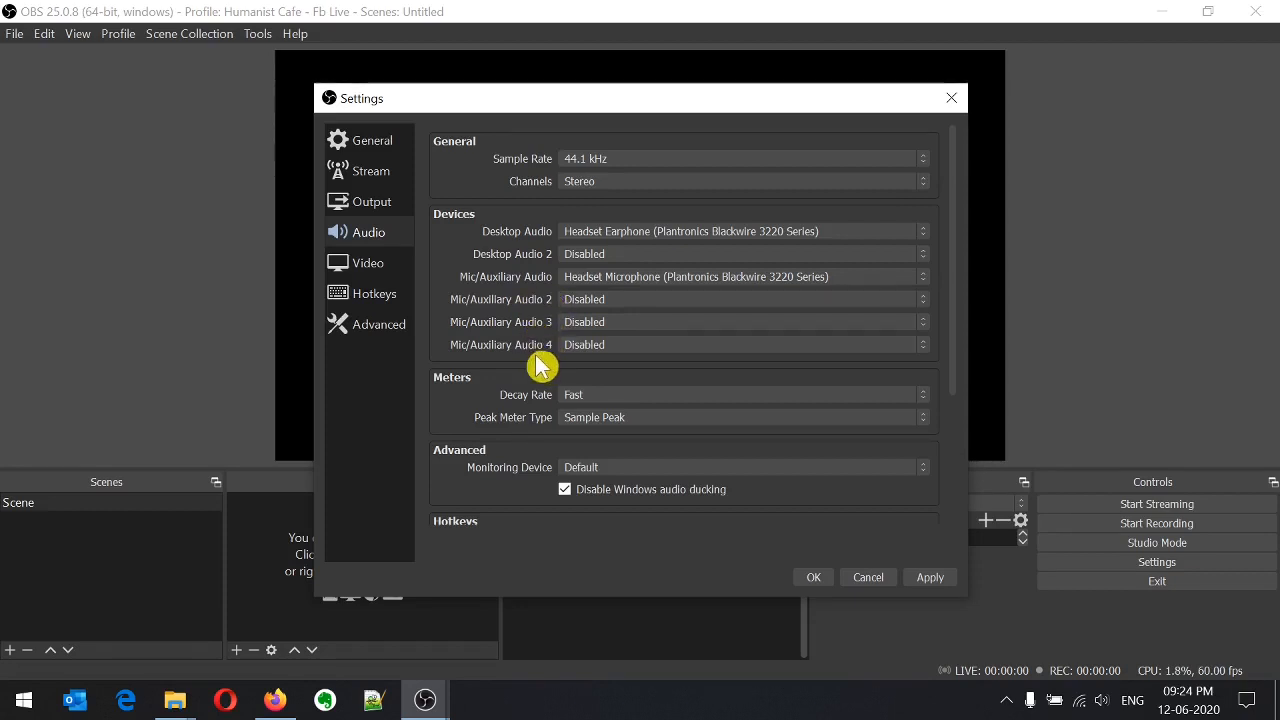
pyautogui.click(912, 304)
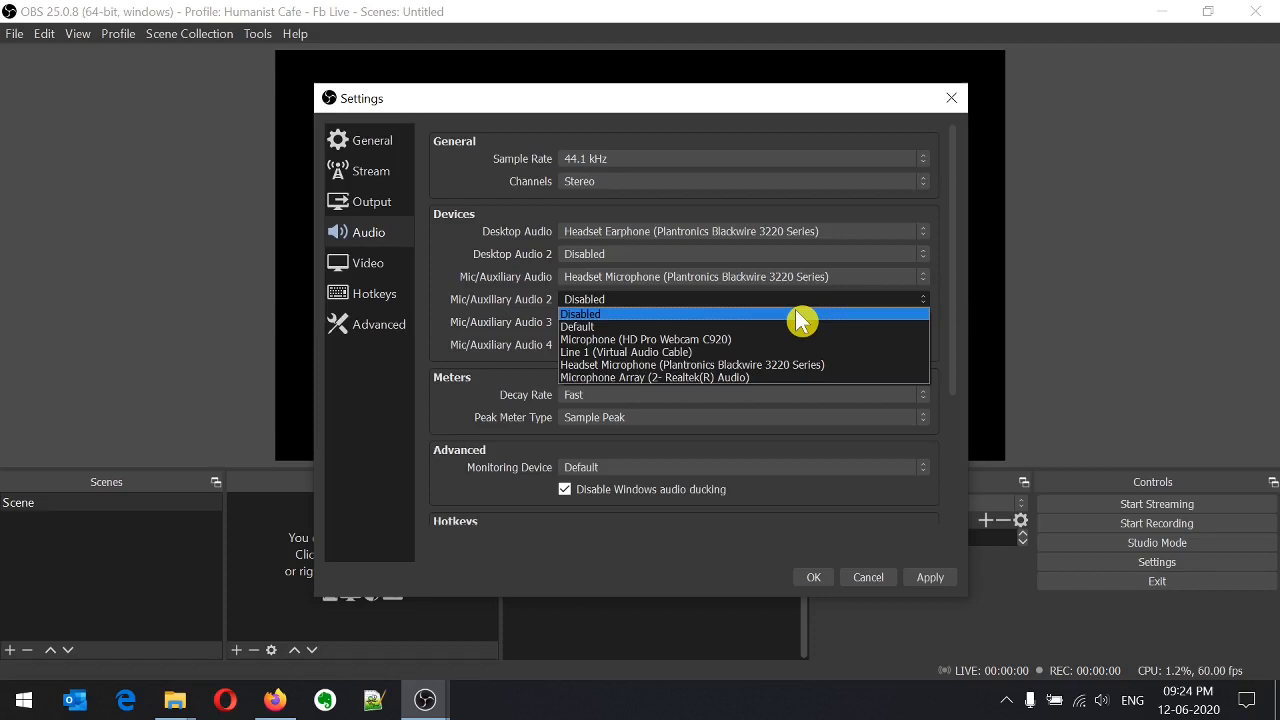
pyautogui.click(800, 316)
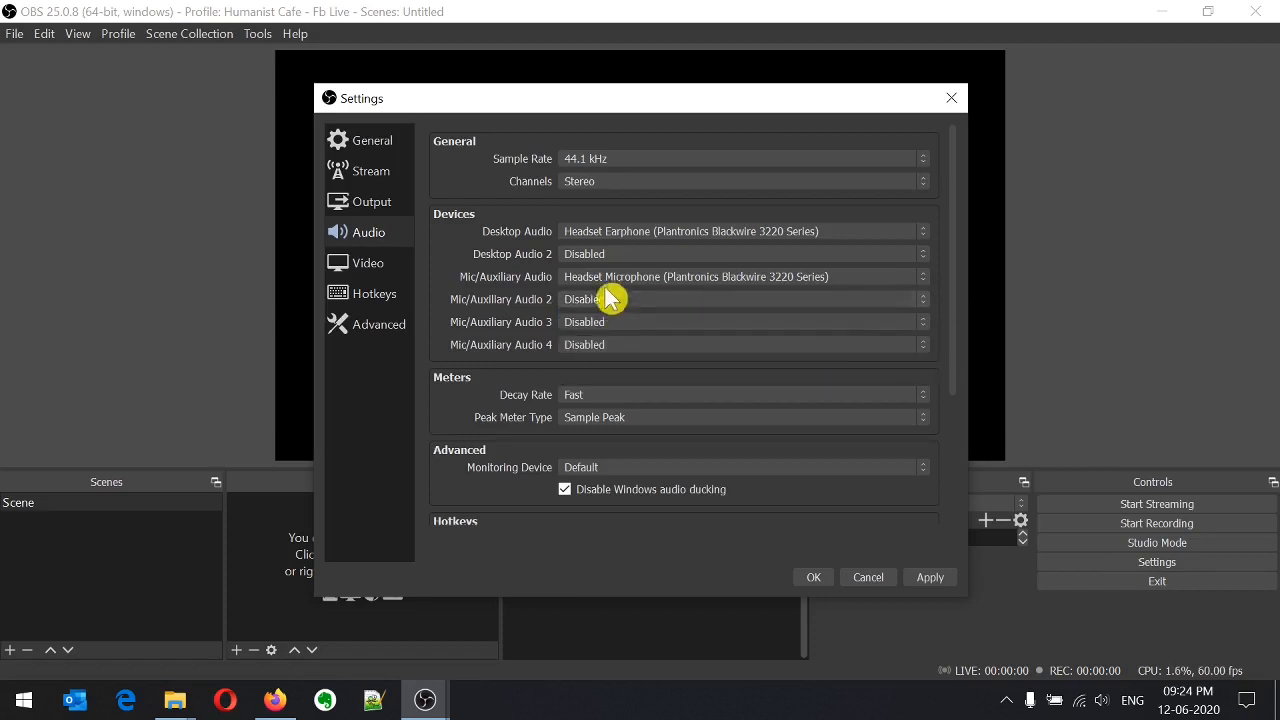
pyautogui.click(930, 287)
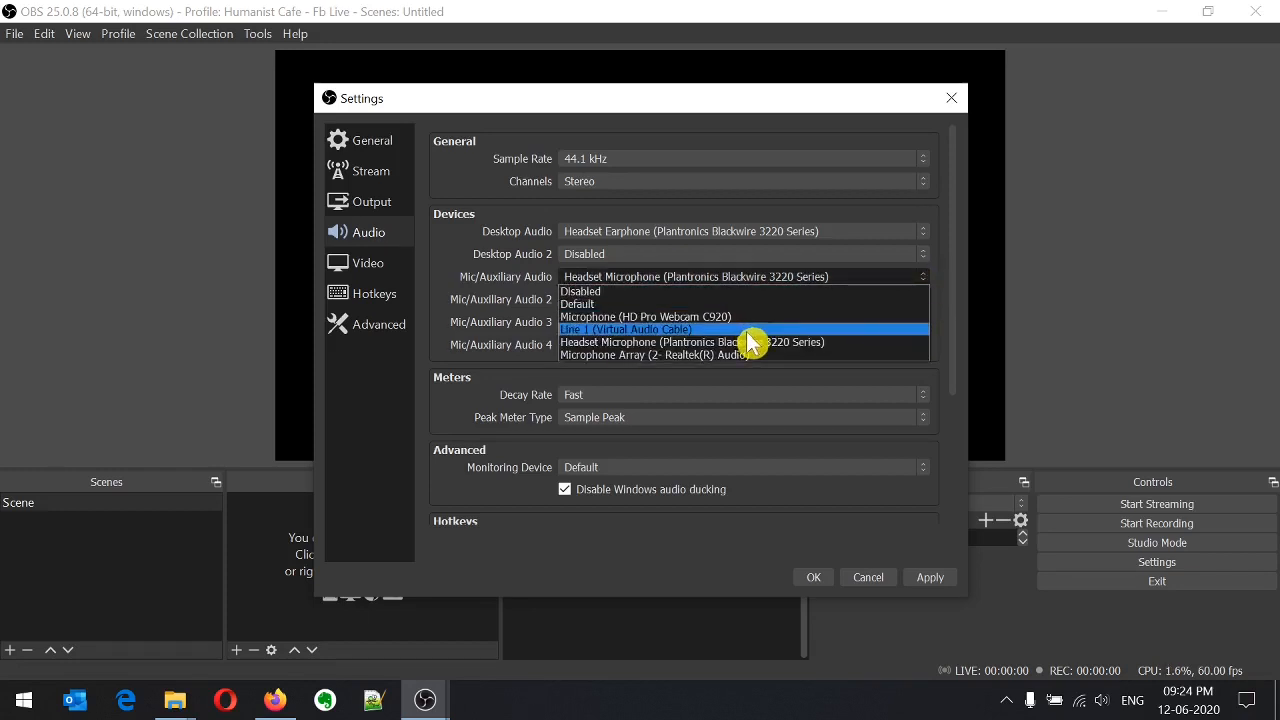
pyautogui.click(806, 345)
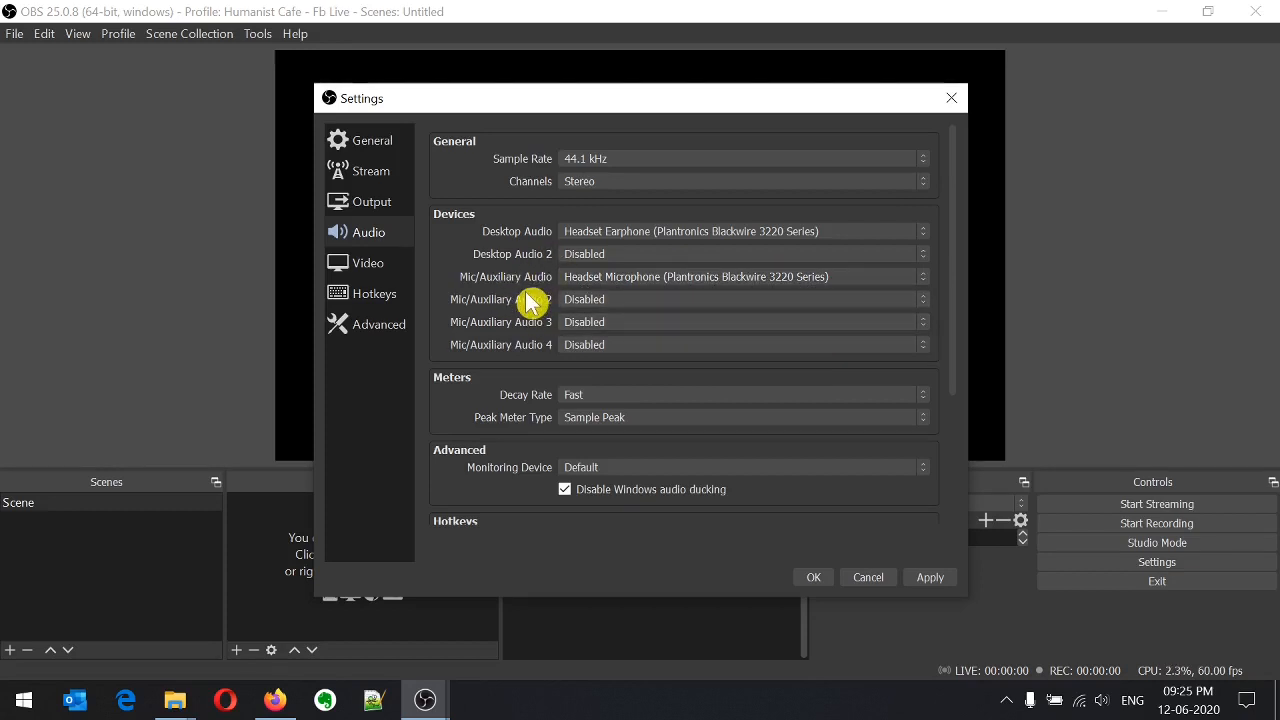
# - Open the Video settings and move the settings window aside briefly to view the preview canvas
pyautogui.click(370, 265)
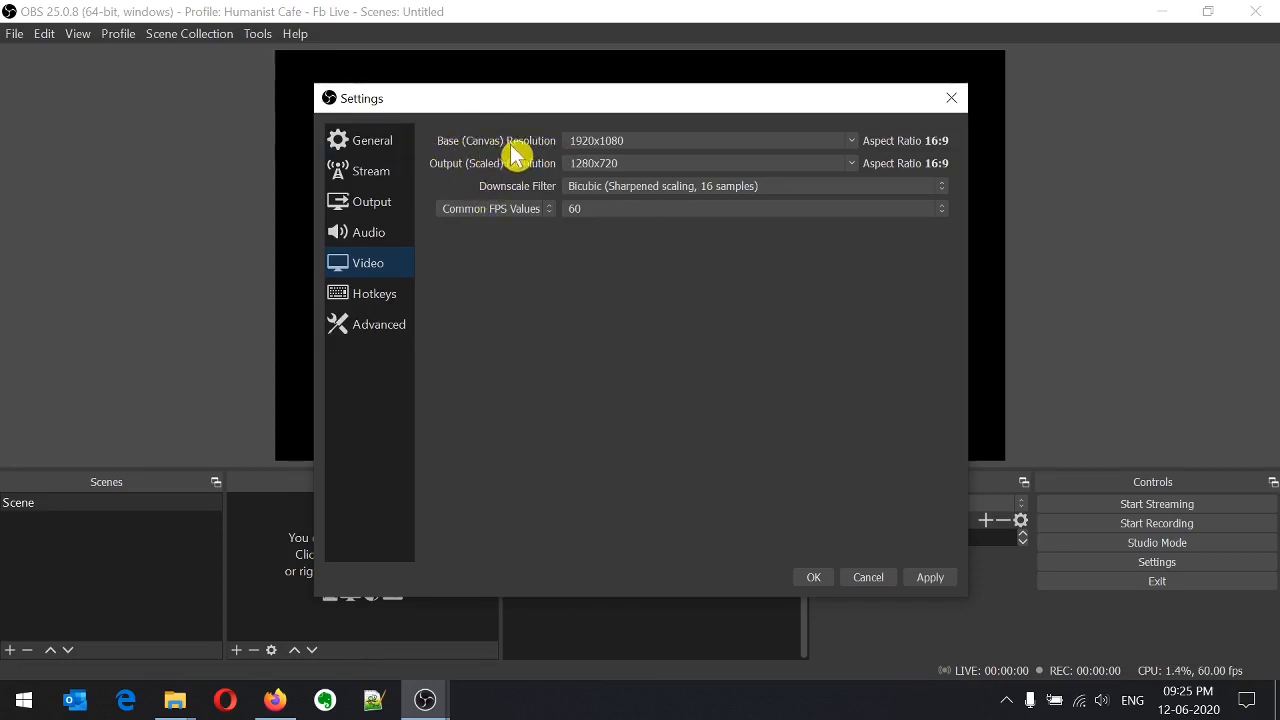
pyautogui.moveTo(660, 105); pyautogui.dragTo(710, 265)
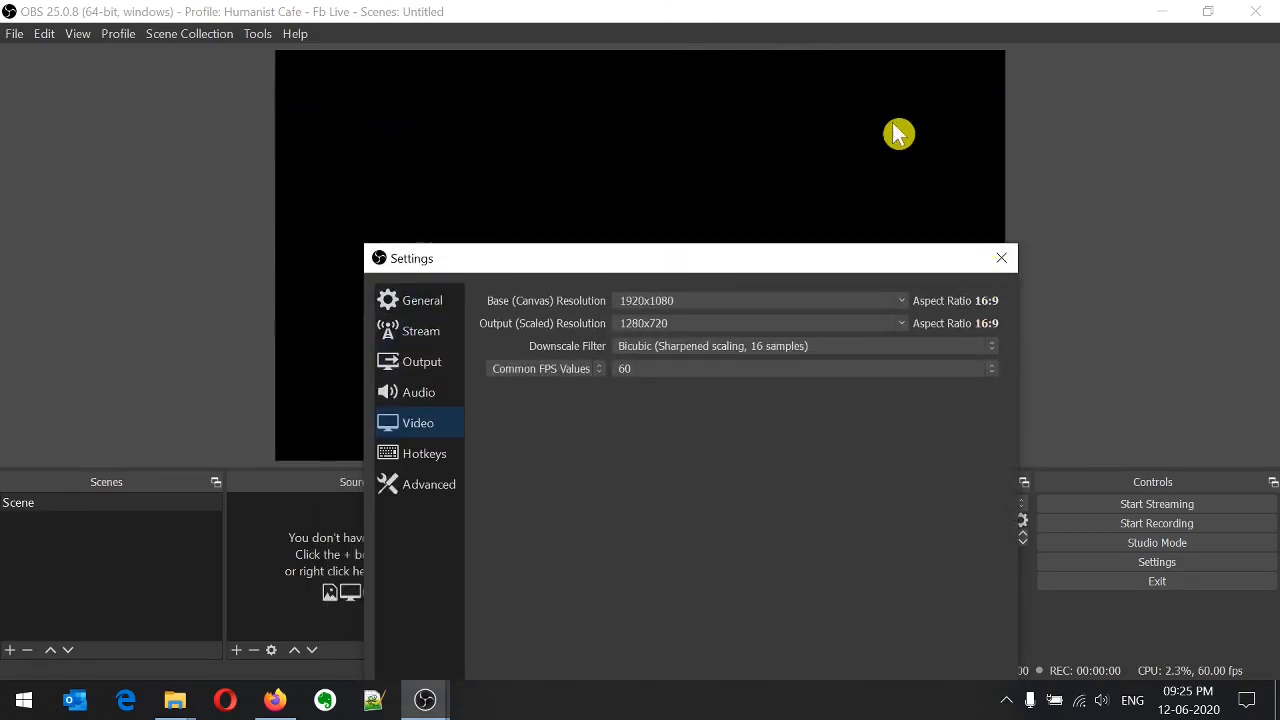
pyautogui.moveTo(712, 263); pyautogui.dragTo(640, 114)
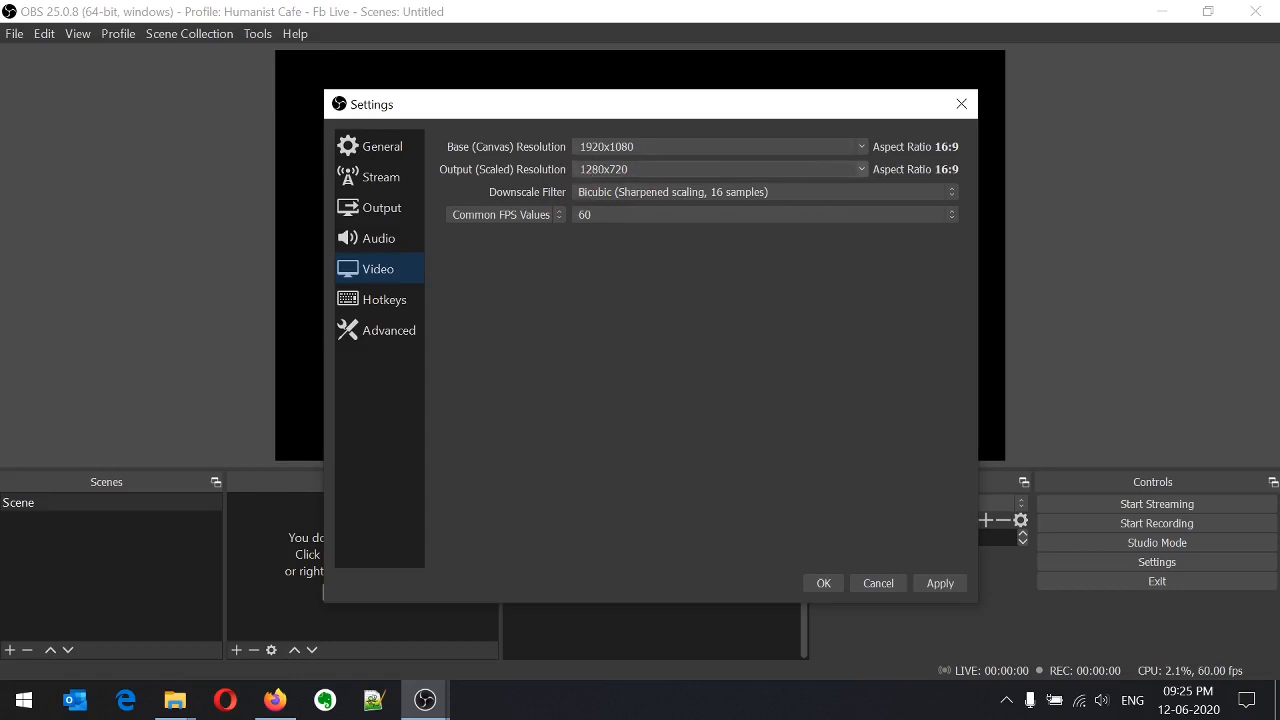
# - Check the maximum resolution and frame rate in Facebook's video guidelines in Firefox, and return to OBS
pyautogui.click(275, 699)
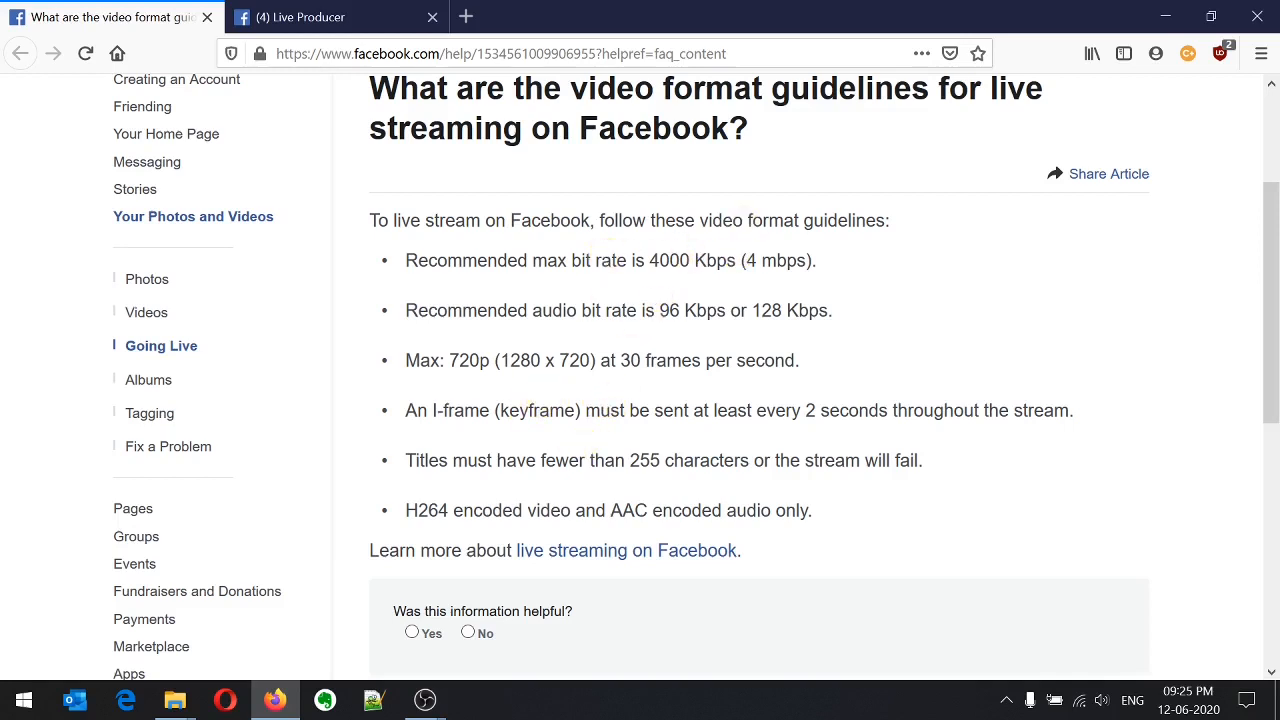
pyautogui.doubleClick(470, 361)
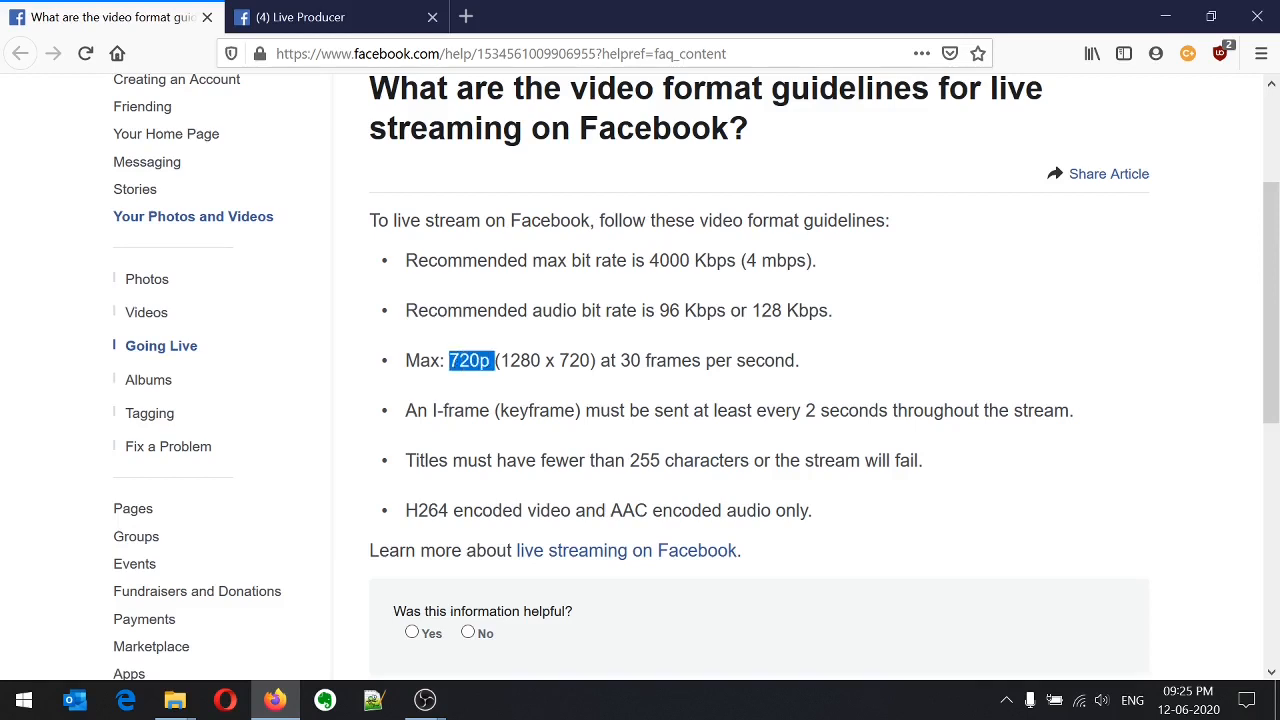
pyautogui.moveTo(501, 361); pyautogui.dragTo(815, 371)
pyautogui.click(815, 371)
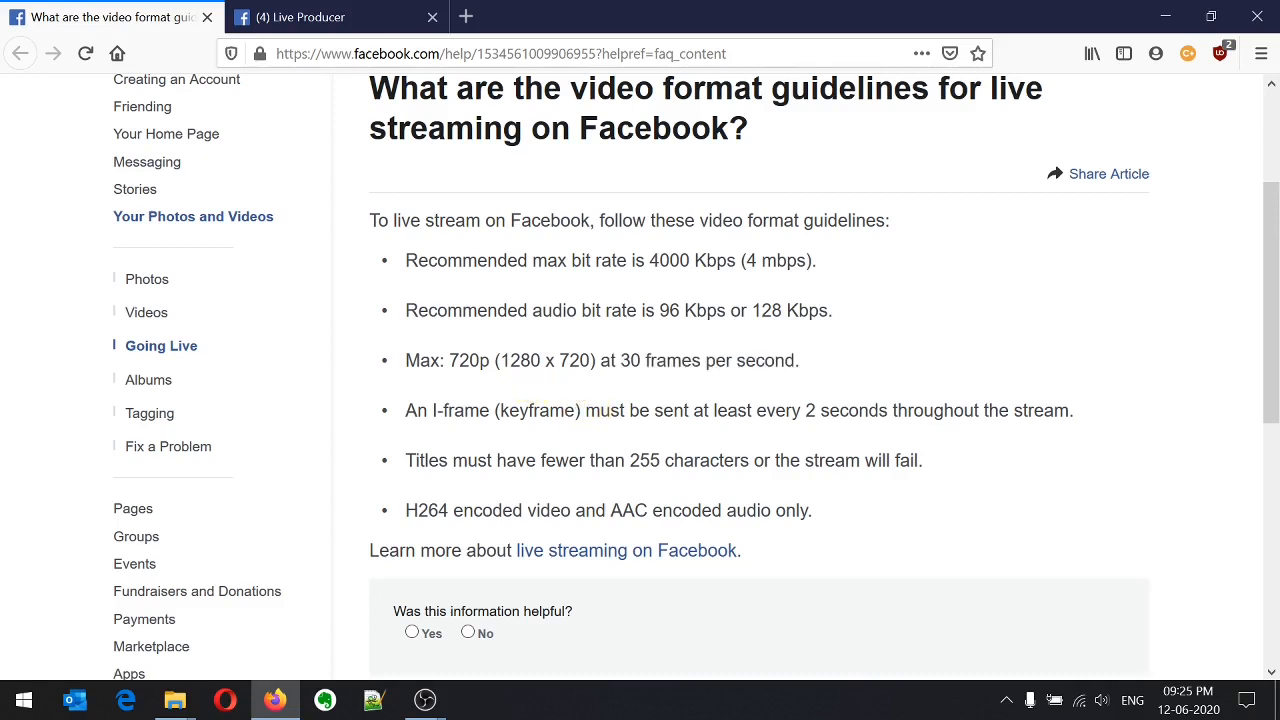
pyautogui.moveTo(501, 361); pyautogui.dragTo(580, 361)
pyautogui.hotkey('alt', 'Tab')
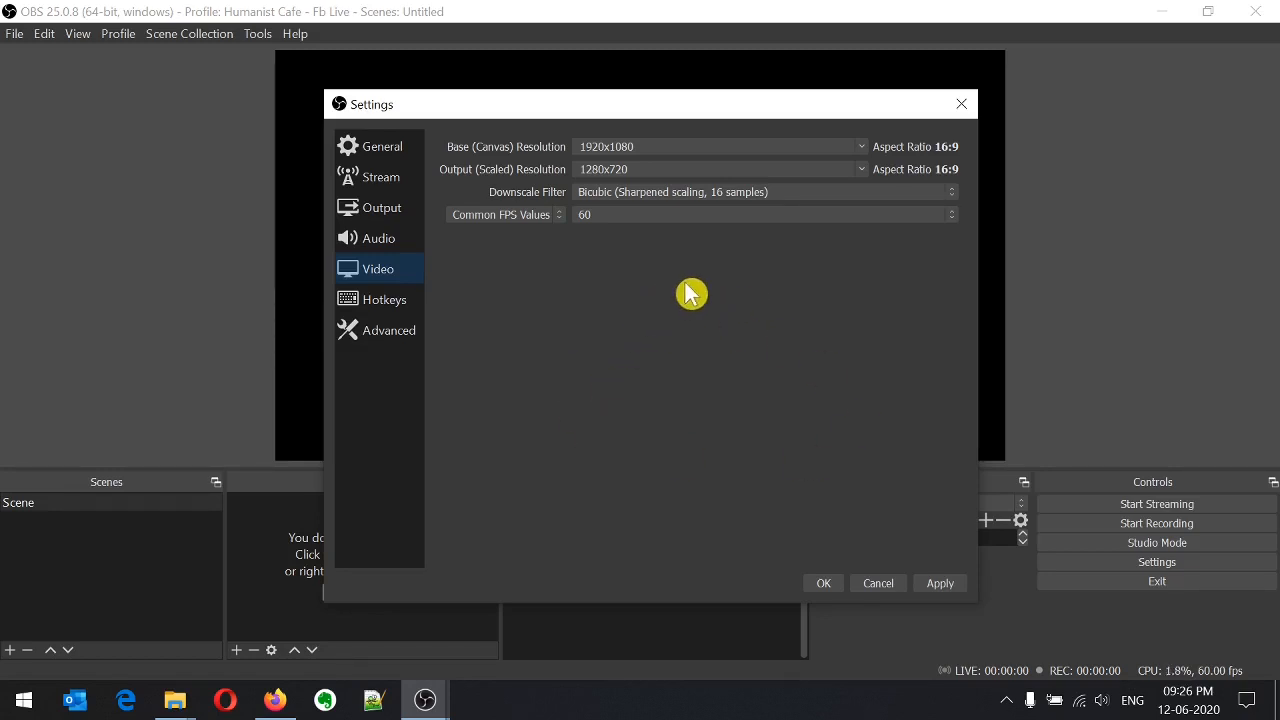
# - Try output resolutions of 852x480, 640x360 and 960x540, and set the output resolution back to 1280x720
pyautogui.click(871, 172)
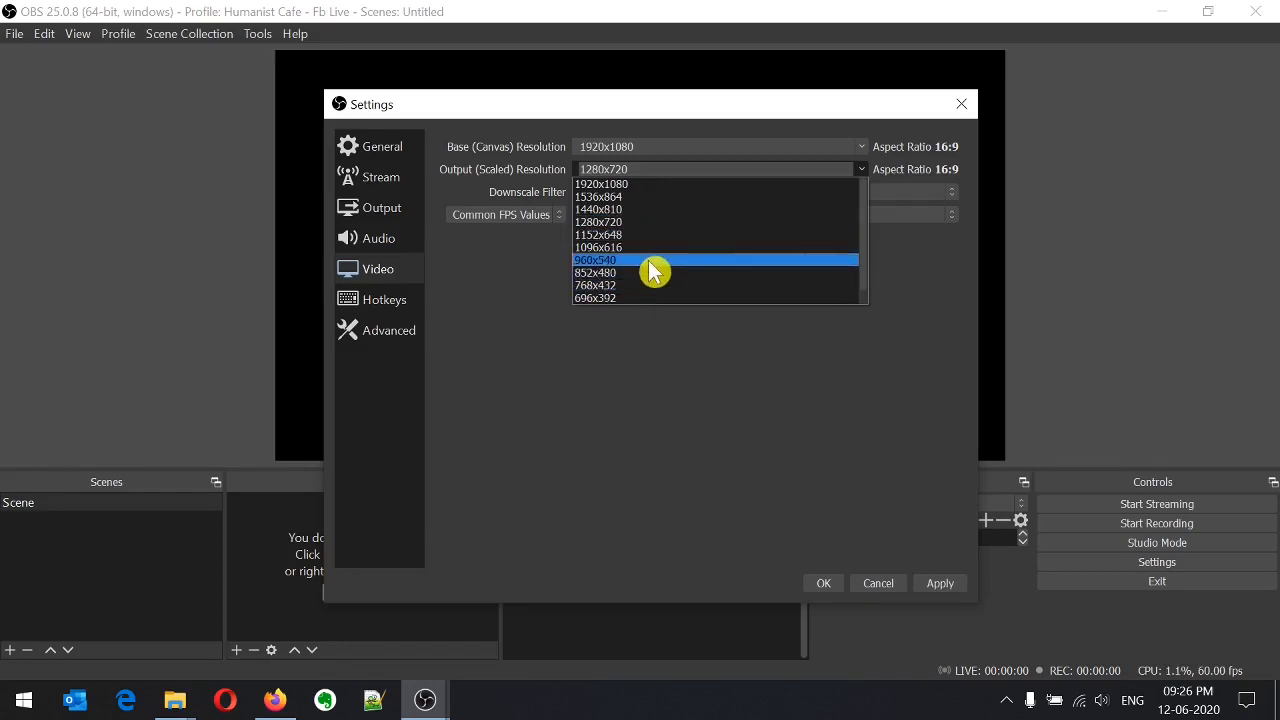
pyautogui.click(630, 272)
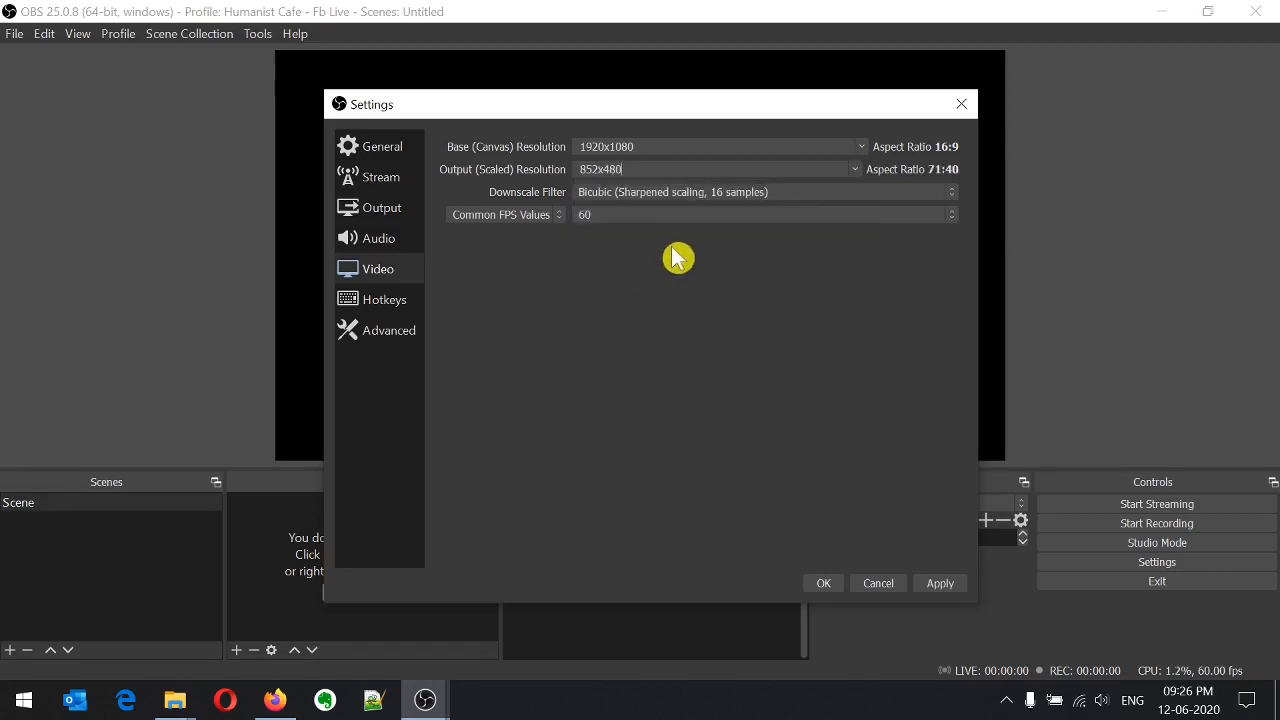
pyautogui.click(862, 171)
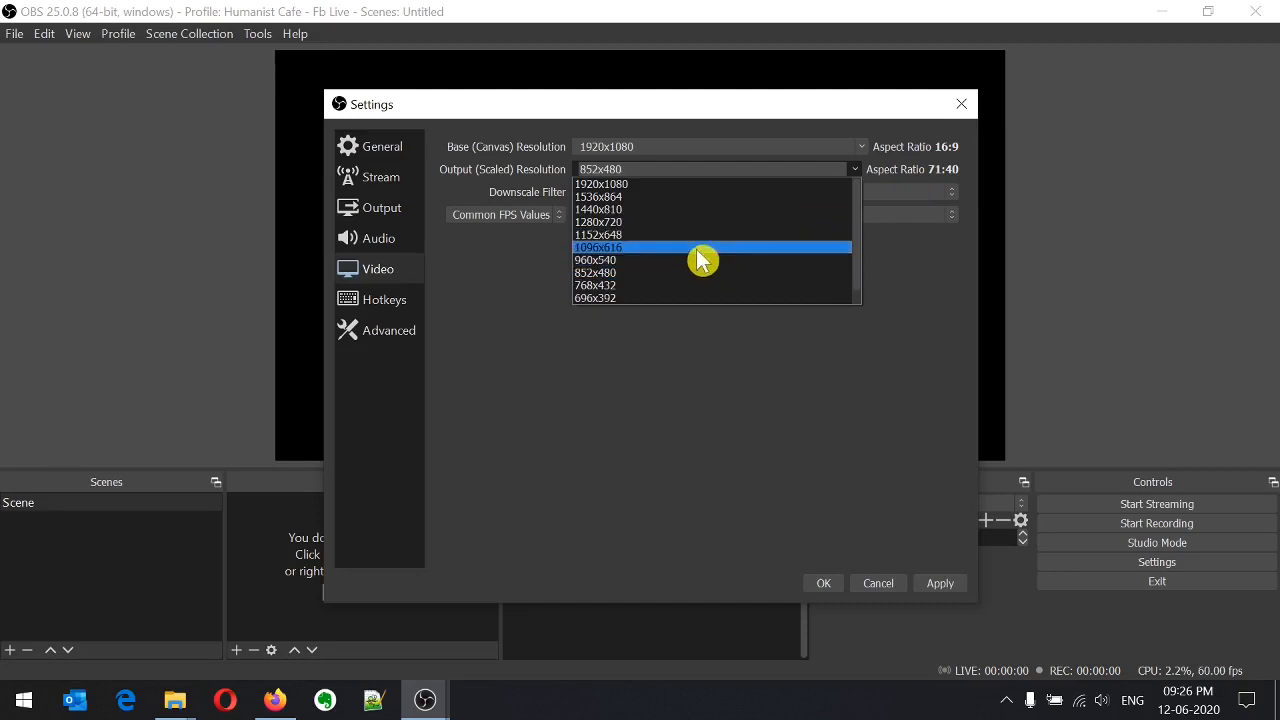
pyautogui.scroll(-1, 714, 271)
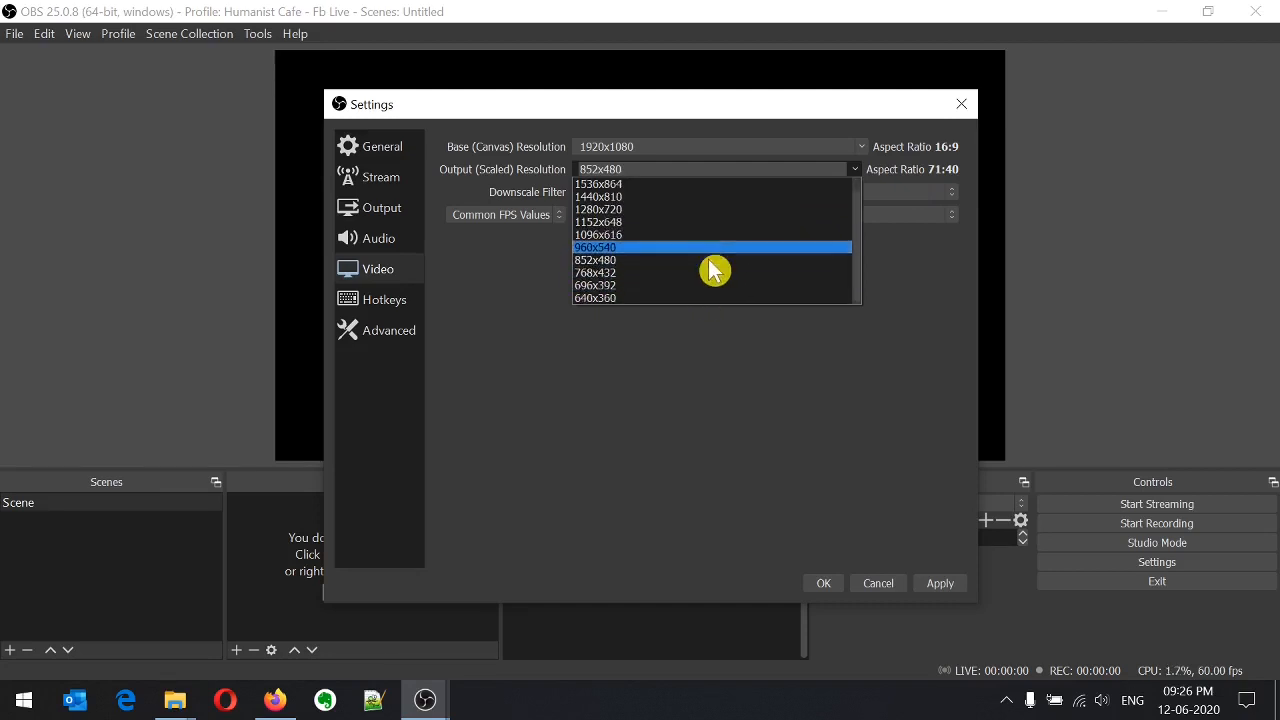
pyautogui.click(677, 299)
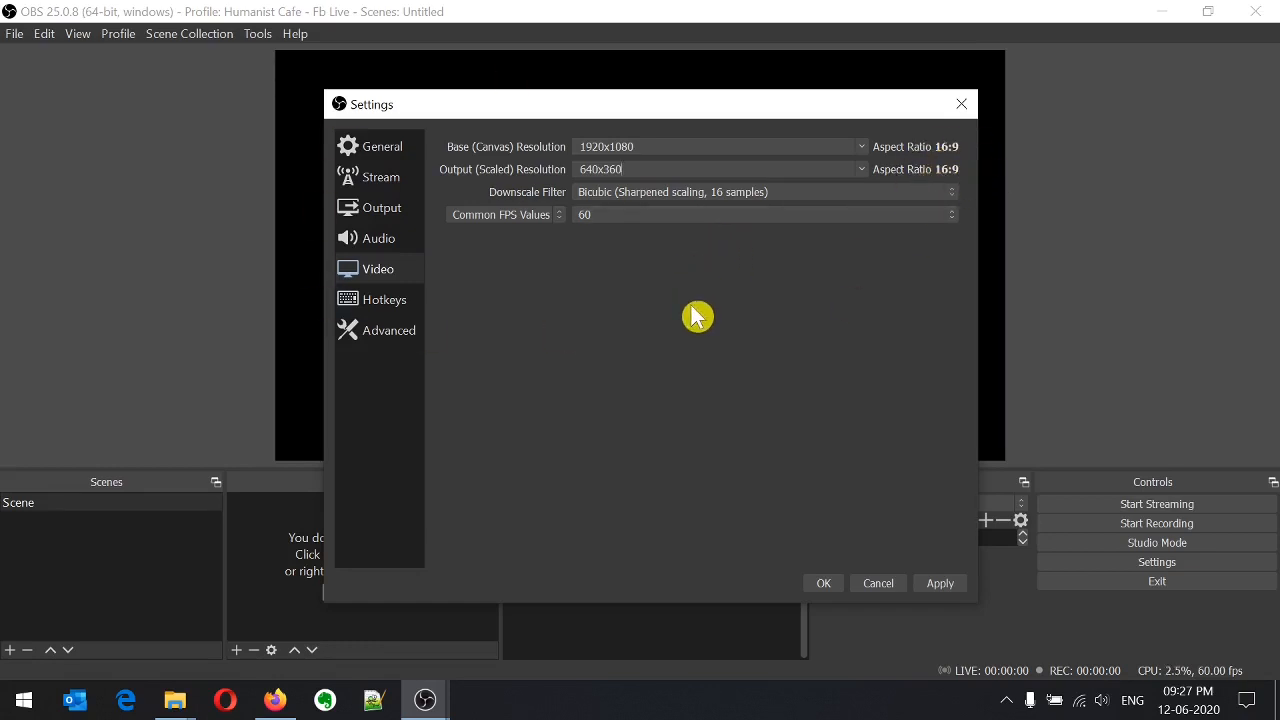
pyautogui.click(861, 170)
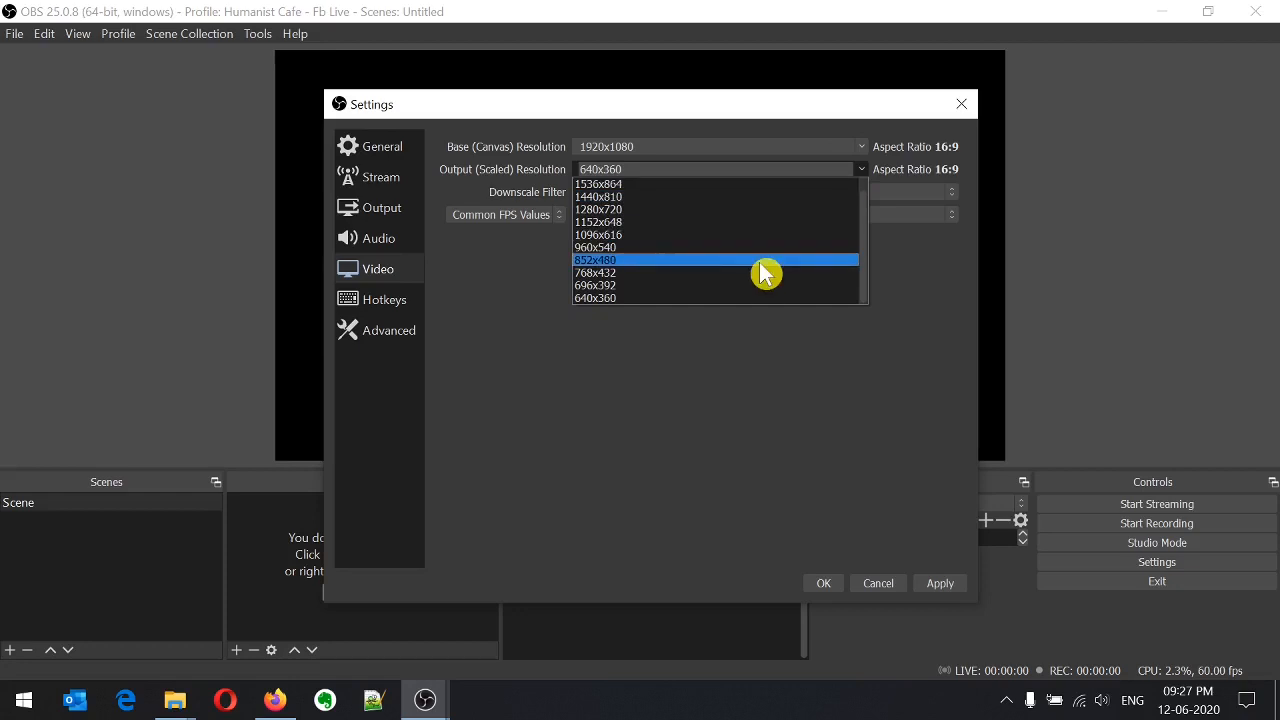
pyautogui.click(755, 258)
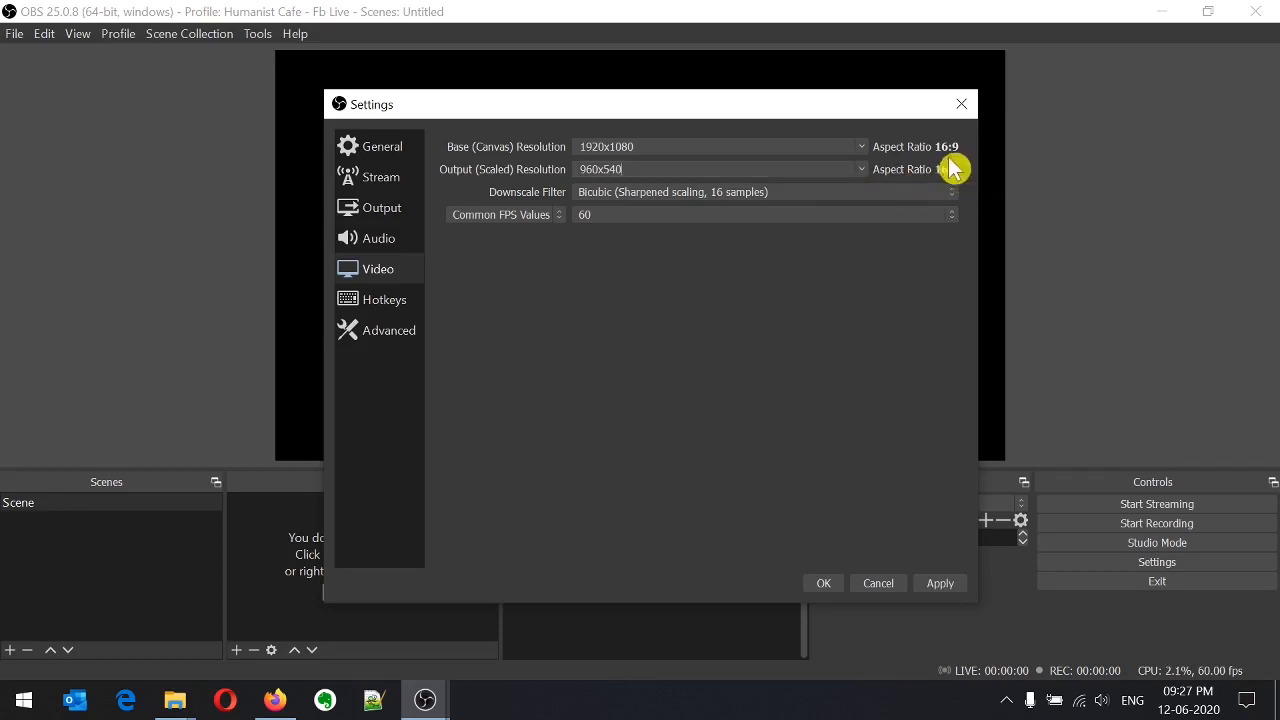
pyautogui.click(864, 170)
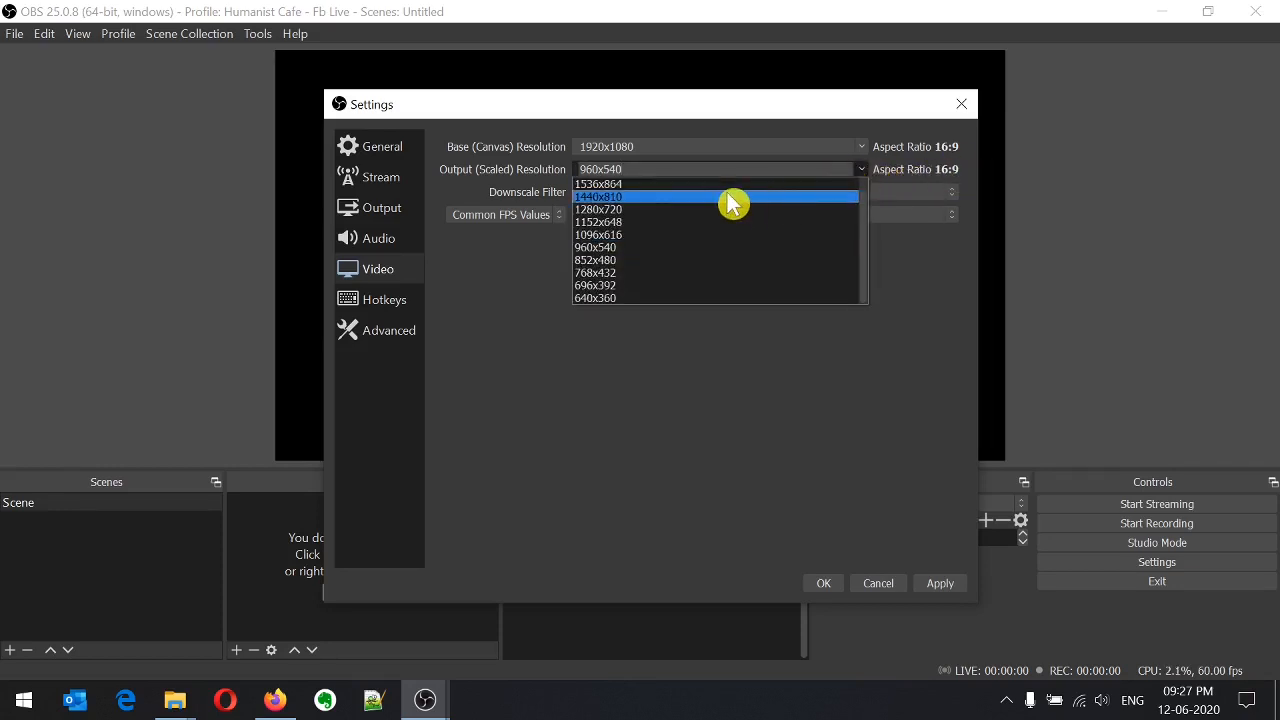
pyautogui.click(722, 214)
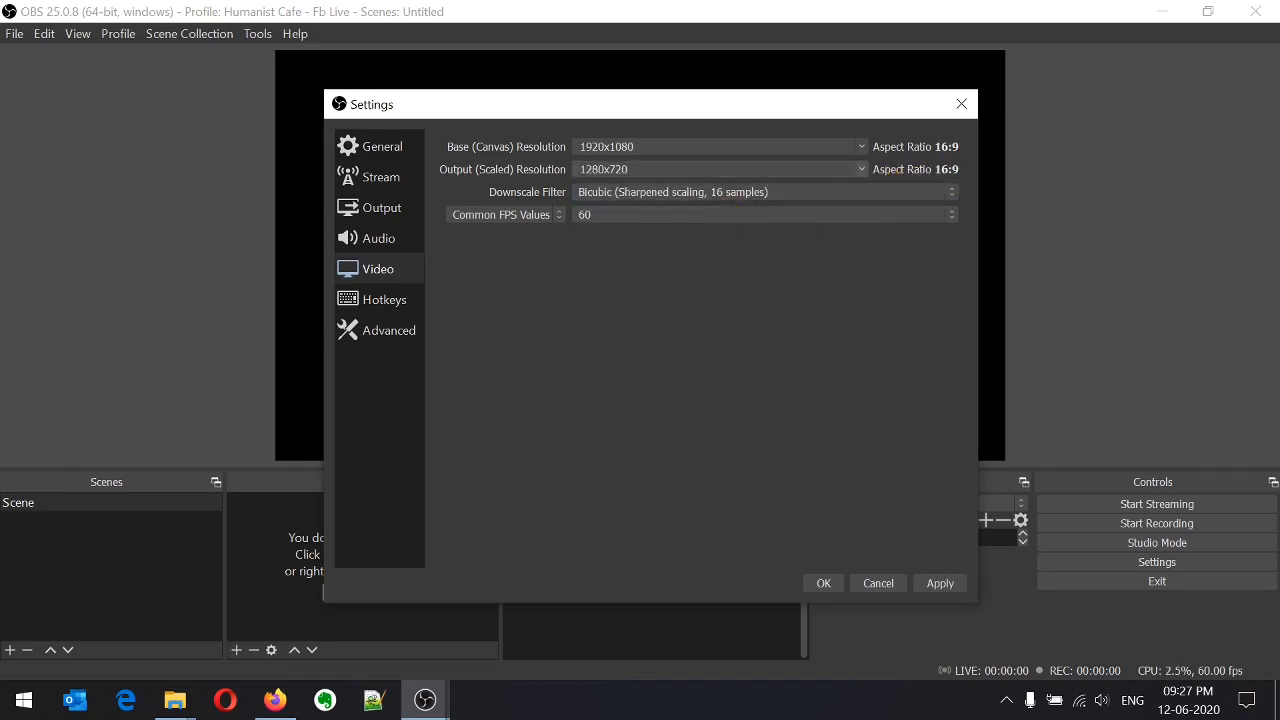
# - Look through the Hotkeys, Advanced and General settings pages
pyautogui.click(398, 304)
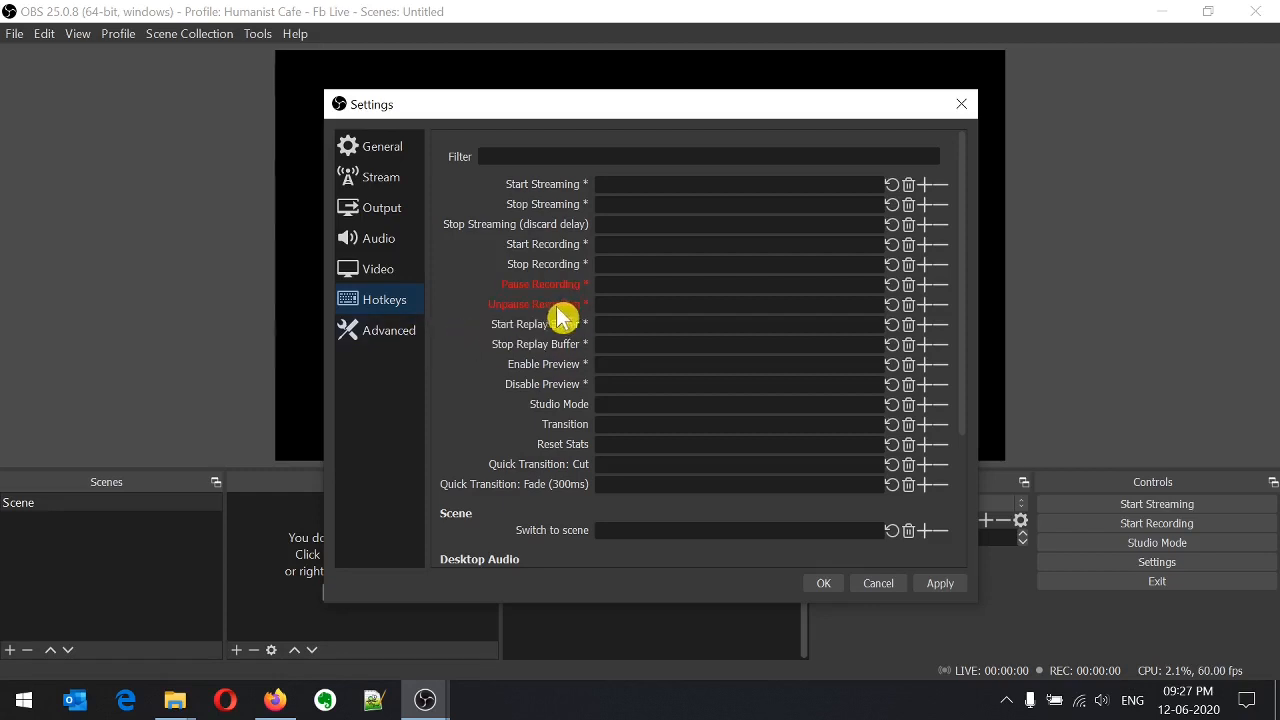
pyautogui.click(390, 331)
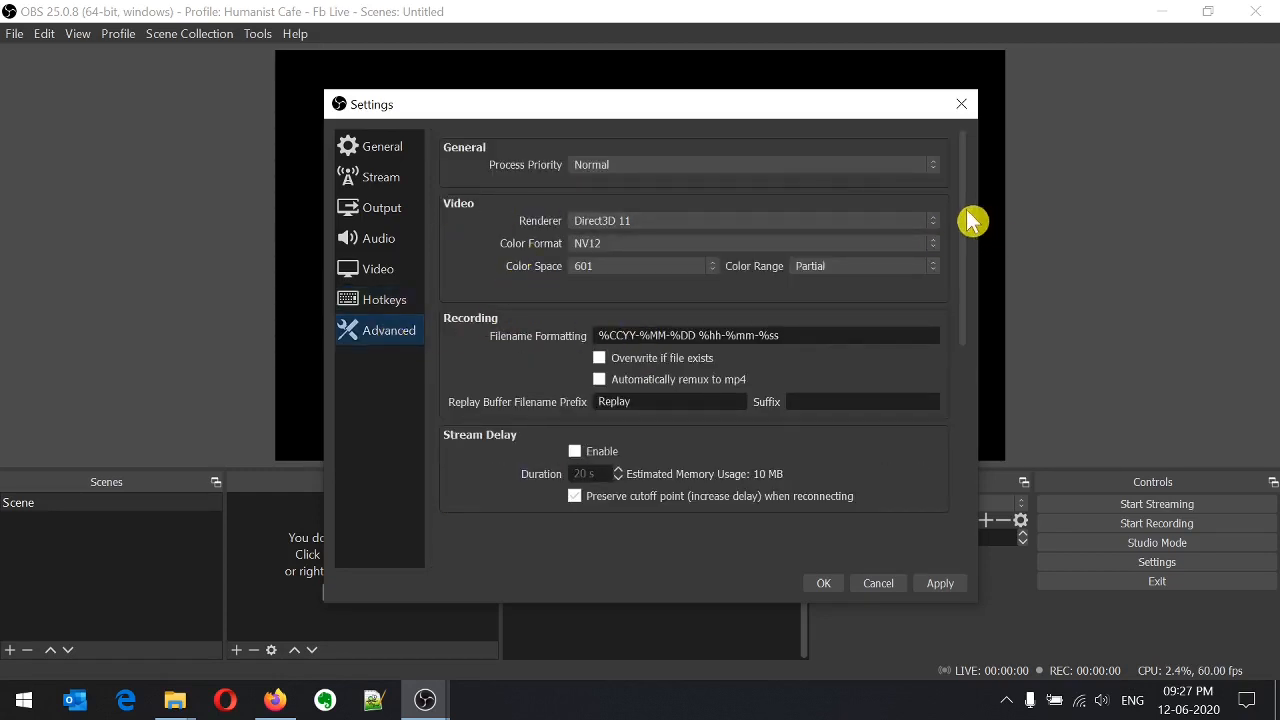
pyautogui.moveTo(970, 220); pyautogui.dragTo(969, 174)
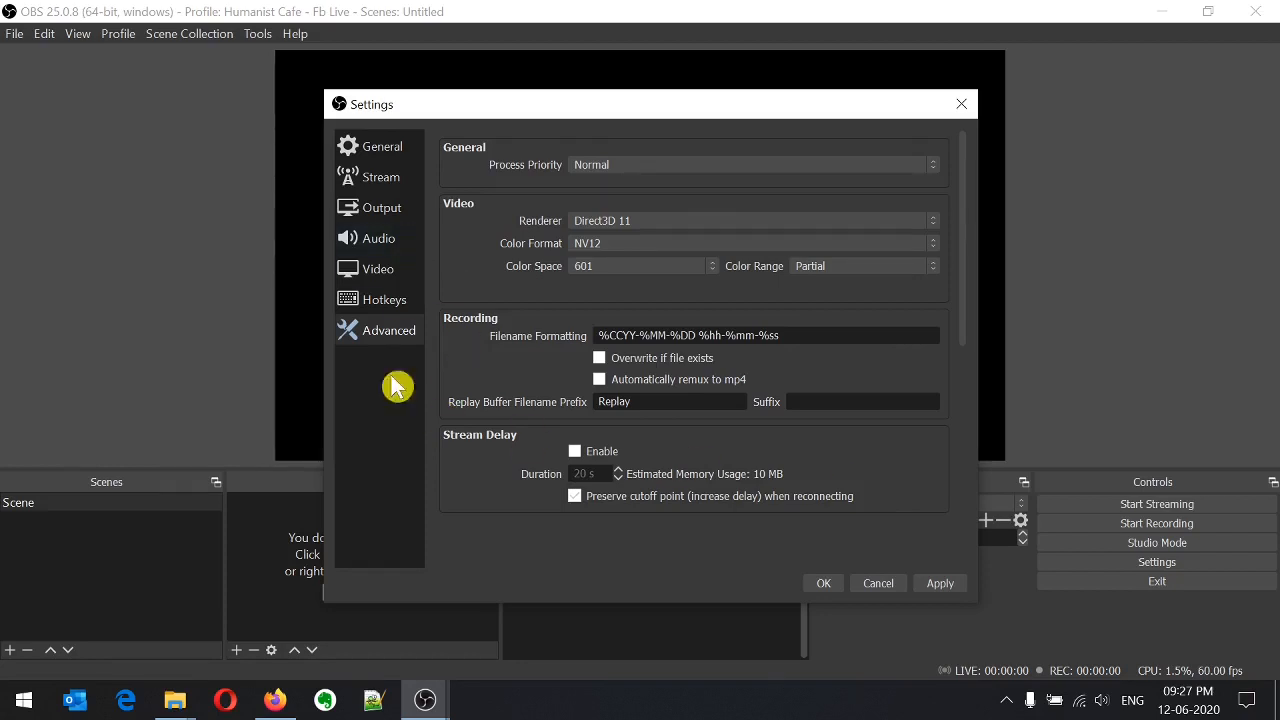
pyautogui.click(395, 176)
pyautogui.click(392, 152)
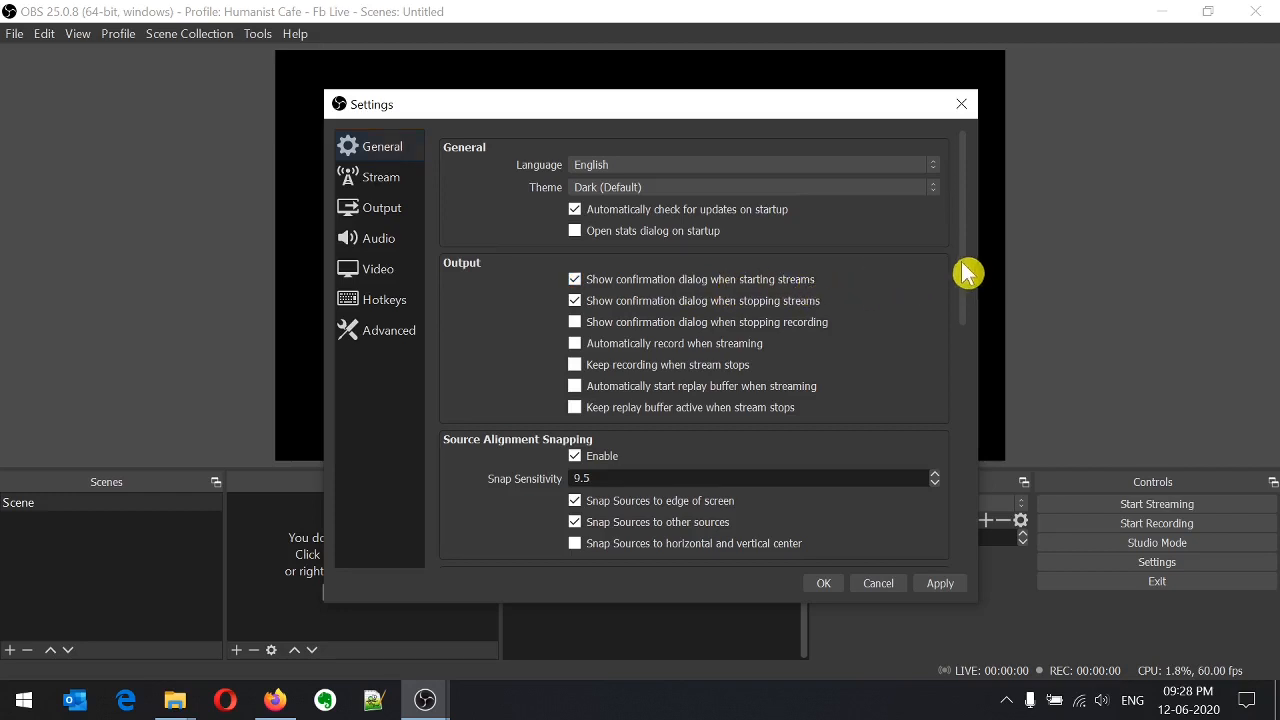
pyautogui.moveTo(968, 272); pyautogui.dragTo(1011, 243)
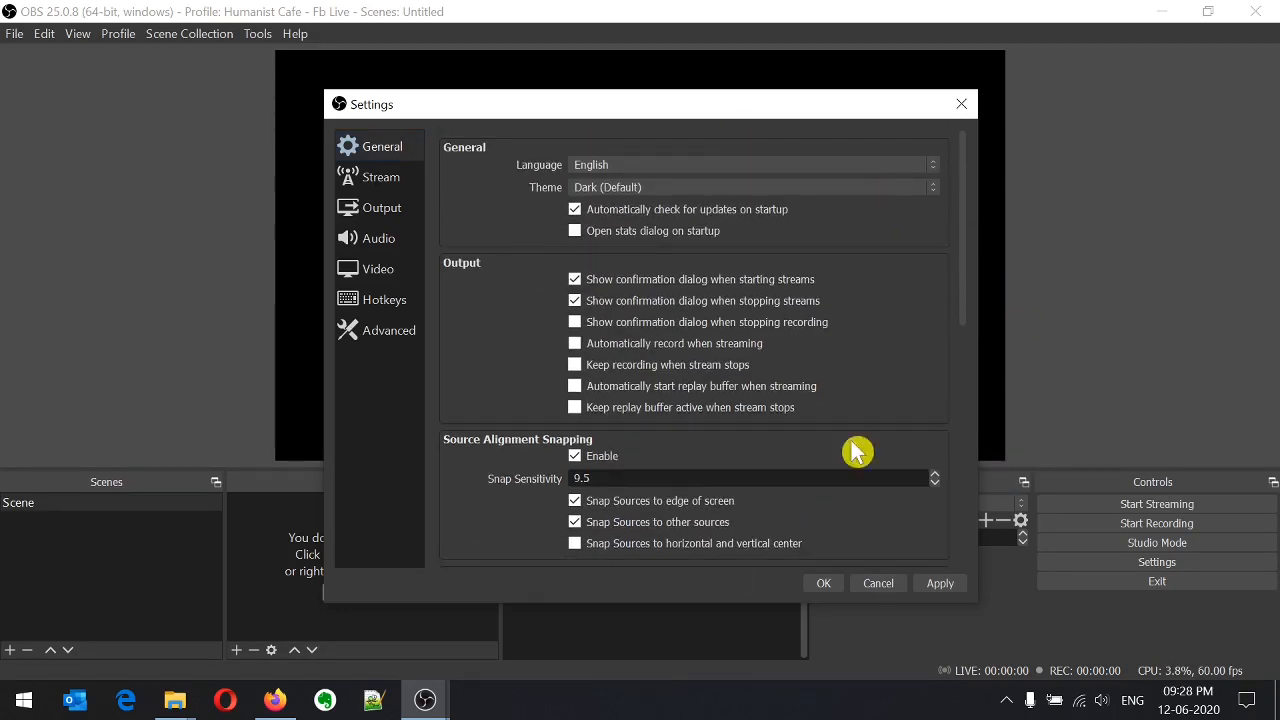
# - Review the Stream and Output settings, compare them with Facebook's video format guidelines in Firefox, and return to OBS
pyautogui.click(385, 178)
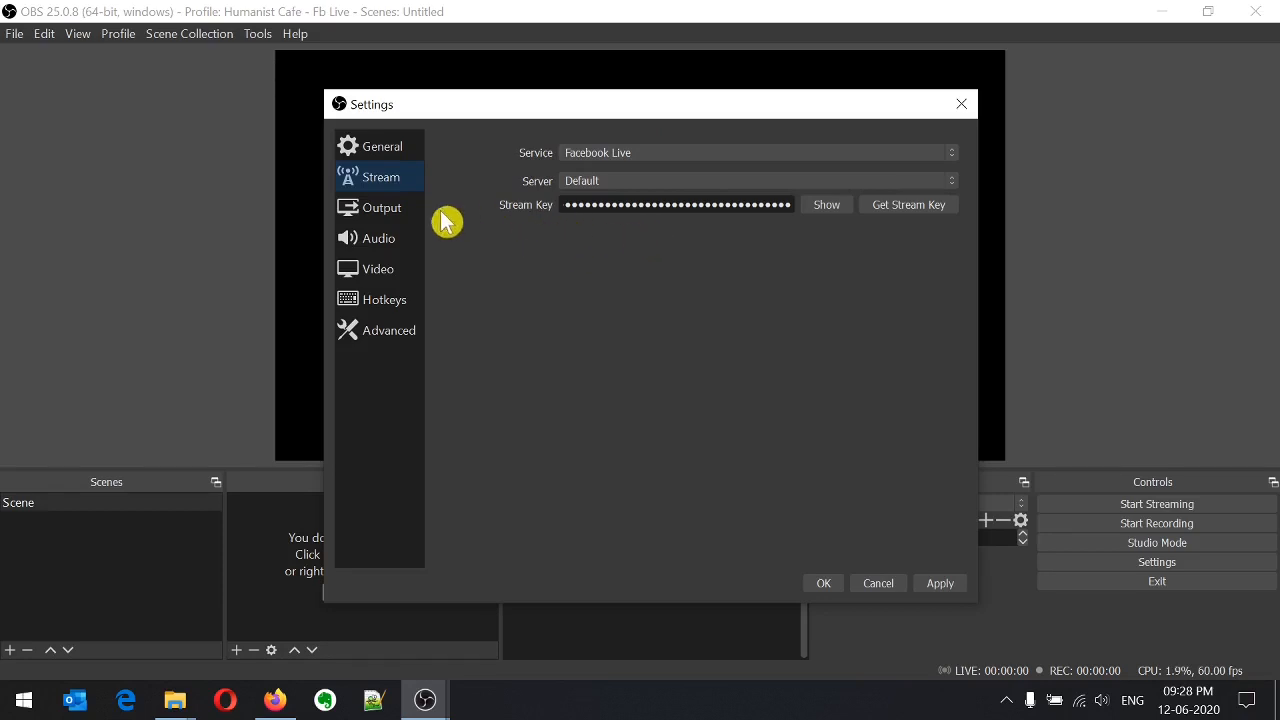
pyautogui.click(388, 214)
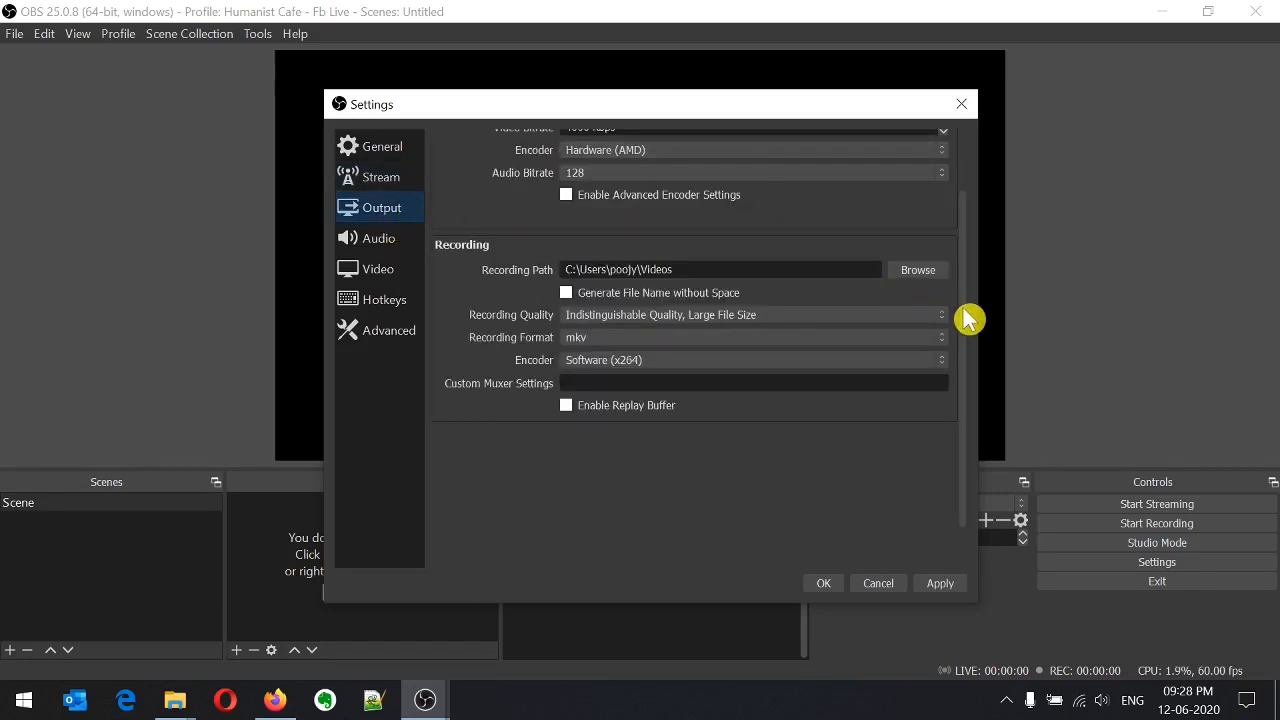
pyautogui.moveTo(962, 312); pyautogui.dragTo(971, 212)
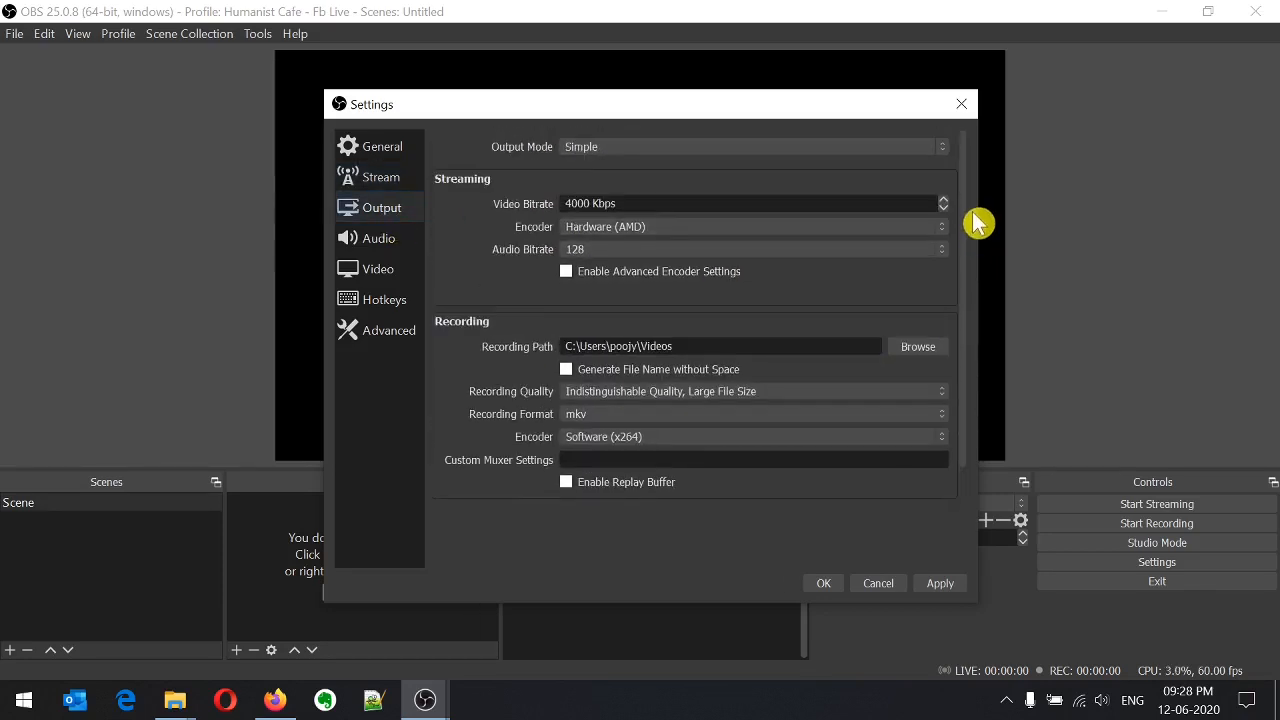
pyautogui.click(277, 703)
pyautogui.click(581, 362)
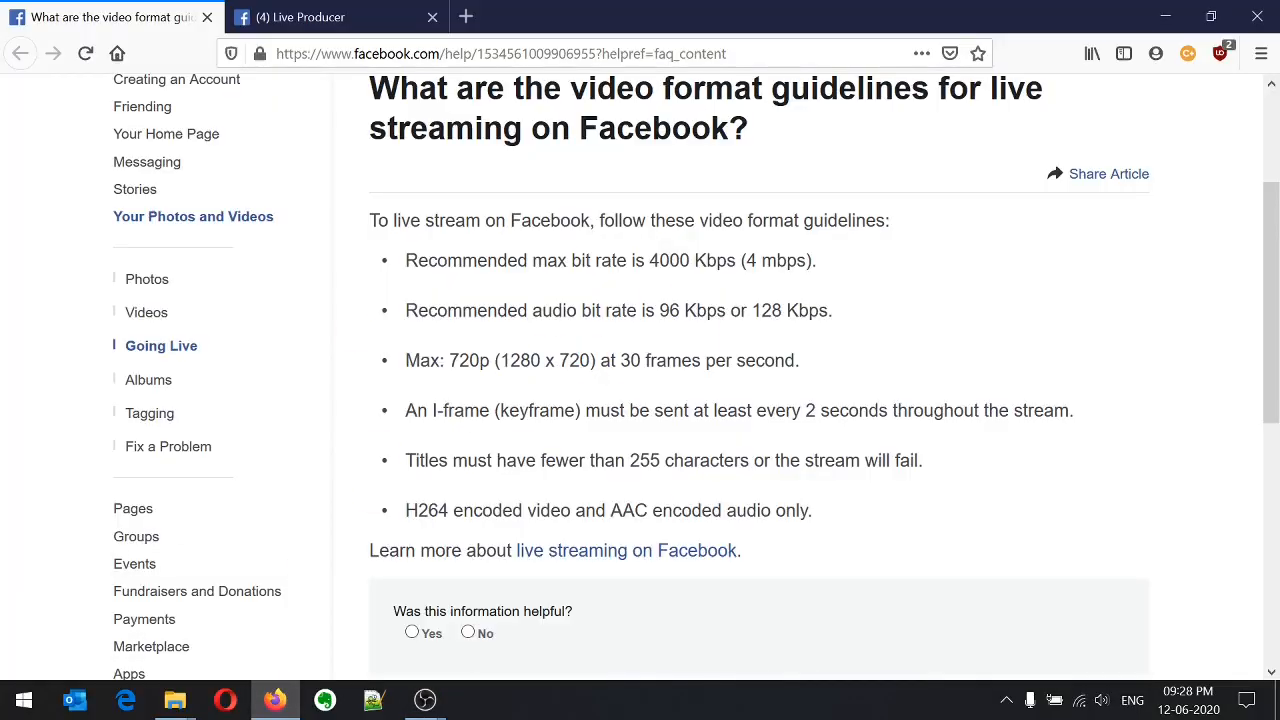
pyautogui.click(425, 700)
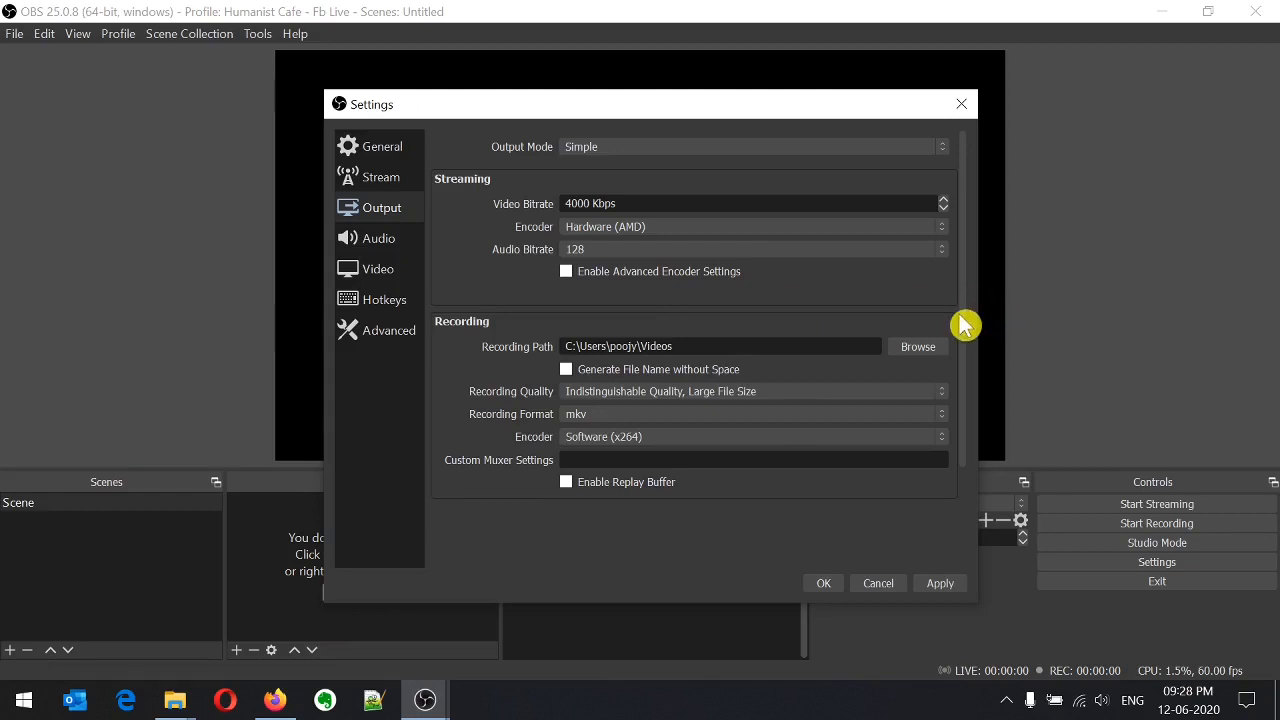
# - Recheck the streaming and recording Output settings and the Audio device settings
pyautogui.click(390, 185)
pyautogui.click(381, 212)
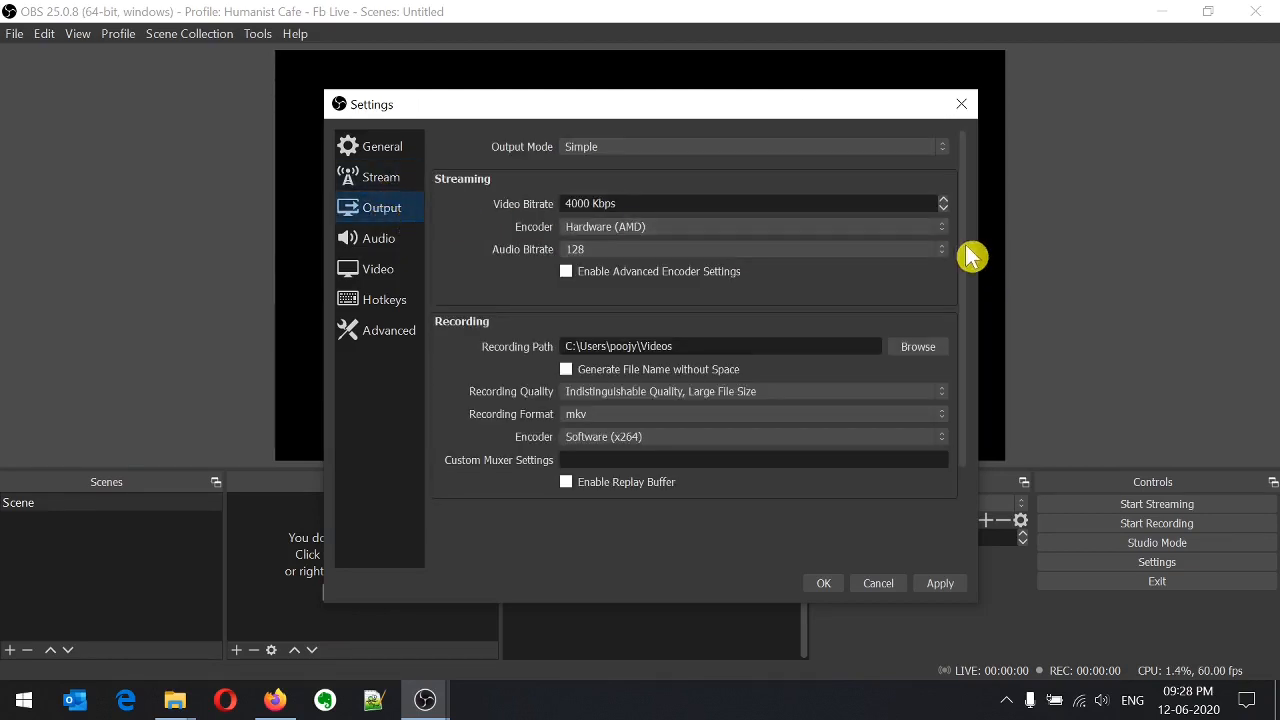
pyautogui.moveTo(966, 250); pyautogui.dragTo(991, 200)
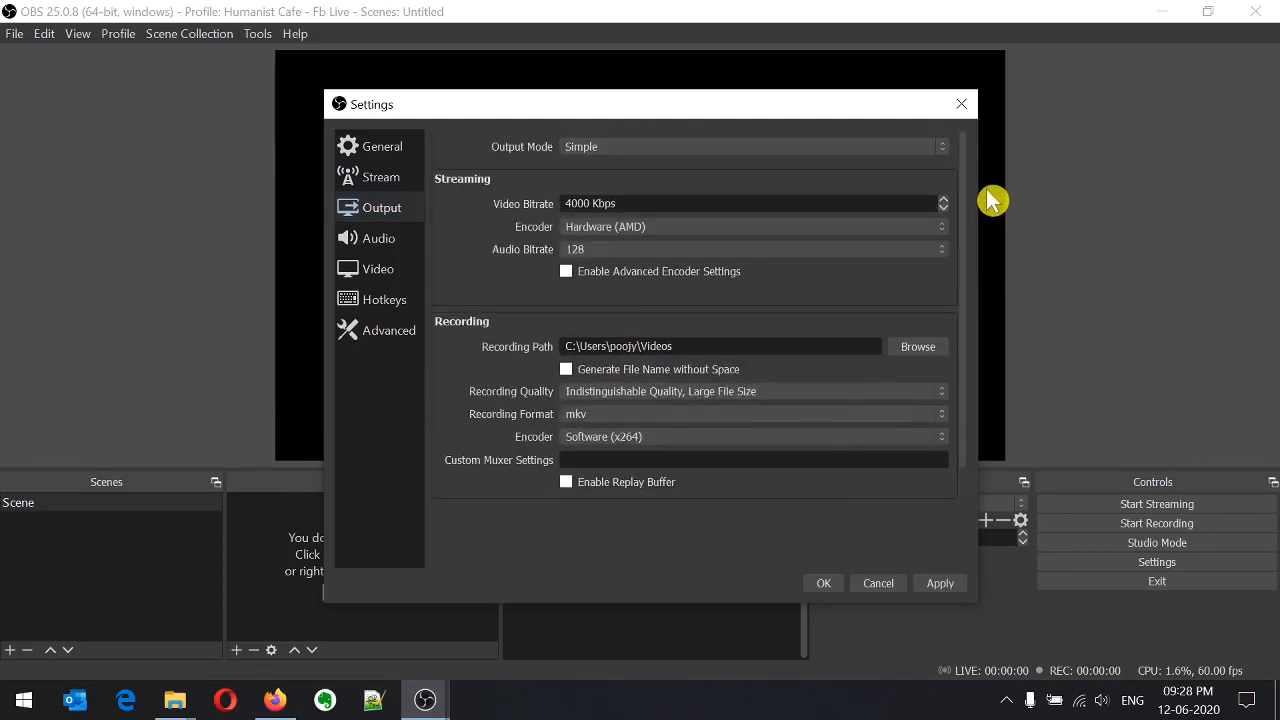
pyautogui.click(390, 243)
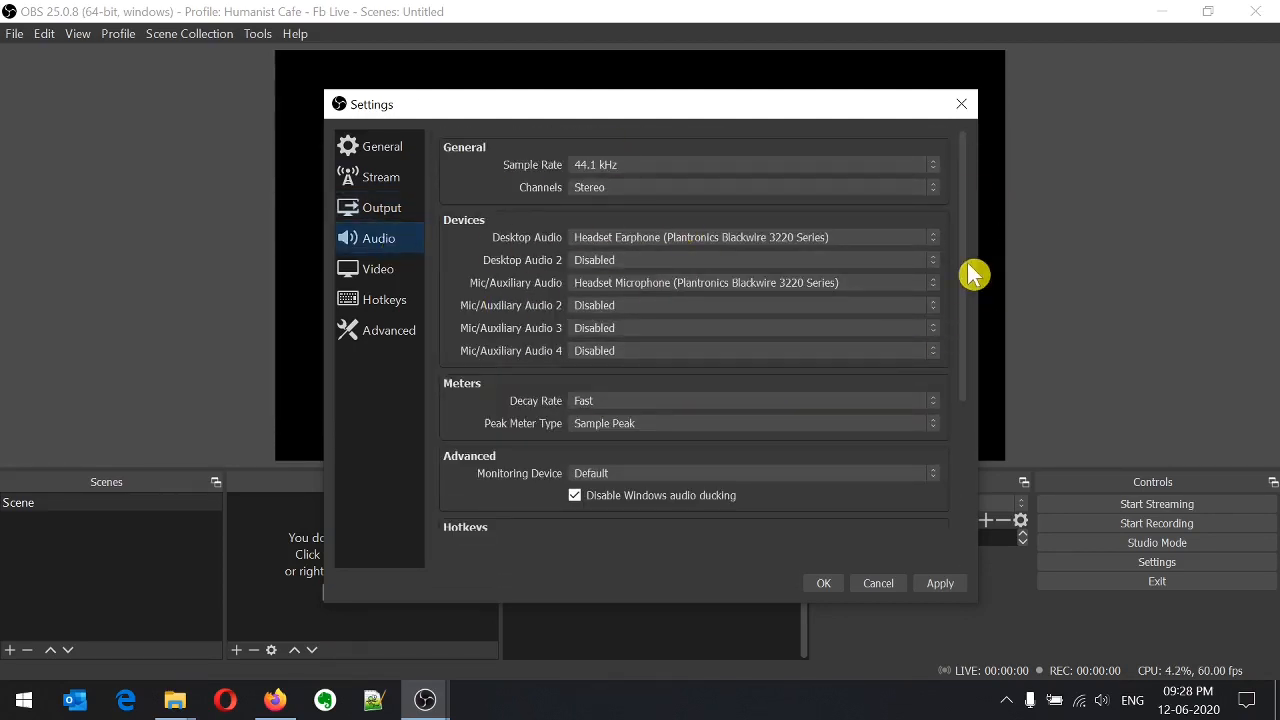
pyautogui.moveTo(968, 278); pyautogui.dragTo(980, 246)
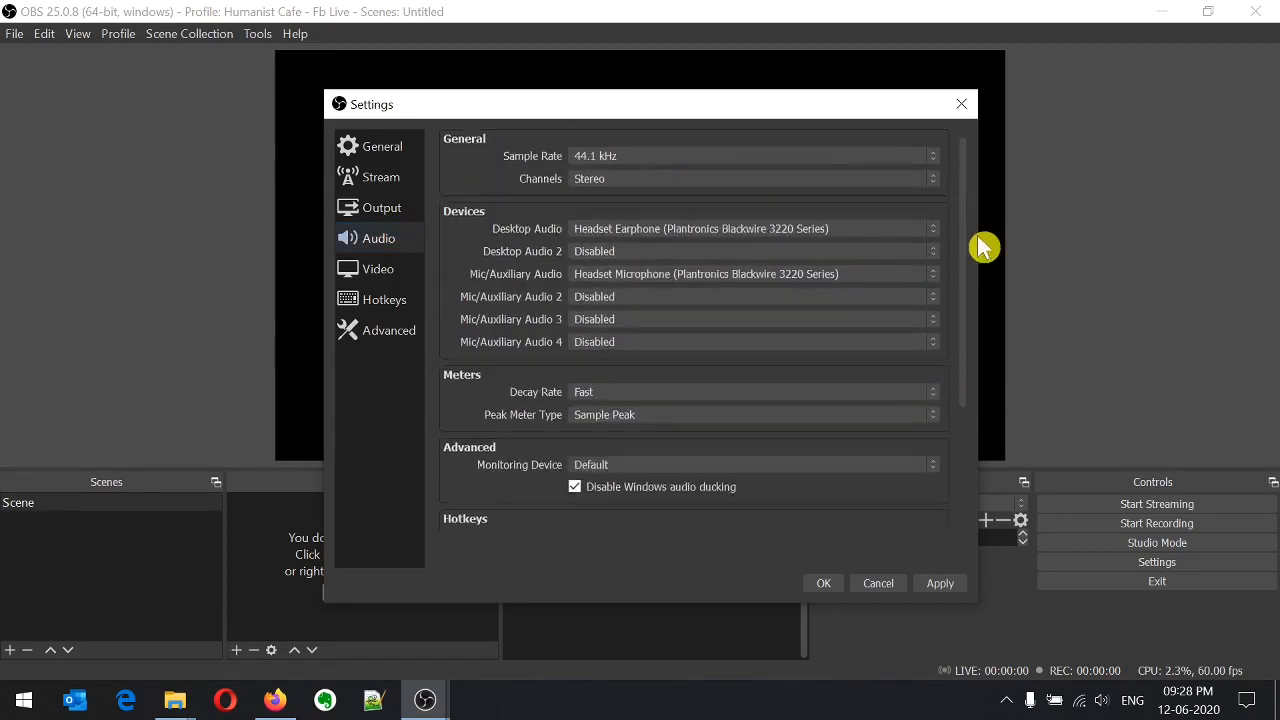
# - Check the frame rate limit in Facebook's guidelines in Firefox, set OBS's common FPS value to 30, and save the settings
pyautogui.click(398, 272)
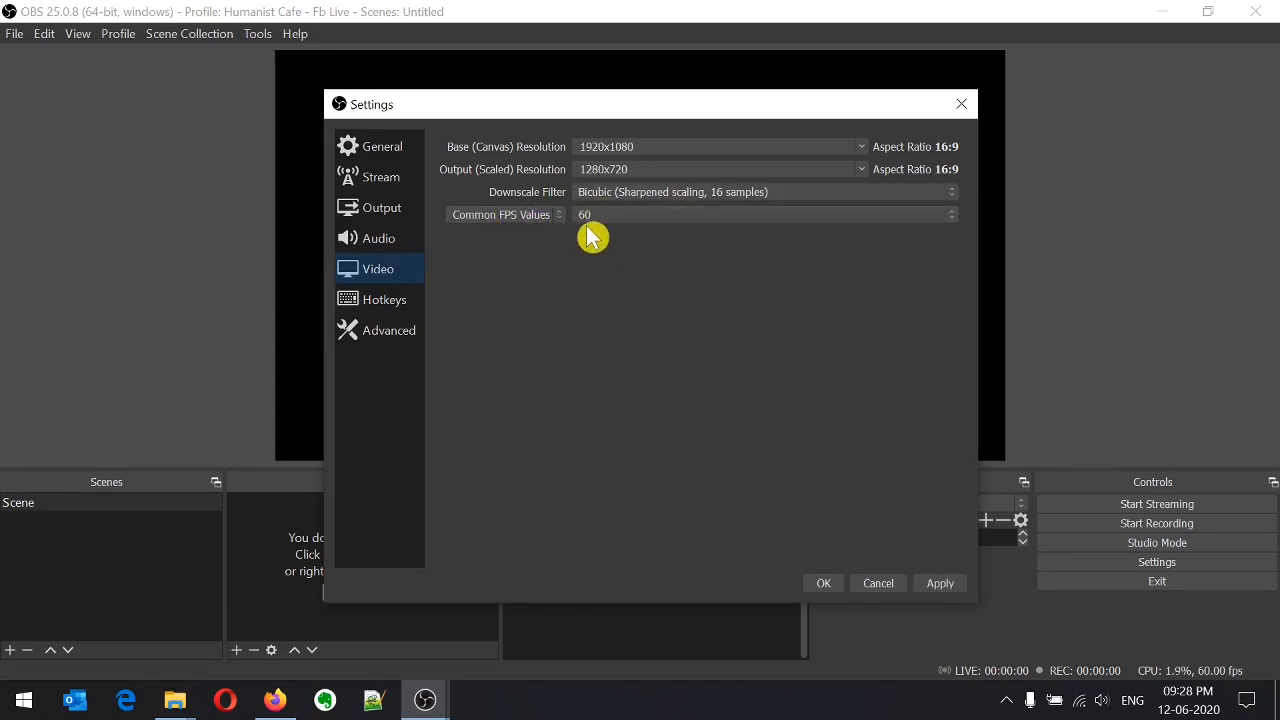
pyautogui.click(275, 698)
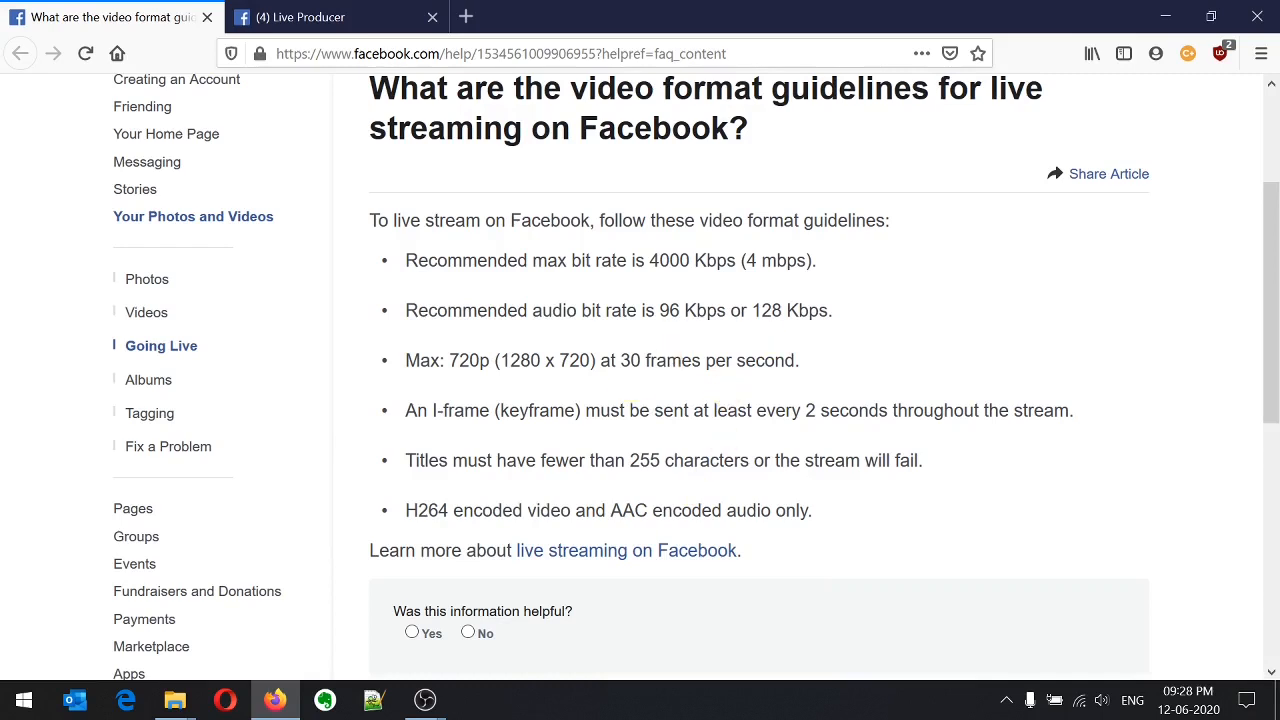
pyautogui.moveTo(621, 360); pyautogui.dragTo(765, 360)
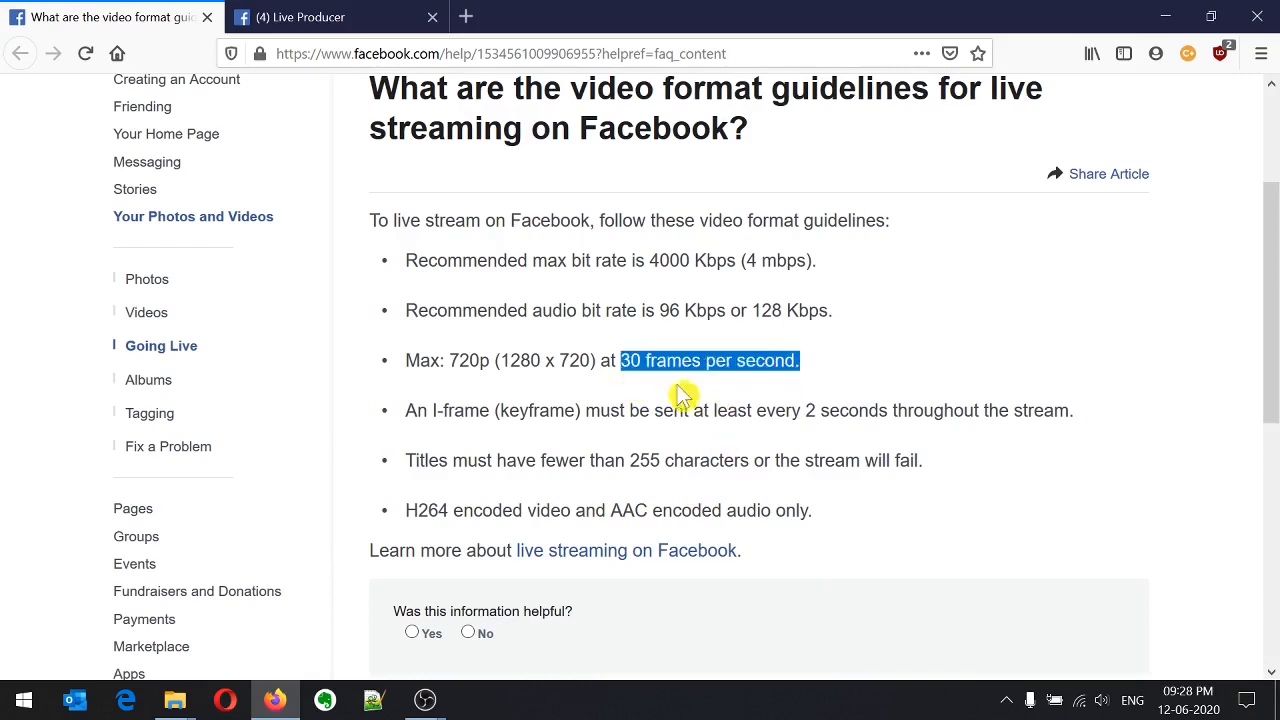
pyautogui.hotkey('alt', 'Tab')
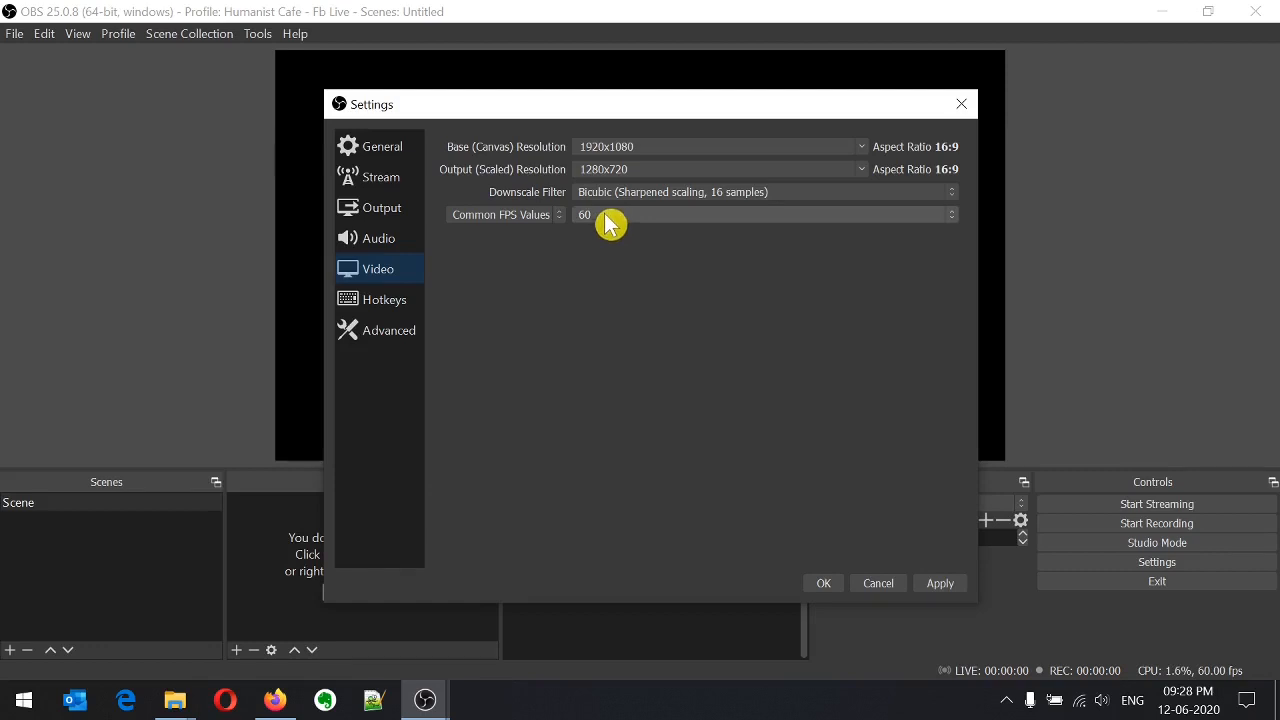
pyautogui.click(953, 215)
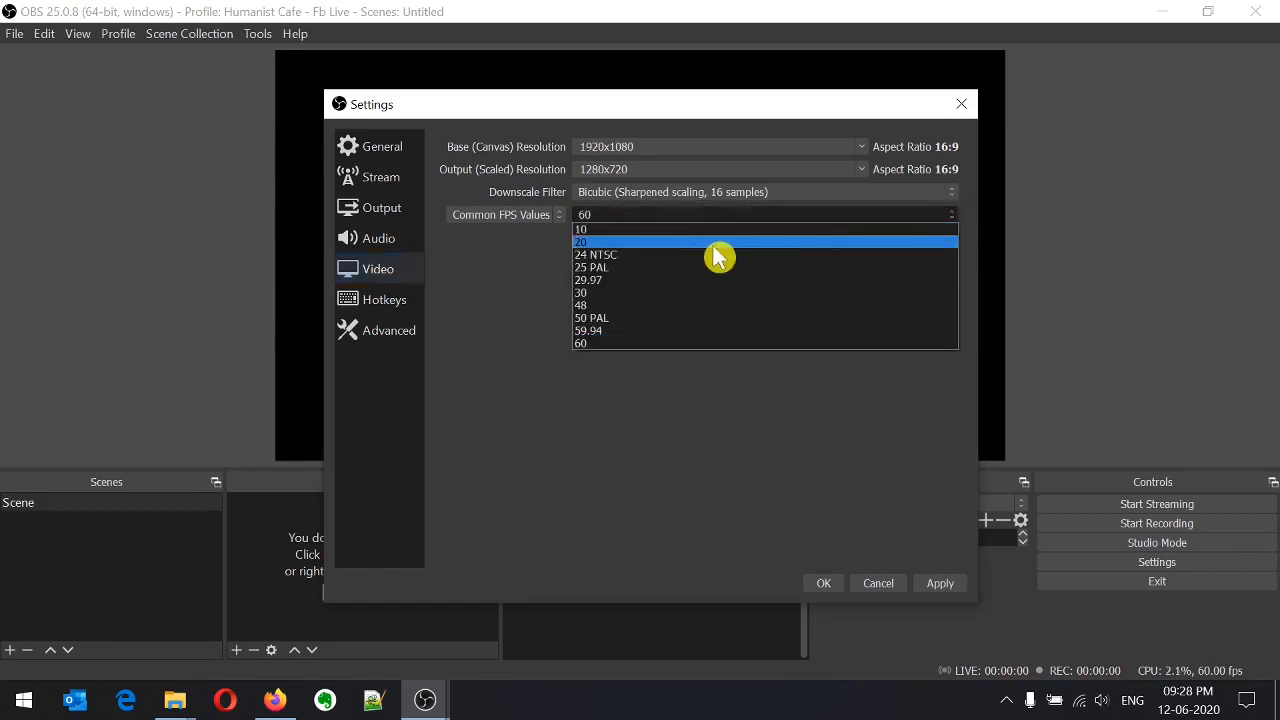
pyautogui.click(680, 293)
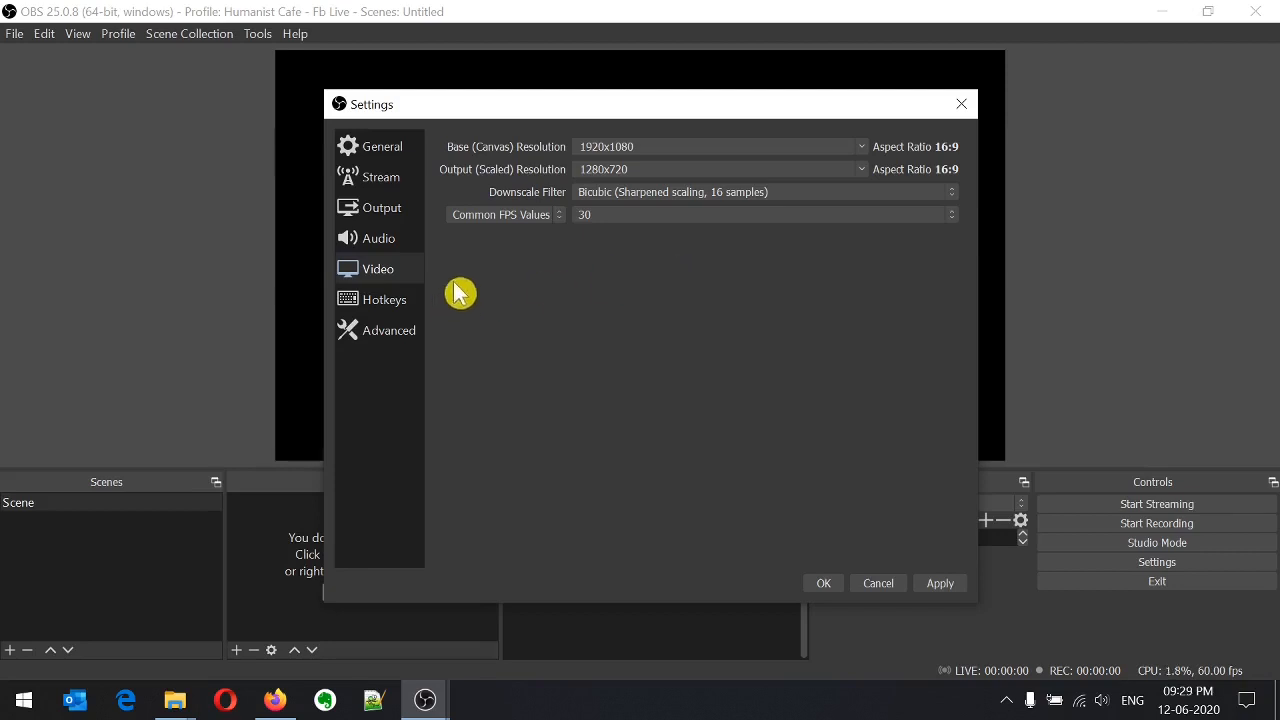
pyautogui.click(398, 302)
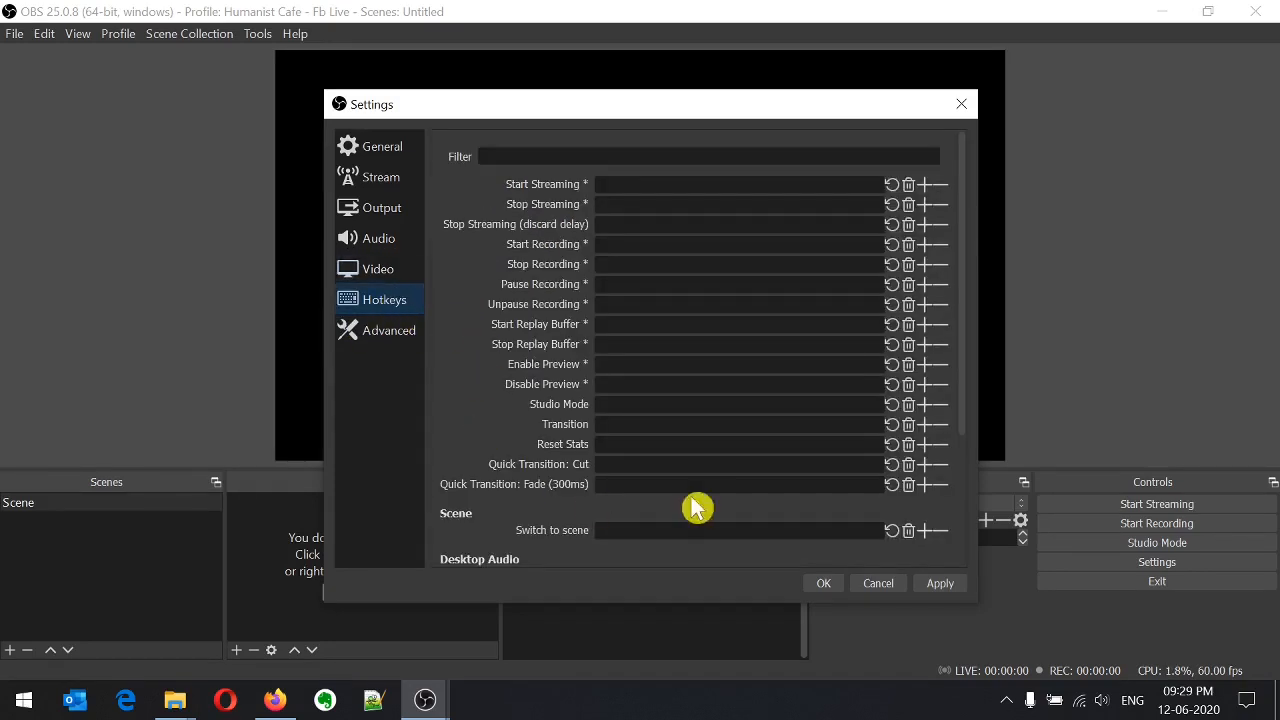
pyautogui.click(826, 585)
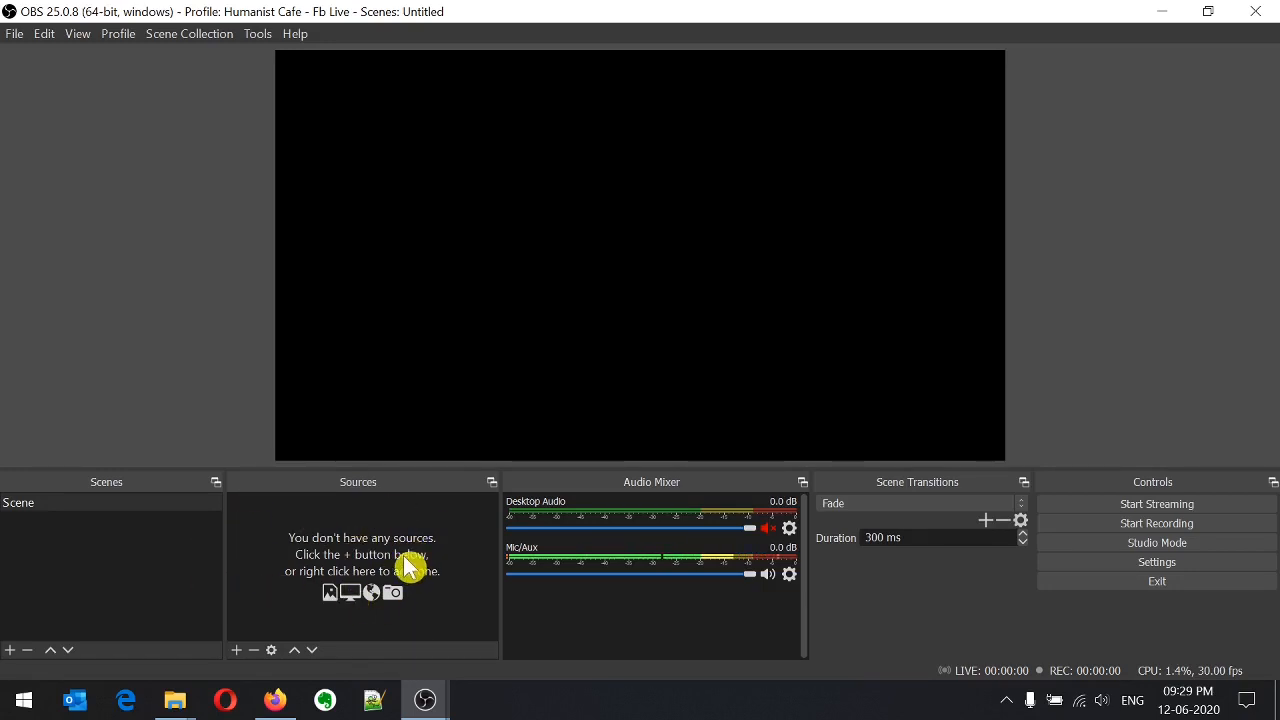
# - Add a new Video Capture Device source named Webcam to the scene, keeping it visible
pyautogui.click(241, 650)
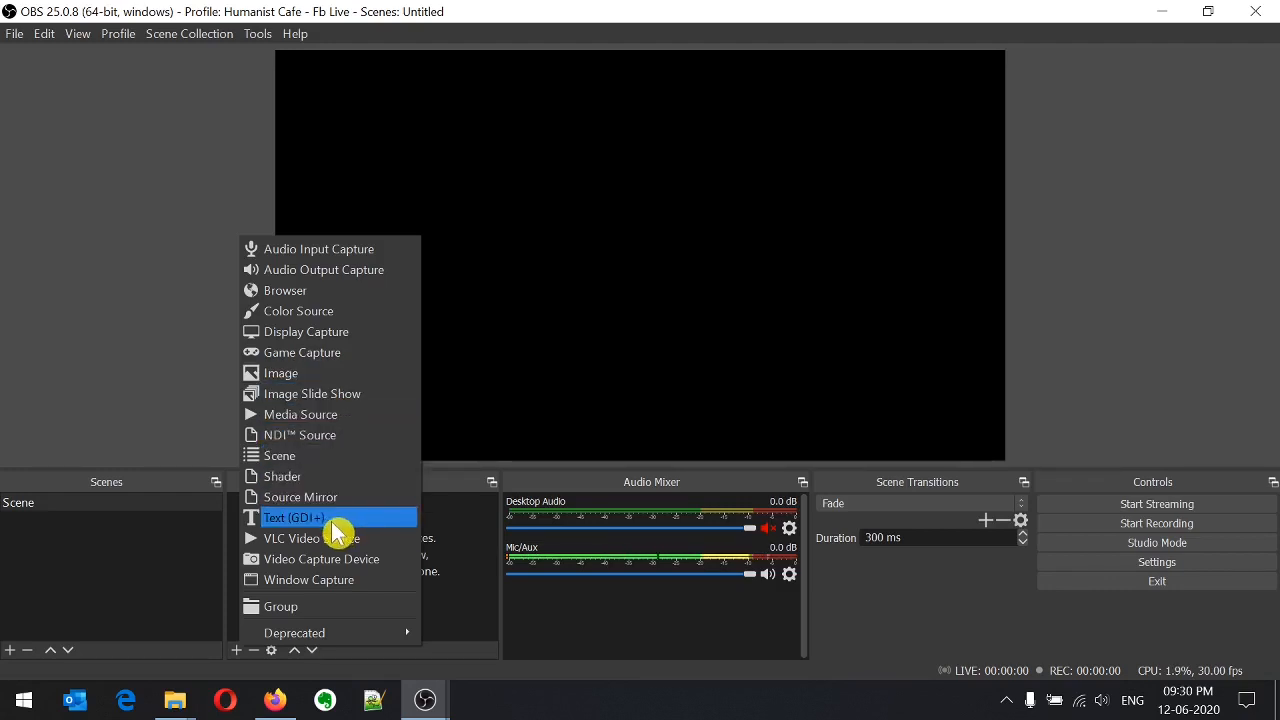
pyautogui.click(383, 564)
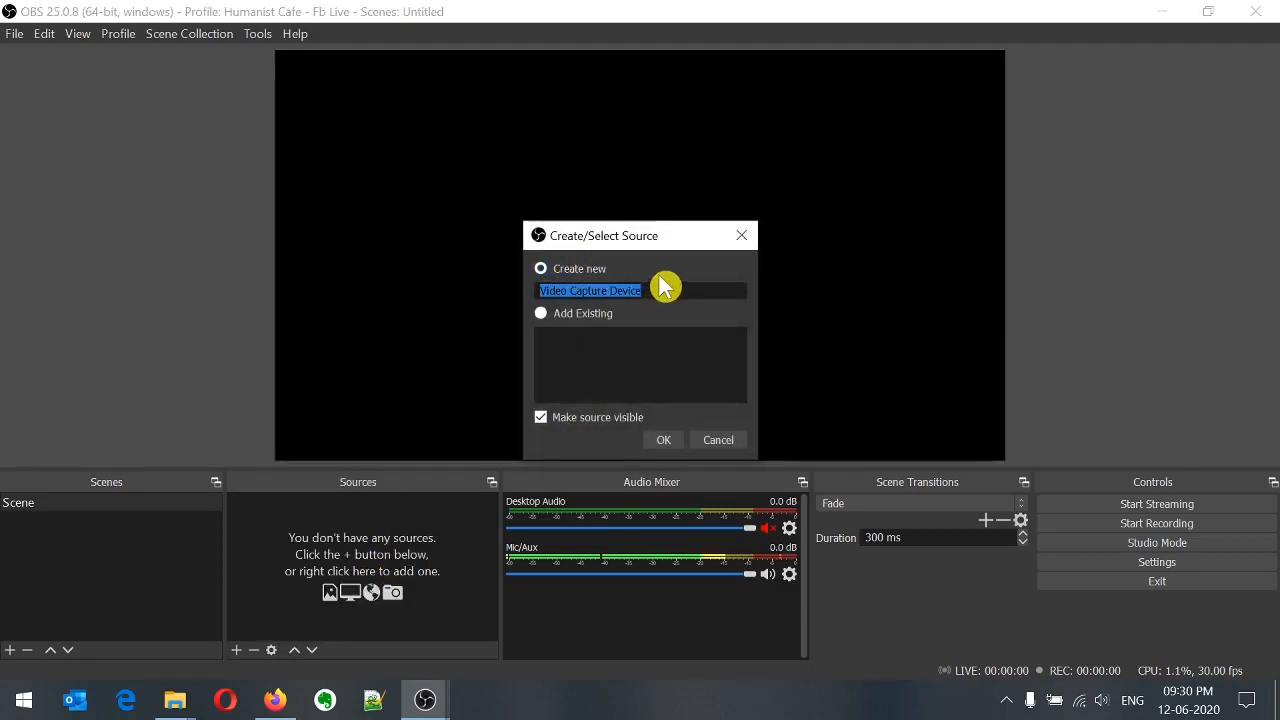
pyautogui.click(662, 290)
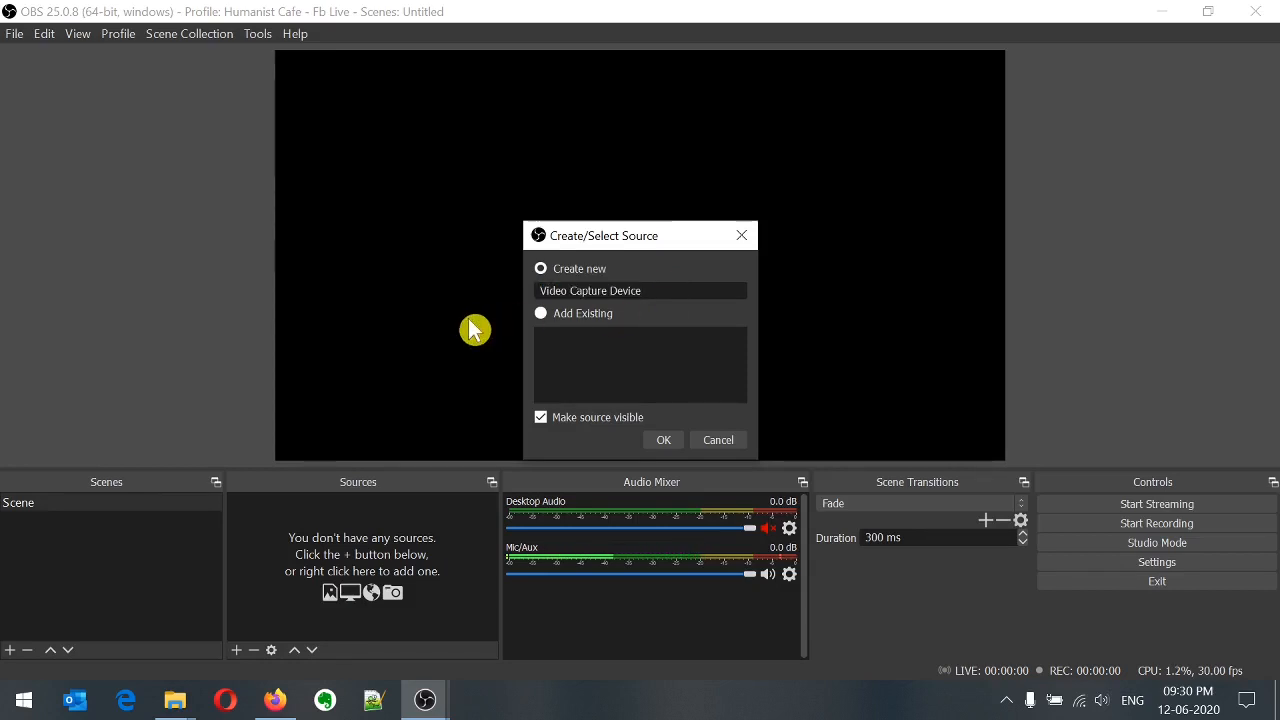
pyautogui.hotkey('ctrl', 'a')
pyautogui.write('W')
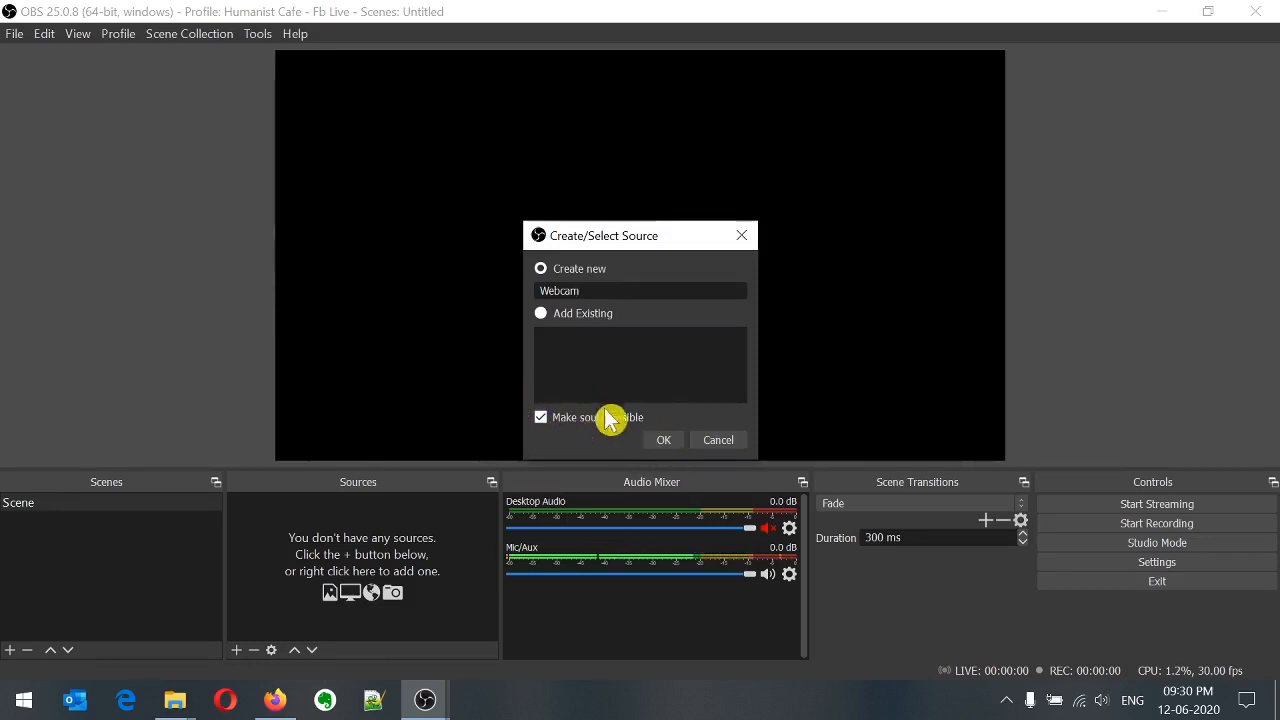
pyautogui.click(663, 441)
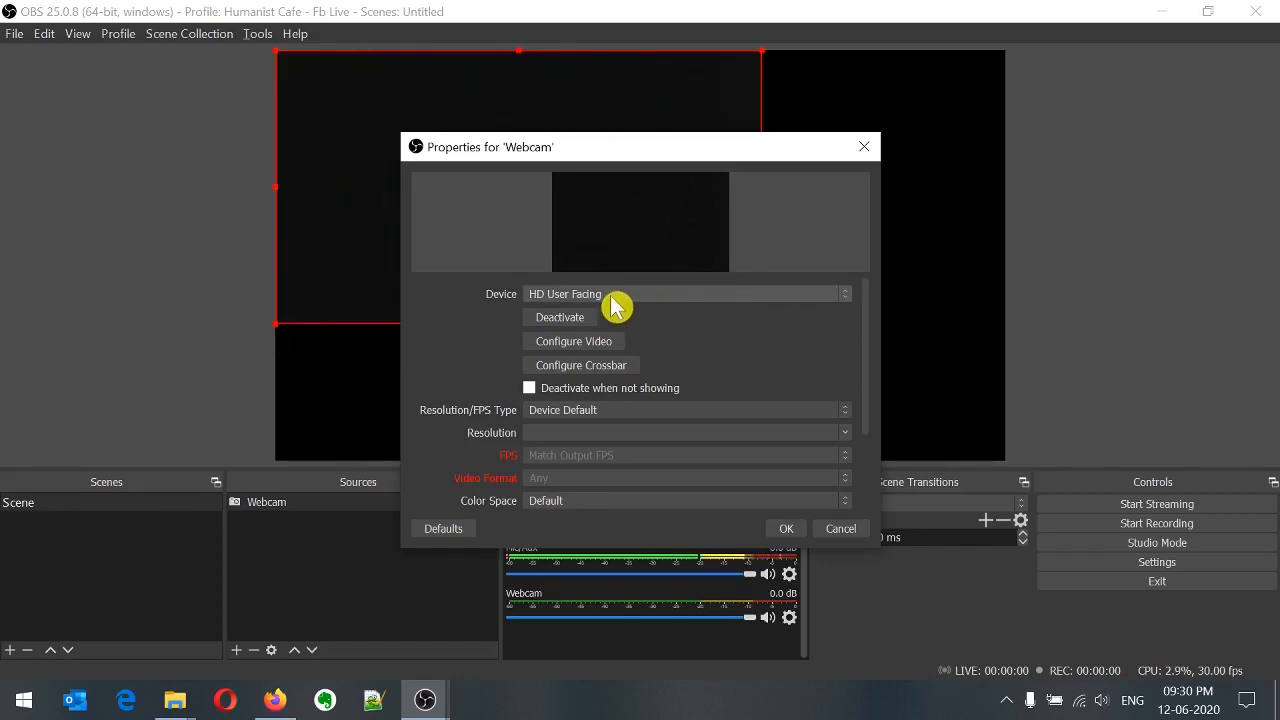
# - Set the Webcam source's device to HD Pro Webcam C920 and move its properties window aside to view the preview
pyautogui.click(852, 302)
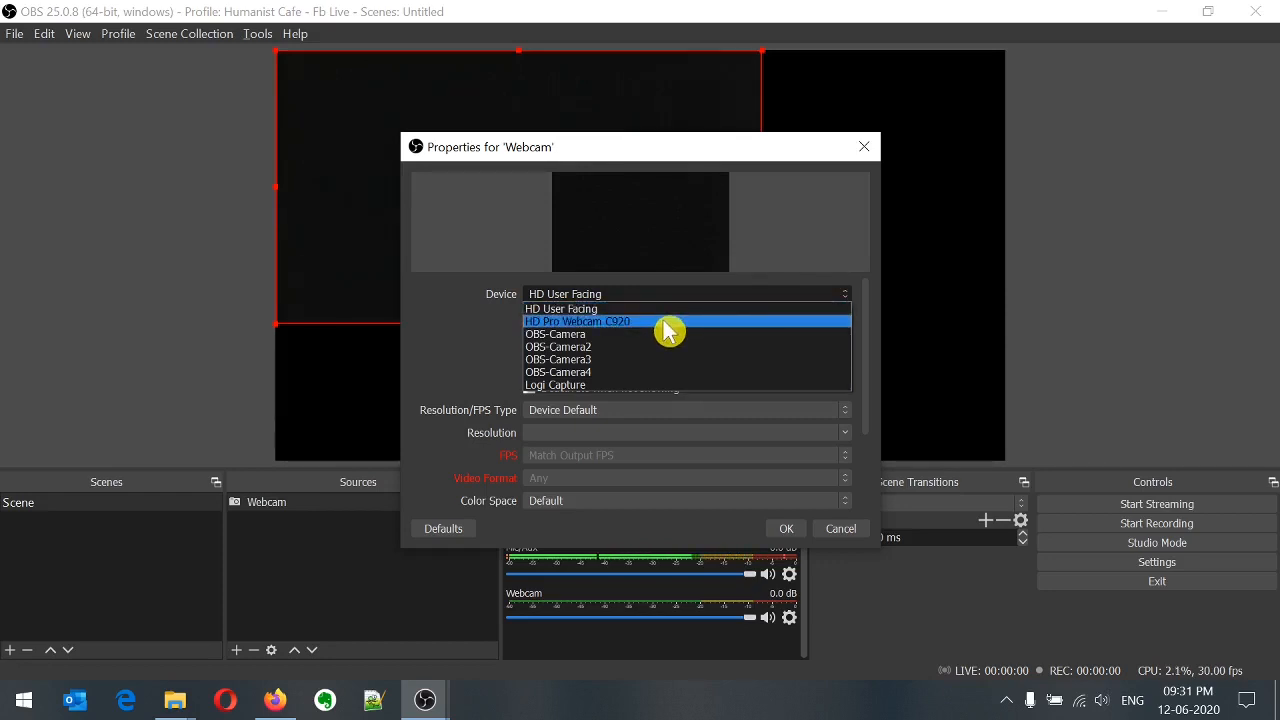
pyautogui.click(613, 321)
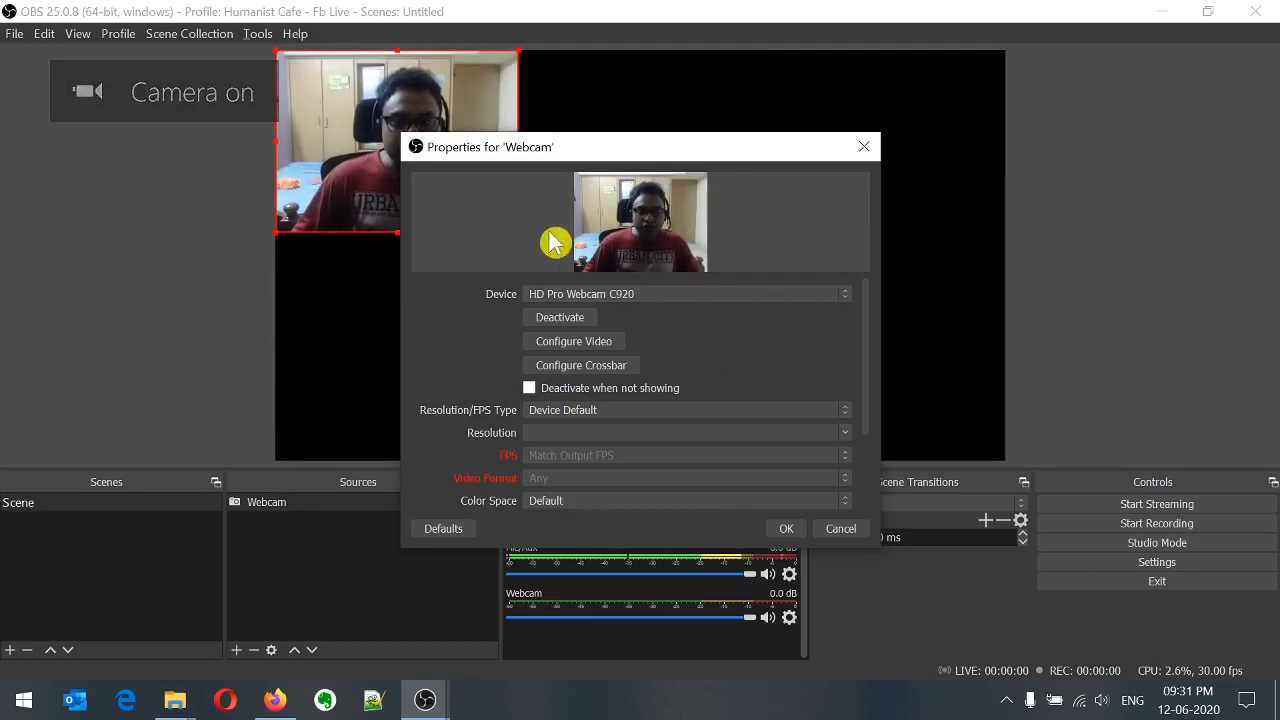
pyautogui.moveTo(634, 157); pyautogui.dragTo(731, 203)
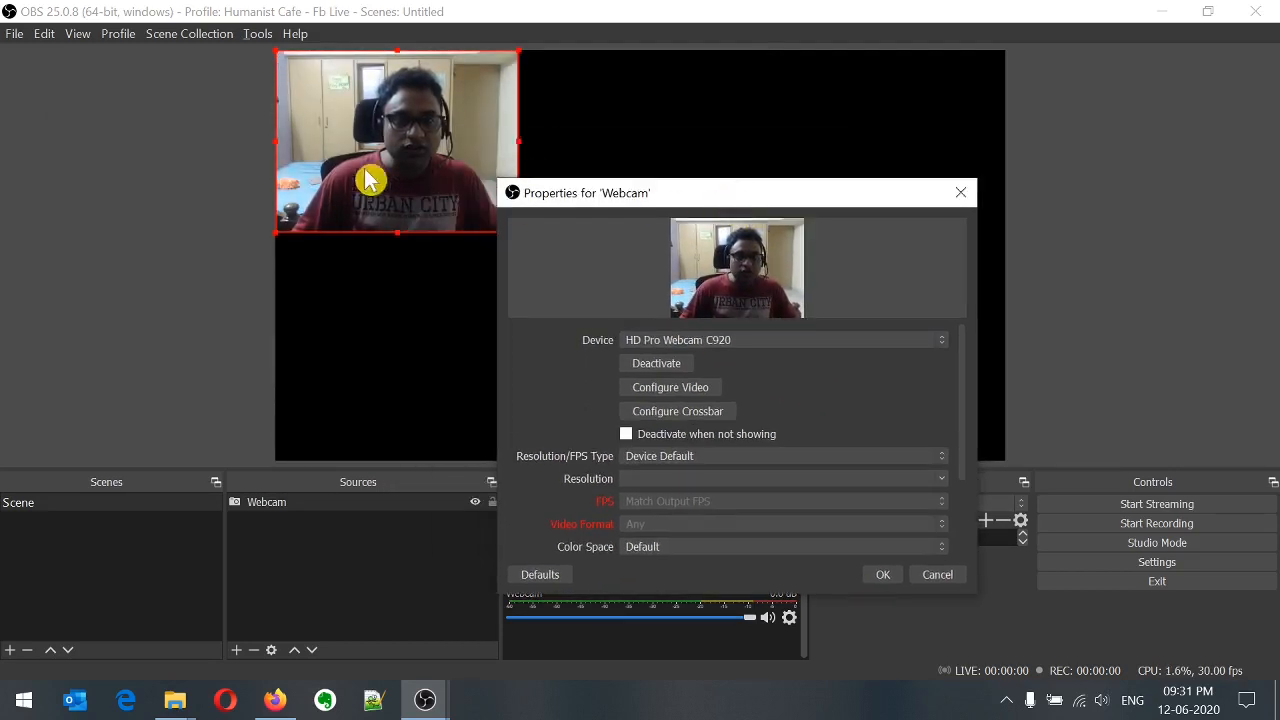
pyautogui.moveTo(620, 195); pyautogui.dragTo(729, 166)
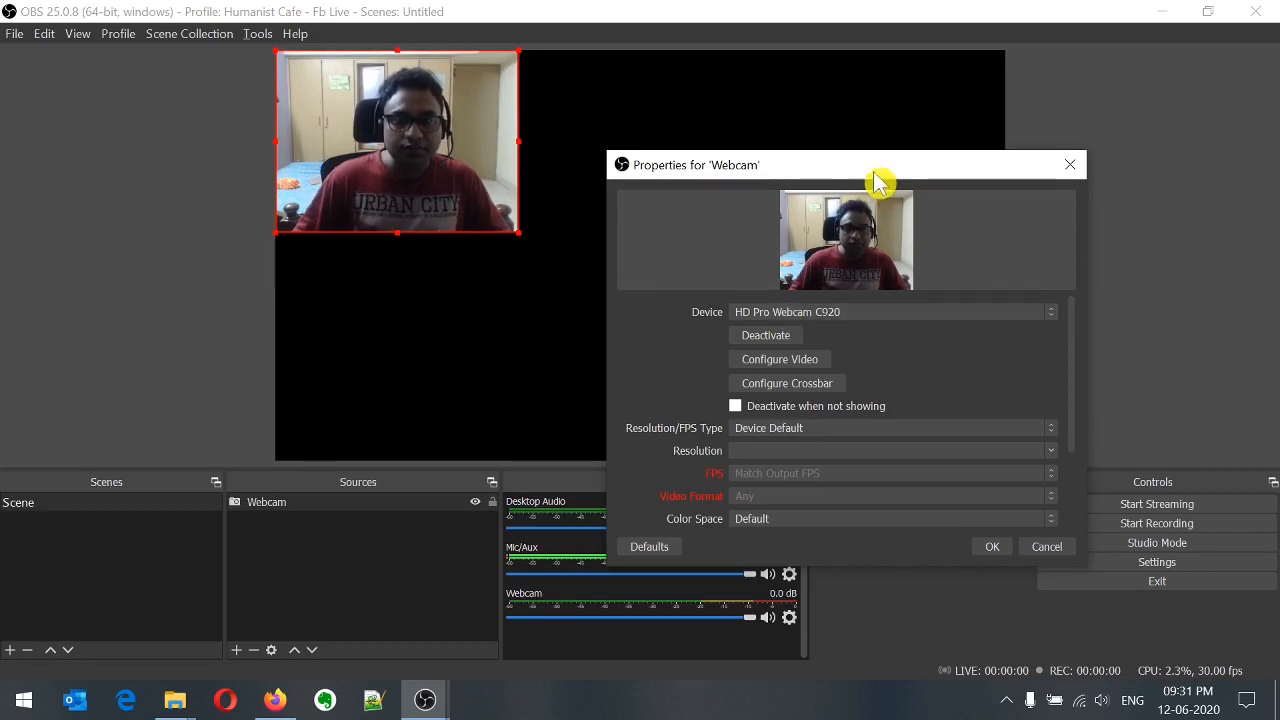
pyautogui.moveTo(877, 177); pyautogui.dragTo(710, 110)
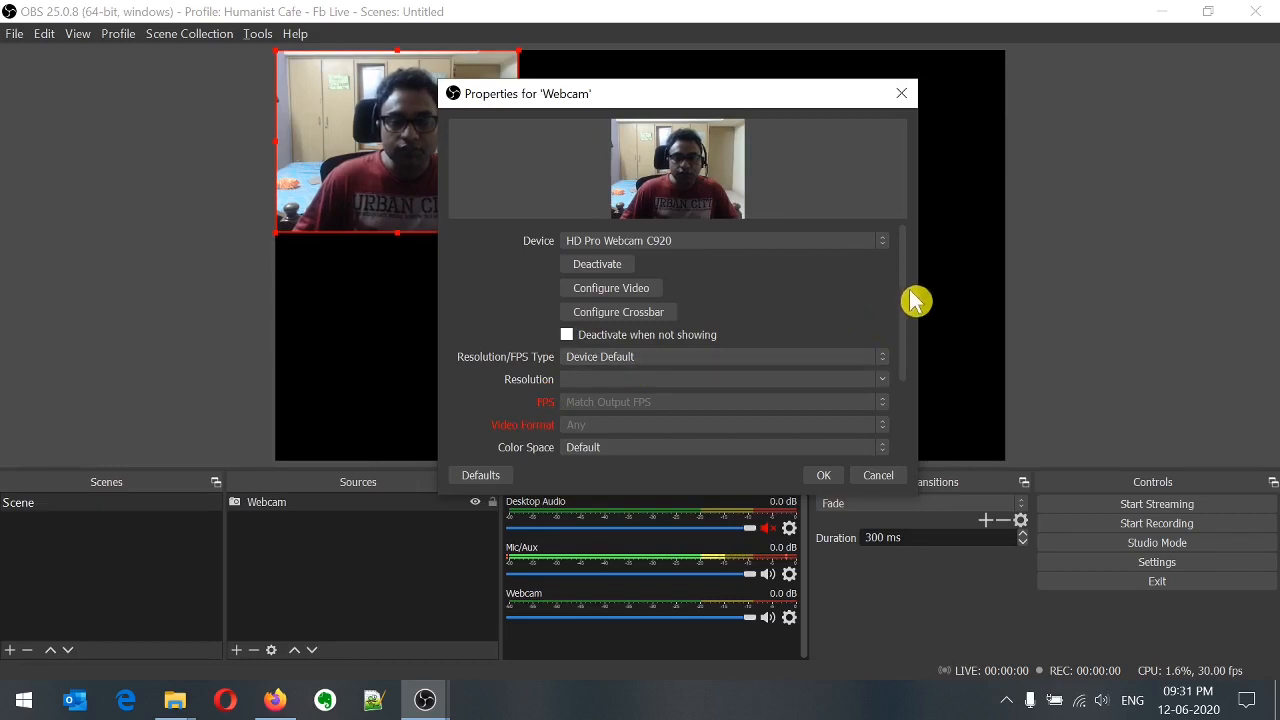
# - Inspect the Webcam source's Resolution/FPS Type options and leave the type at Device Default
pyautogui.moveTo(906, 296); pyautogui.dragTo(907, 323)
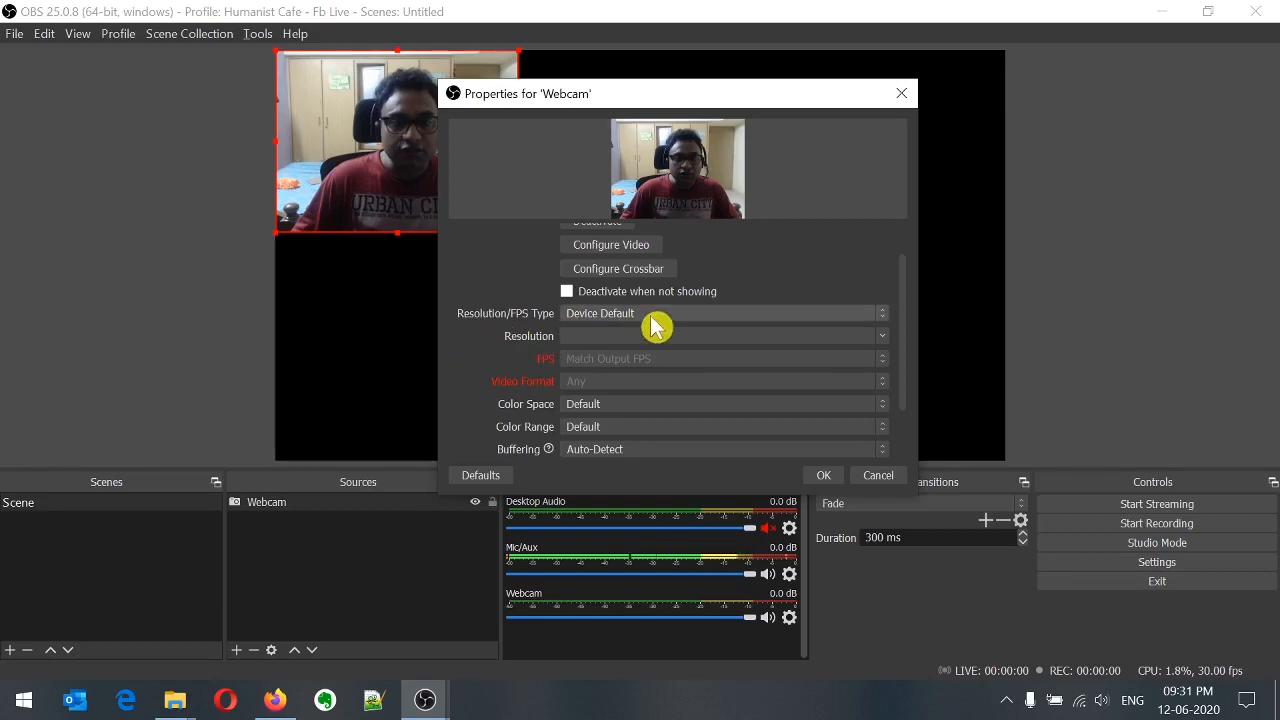
pyautogui.click(780, 316)
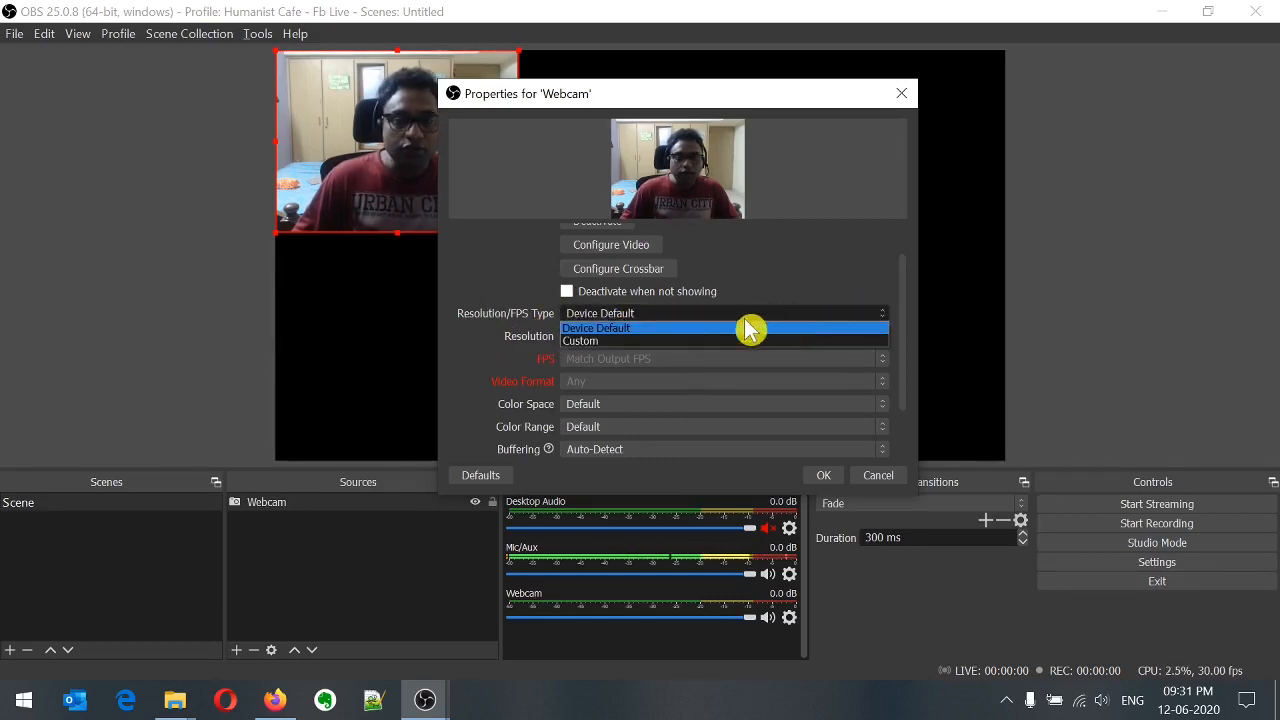
pyautogui.click(668, 345)
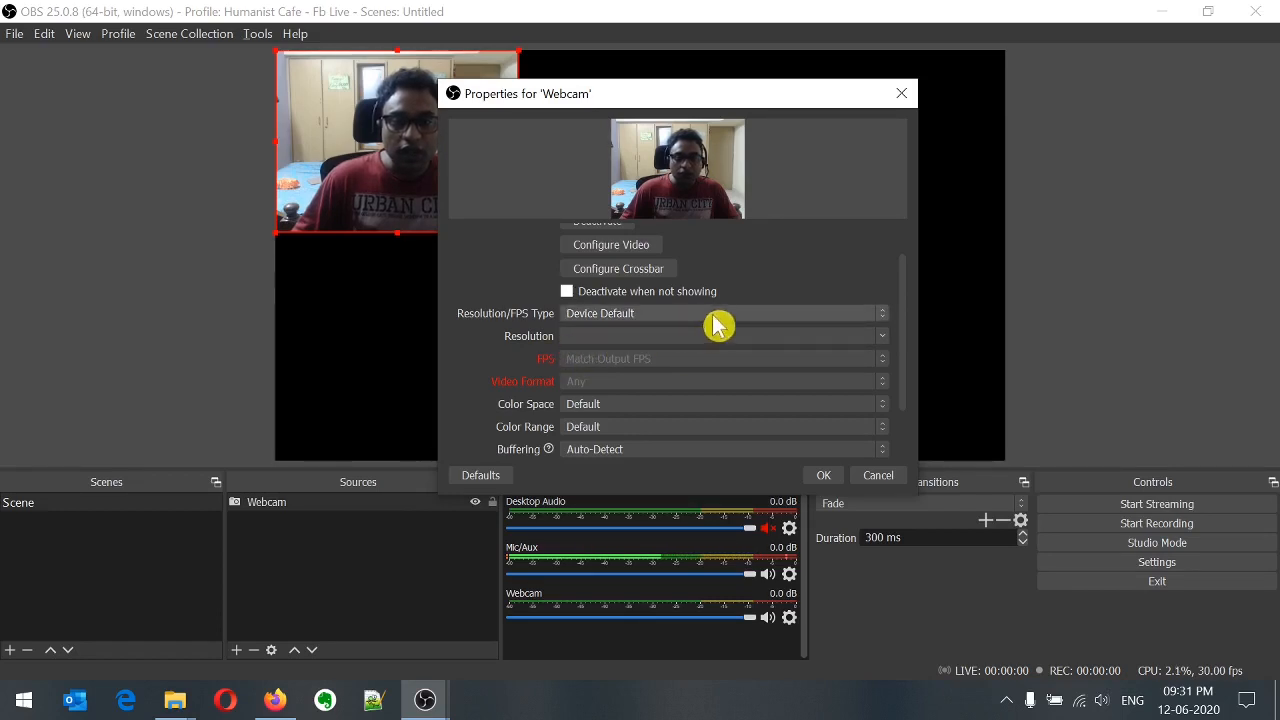
# - Set the Webcam source's Resolution/FPS Type to Custom with a resolution of 1920x1080, check the preview, and accept the properties
pyautogui.click(765, 316)
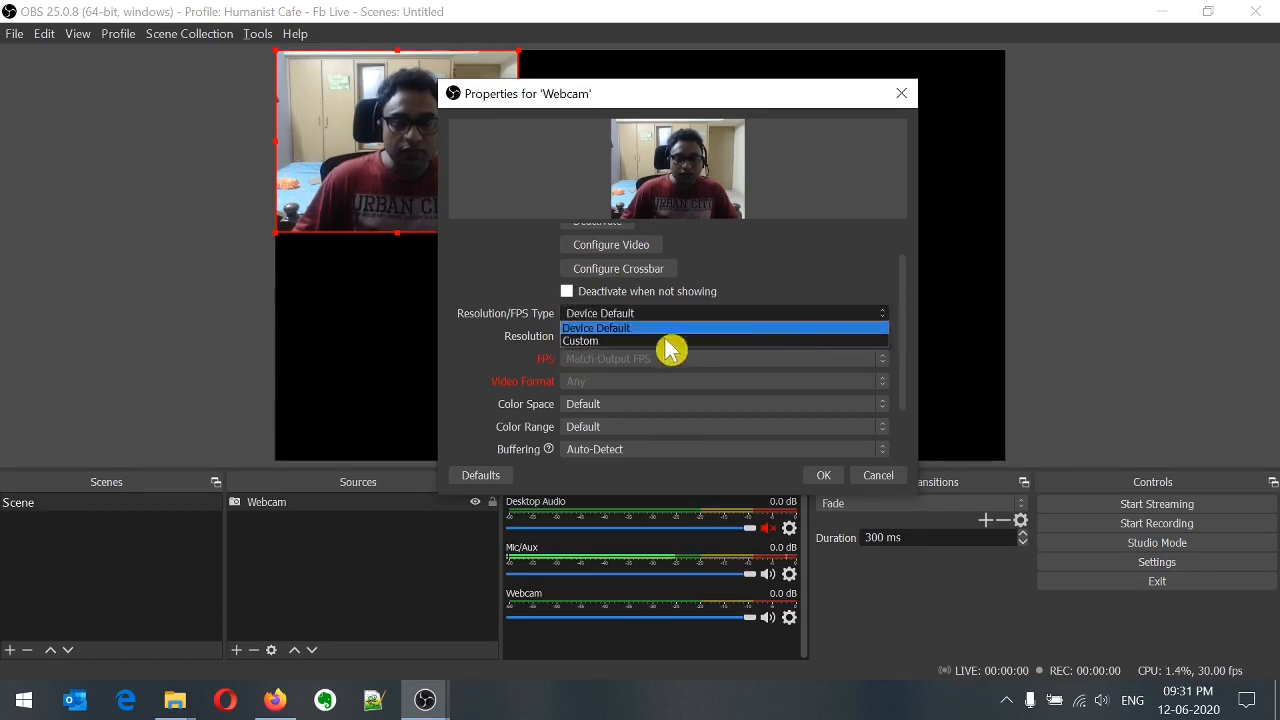
pyautogui.click(634, 345)
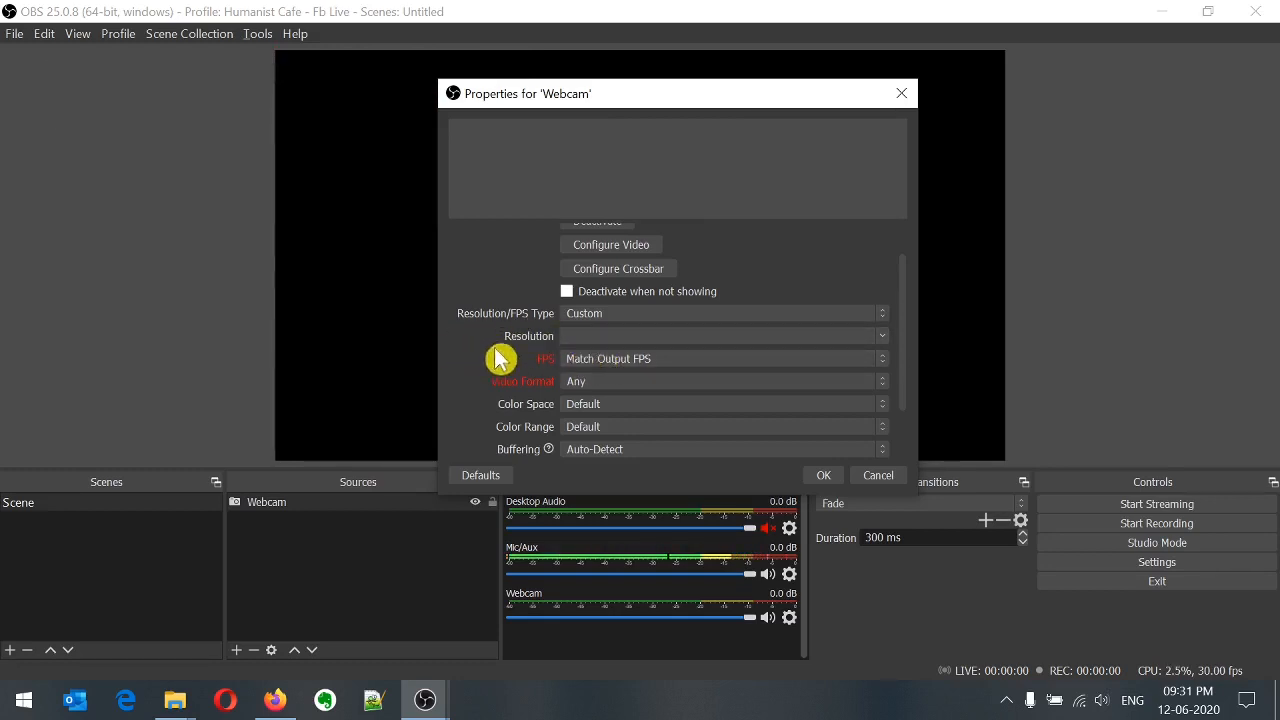
pyautogui.click(882, 337)
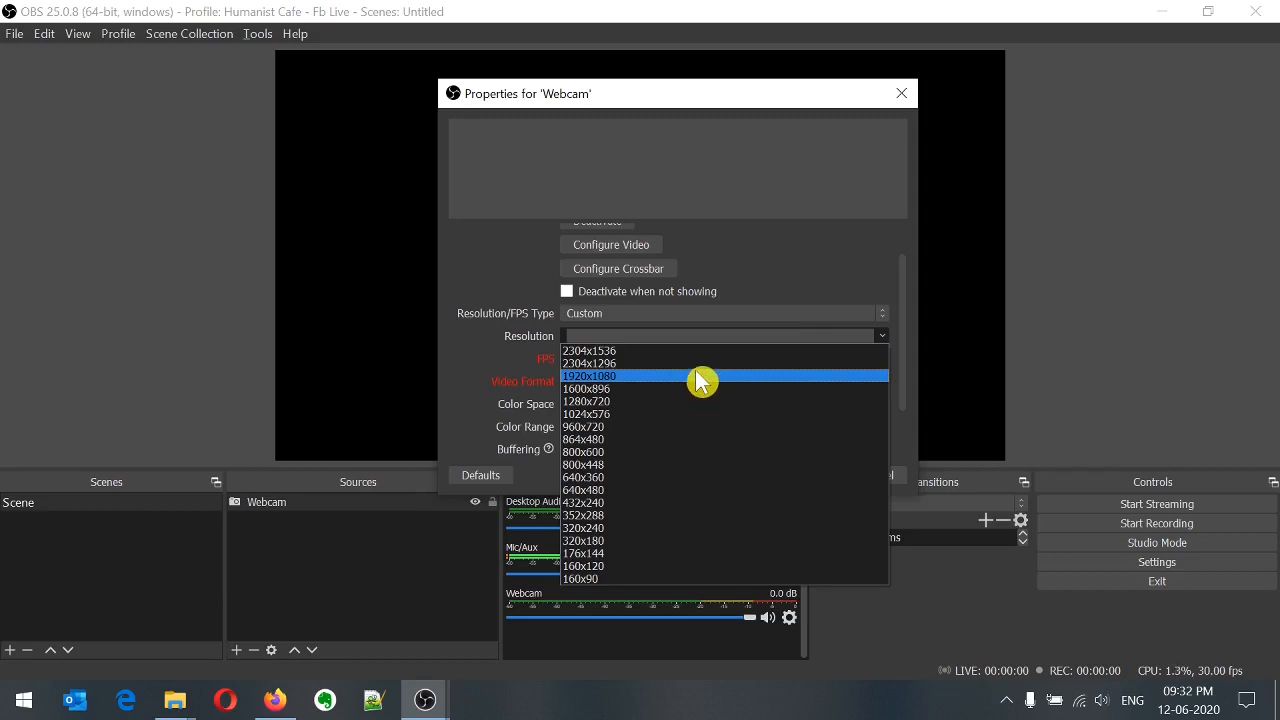
pyautogui.click(644, 382)
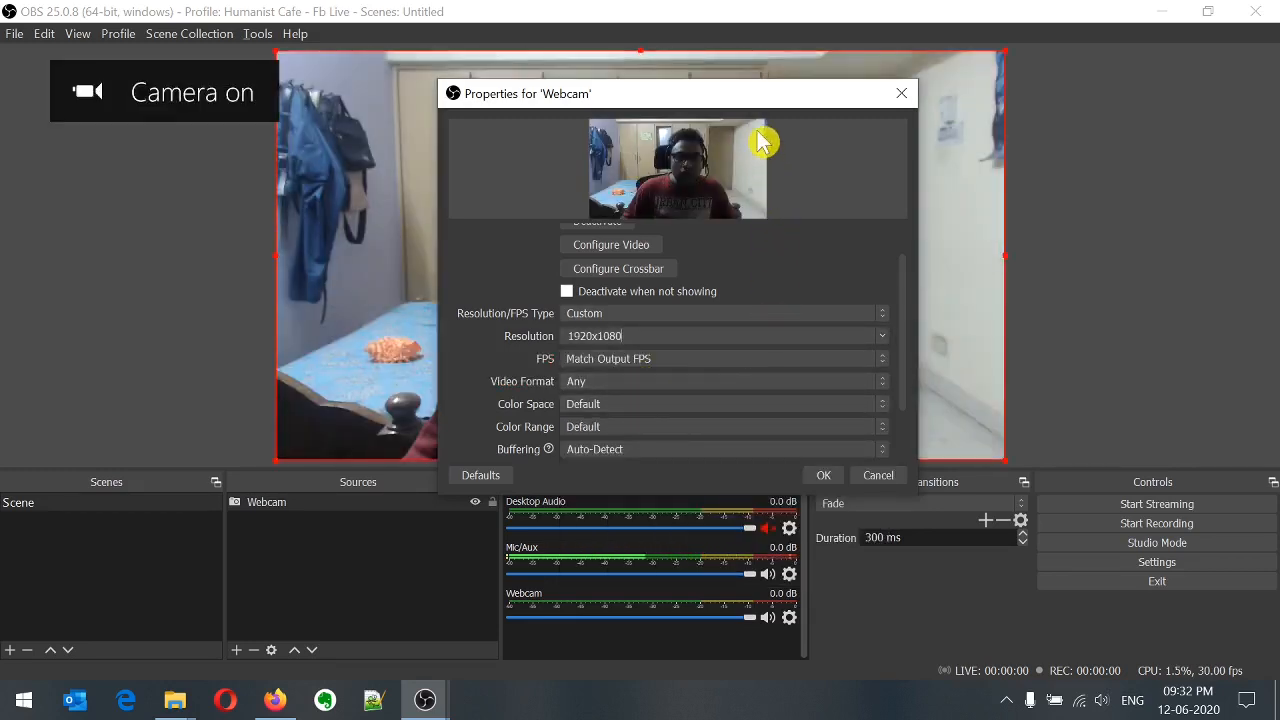
pyautogui.moveTo(730, 112); pyautogui.dragTo(920, 422)
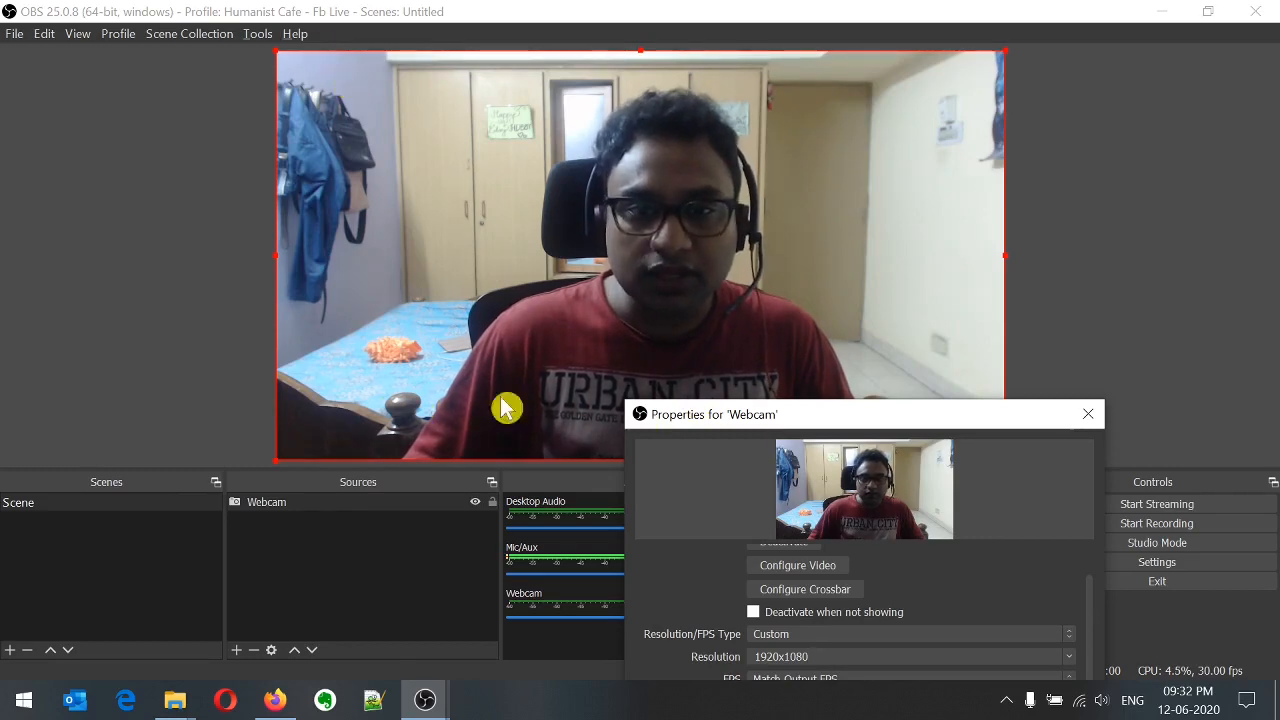
pyautogui.moveTo(941, 429); pyautogui.dragTo(764, 154)
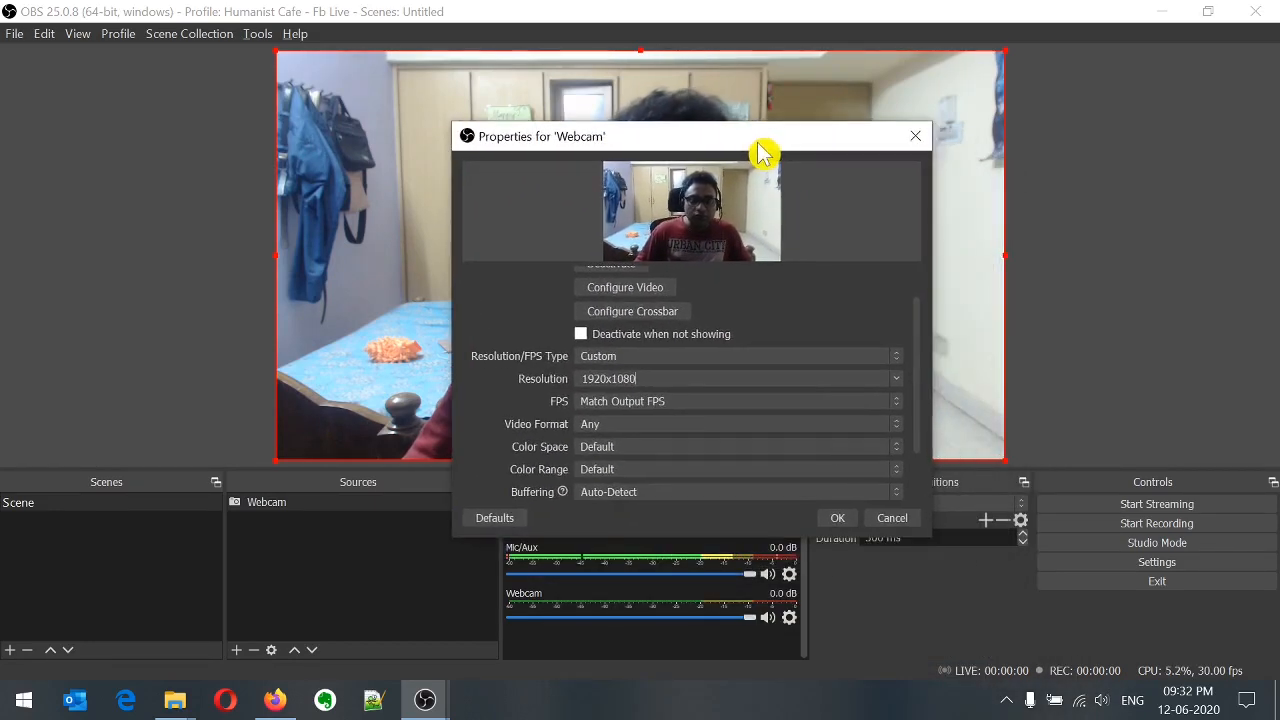
pyautogui.click(636, 378)
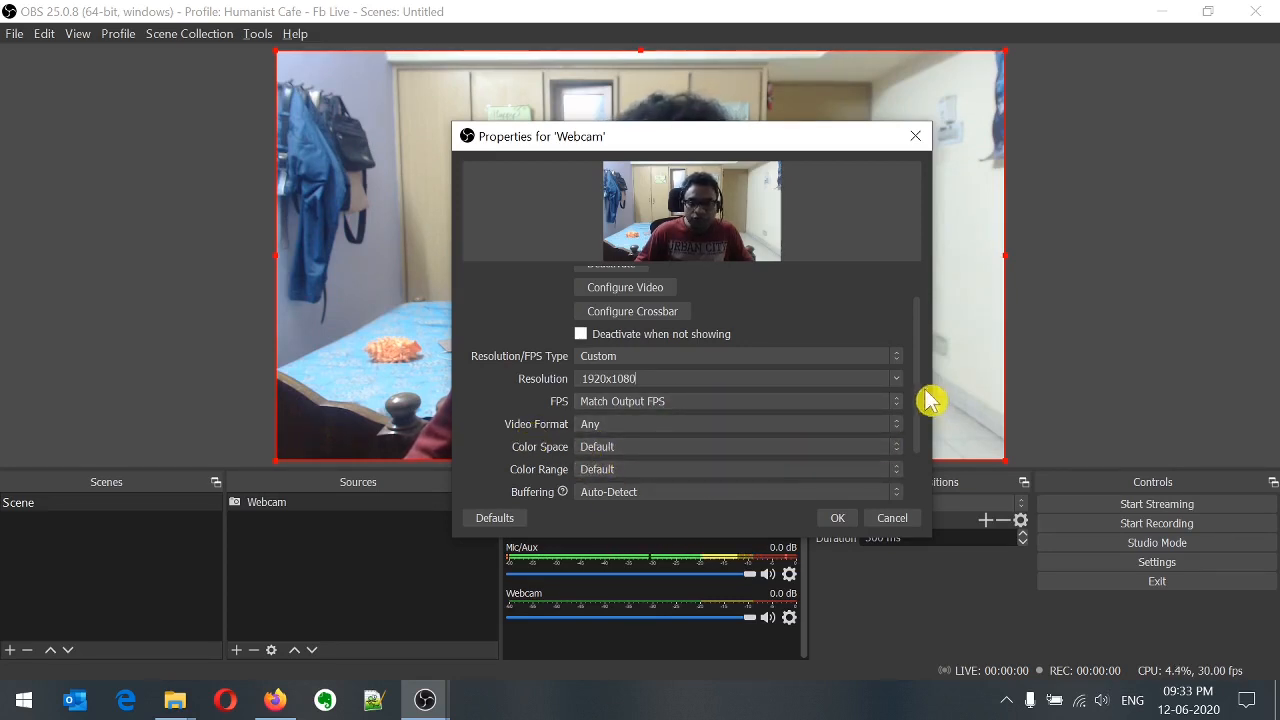
pyautogui.moveTo(922, 393); pyautogui.dragTo(930, 364)
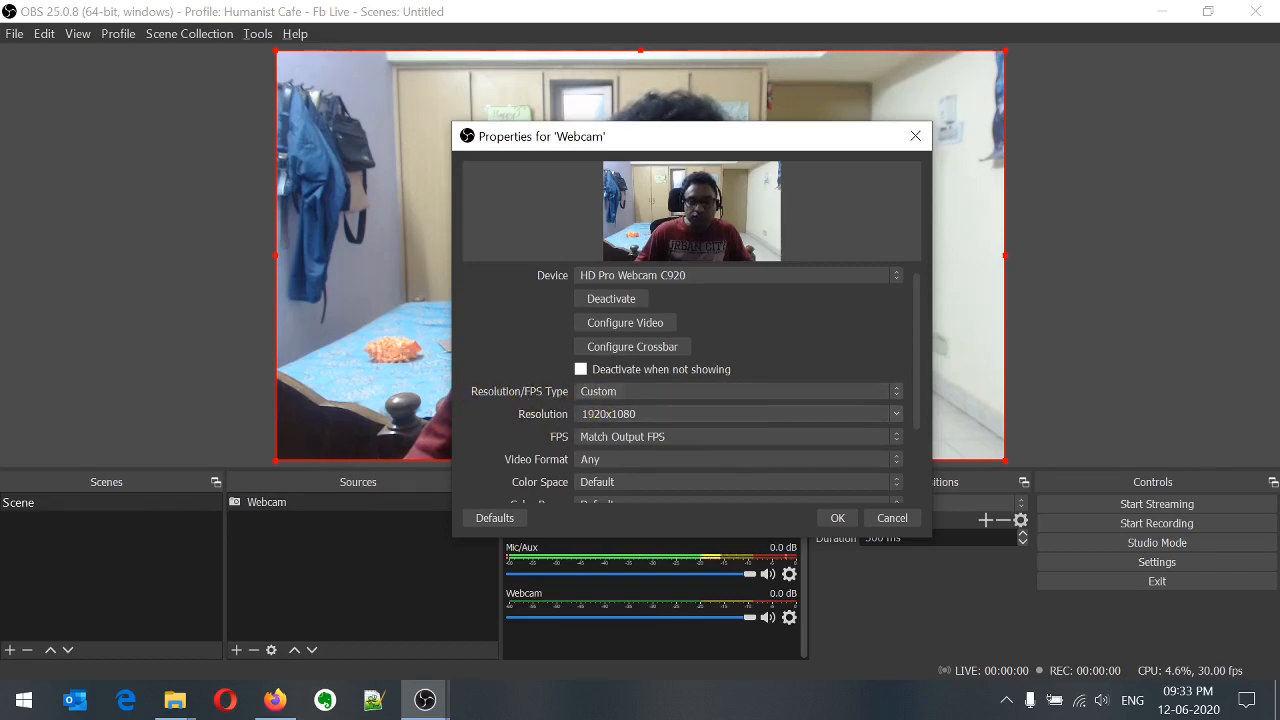
pyautogui.click(840, 518)
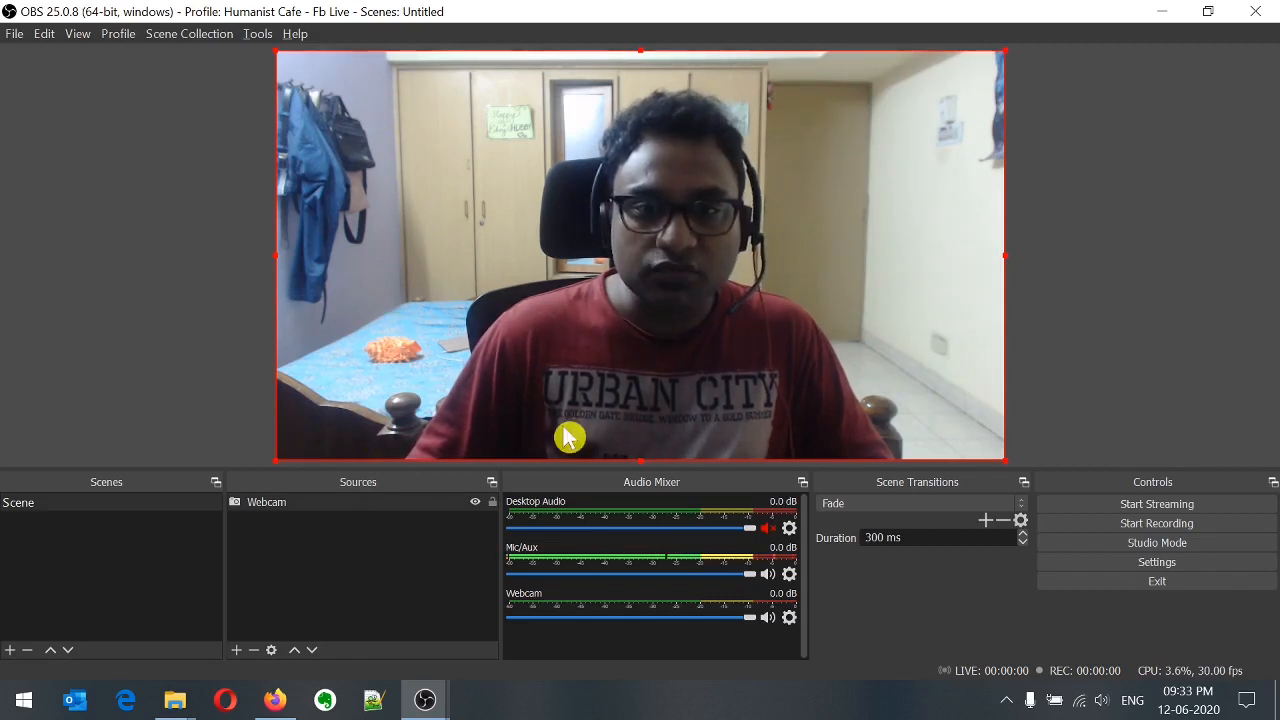
pyautogui.rightClick(368, 510)
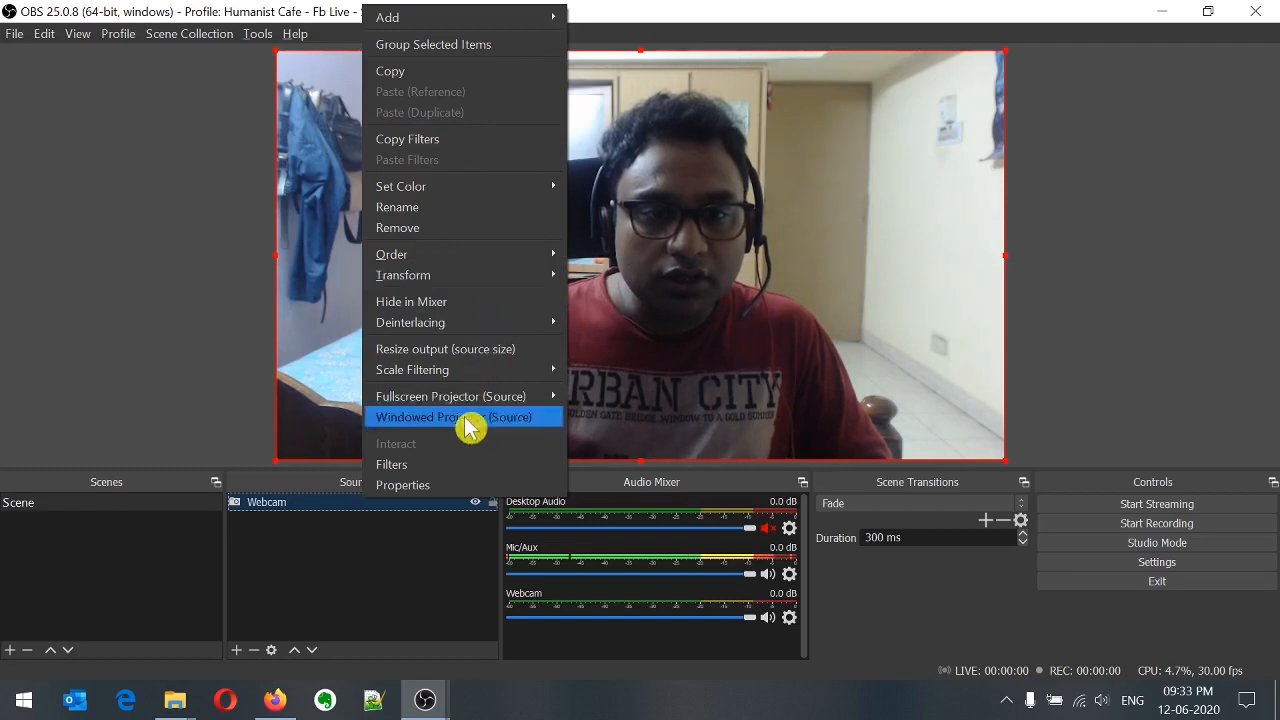
pyautogui.moveTo(487, 291)
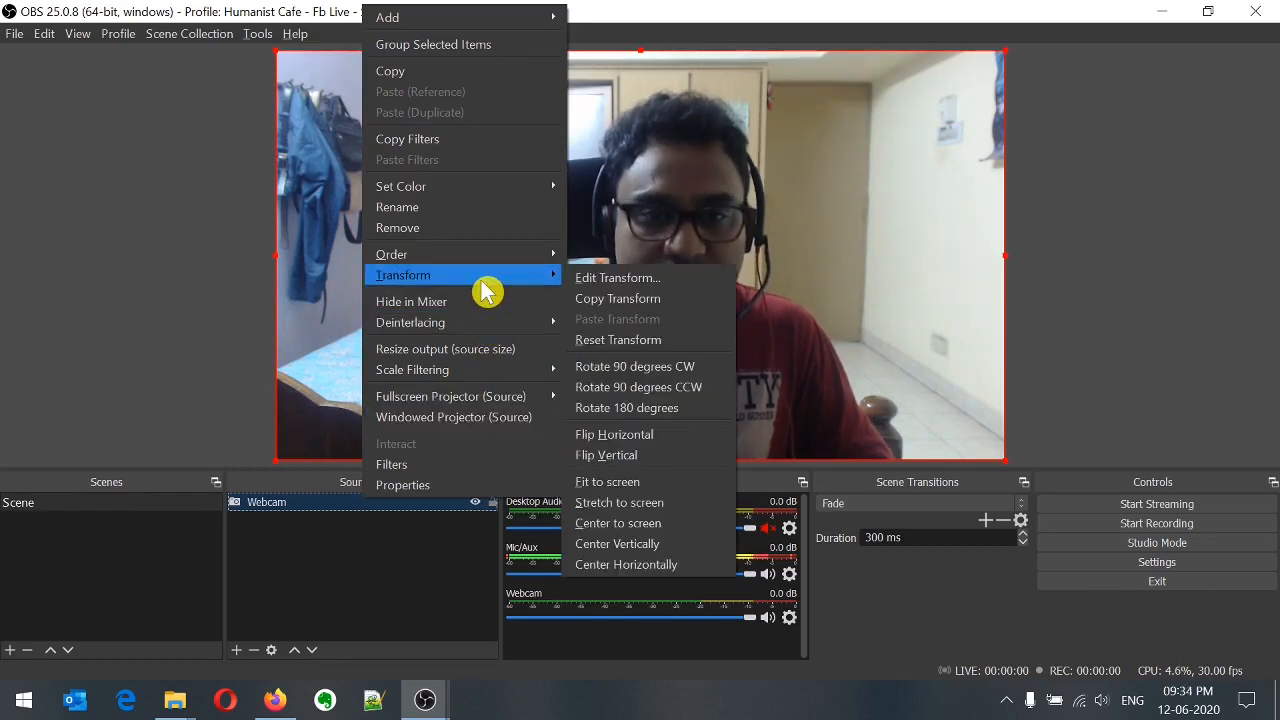
pyautogui.click(240, 349)
# - Scale the webcam image down to about half the canvas width and move it near the middle of the canvas
pyautogui.click(548, 304)
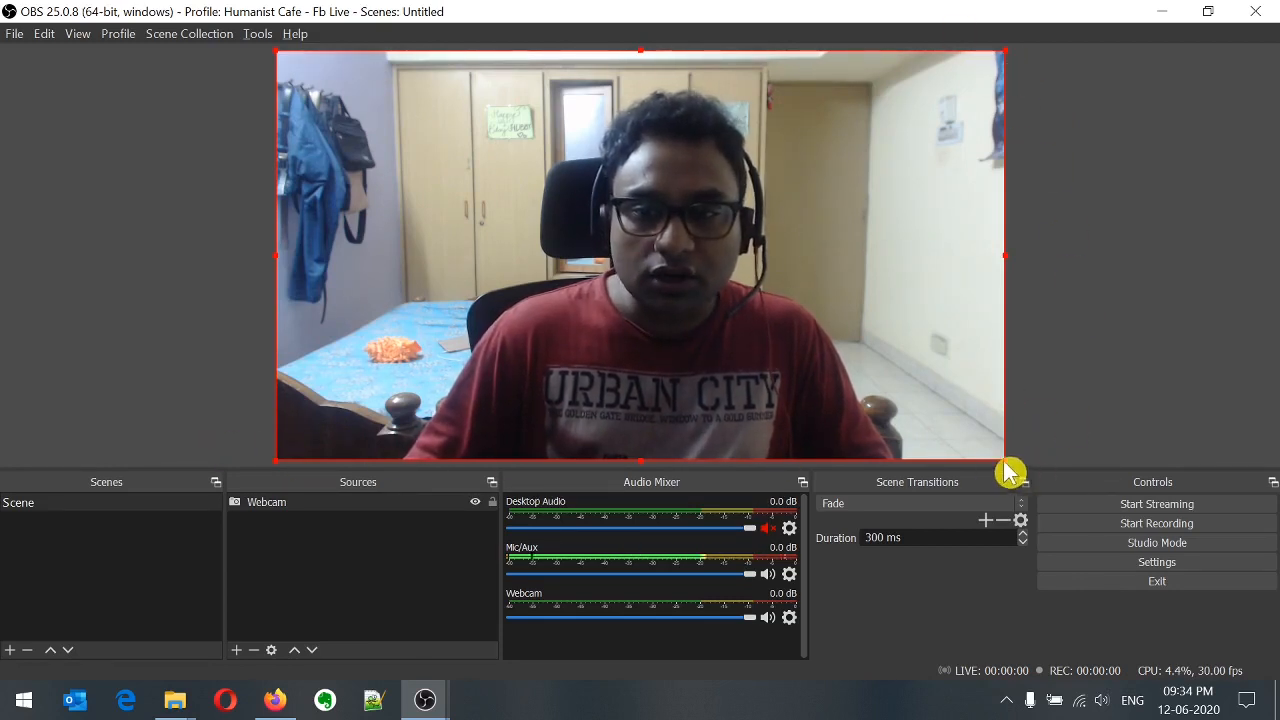
pyautogui.moveTo(1010, 466)
pyautogui.mouseDown()
pyautogui.moveTo(837, 397)
pyautogui.moveTo(849, 374)
pyautogui.moveTo(962, 440)
pyautogui.moveTo(934, 449)
pyautogui.moveTo(875, 397)
pyautogui.moveTo(660, 291)
pyautogui.moveTo(514, 246)
pyautogui.mouseUp()
pyautogui.moveTo(443, 143); pyautogui.dragTo(707, 253)
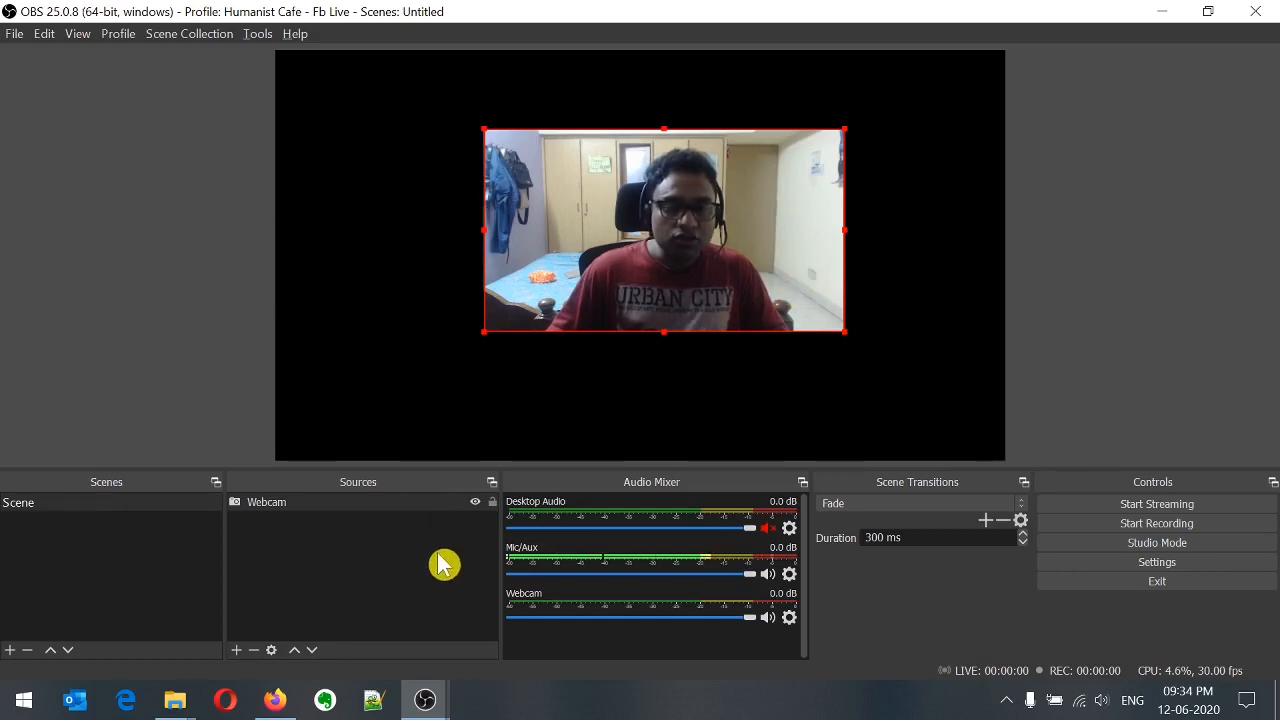
# - Fit the Webcam source to the screen with the Transform option
pyautogui.rightClick(382, 505)
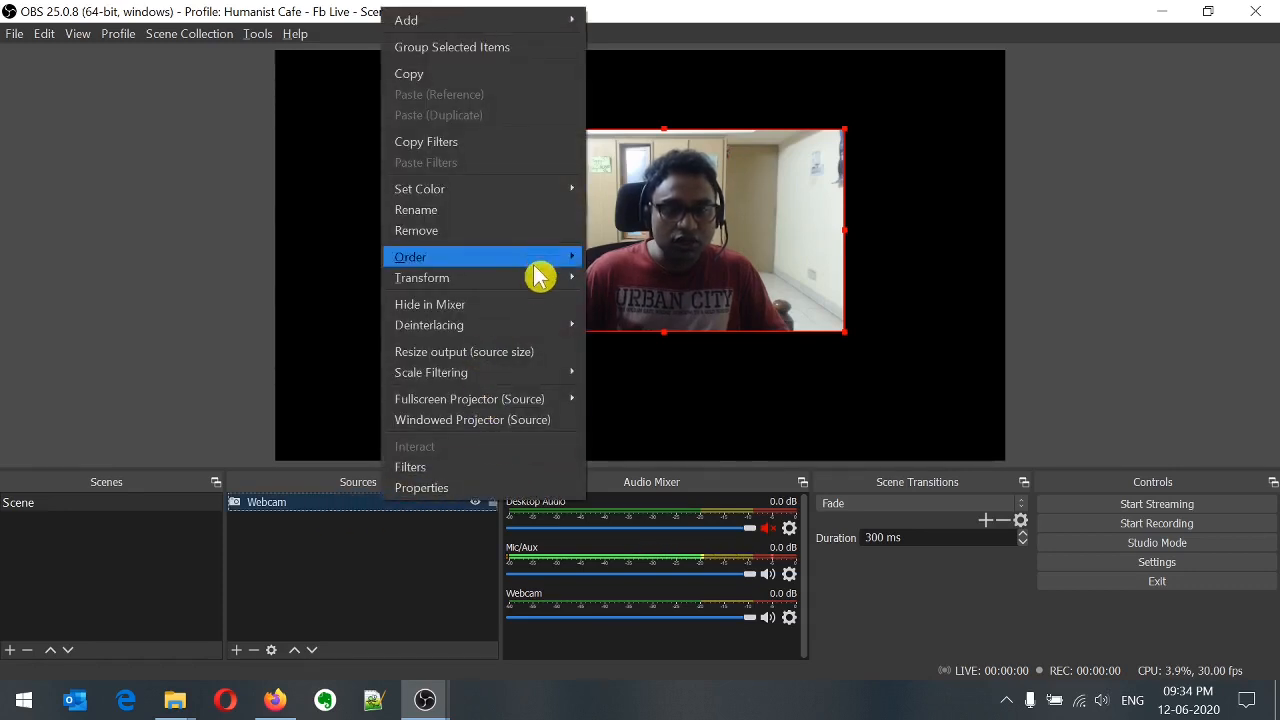
pyautogui.moveTo(534, 280)
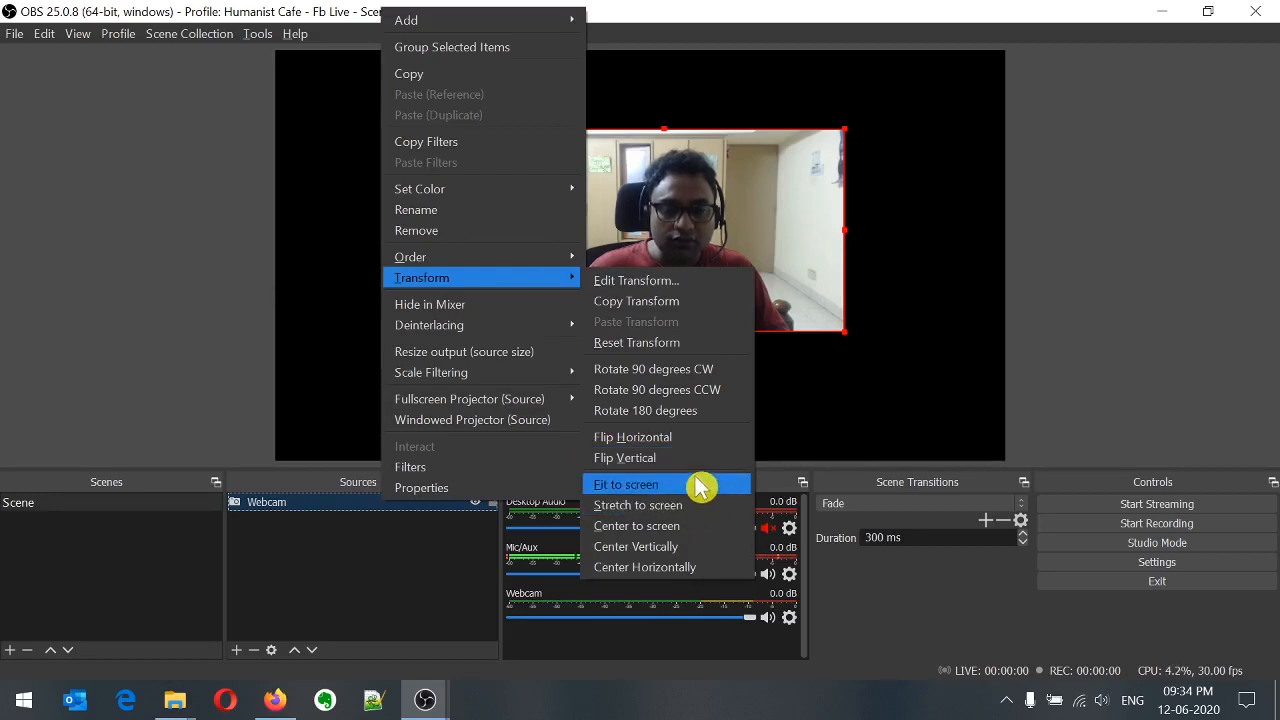
pyautogui.click(700, 492)
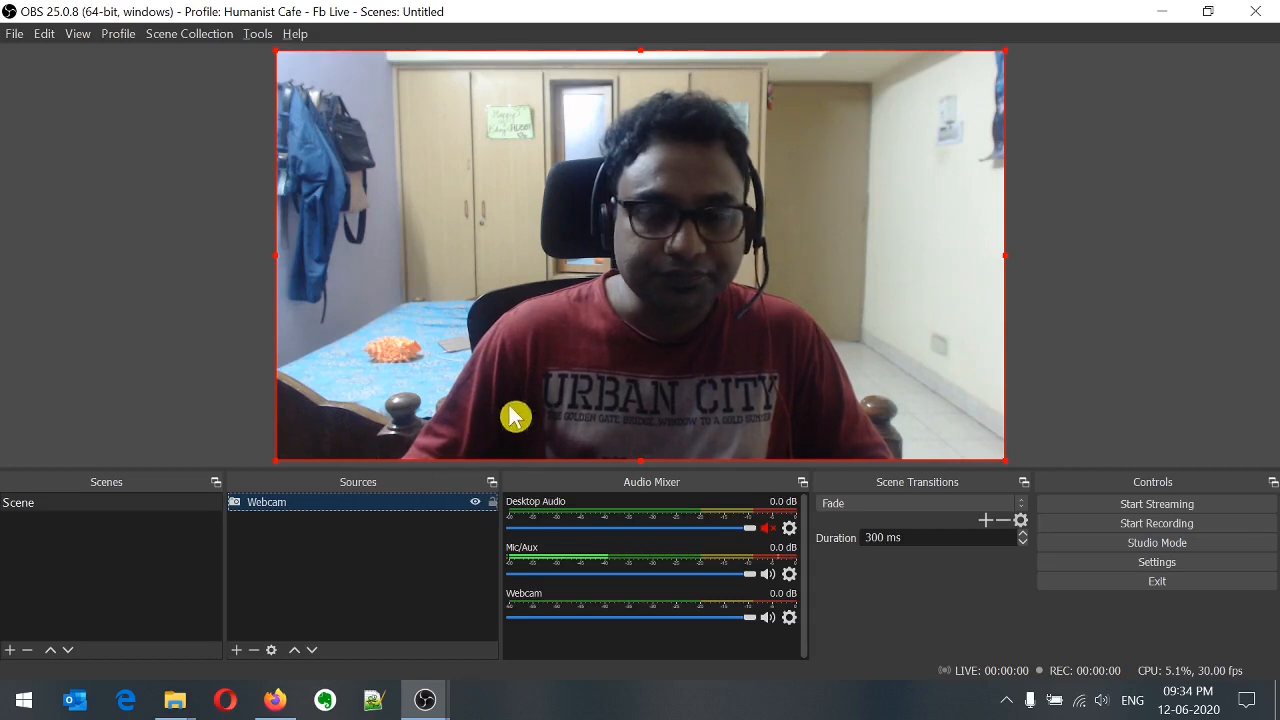
# - Open the Webcam source's filters, review the available audio/video filters, and add a Crop/Pad effect filter under its default name
pyautogui.rightClick(425, 512)
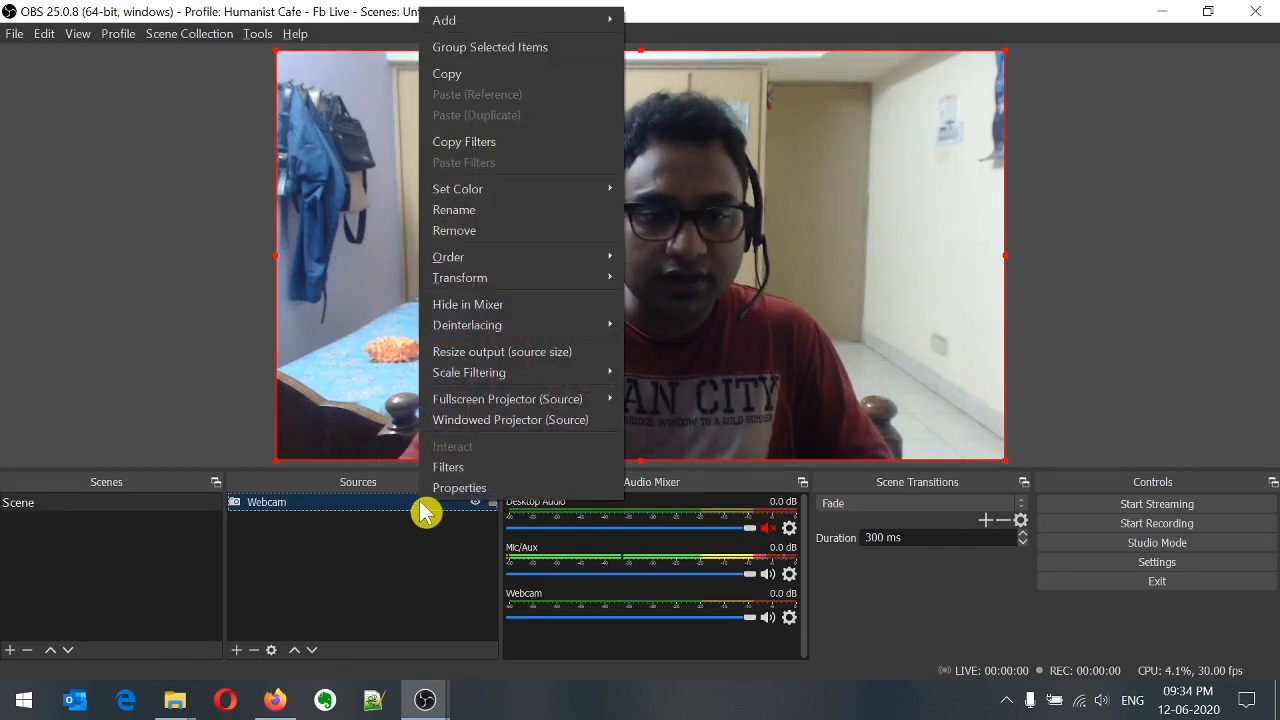
pyautogui.click(520, 478)
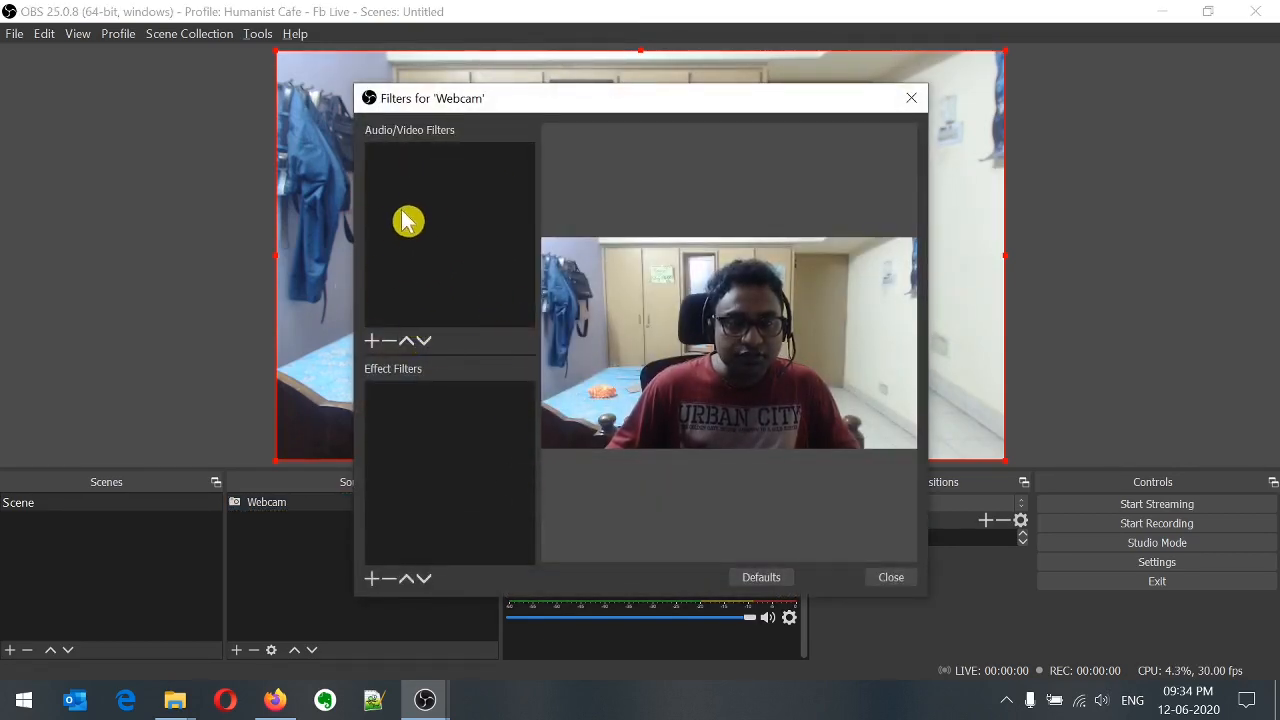
pyautogui.click(372, 341)
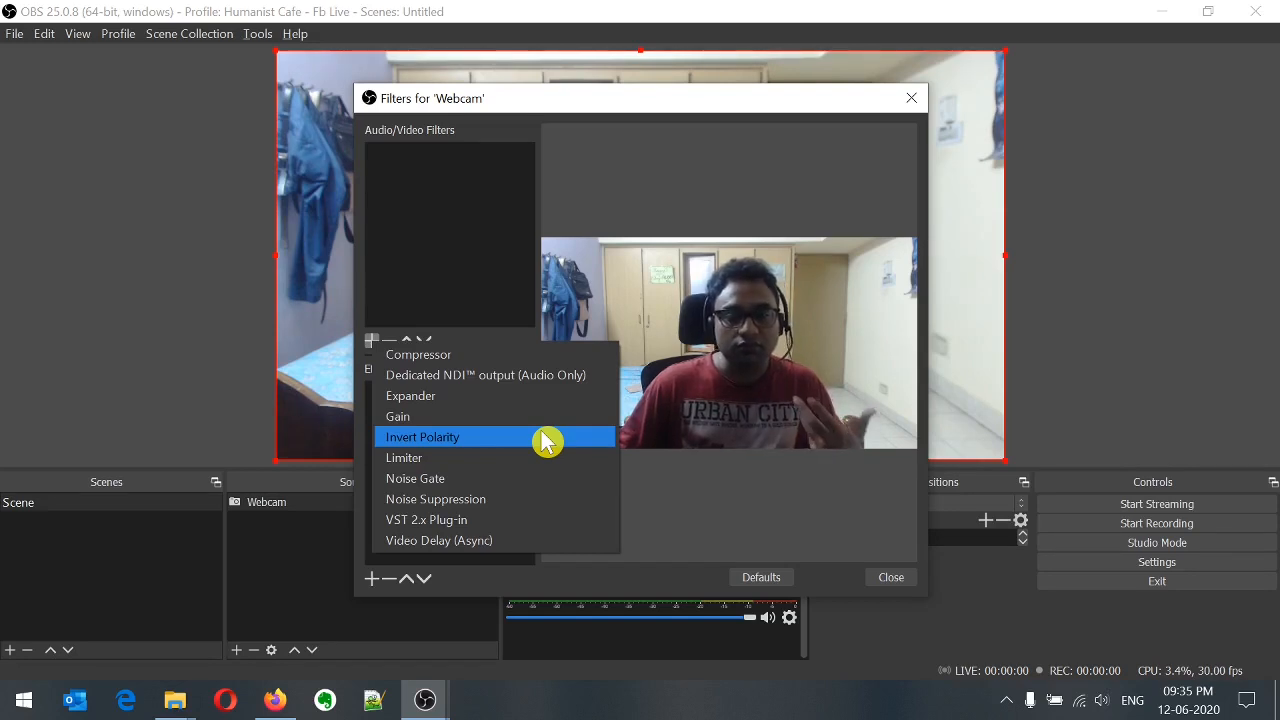
pyautogui.click(455, 258)
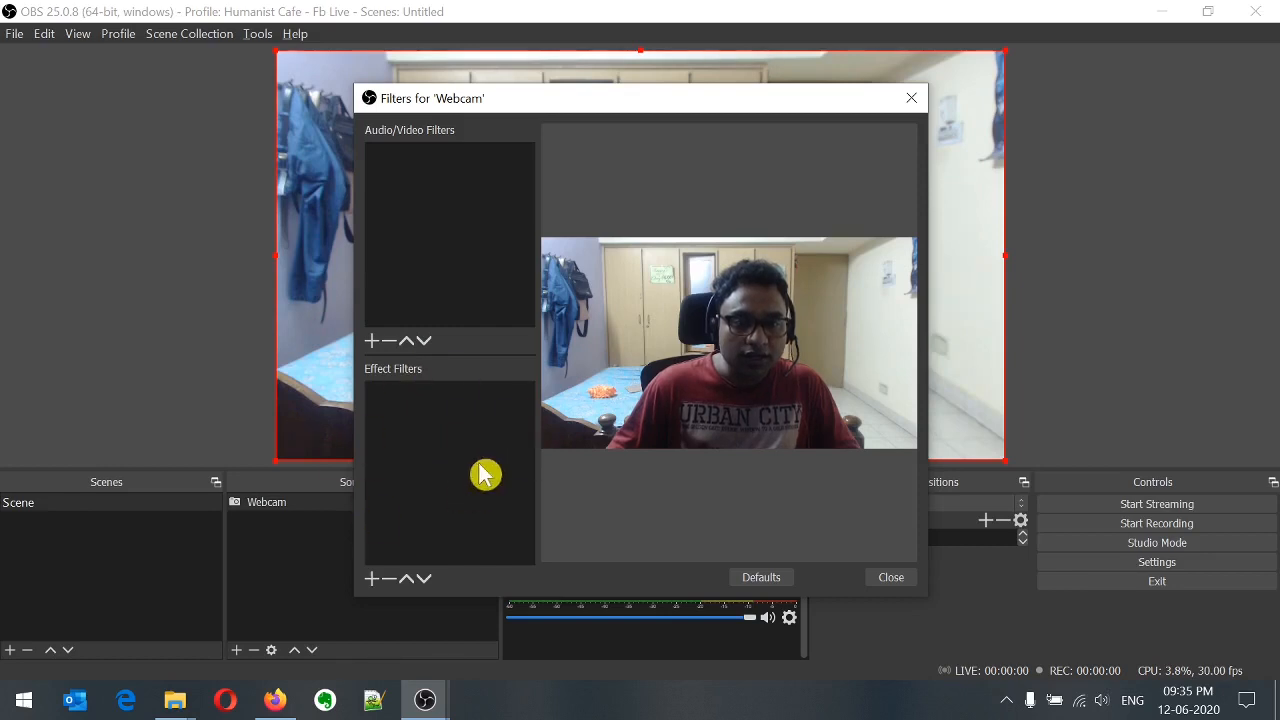
pyautogui.click(375, 580)
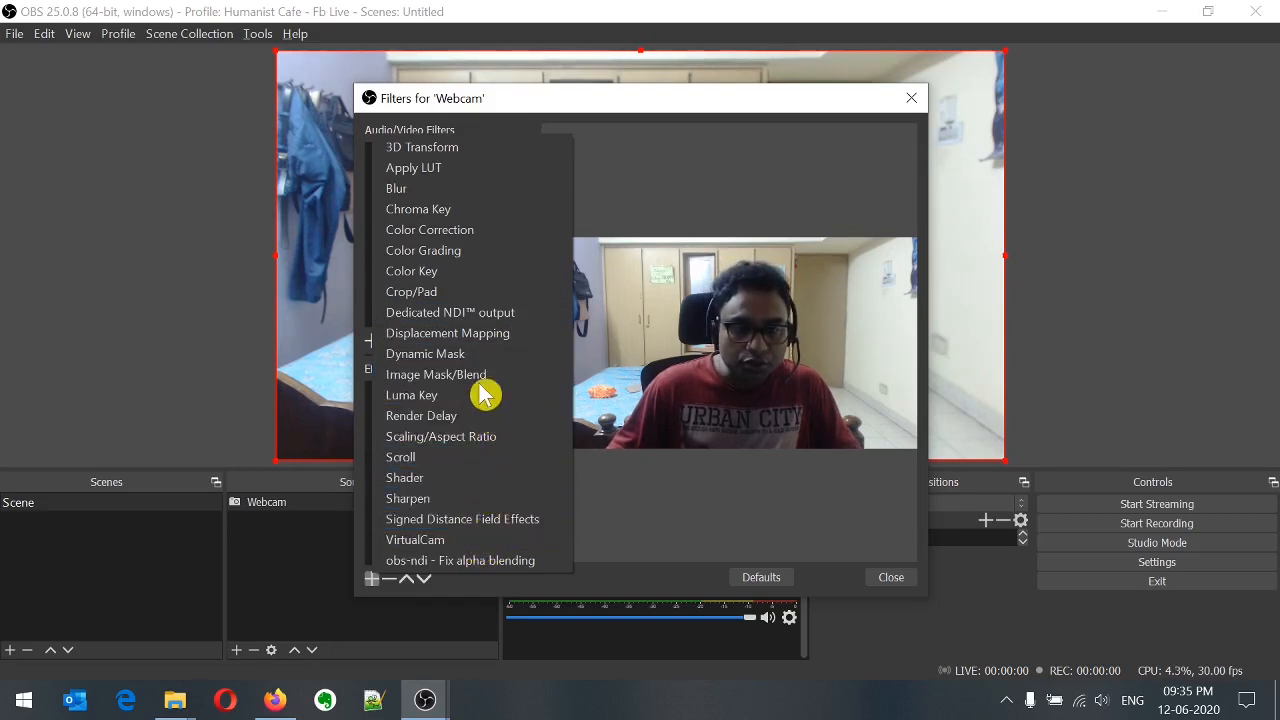
pyautogui.click(452, 292)
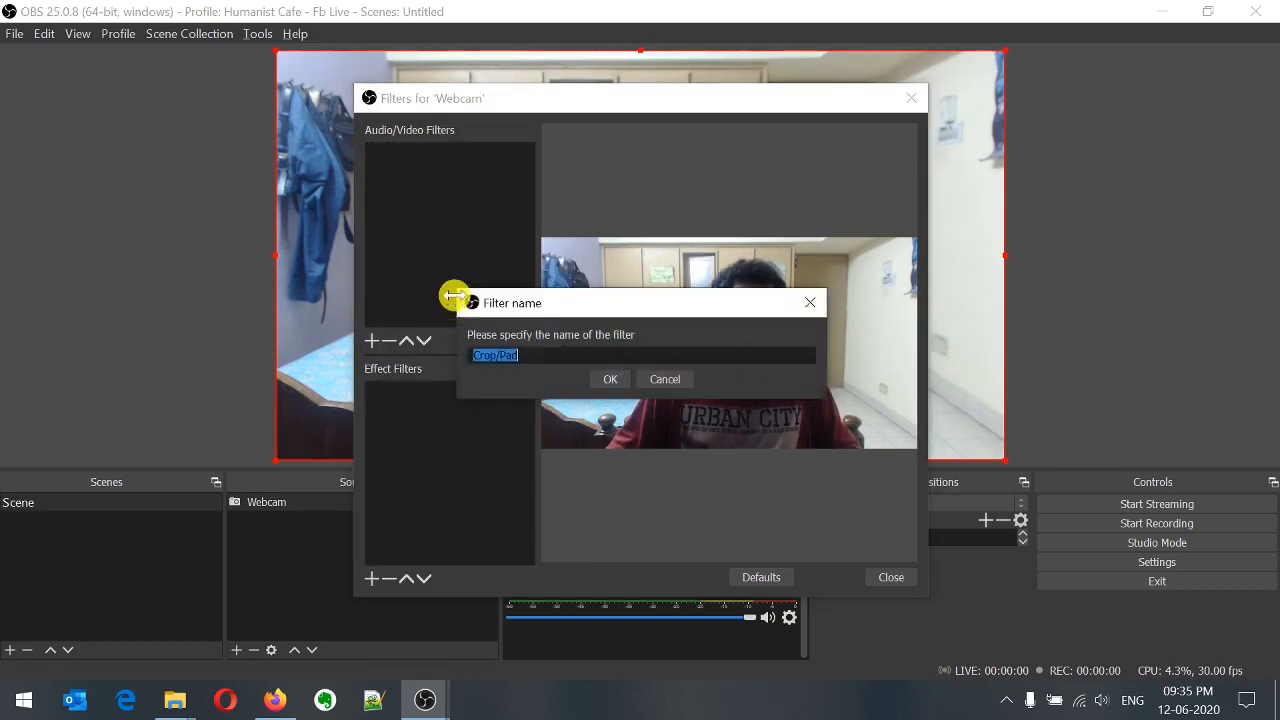
pyautogui.click(612, 384)
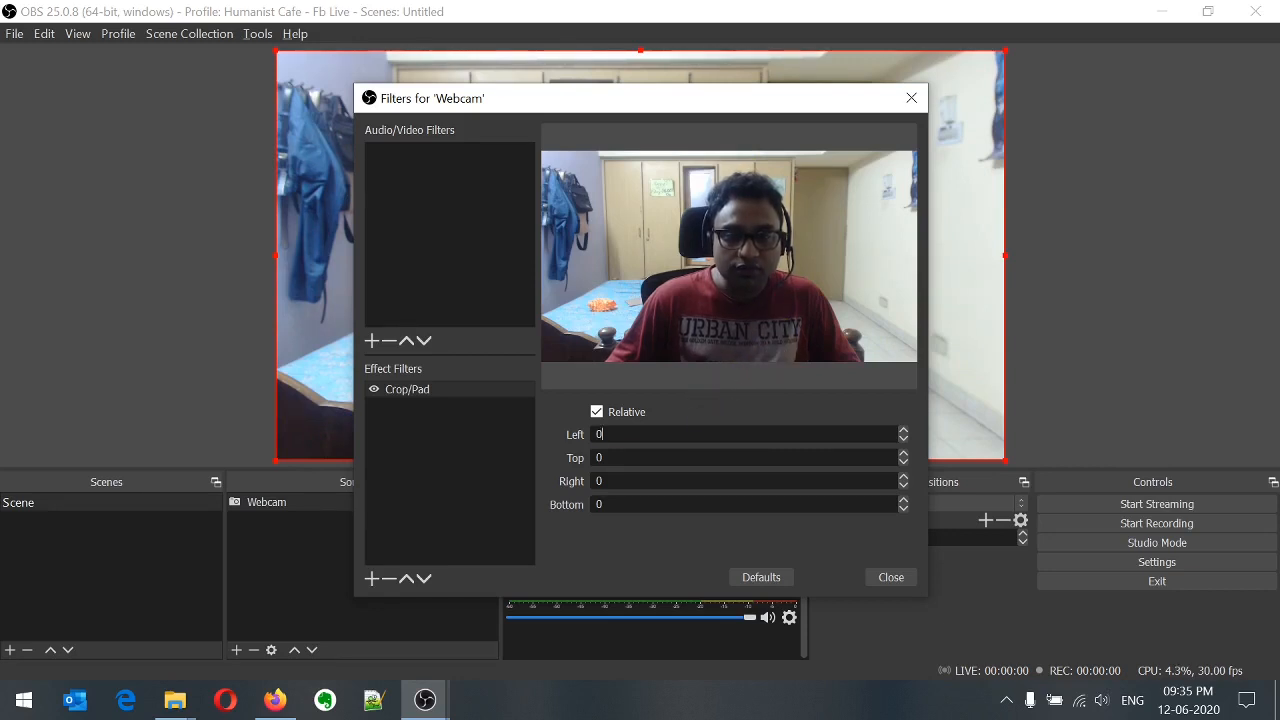
# - Set the Crop/Pad filter's left crop to 300 and inspect the cropped image on the canvas
pyautogui.write('300')
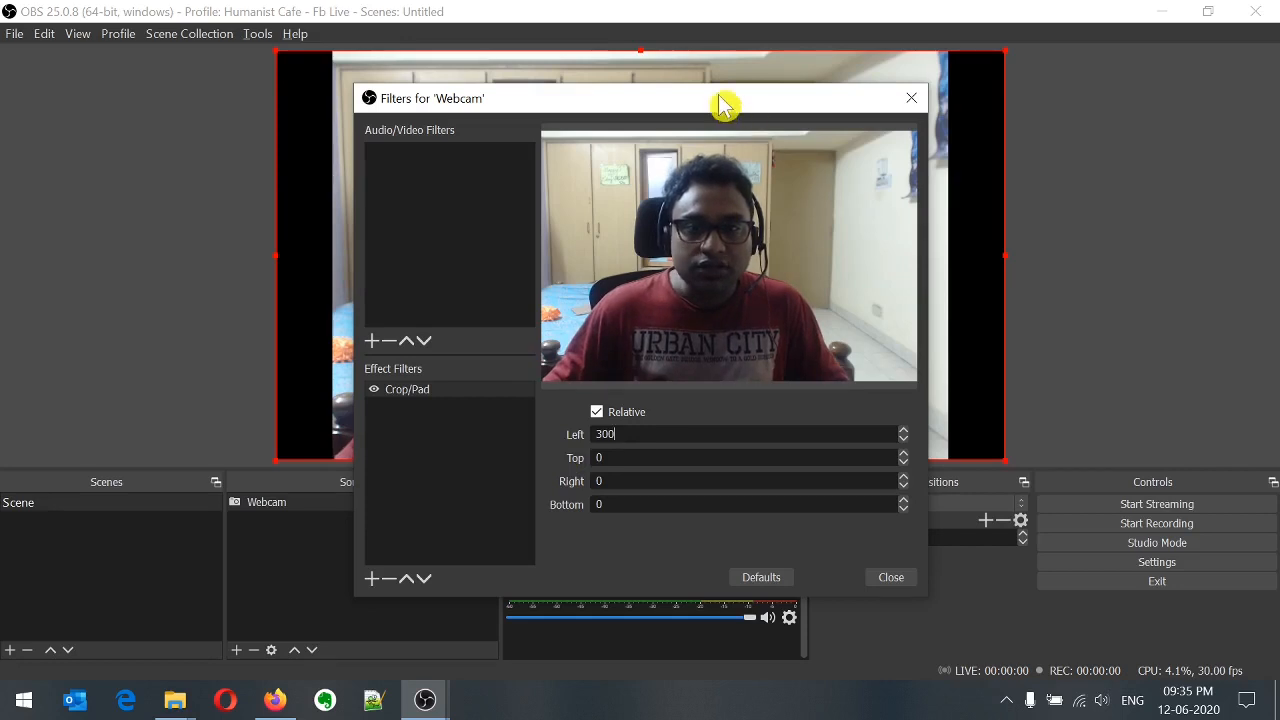
pyautogui.moveTo(725, 103); pyautogui.dragTo(940, 406)
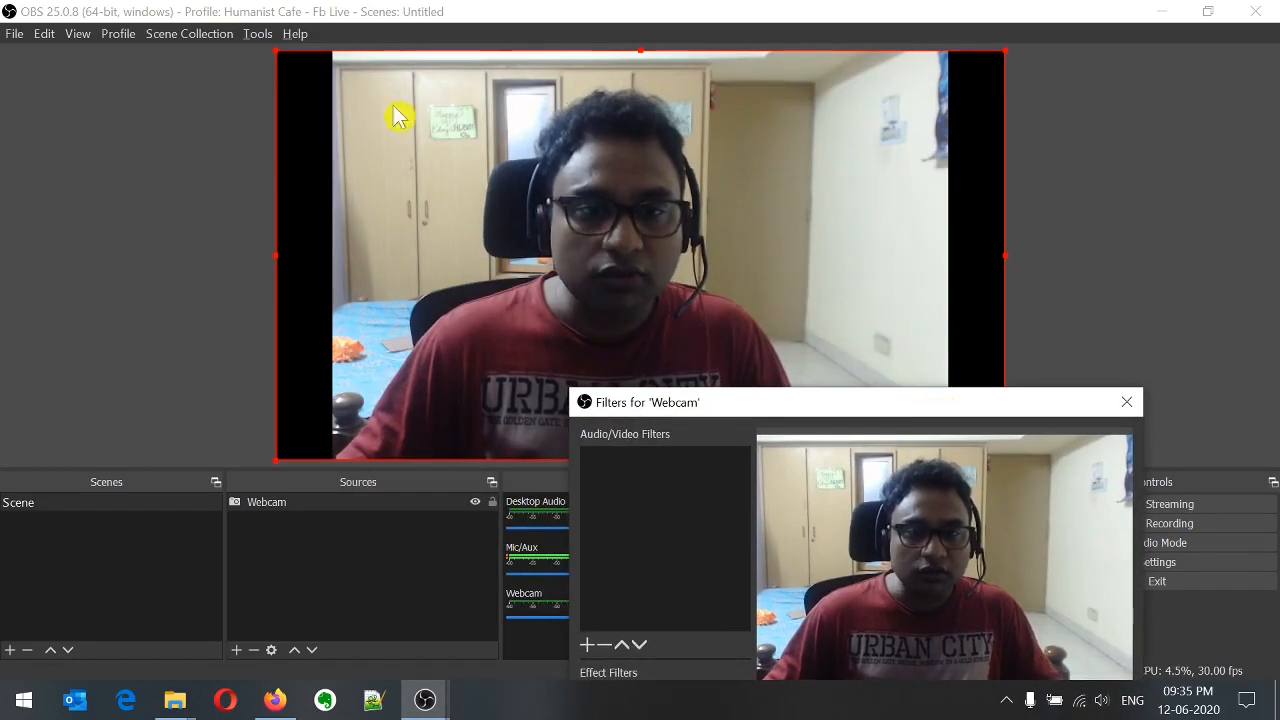
pyautogui.moveTo(943, 400); pyautogui.dragTo(969, 109)
# - Set the Crop/Pad filter's left and right crop values to 600 each and close the filters window
pyautogui.doubleClick(848, 445)
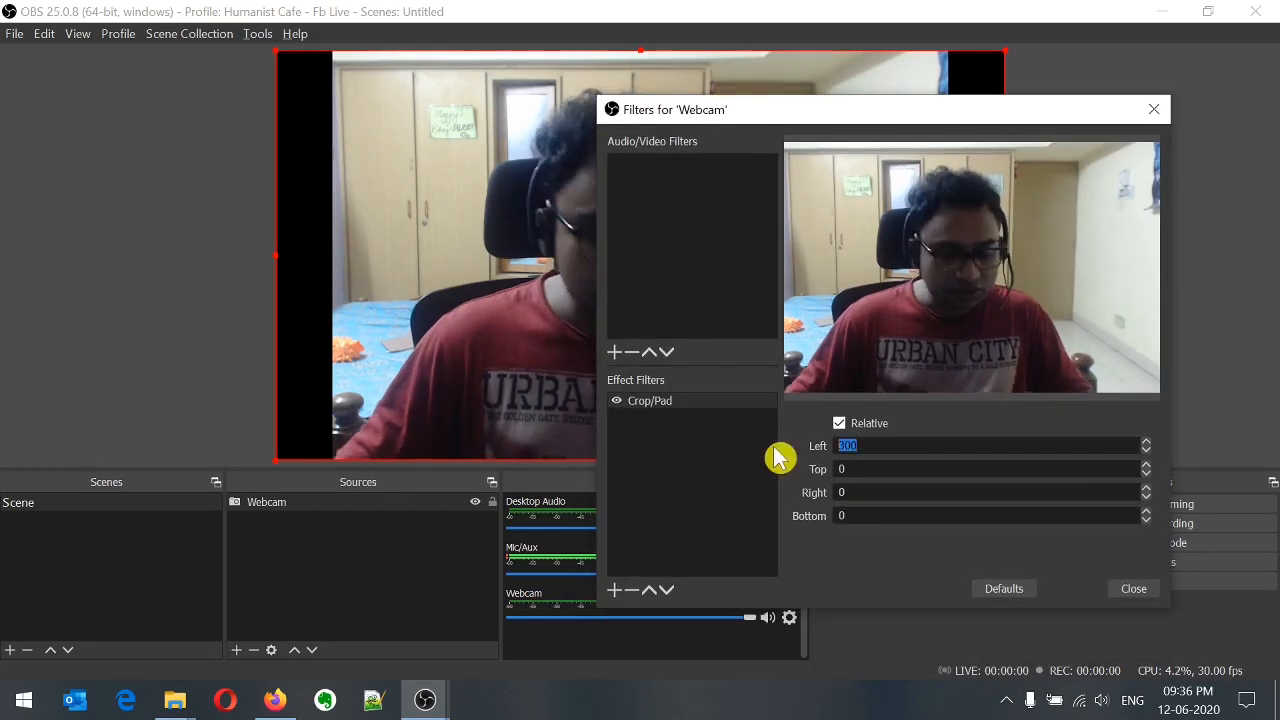
pyautogui.write('600')
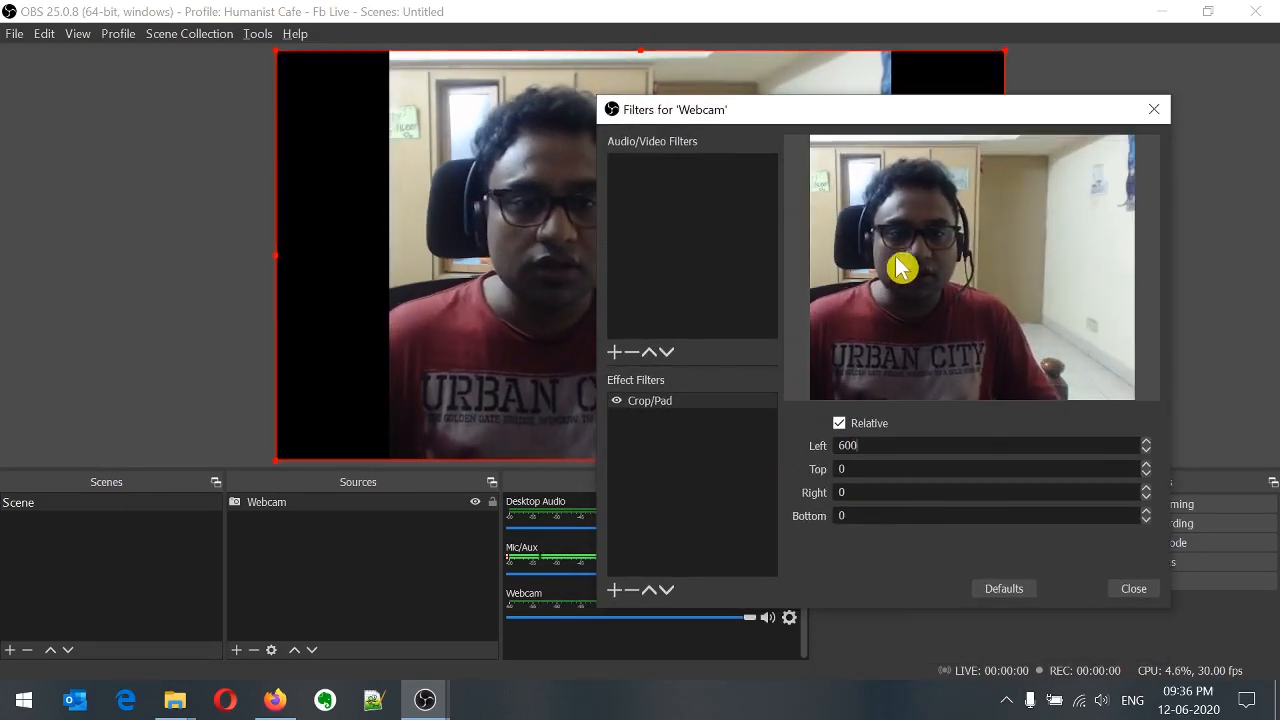
pyautogui.moveTo(978, 127); pyautogui.dragTo(812, 118)
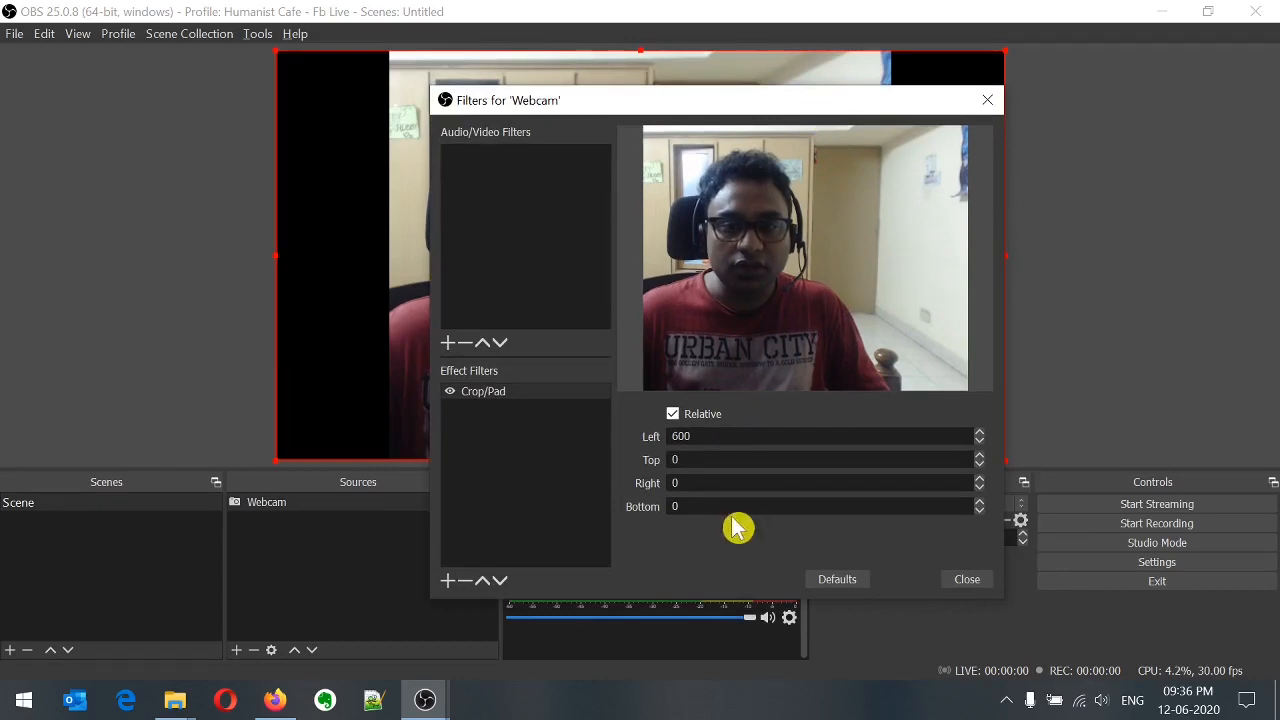
pyautogui.write('600')
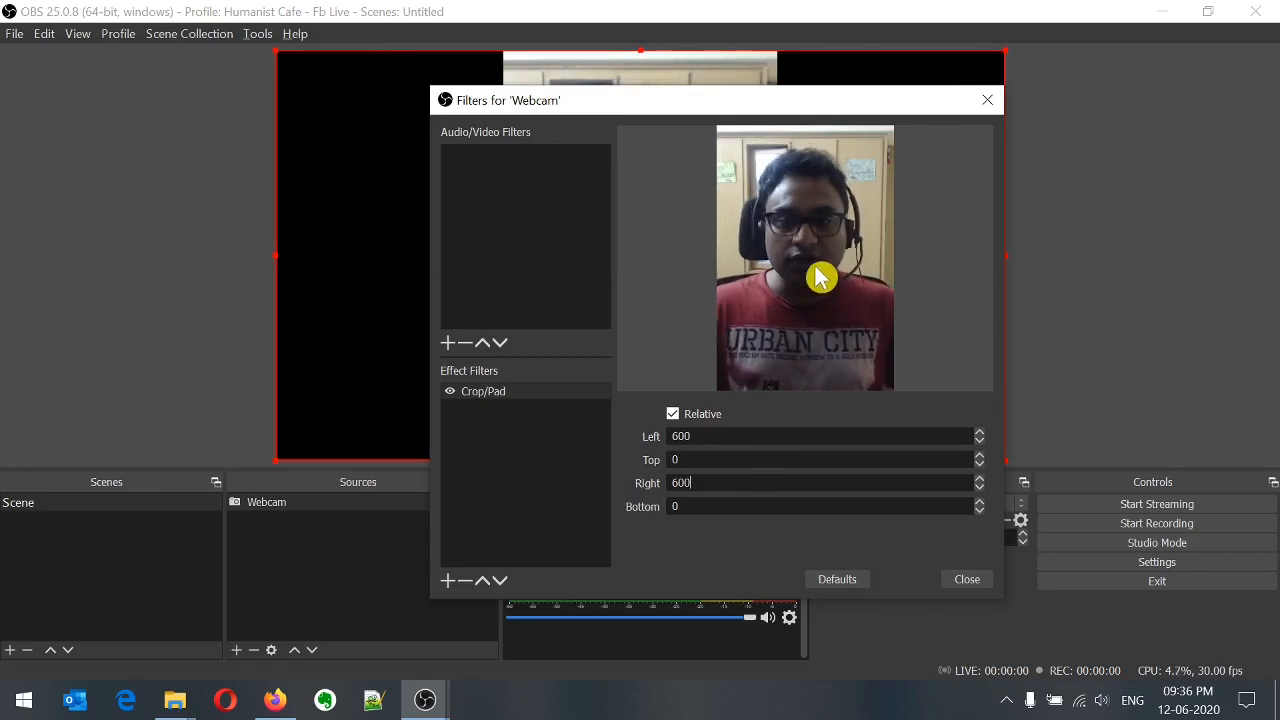
pyautogui.moveTo(783, 108); pyautogui.dragTo(771, 161)
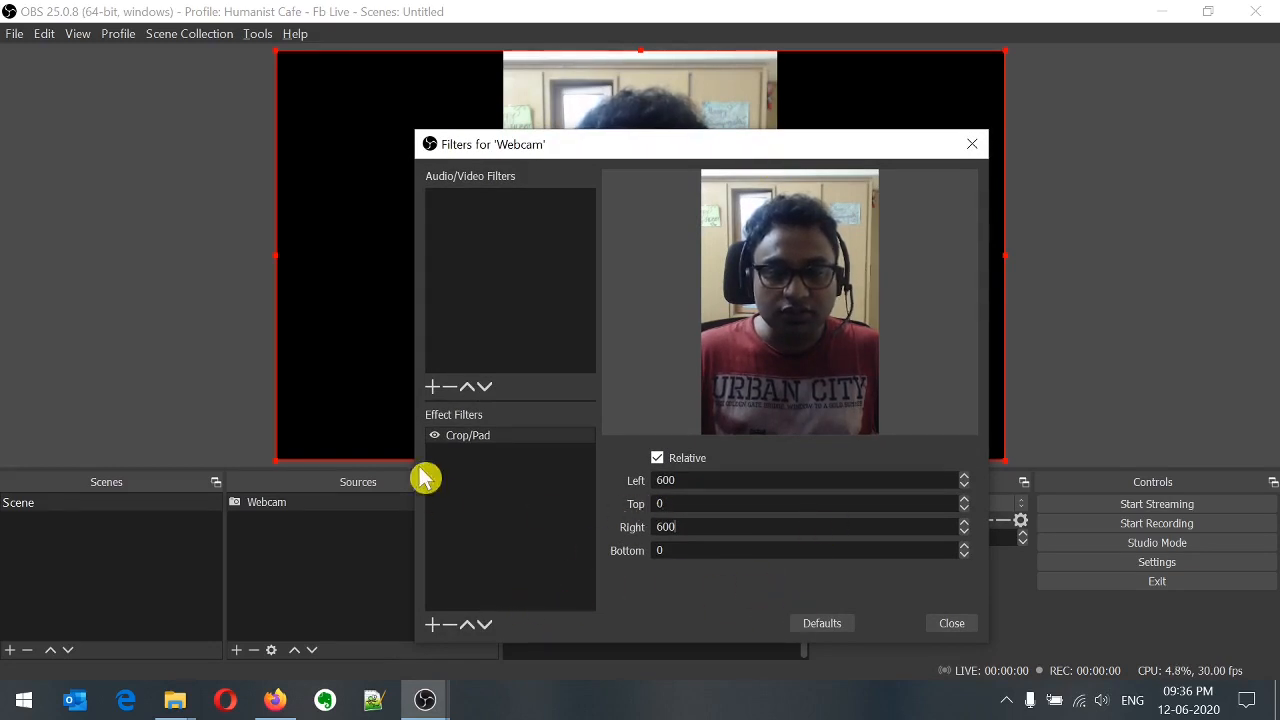
pyautogui.click(951, 623)
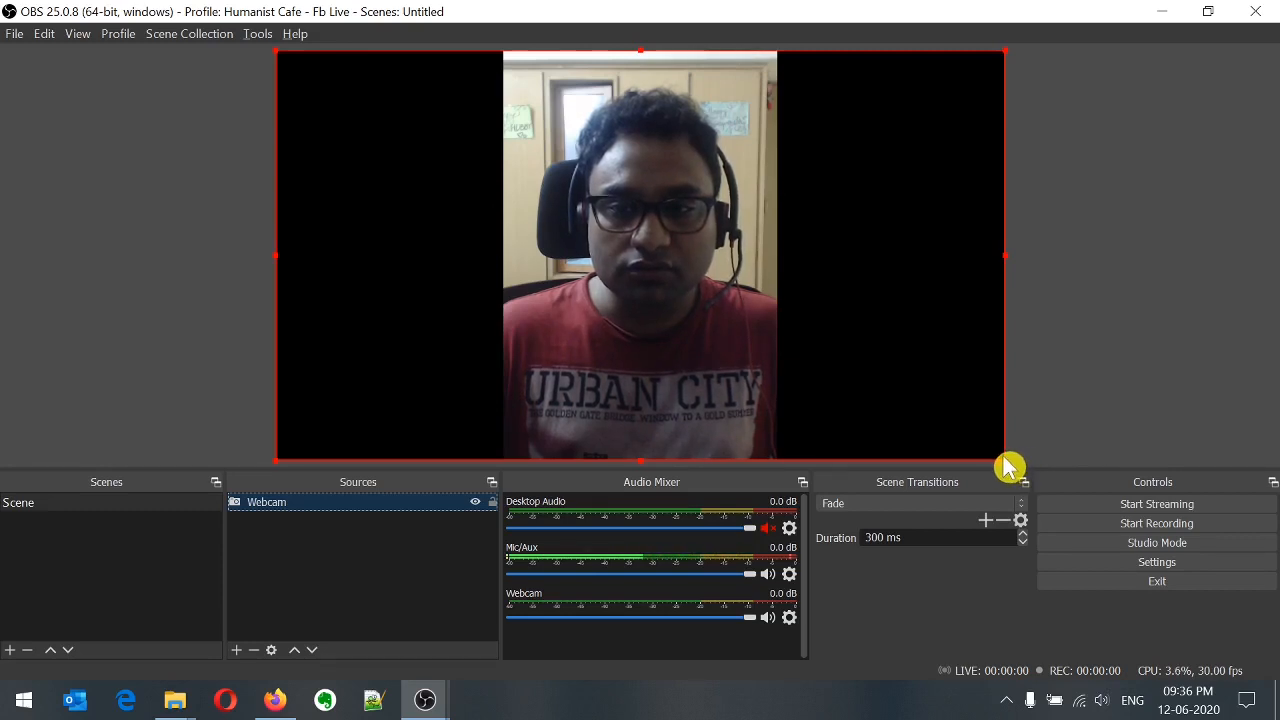
# - Scale the cropped webcam source down to just under two thirds of the canvas width and move it against the canvas's right edge
pyautogui.moveTo(1010, 468); pyautogui.dragTo(690, 290)
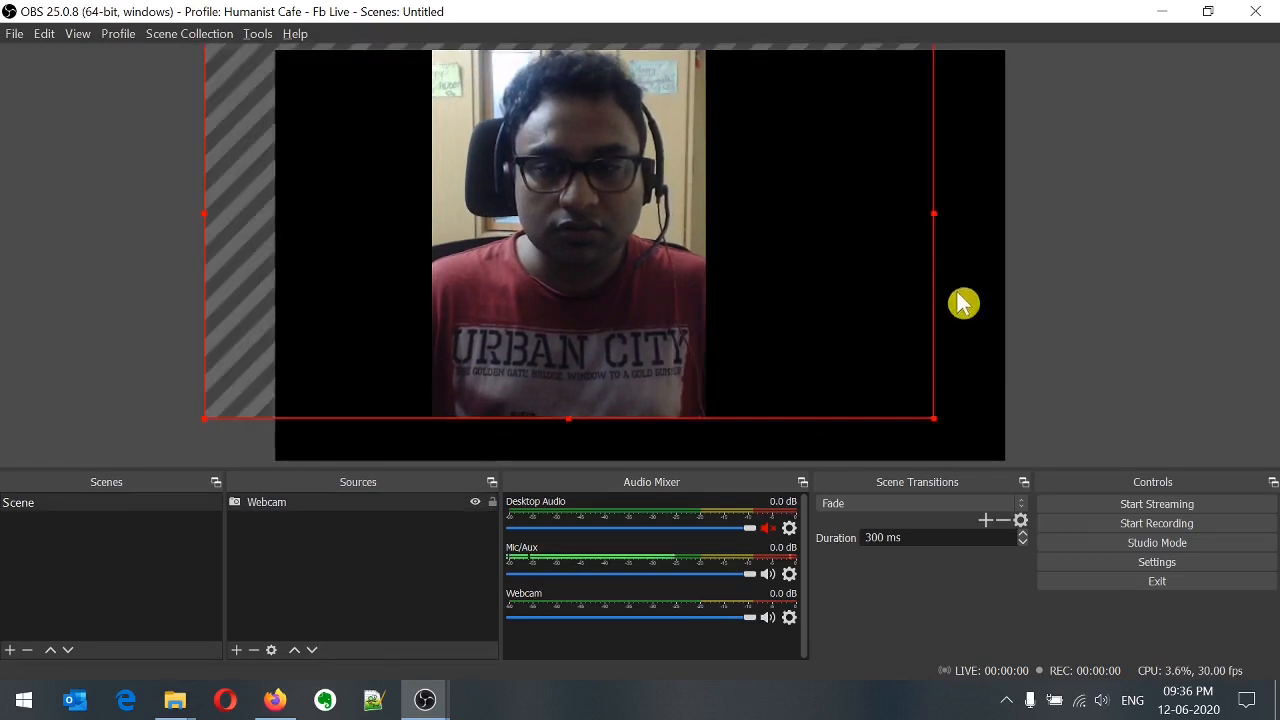
pyautogui.moveTo(946, 430); pyautogui.dragTo(669, 274)
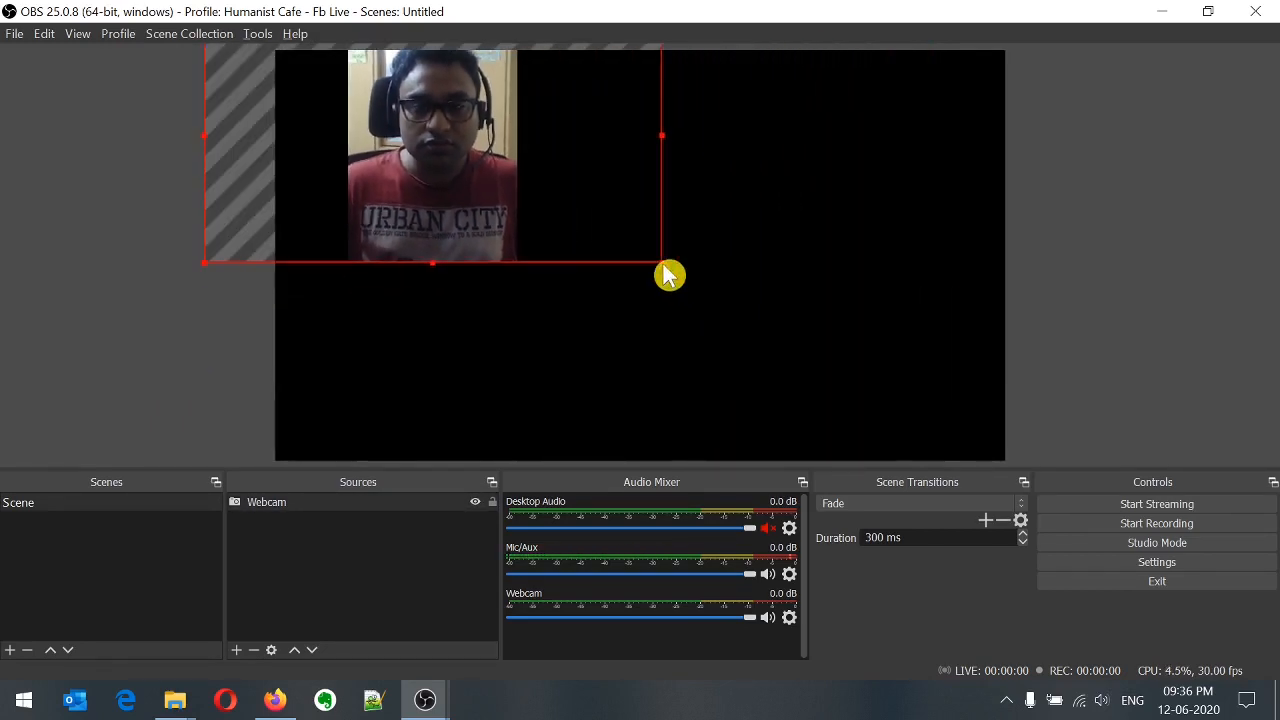
pyautogui.moveTo(503, 174); pyautogui.dragTo(848, 287)
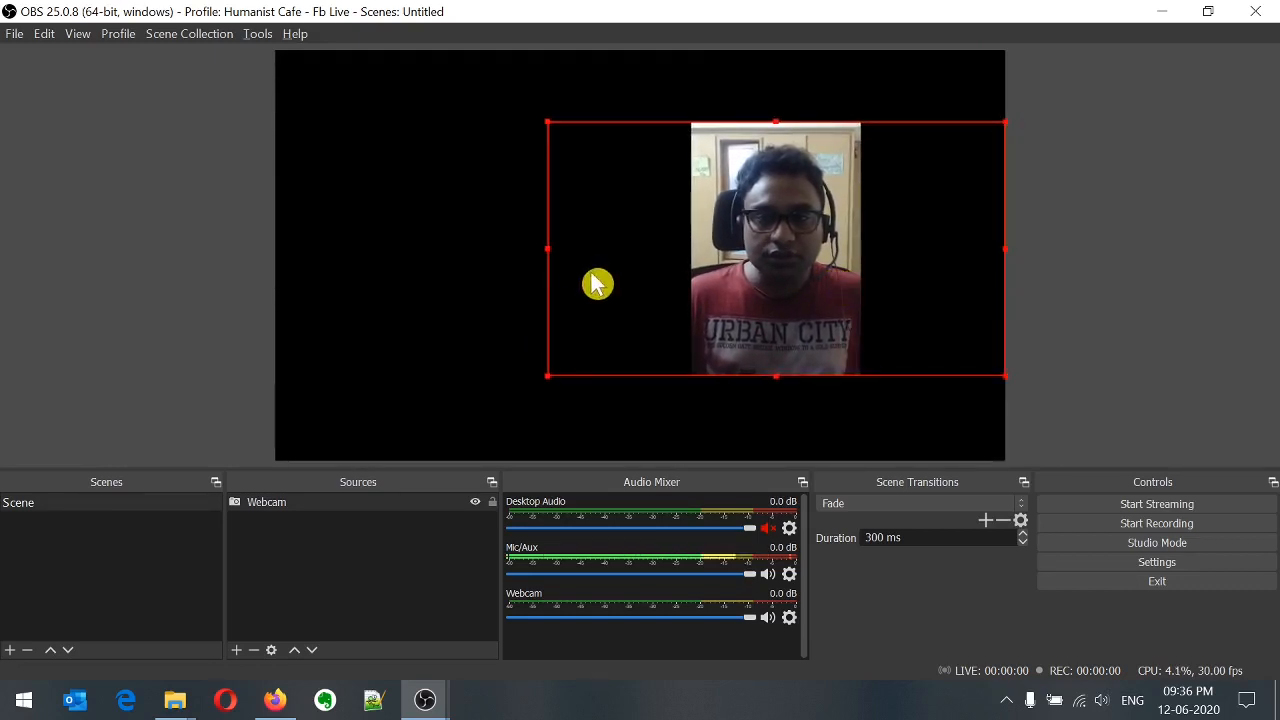
# - Switch the Webcam Crop/Pad filter's Relative option off and back on to compare both crop modes, and close the filters window
pyautogui.rightClick(350, 502)
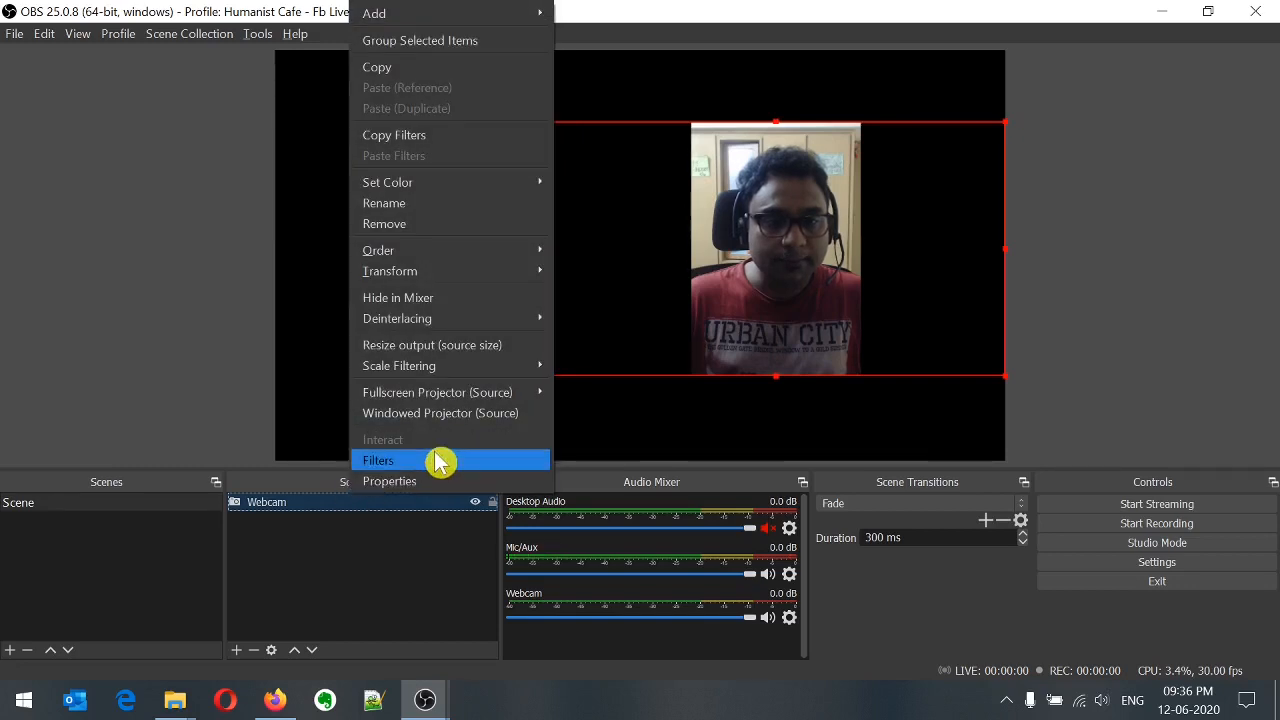
pyautogui.click(437, 459)
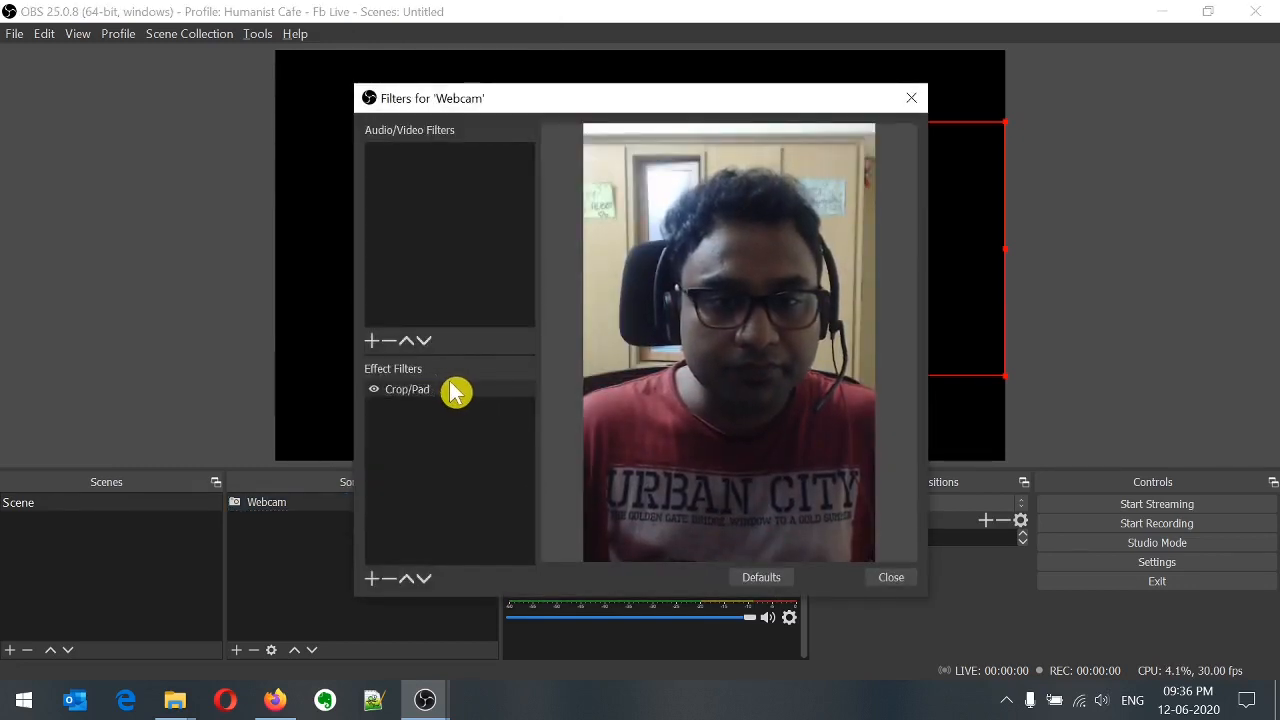
pyautogui.moveTo(714, 100); pyautogui.dragTo(668, 26)
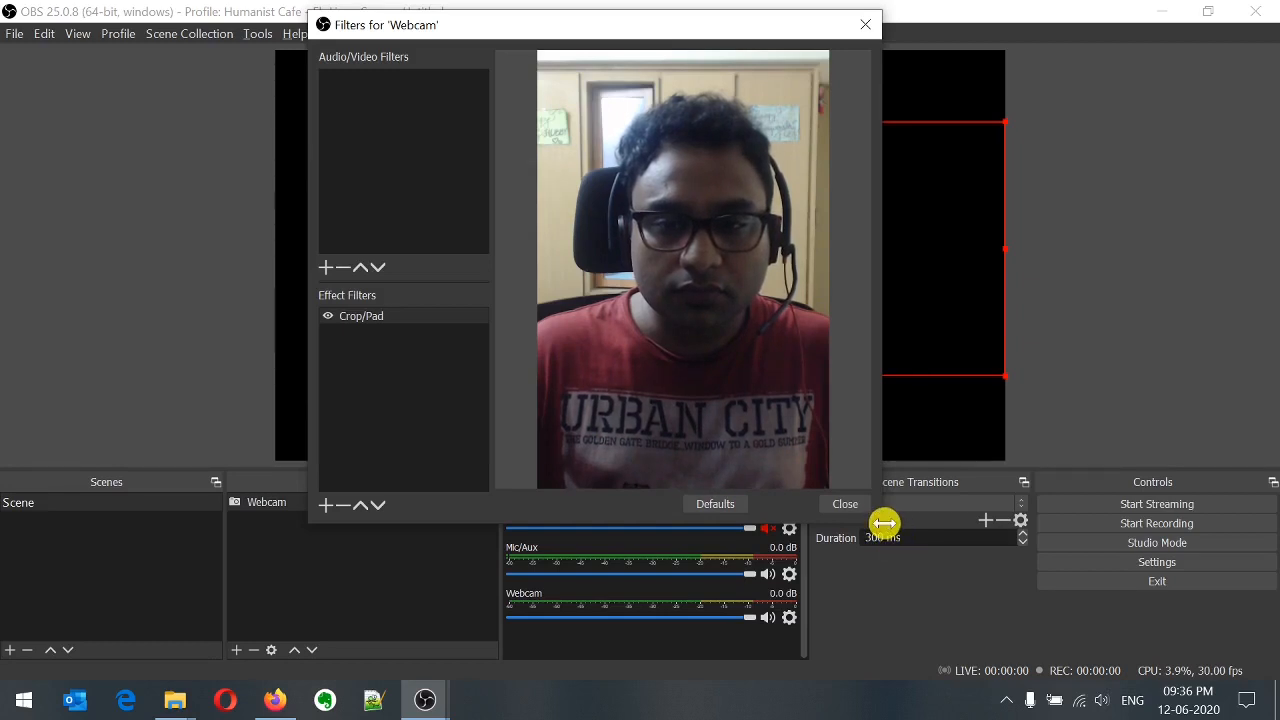
pyautogui.moveTo(882, 524); pyautogui.dragTo(1163, 604)
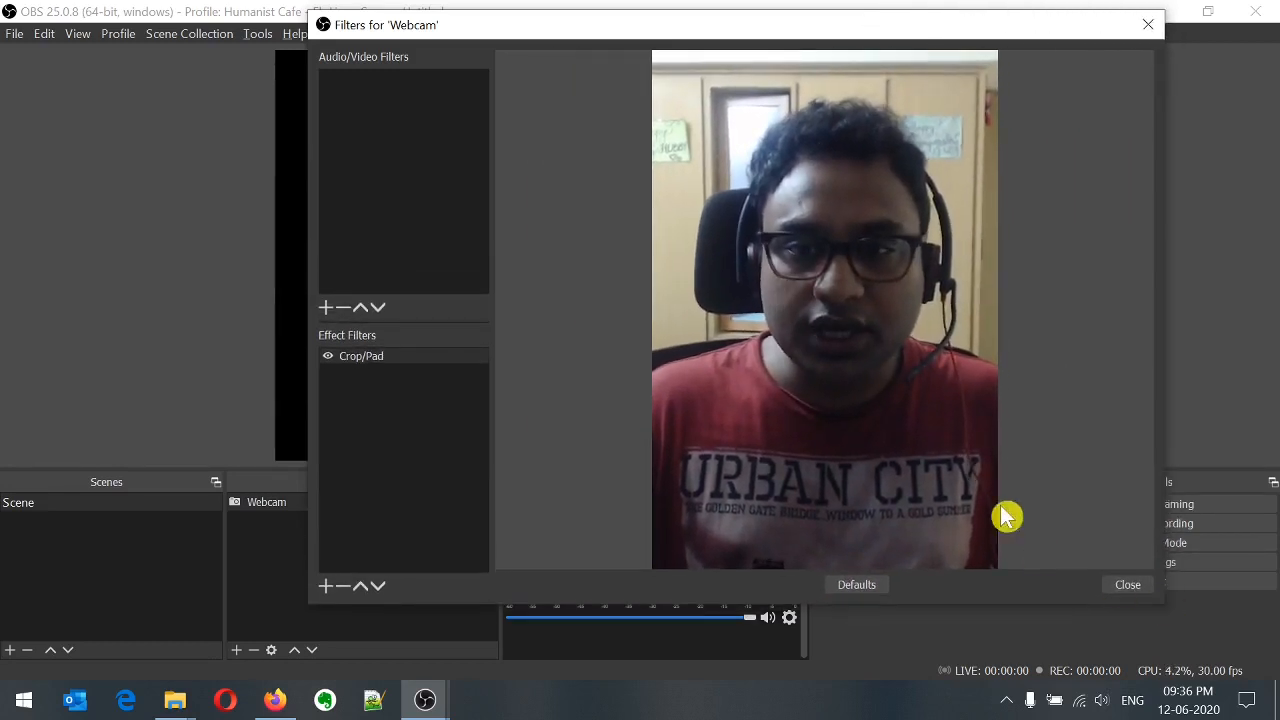
pyautogui.click(397, 358)
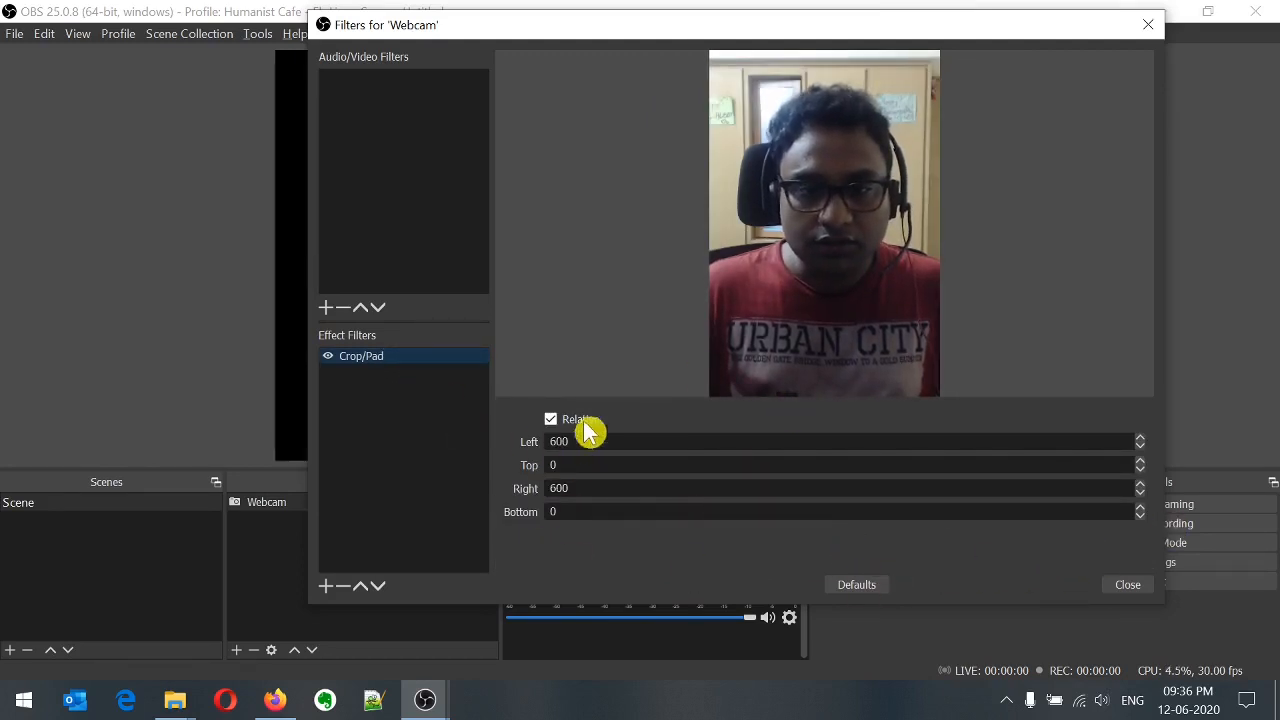
pyautogui.click(550, 420)
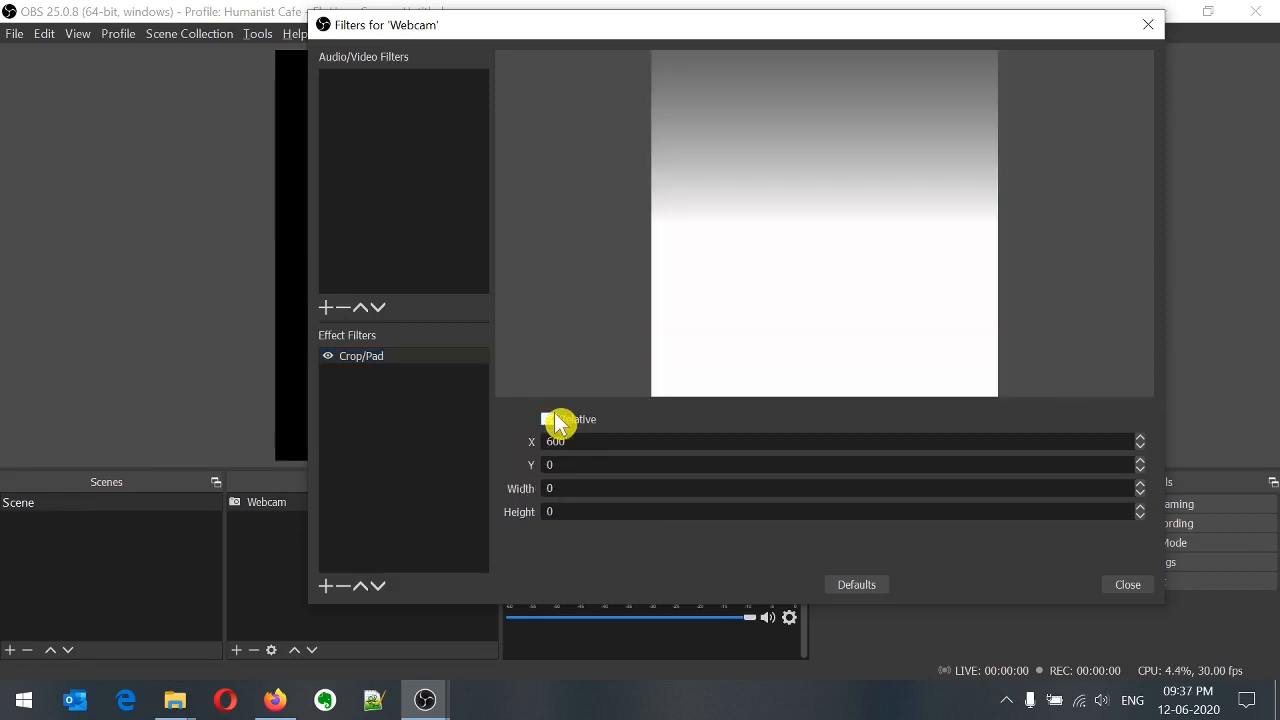
pyautogui.click(551, 420)
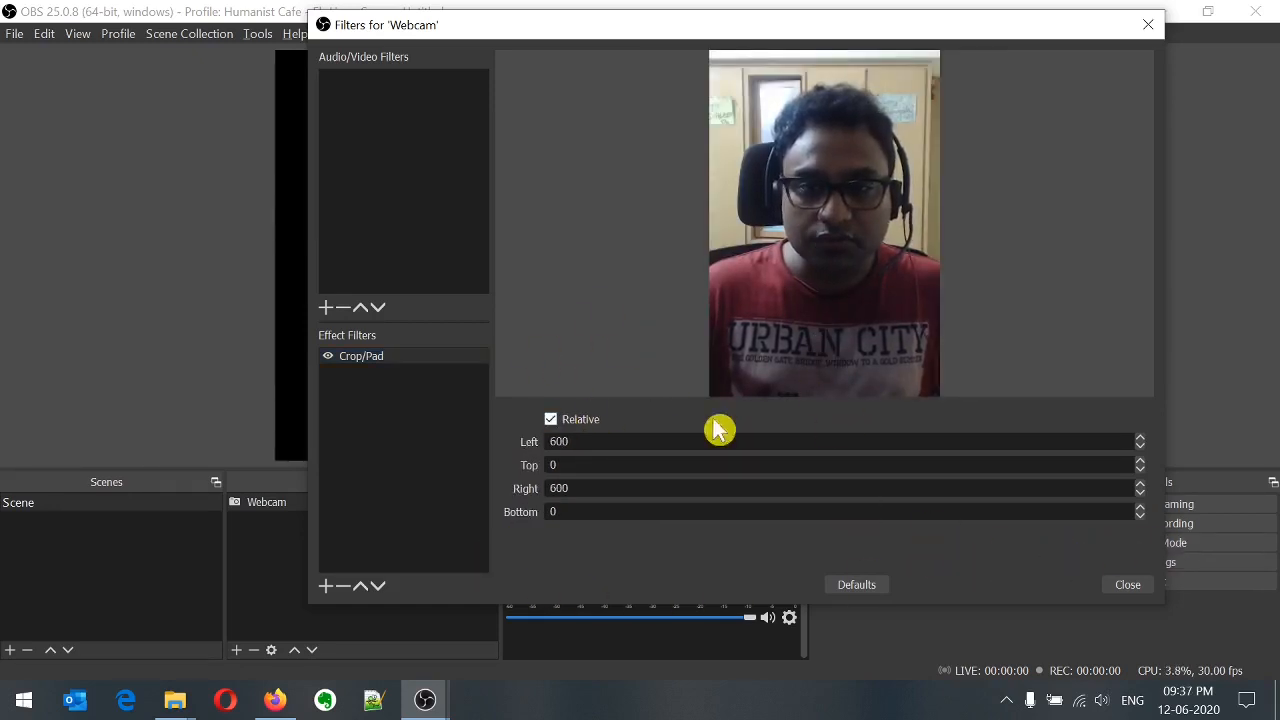
pyautogui.click(1127, 585)
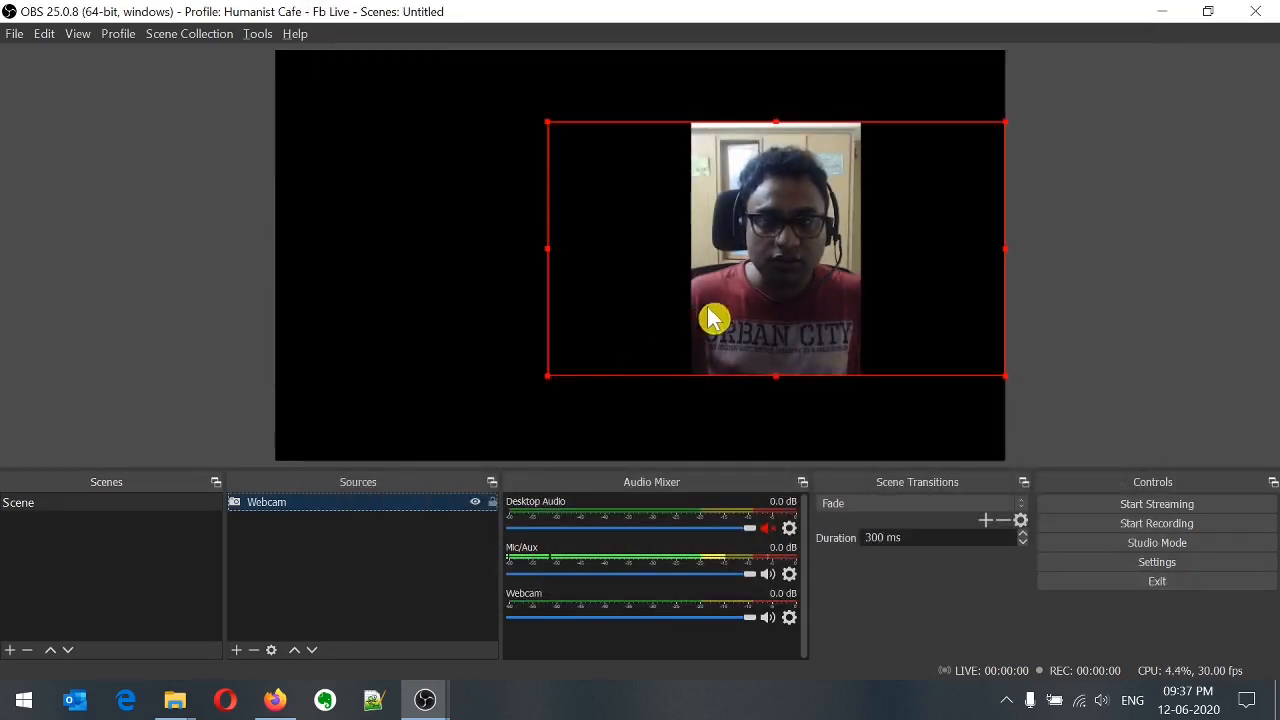
# - Move the webcam source so its cropped image sits against the canvas's right edge, with the empty padding overhanging the canvas
pyautogui.moveTo(797, 335)
pyautogui.mouseDown()
pyautogui.moveTo(766, 331)
pyautogui.moveTo(792, 330)
pyautogui.mouseUp()
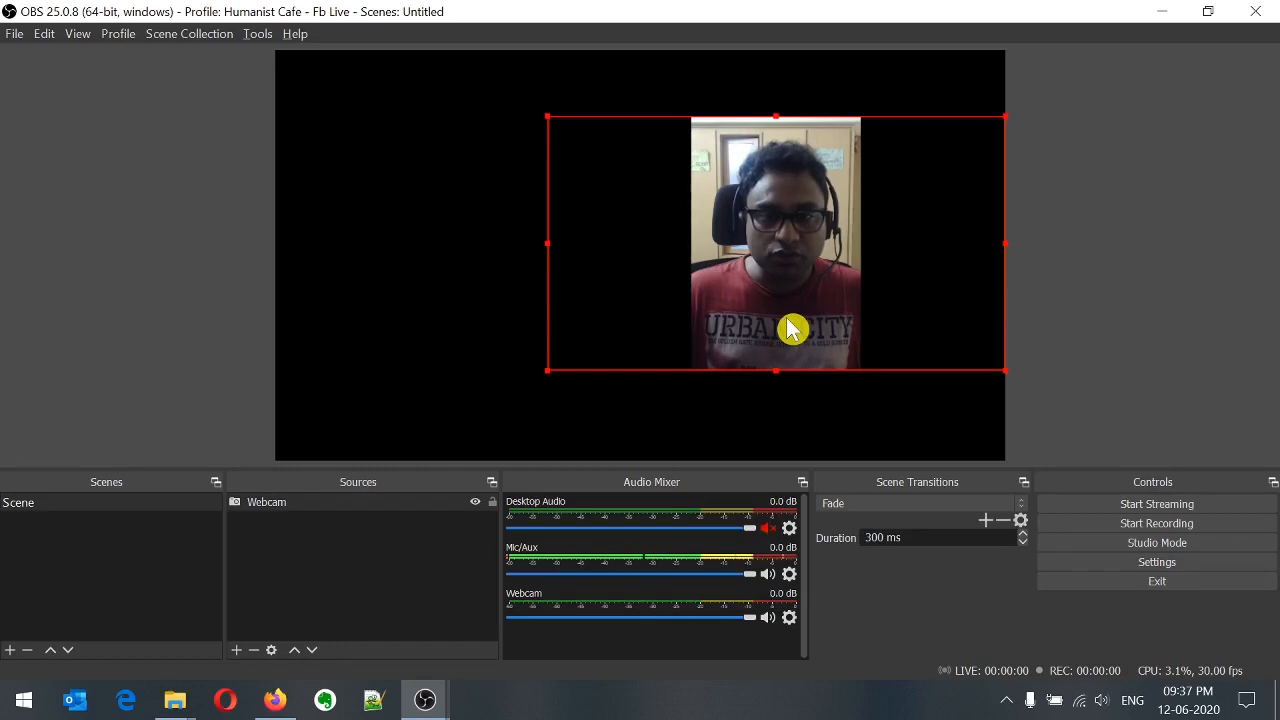
pyautogui.moveTo(792, 330)
pyautogui.mouseDown()
pyautogui.moveTo(770, 326)
pyautogui.moveTo(932, 330)
pyautogui.mouseUp()
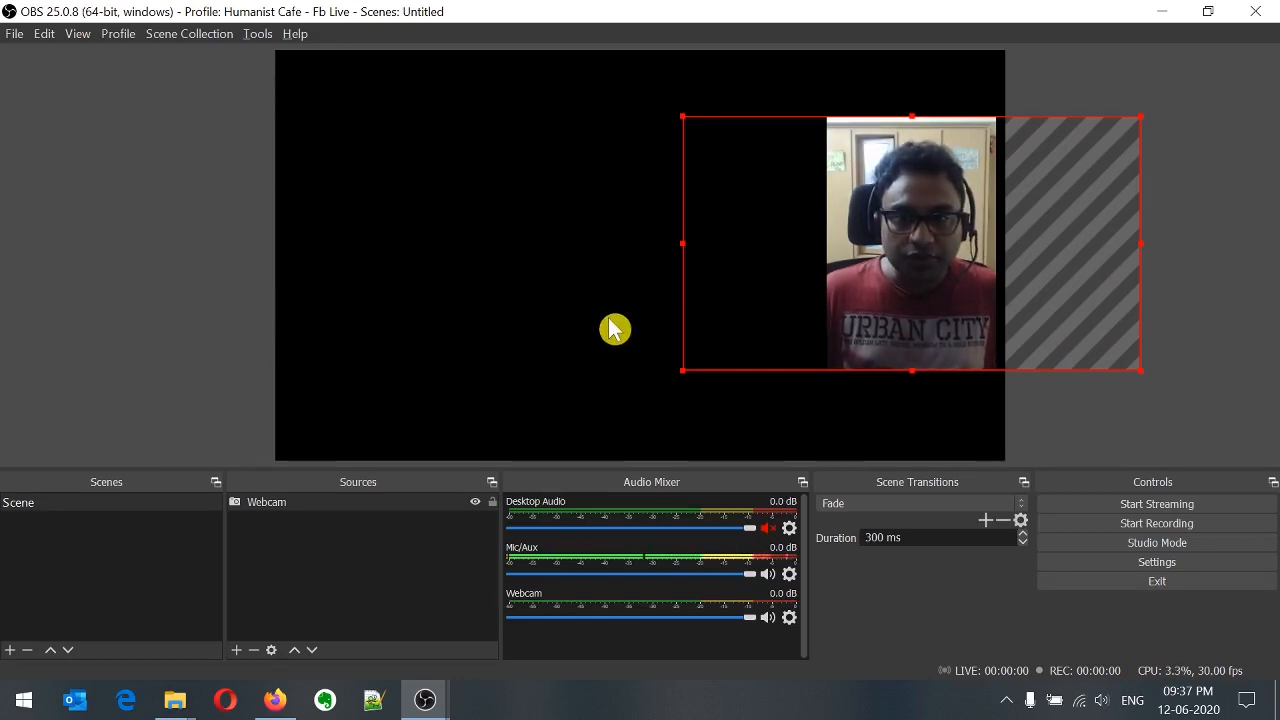
pyautogui.moveTo(910, 300); pyautogui.dragTo(912, 302)
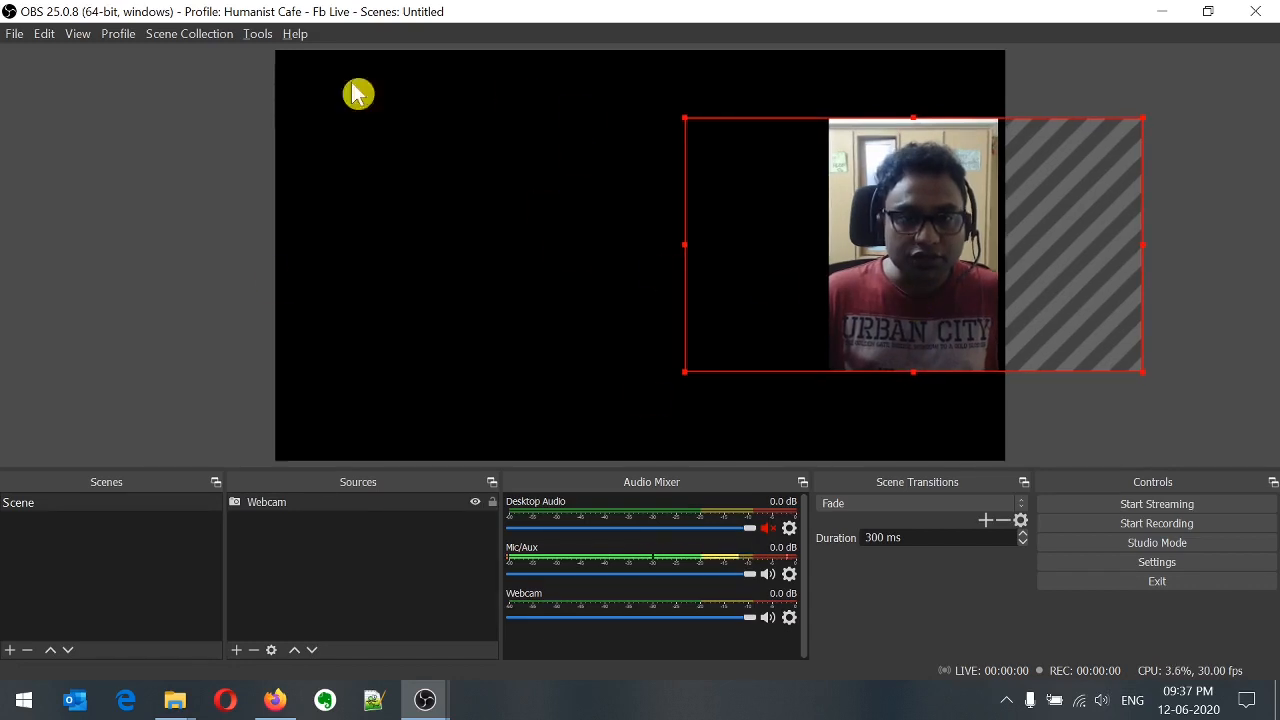
# - Add a new, visible Image source to the scene under its default name
pyautogui.click(236, 651)
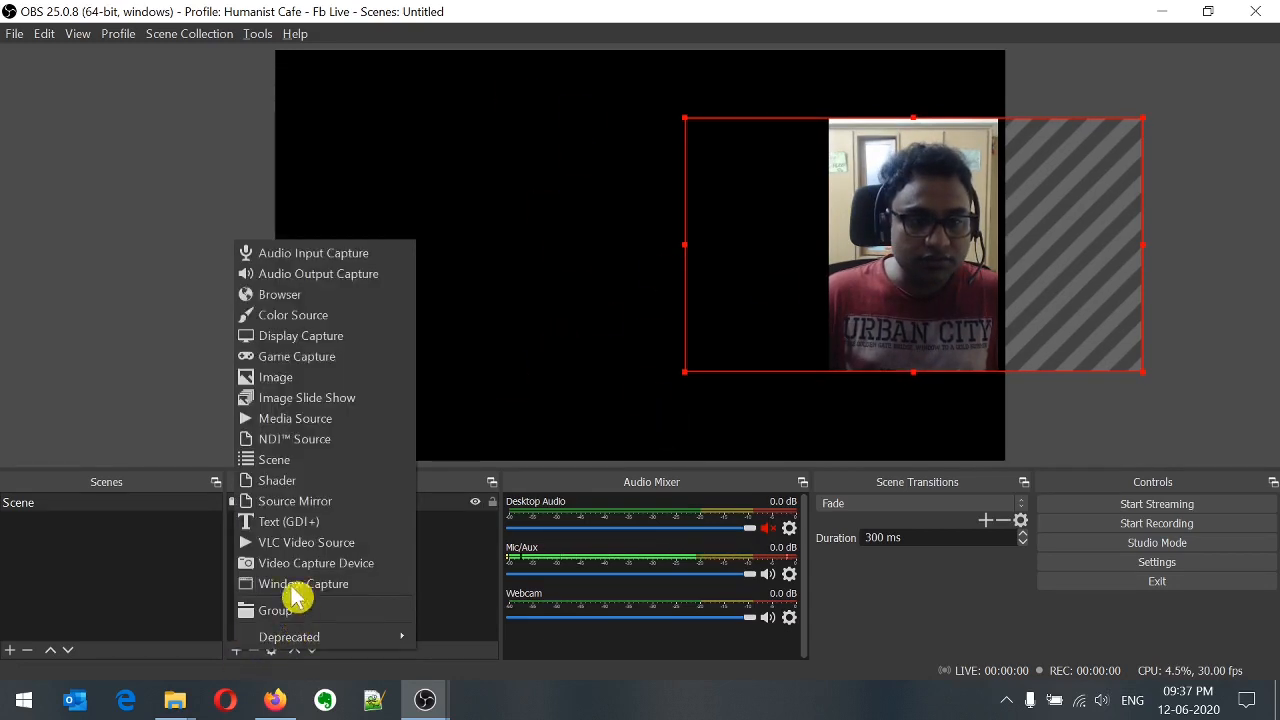
pyautogui.click(342, 382)
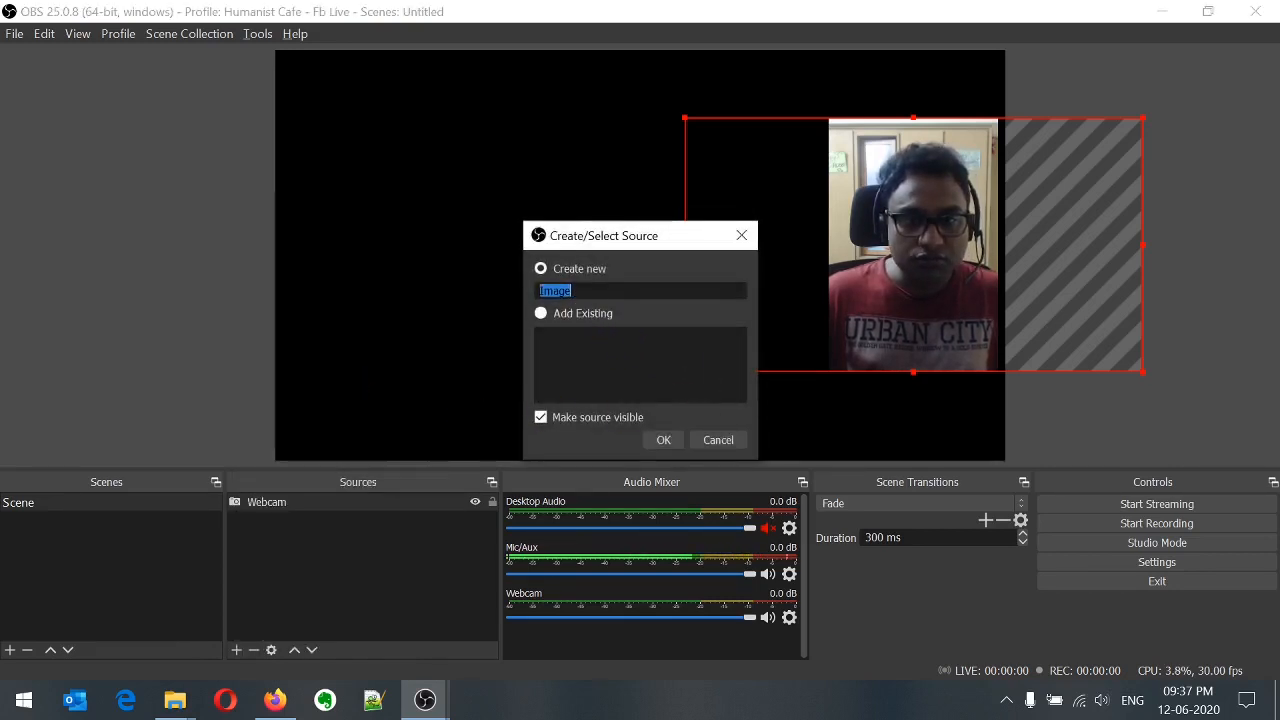
pyautogui.click(664, 446)
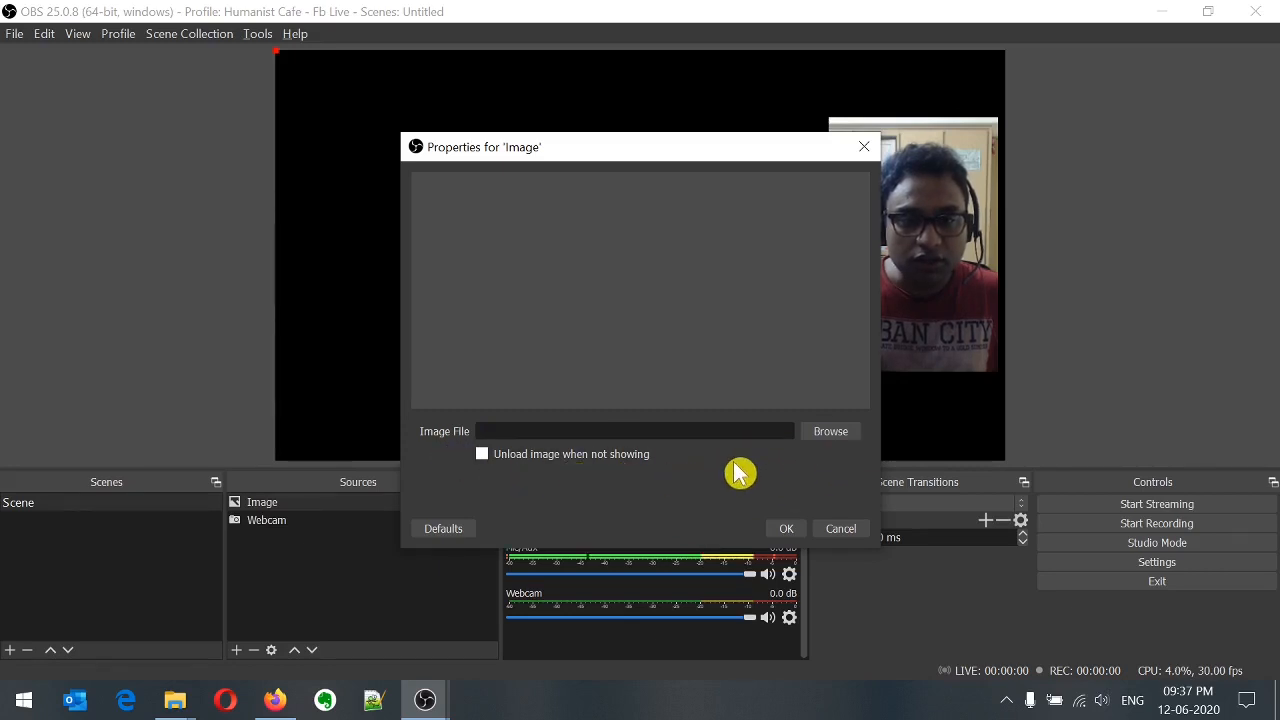
# - Load 187_1003705_americas_dxm.png from the Photos/Wallpapers/Space folder on drive D: into the Image source and confirm its properties
pyautogui.click(843, 434)
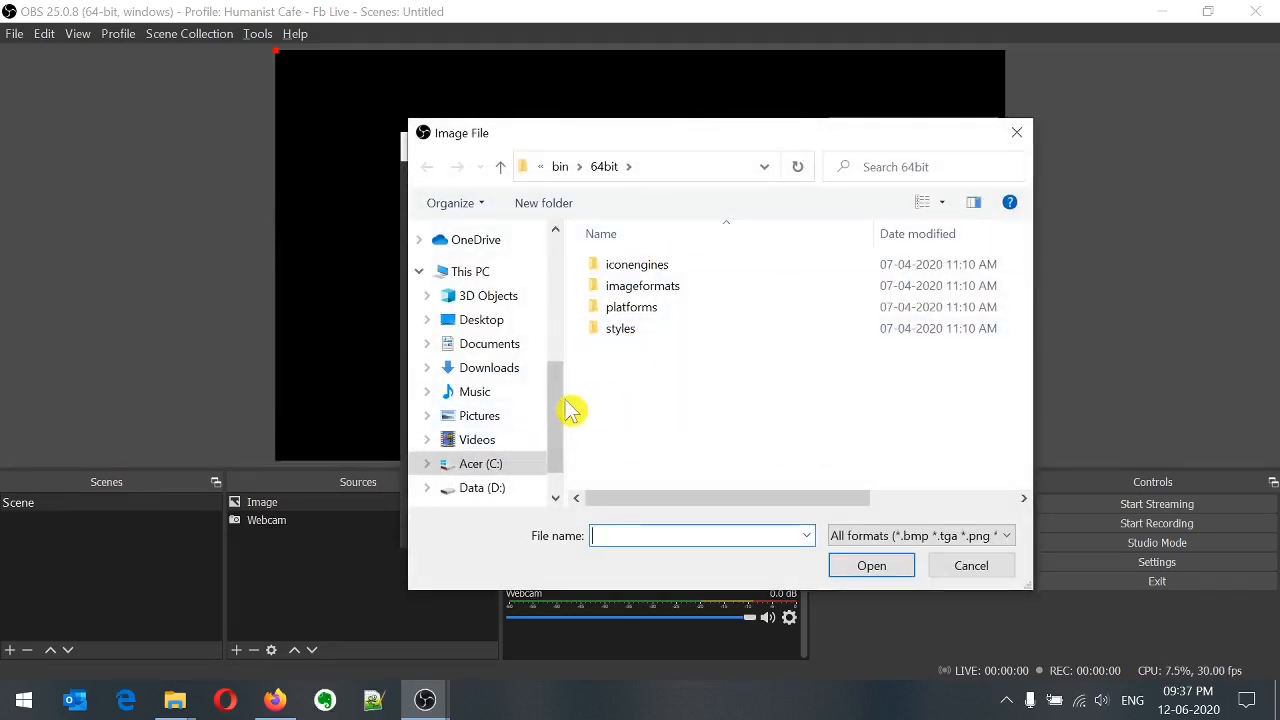
pyautogui.moveTo(560, 411); pyautogui.dragTo(563, 466)
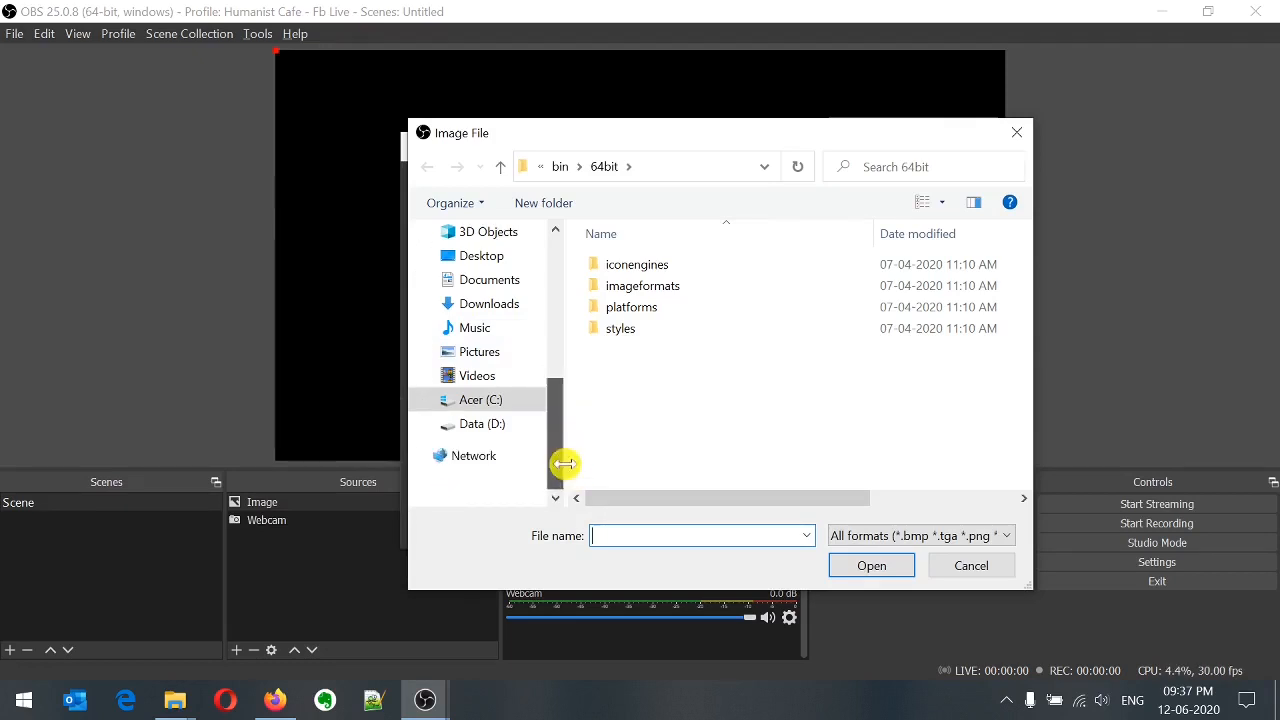
pyautogui.click(484, 426)
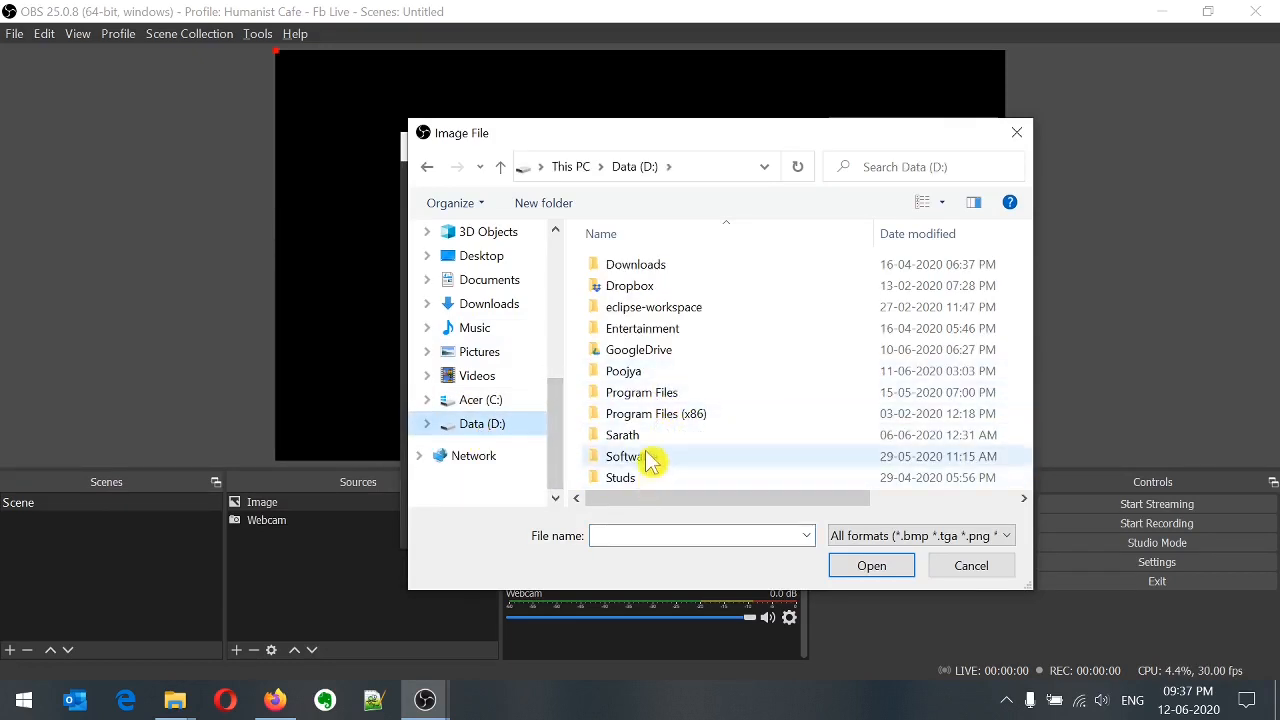
pyautogui.doubleClick(648, 437)
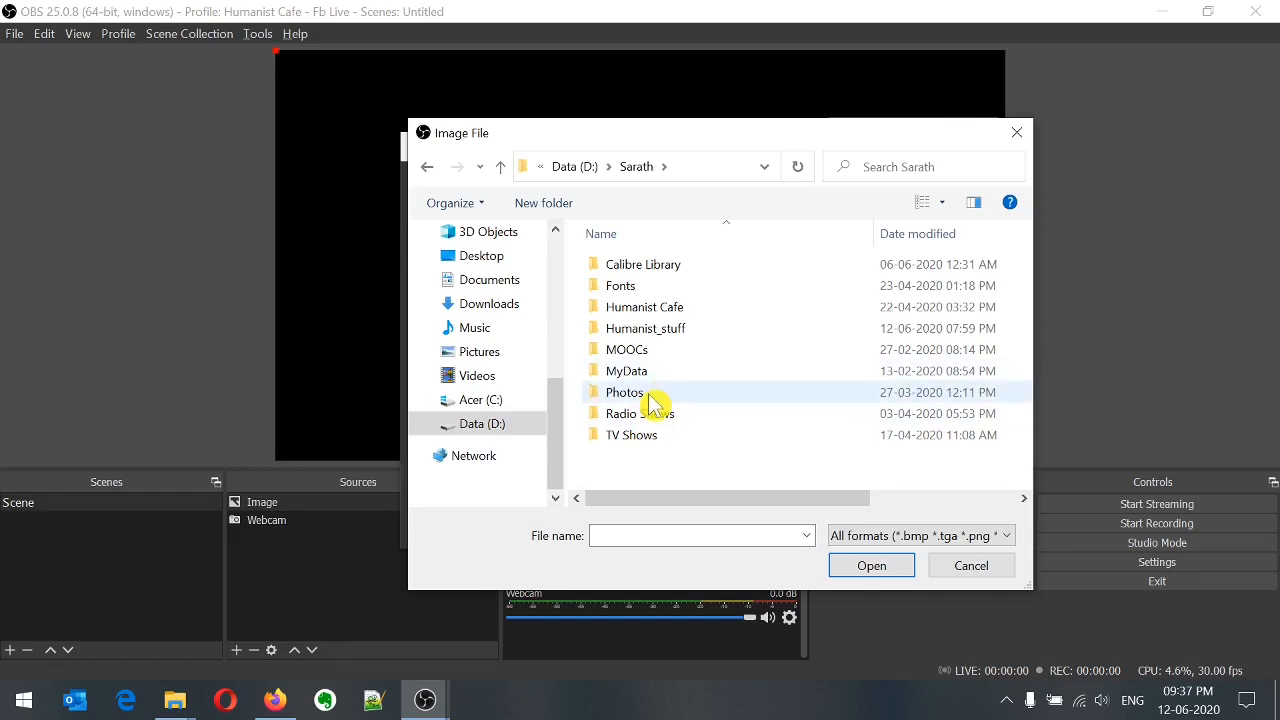
pyautogui.doubleClick(655, 398)
pyautogui.scroll(-5, 690, 428)
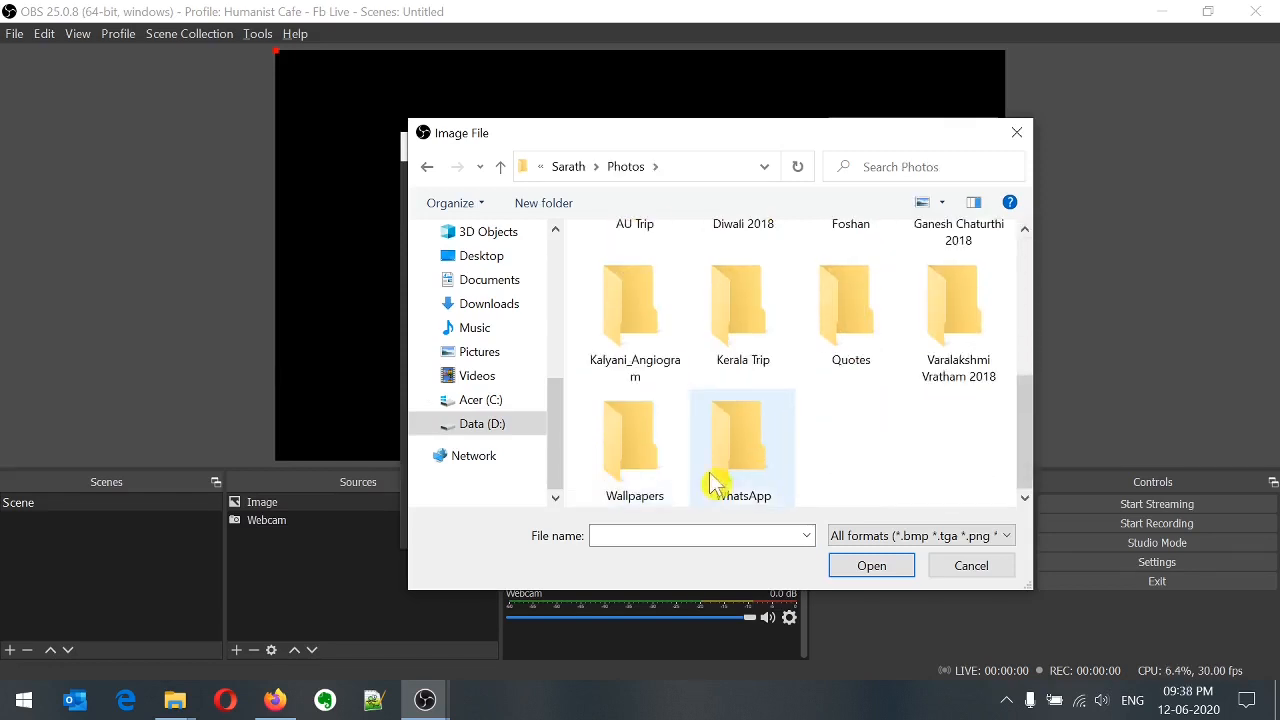
pyautogui.doubleClick(616, 455)
pyautogui.scroll(-1, 694, 431)
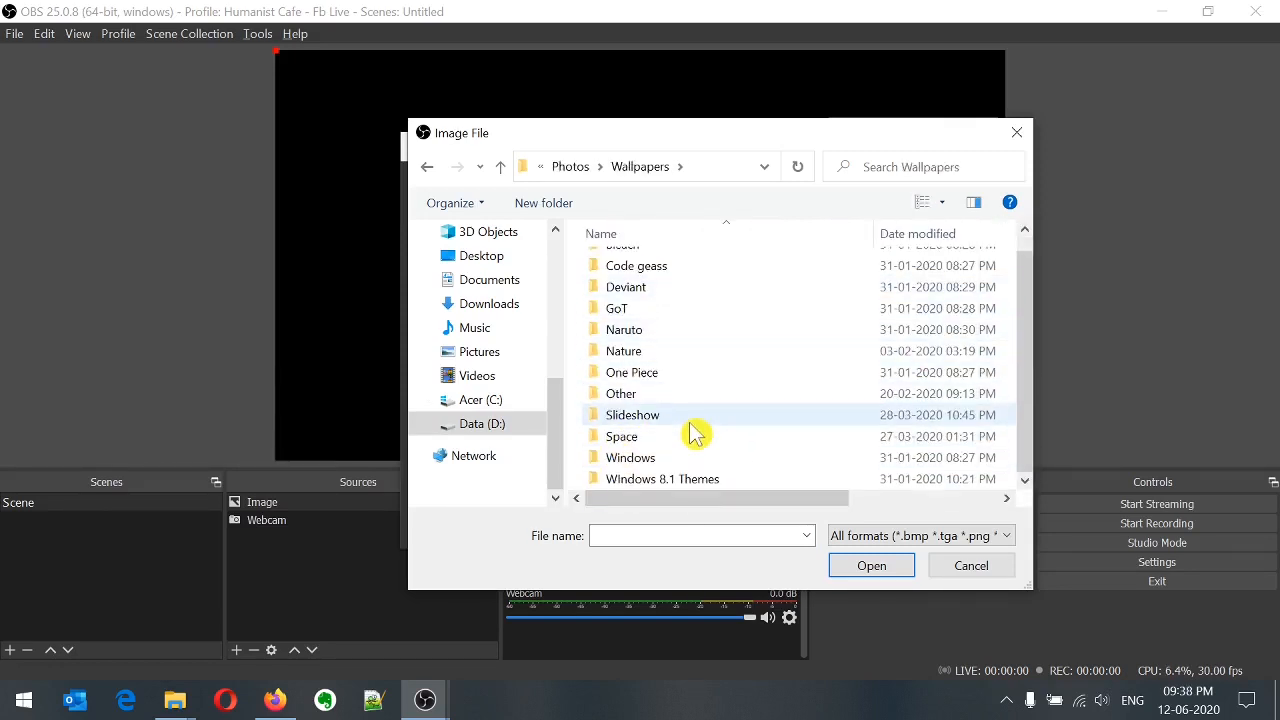
pyautogui.doubleClick(660, 443)
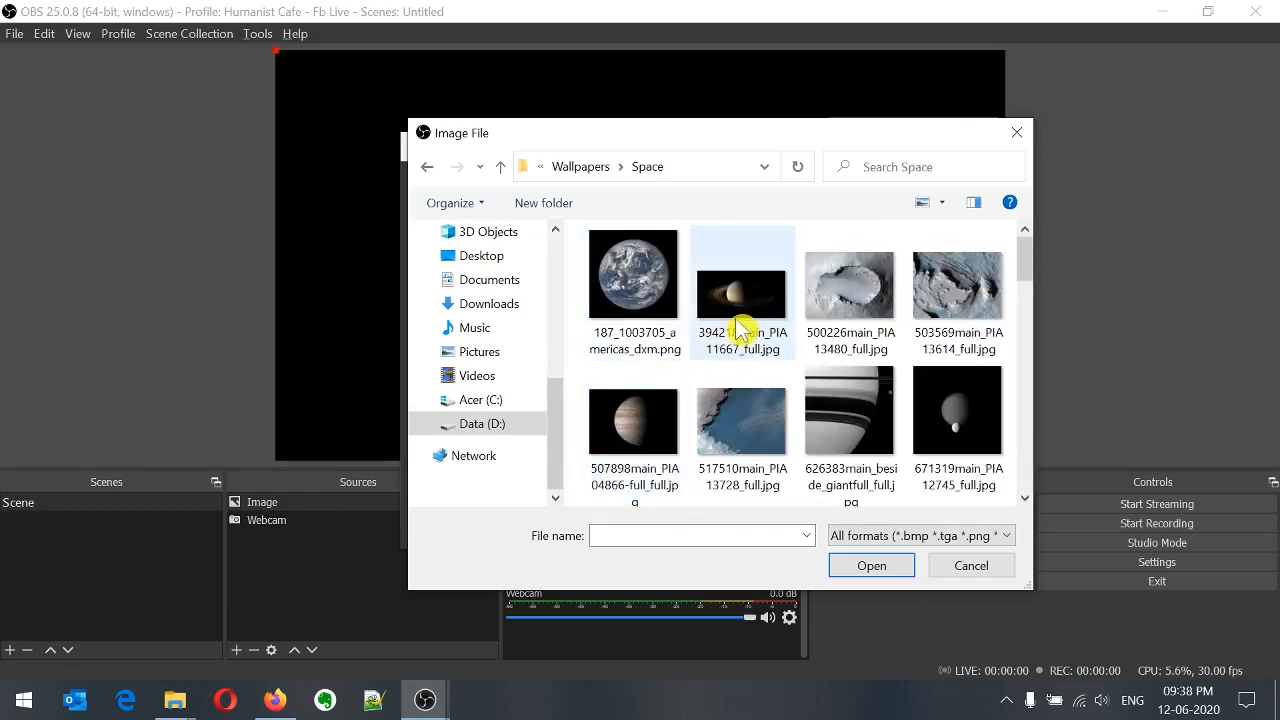
pyautogui.click(640, 291)
pyautogui.click(871, 566)
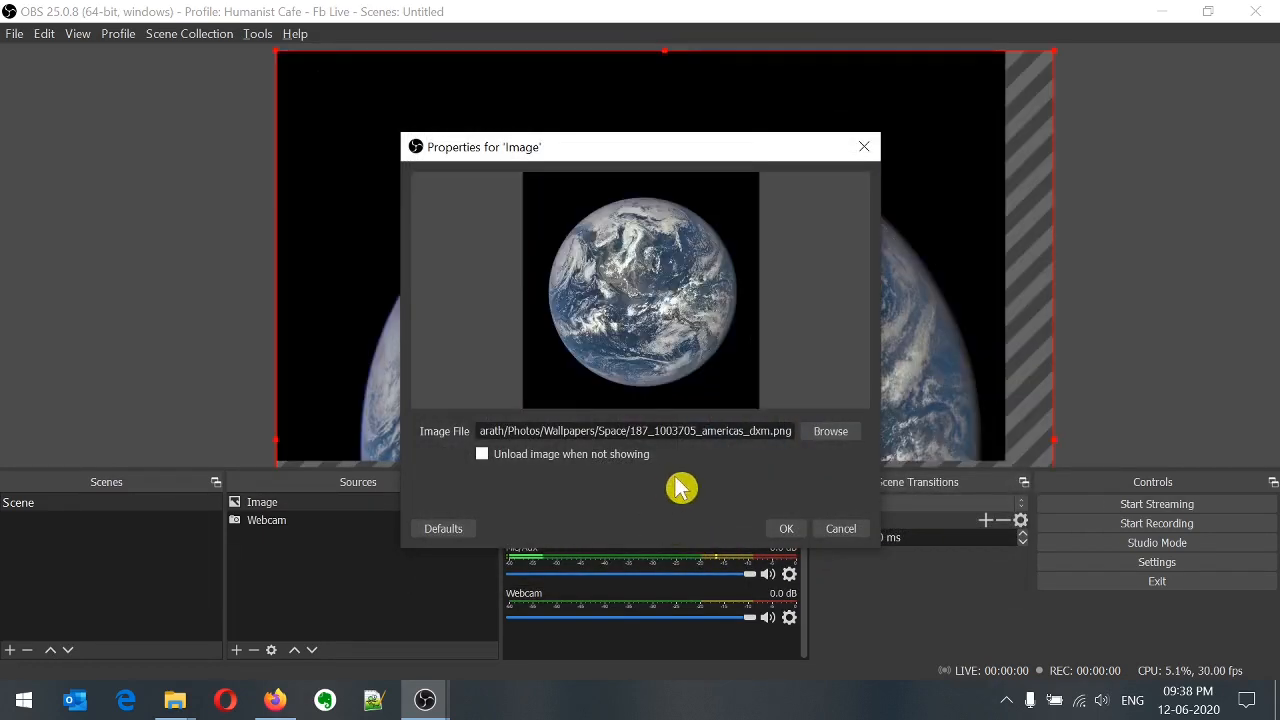
pyautogui.click(788, 528)
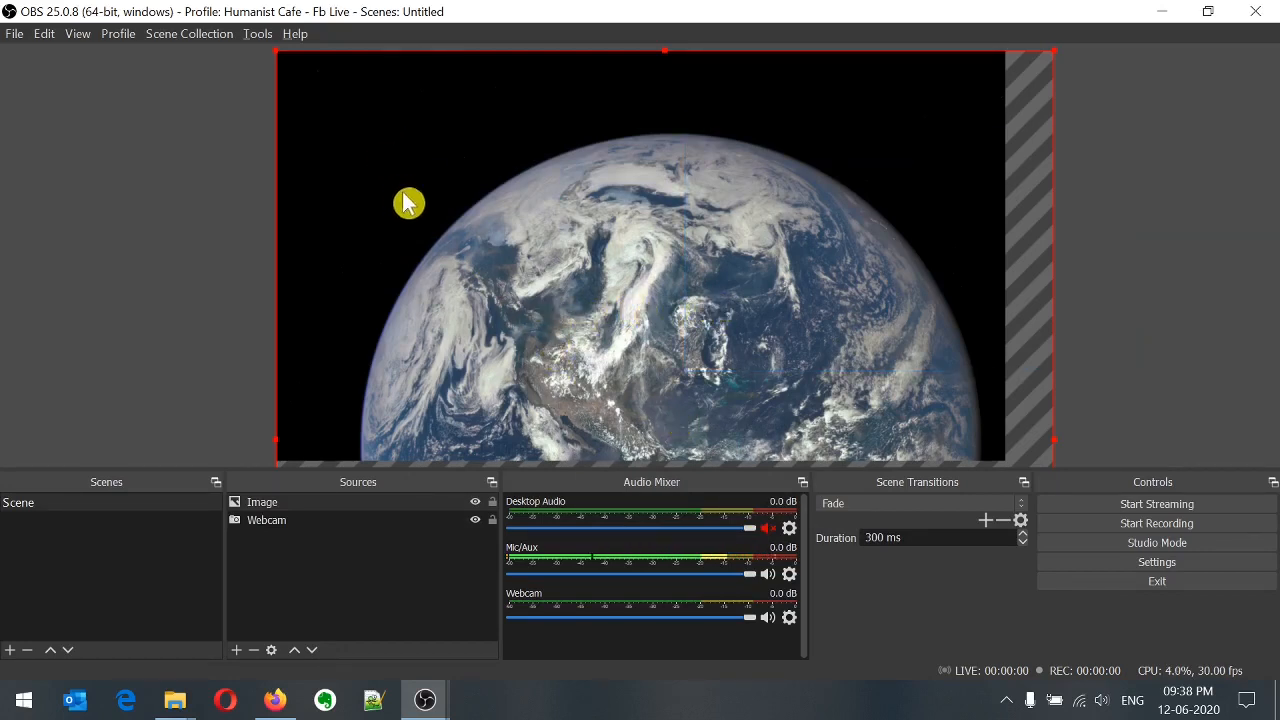
# - Shift the Image source slightly down and right on the canvas and try to scale it from its upper-left corner
pyautogui.moveTo(410, 208); pyautogui.dragTo(440, 225)
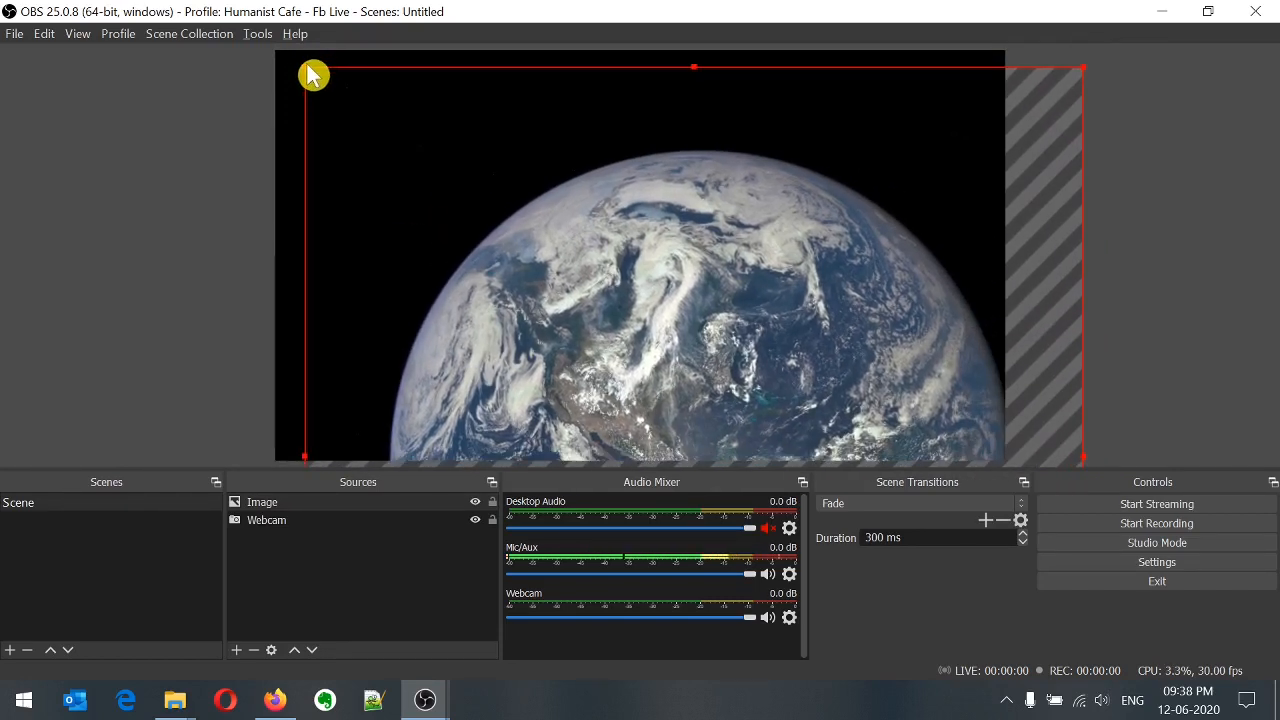
pyautogui.moveTo(313, 75); pyautogui.dragTo(419, 169)
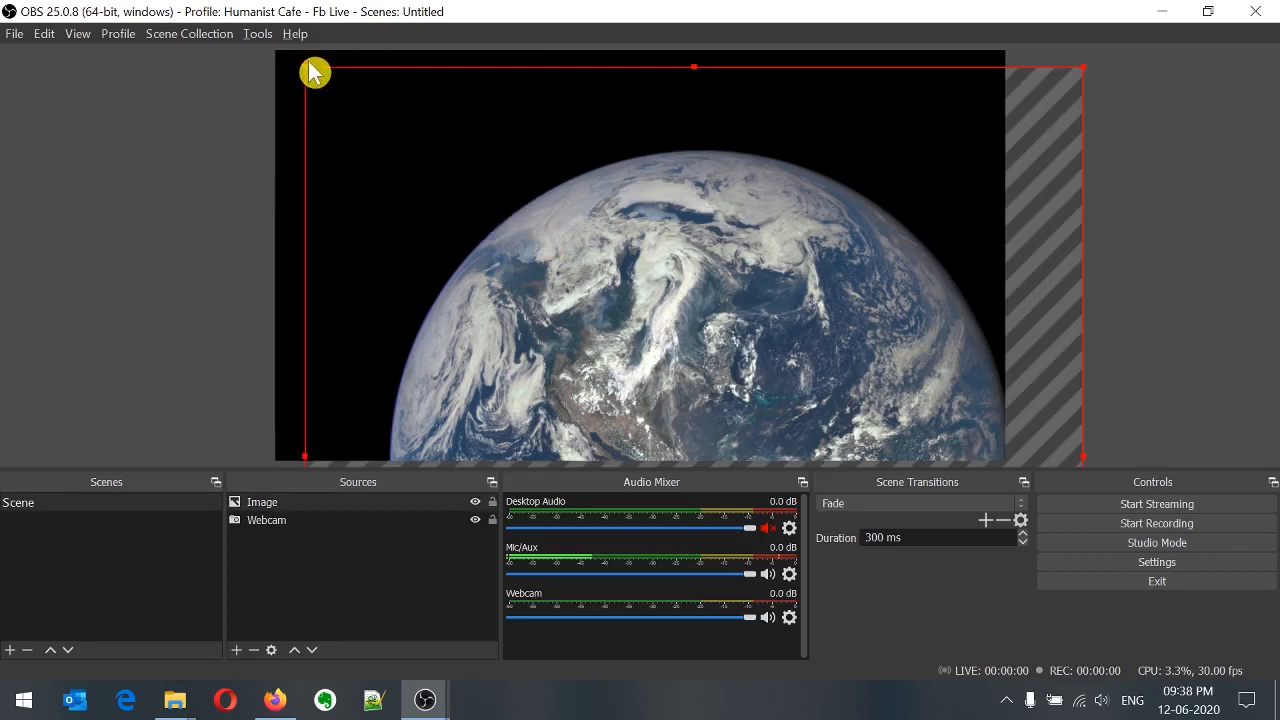
pyautogui.moveTo(311, 74)
pyautogui.mouseDown()
pyautogui.moveTo(477, 231)
pyautogui.moveTo(326, 93)
pyautogui.mouseUp()
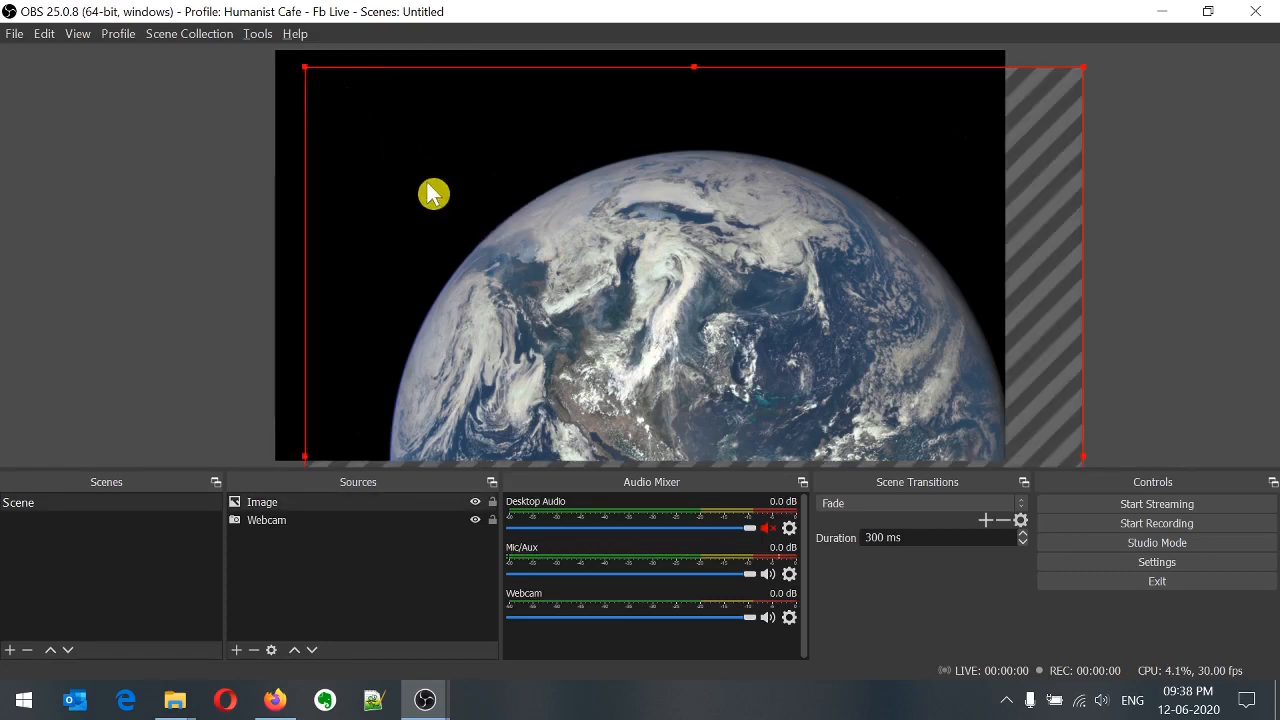
pyautogui.moveTo(432, 193); pyautogui.dragTo(434, 195)
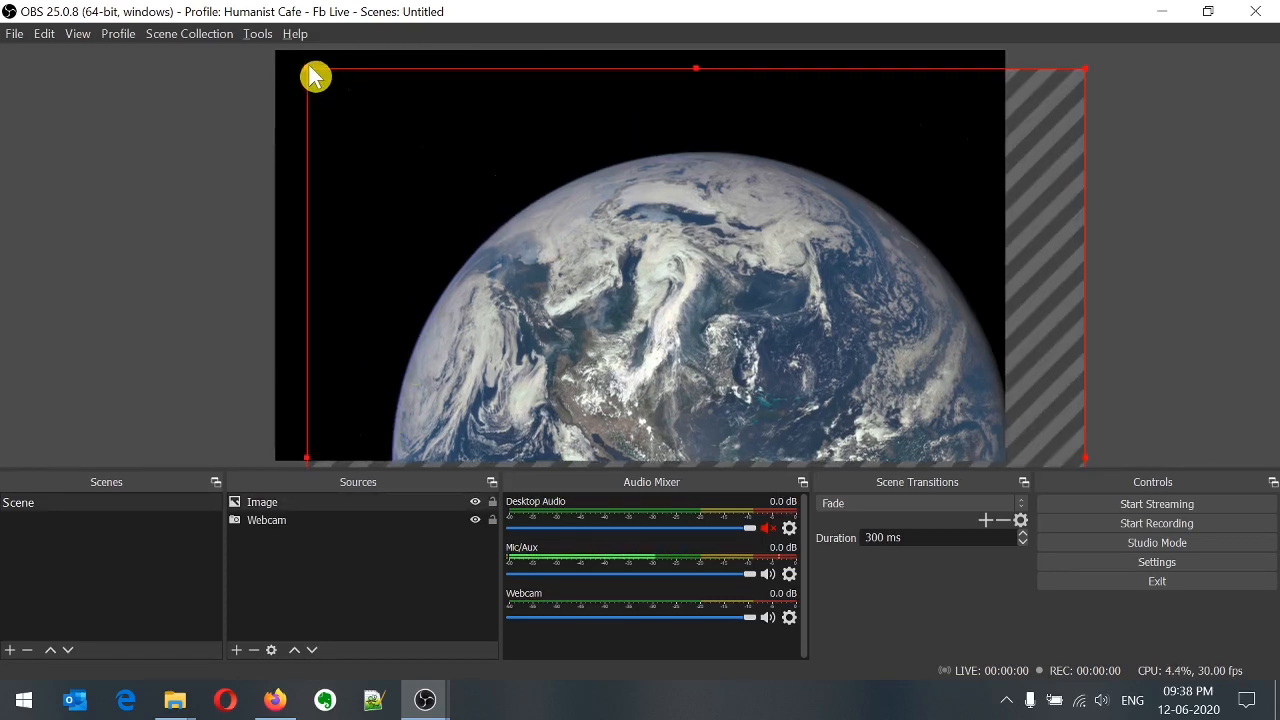
pyautogui.moveTo(313, 75); pyautogui.dragTo(595, 277)
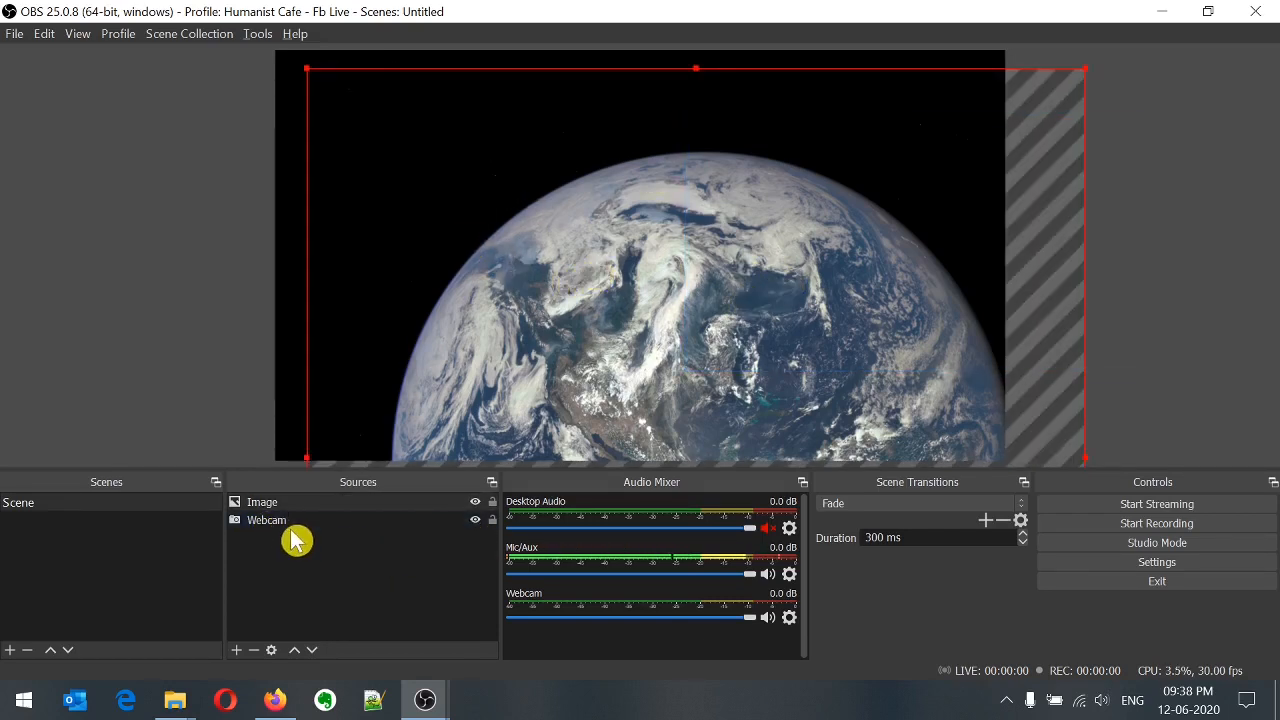
# - Hide the Webcam source and move the oversized image across the canvas to reach its lower-right corner
pyautogui.click(475, 520)
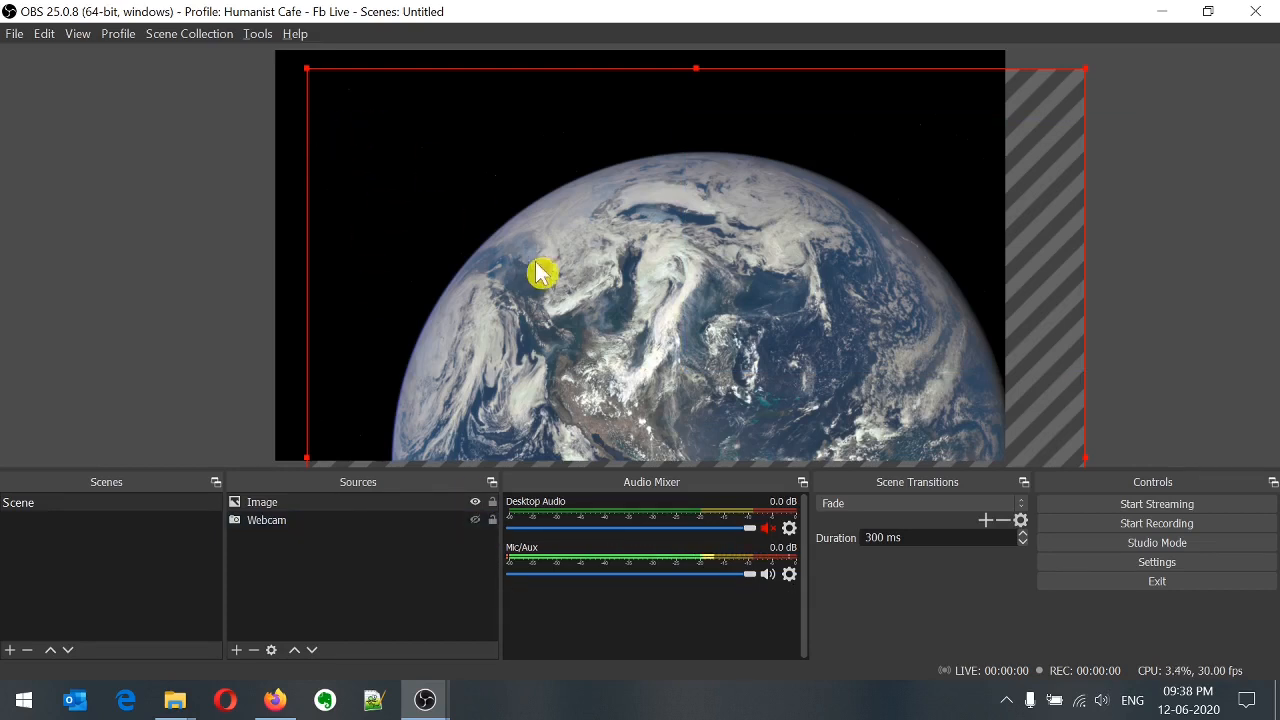
pyautogui.hotkey('ctrl', 'r')
pyautogui.hotkey('ctrl', 'r')
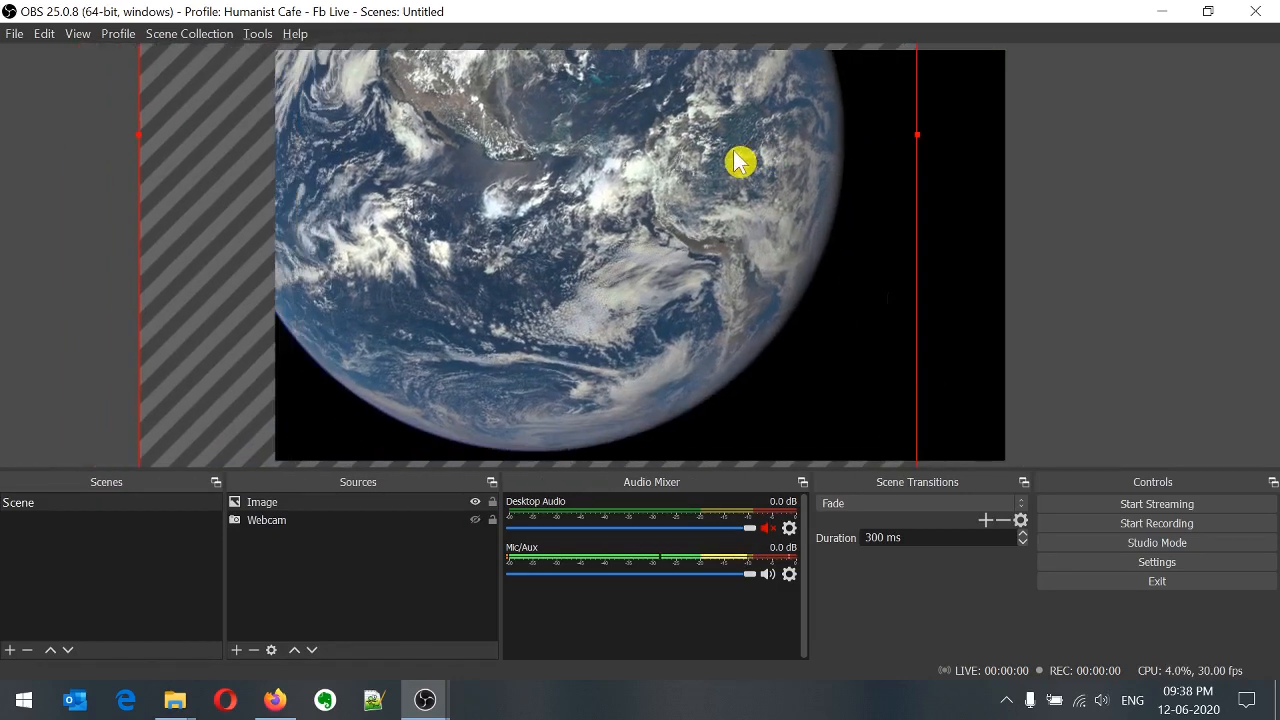
pyautogui.moveTo(648, 430); pyautogui.dragTo(603, 237)
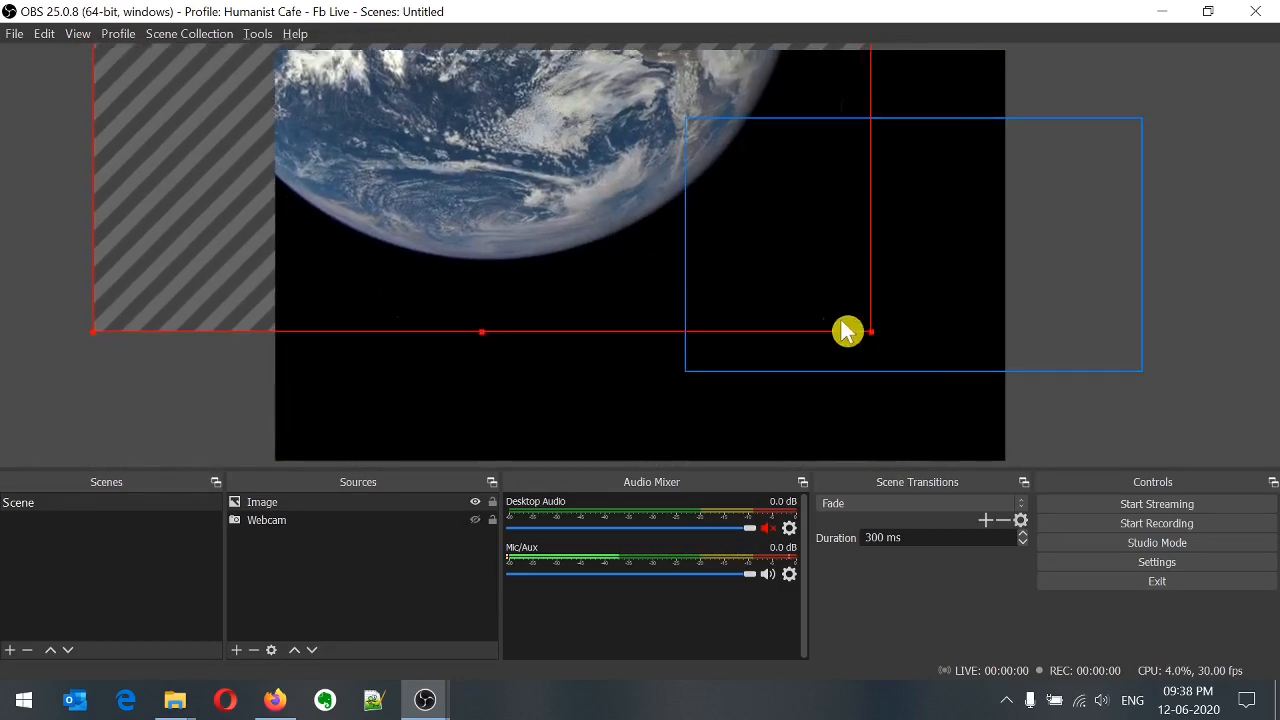
pyautogui.moveTo(871, 330); pyautogui.dragTo(755, 377)
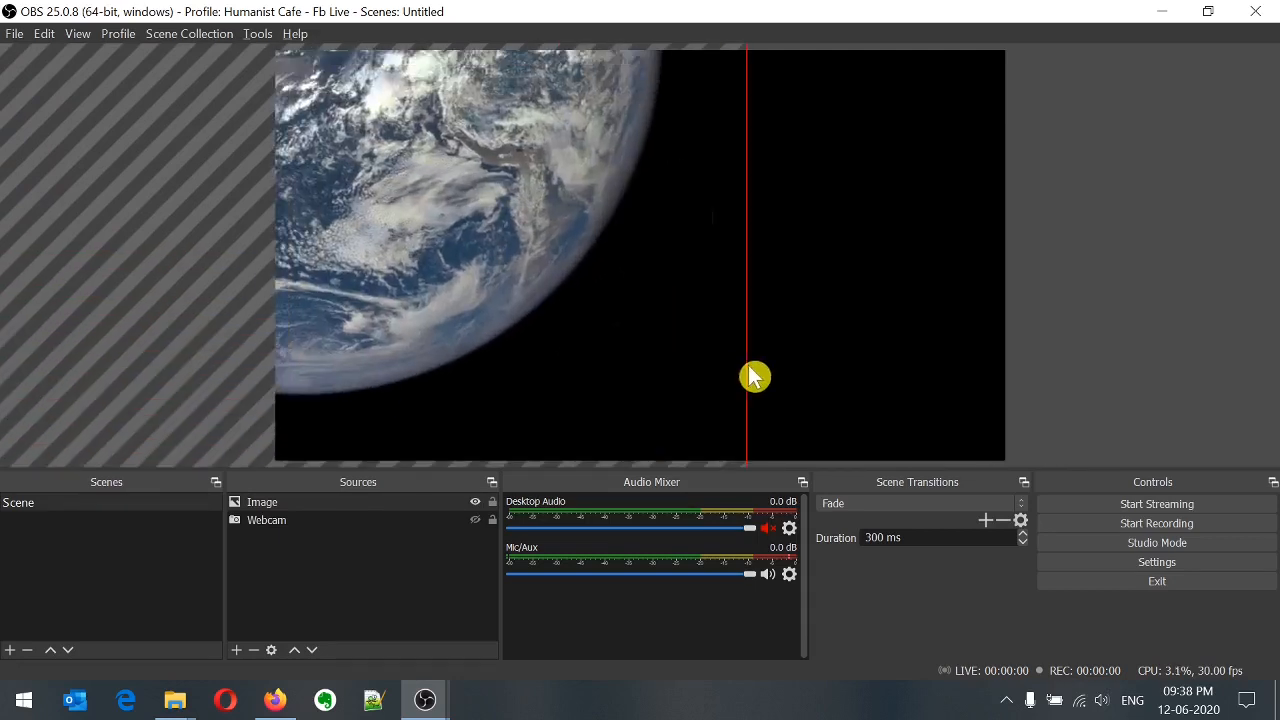
# - Fit the Image source to the screen with the Fit to screen transform
pyautogui.rightClick(355, 509)
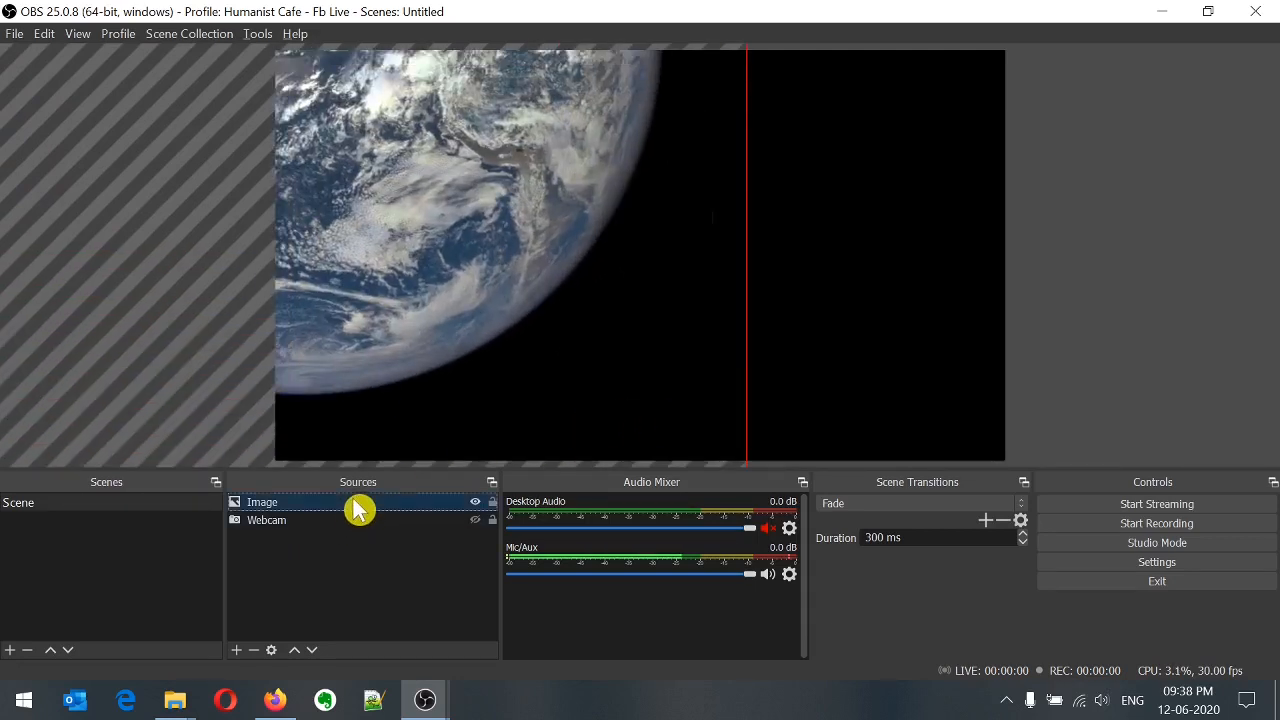
pyautogui.moveTo(514, 322)
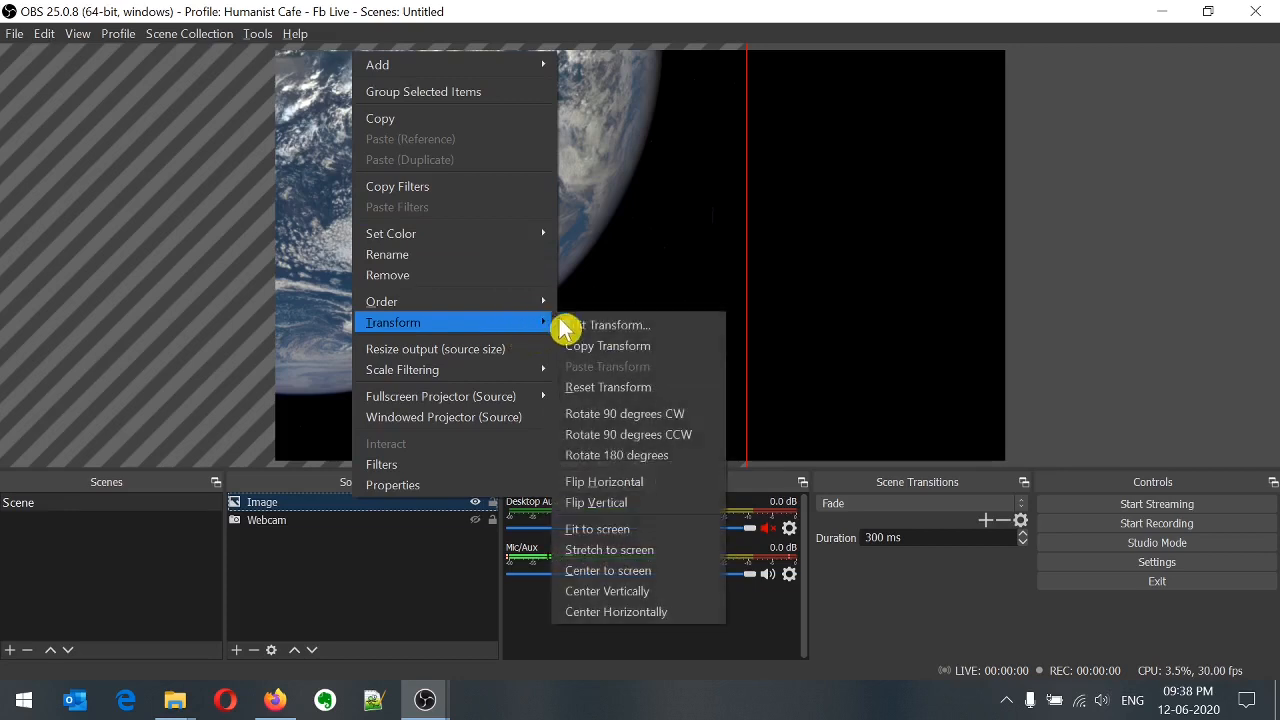
pyautogui.click(663, 540)
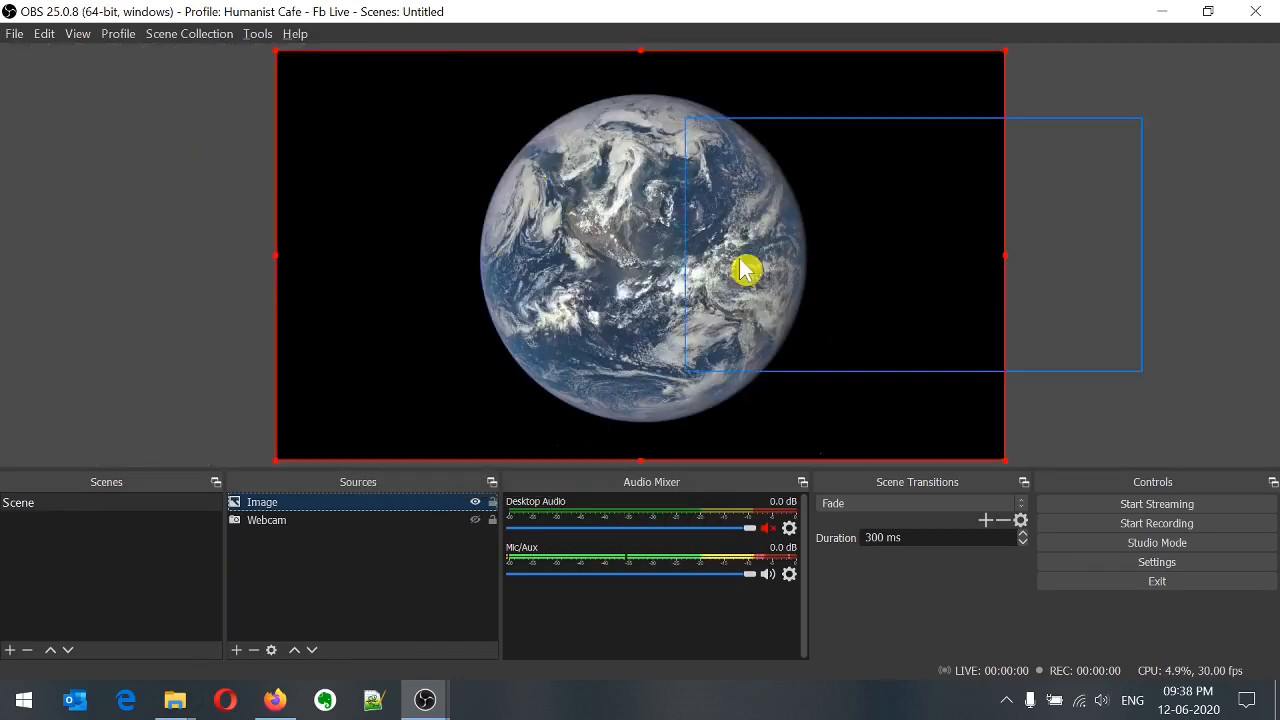
# - Show the Webcam source again and arrange the canvas with a slightly resized globe image at left and the webcam picture to its right
pyautogui.click(476, 521)
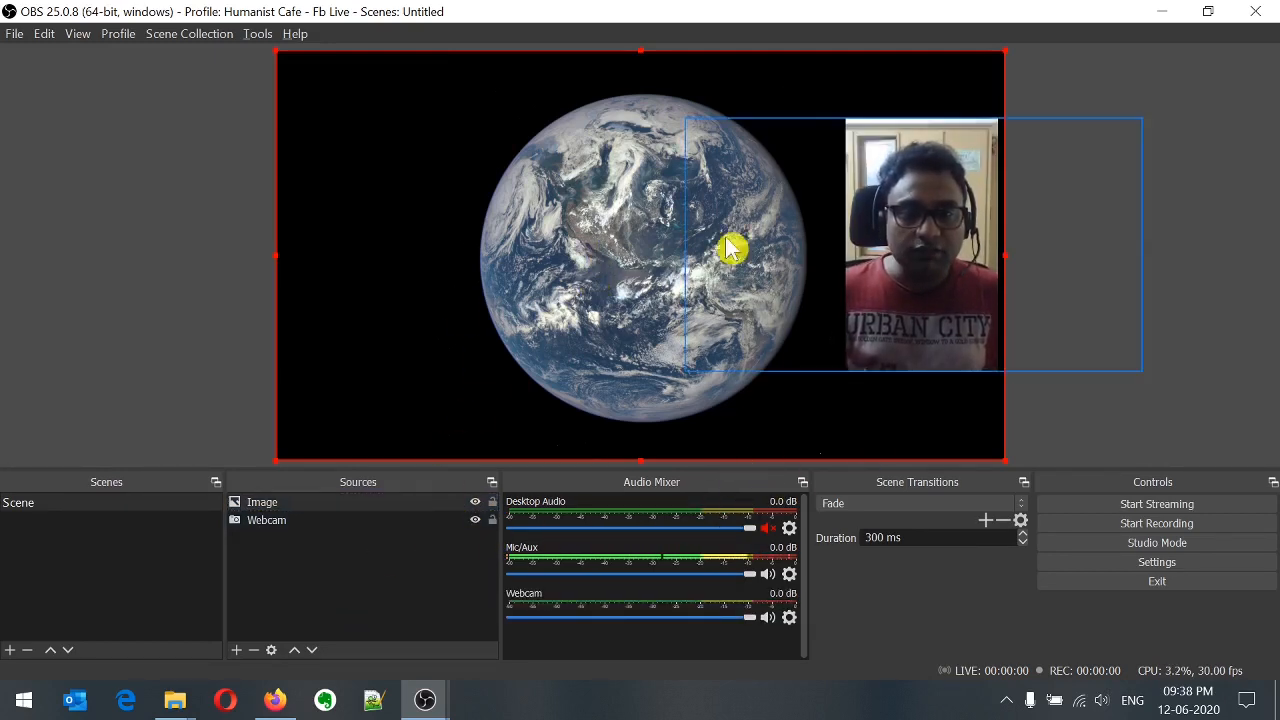
pyautogui.moveTo(612, 323)
pyautogui.mouseDown()
pyautogui.moveTo(470, 316)
pyautogui.moveTo(487, 322)
pyautogui.mouseUp()
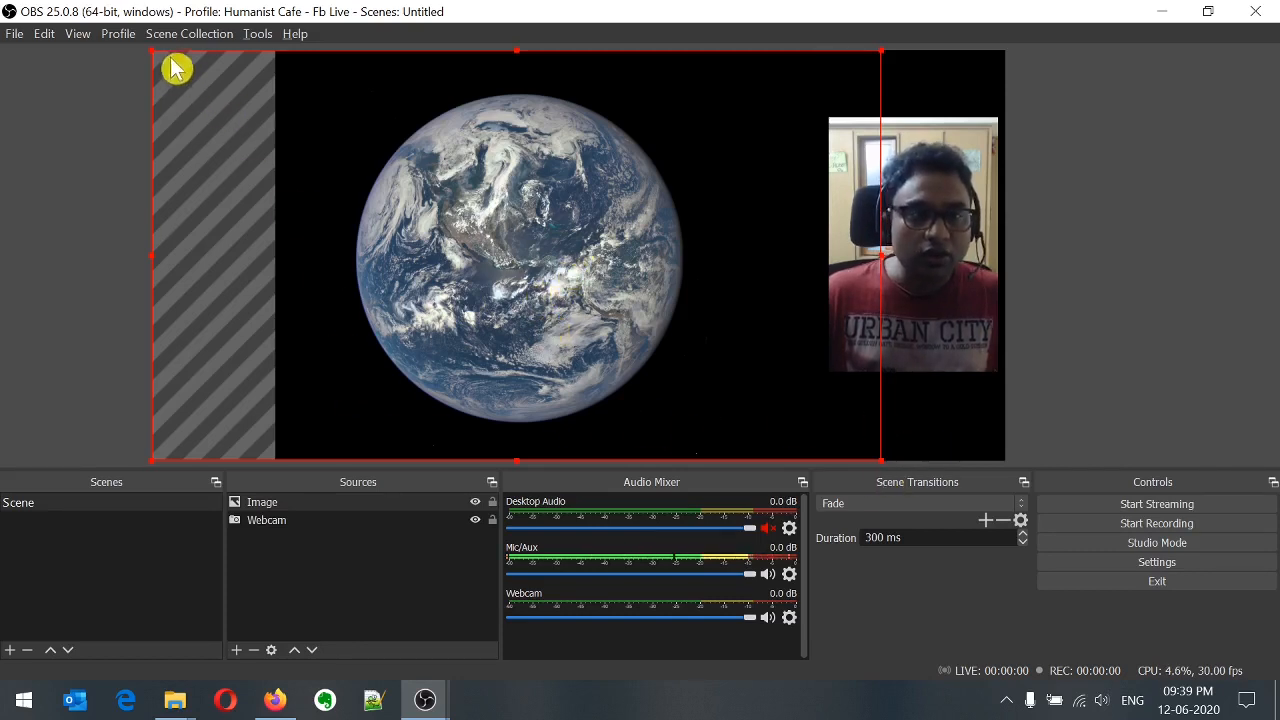
pyautogui.moveTo(157, 62); pyautogui.dragTo(131, 86)
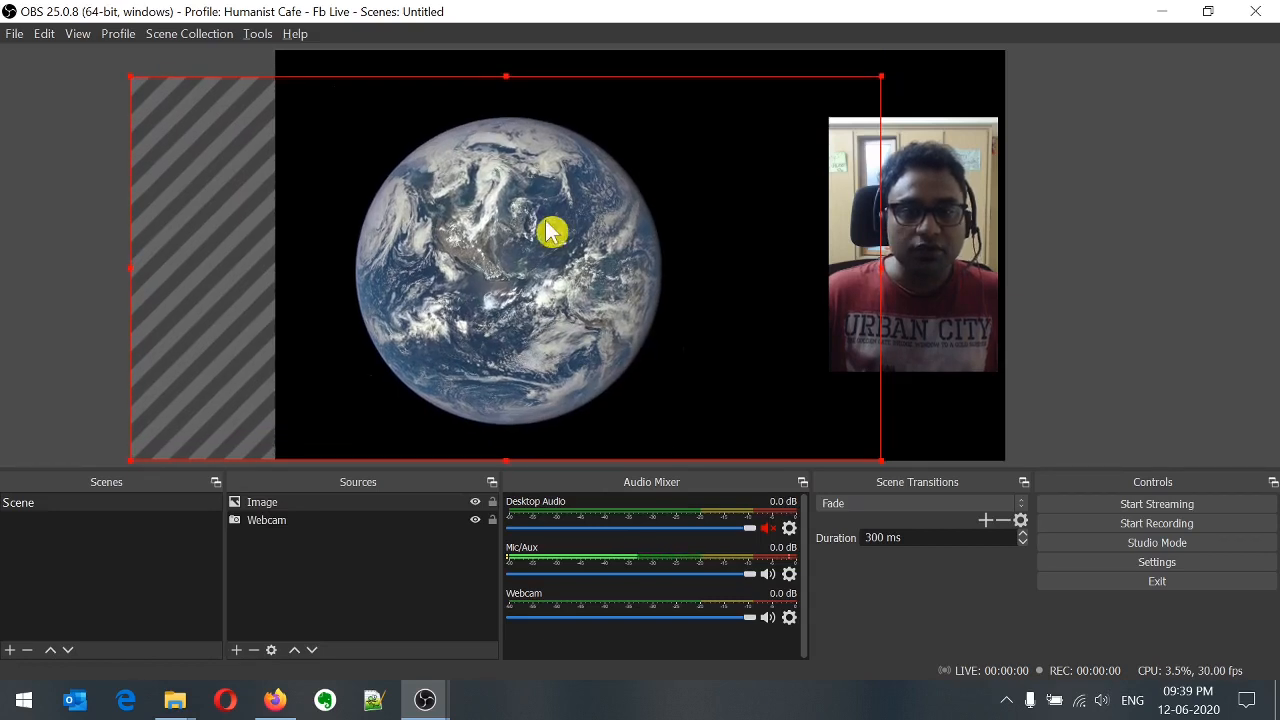
pyautogui.moveTo(525, 286); pyautogui.dragTo(557, 278)
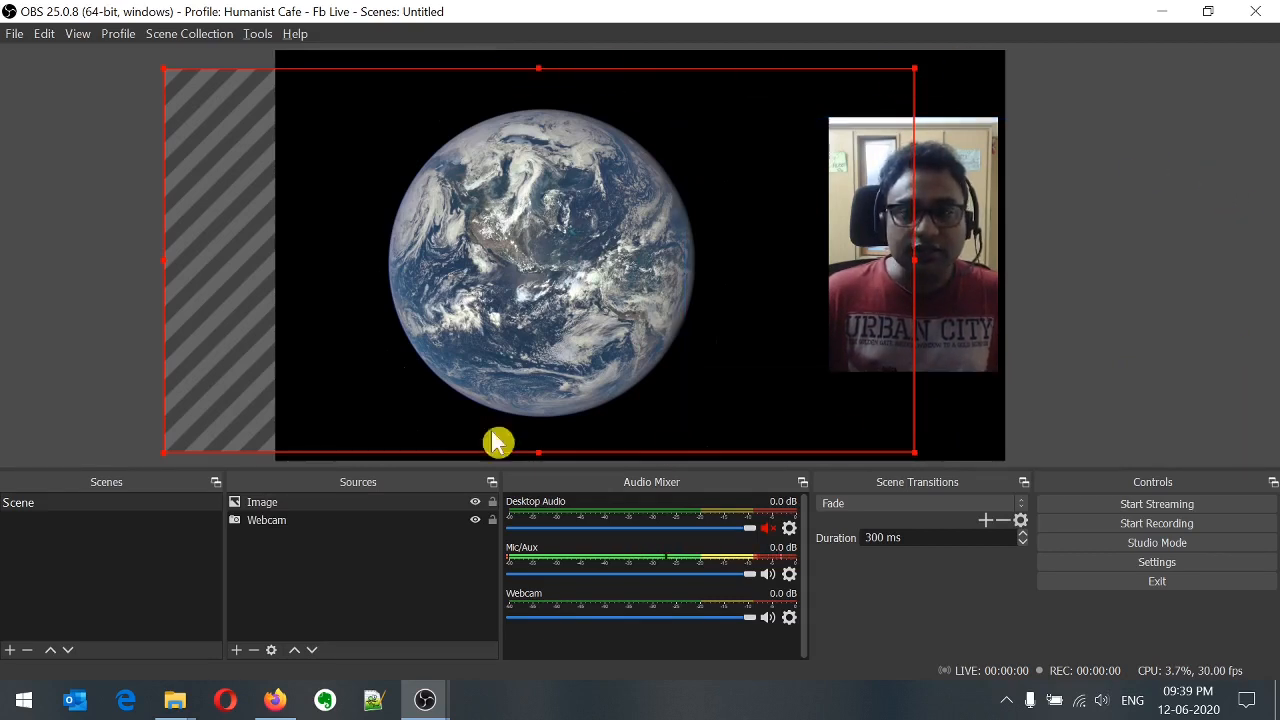
pyautogui.click(1214, 106)
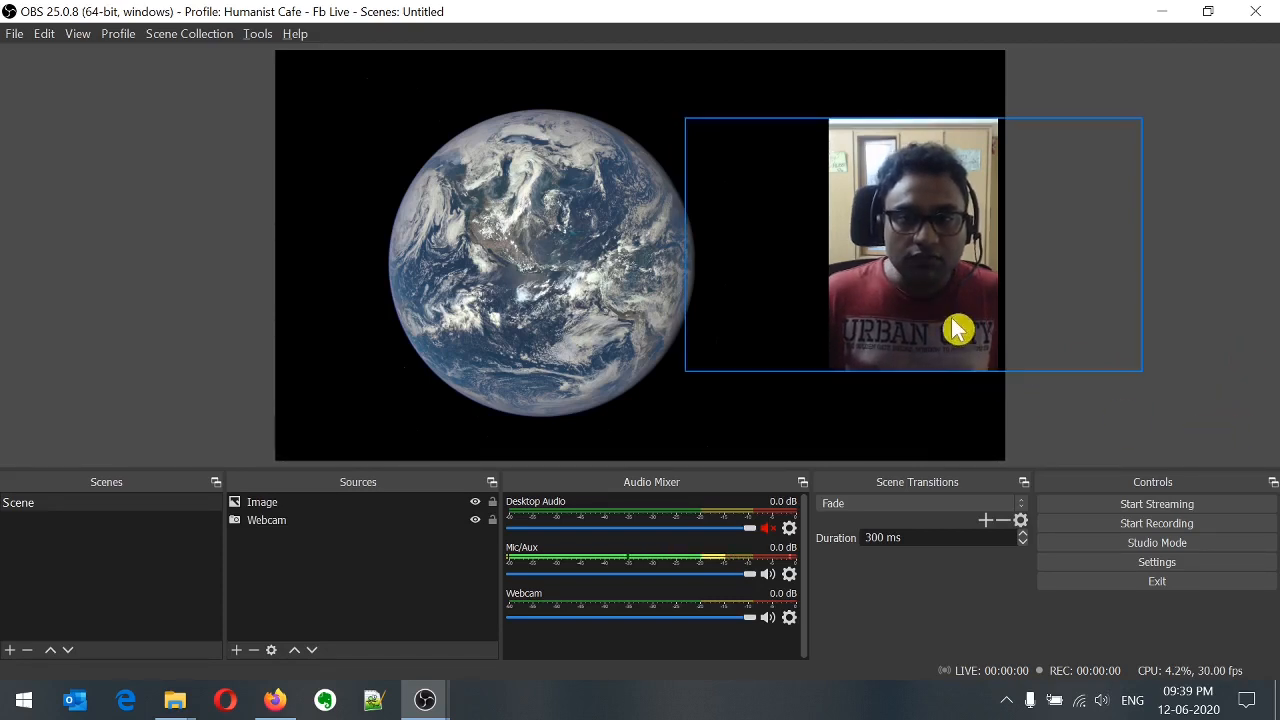
pyautogui.moveTo(948, 328); pyautogui.dragTo(885, 337)
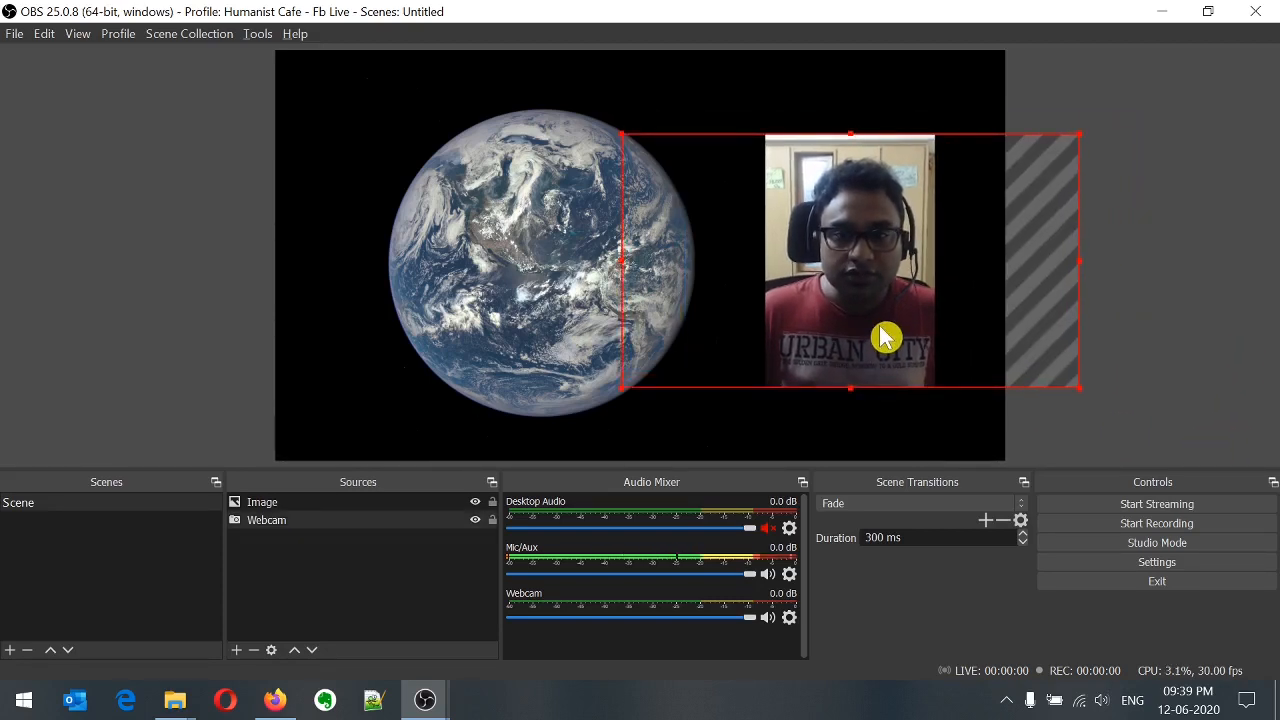
pyautogui.click(1163, 318)
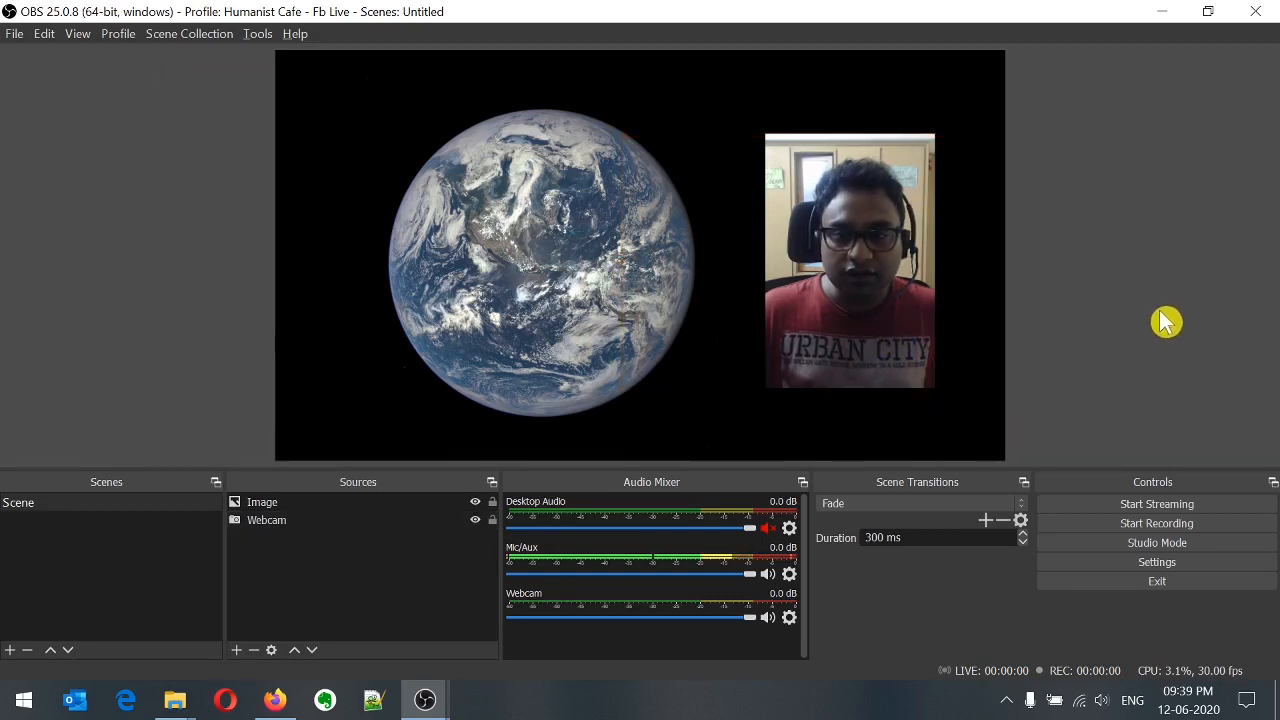
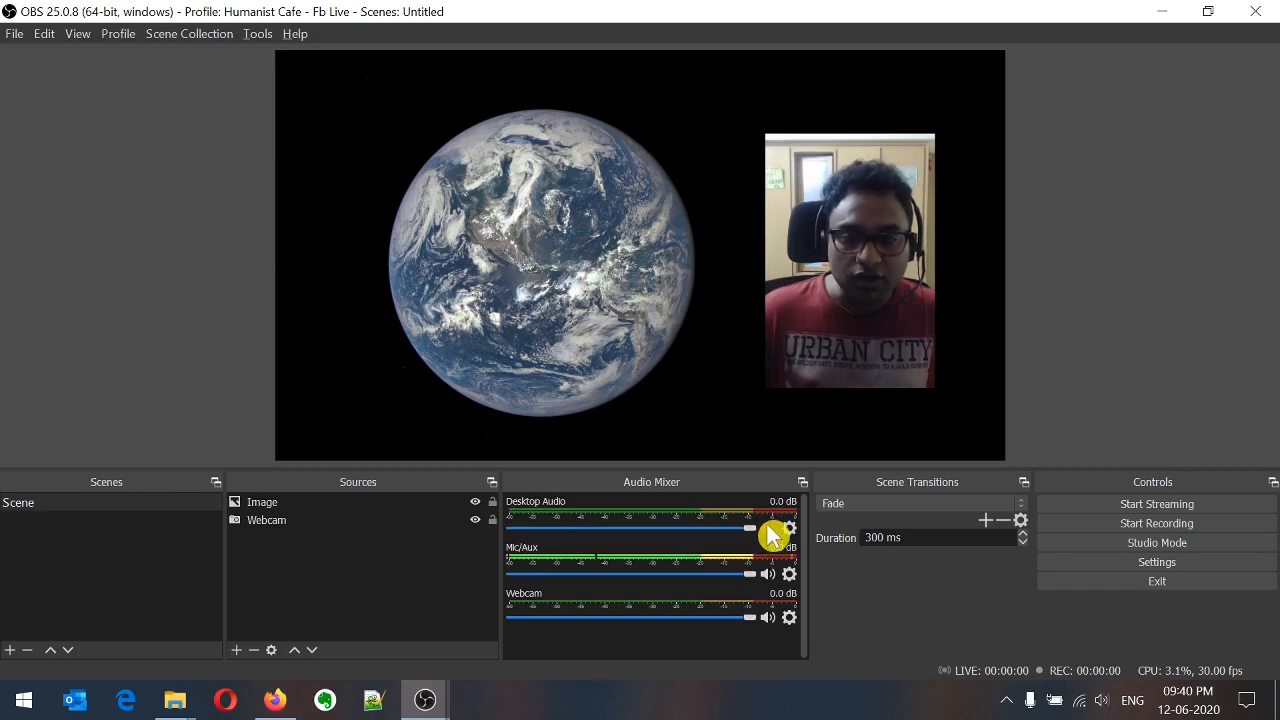
# - Mute the Webcam source's audio in the mixer, keeping Desktop Audio muted and Mic/Aux active
pyautogui.click(768, 528)
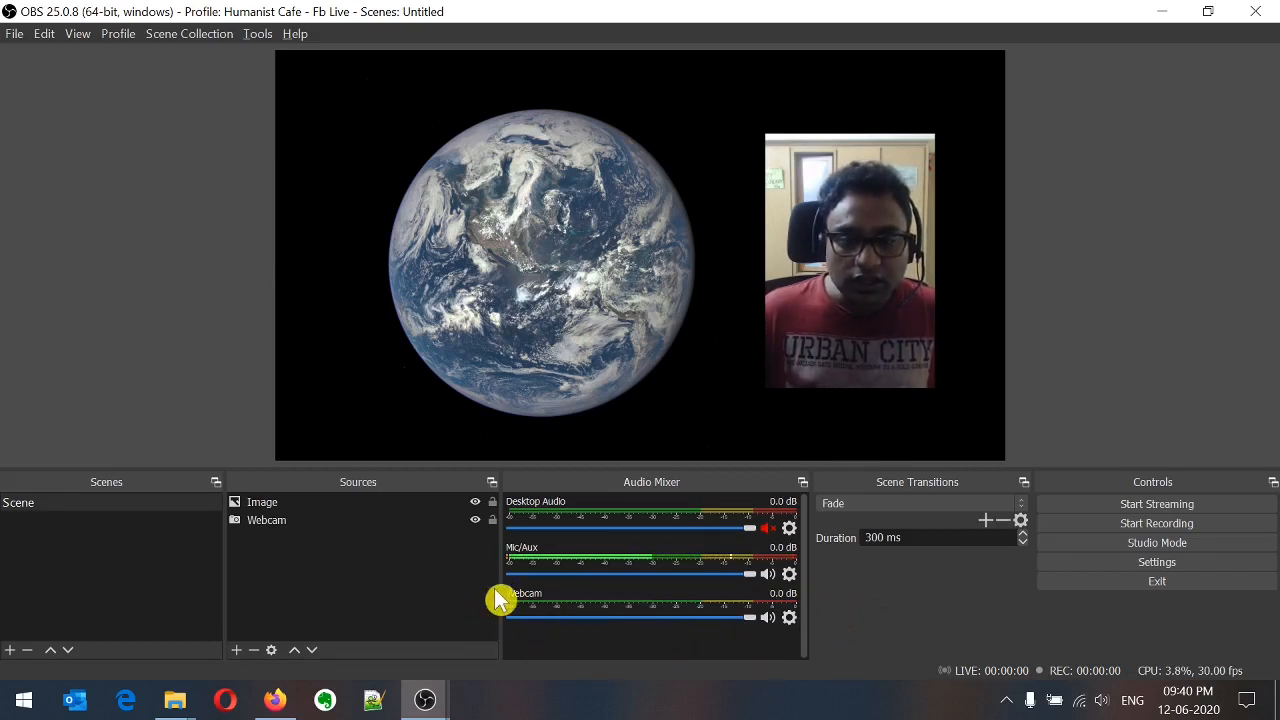
pyautogui.click(272, 522)
pyautogui.click(278, 530)
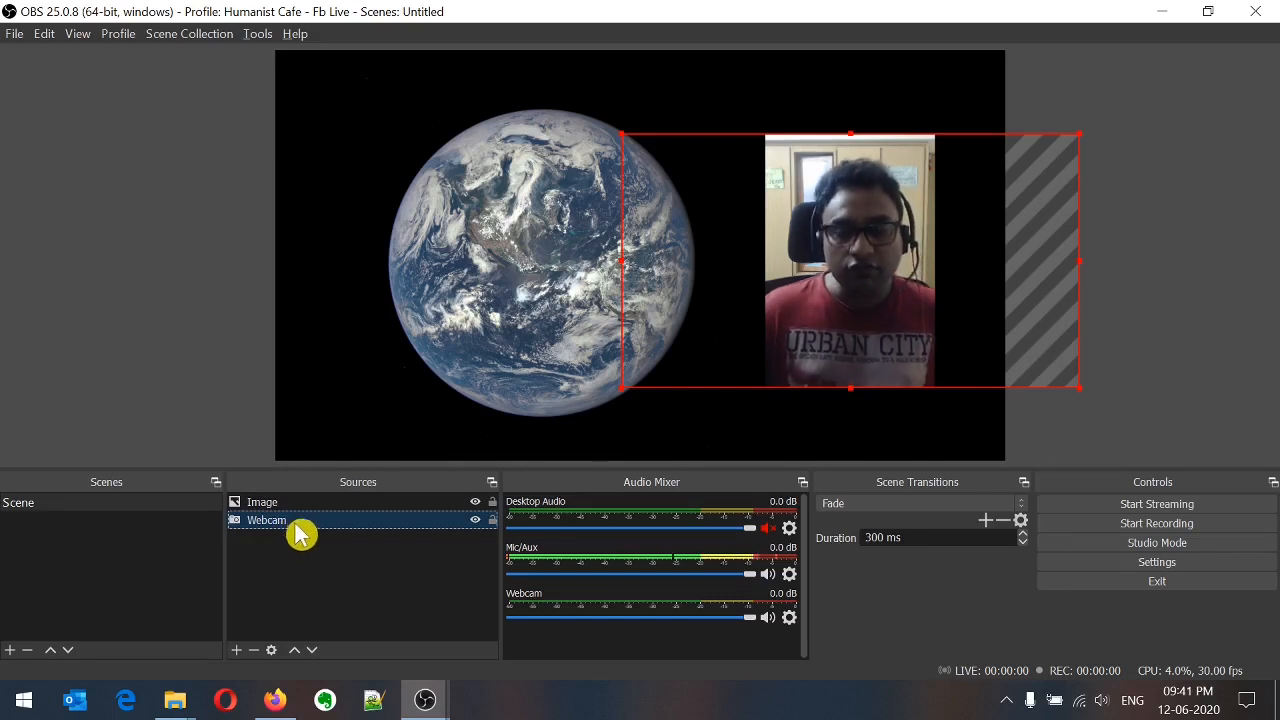
pyautogui.click(1176, 360)
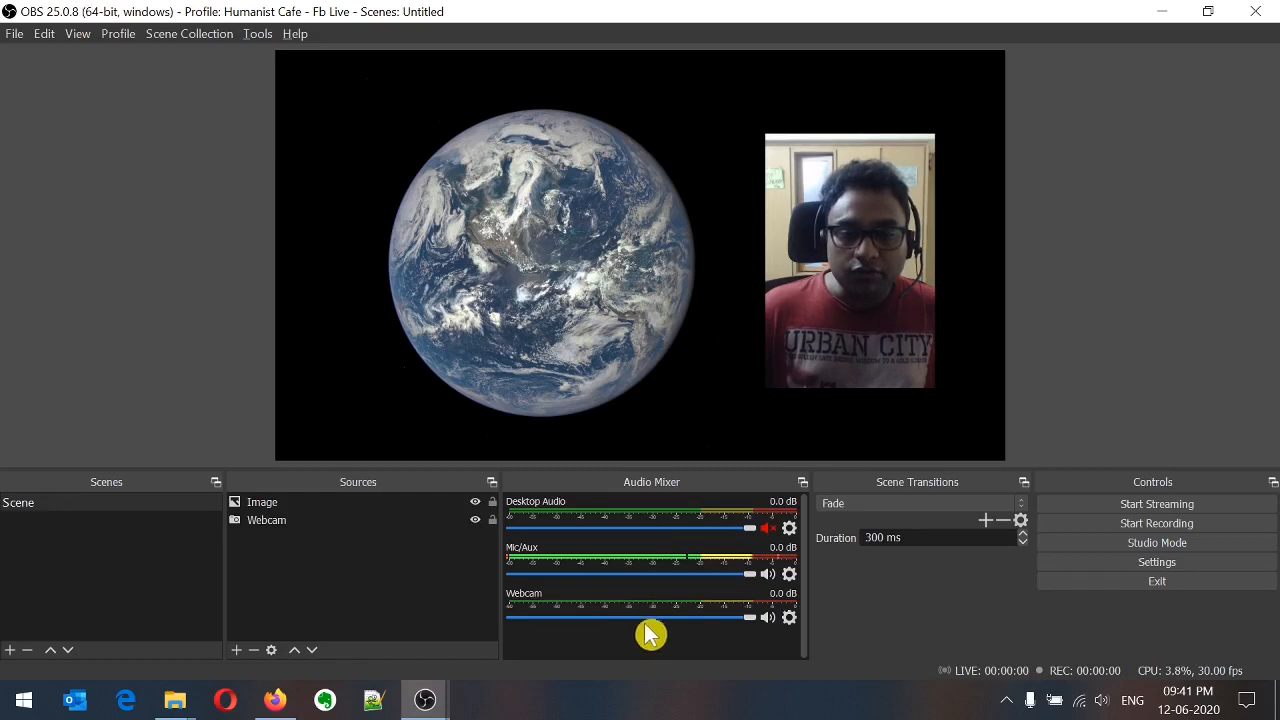
pyautogui.click(768, 616)
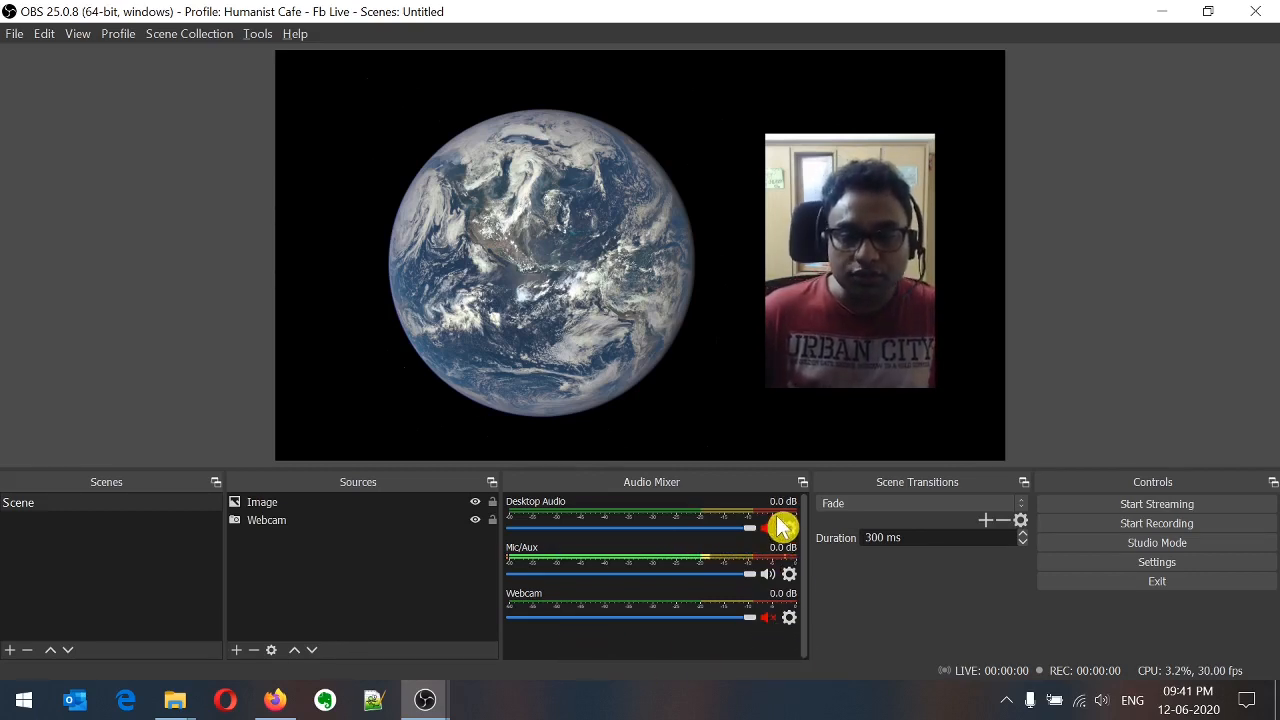
pyautogui.click(768, 618)
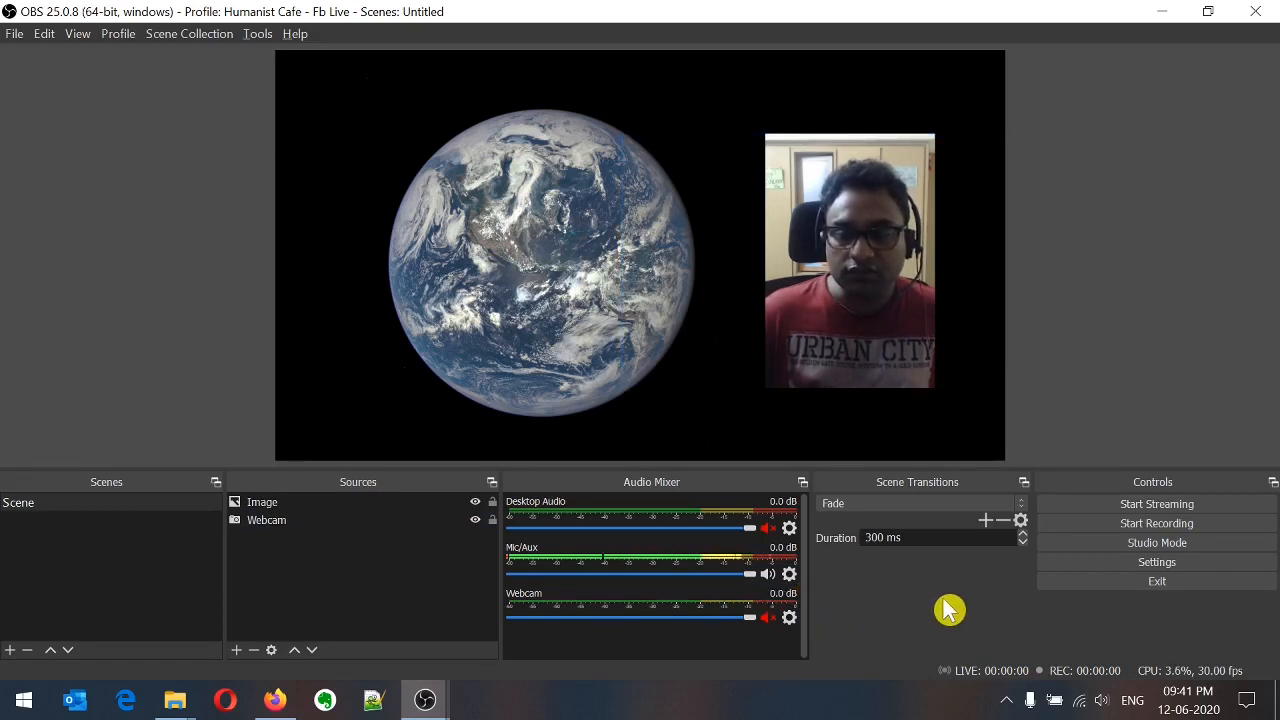
# - Bring up the Stream settings, and switch to Firefox to copy the stream key from Facebook's Live Producer page
pyautogui.click(1140, 568)
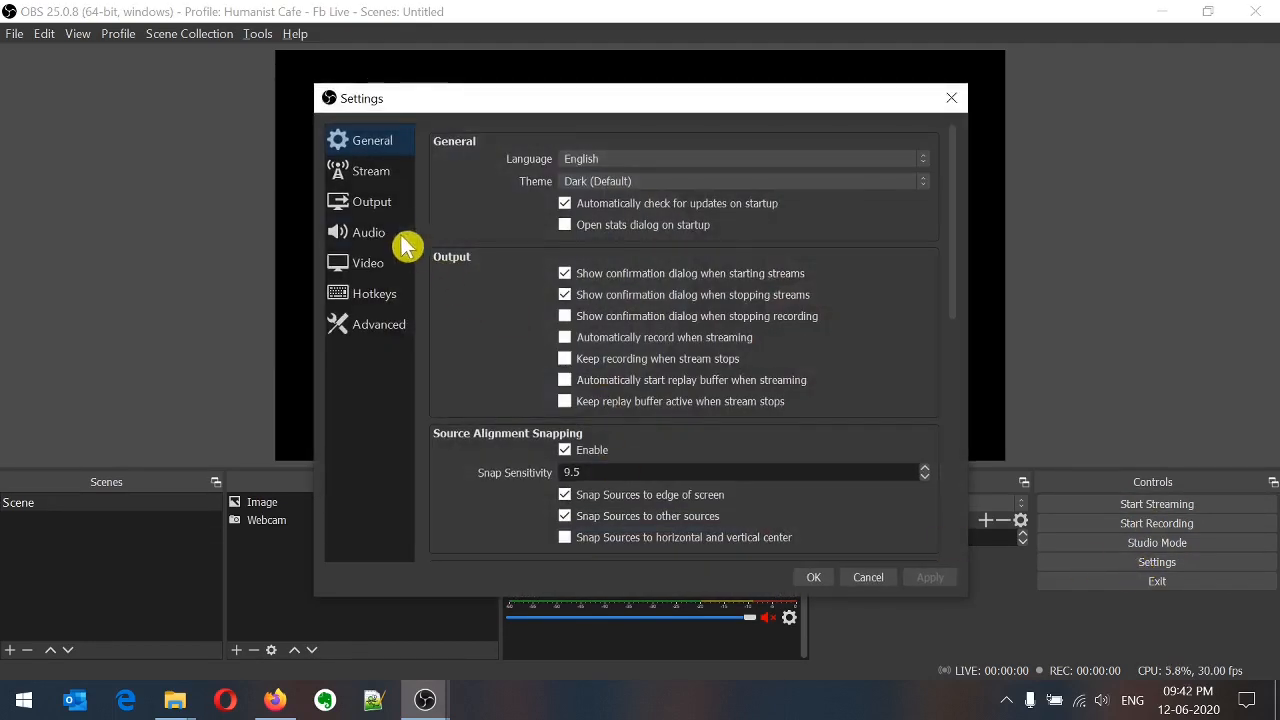
pyautogui.click(372, 174)
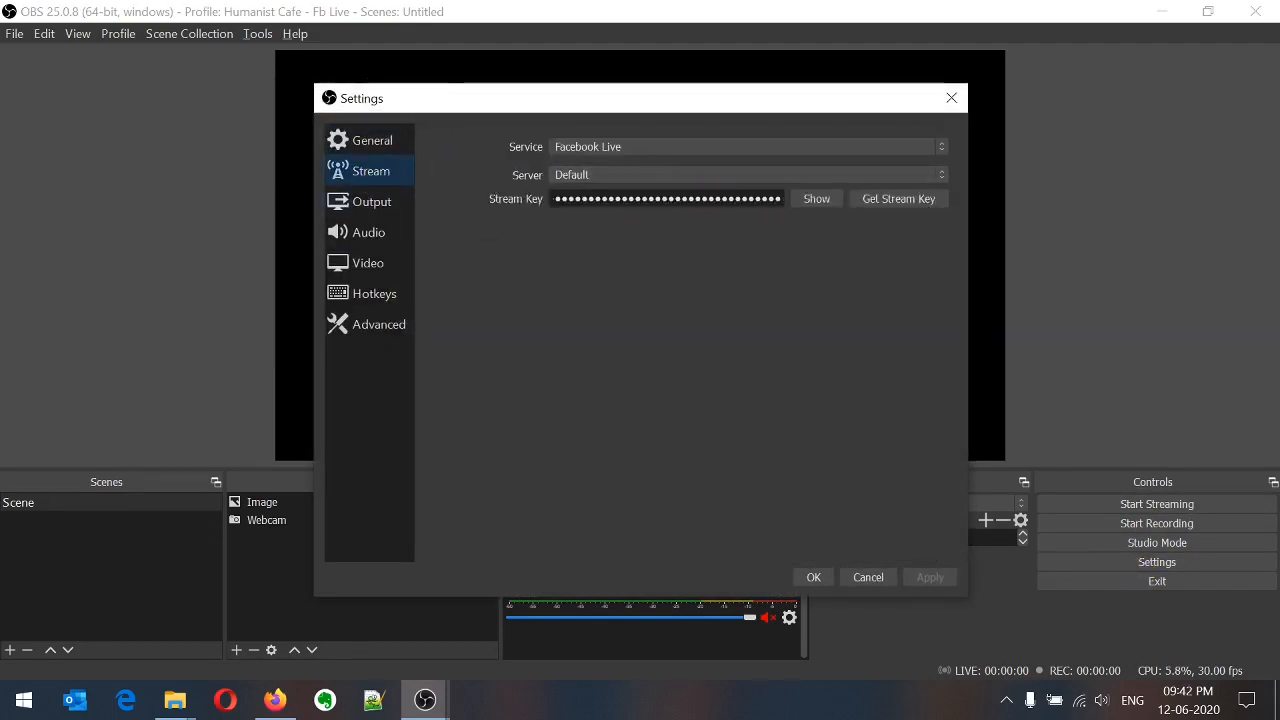
pyautogui.click(275, 700)
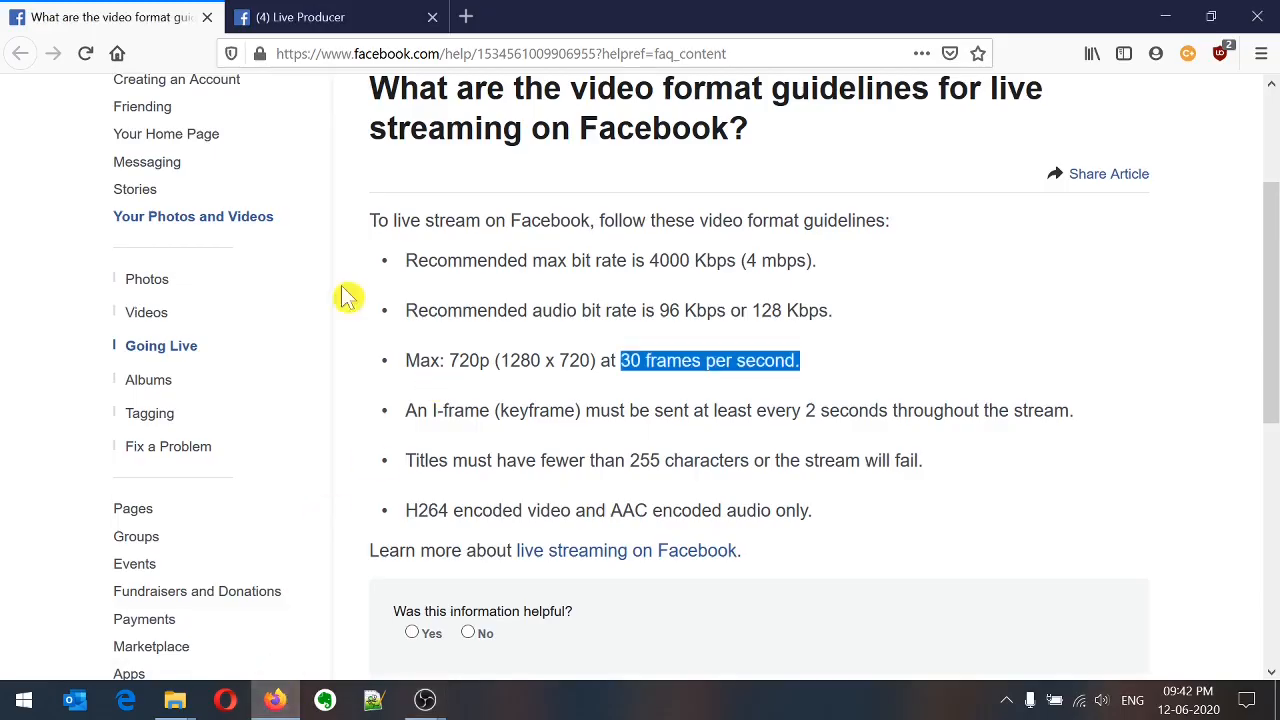
pyautogui.click(318, 17)
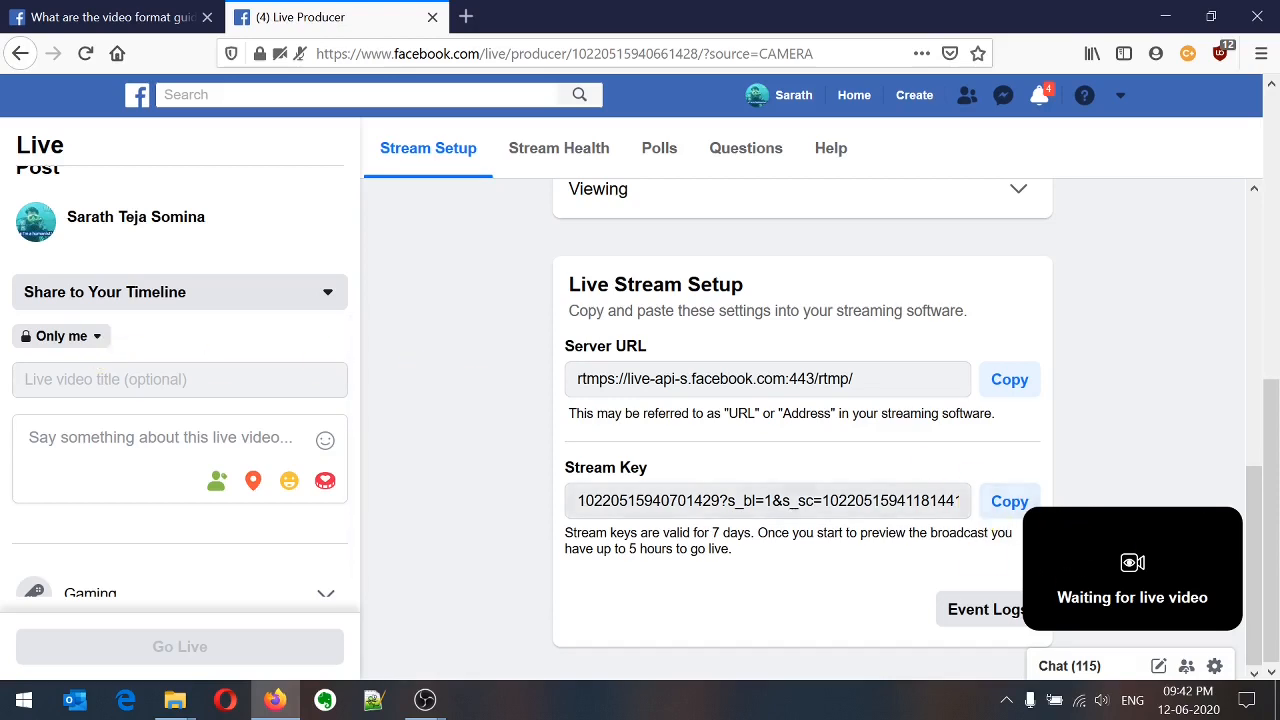
pyautogui.click(1007, 503)
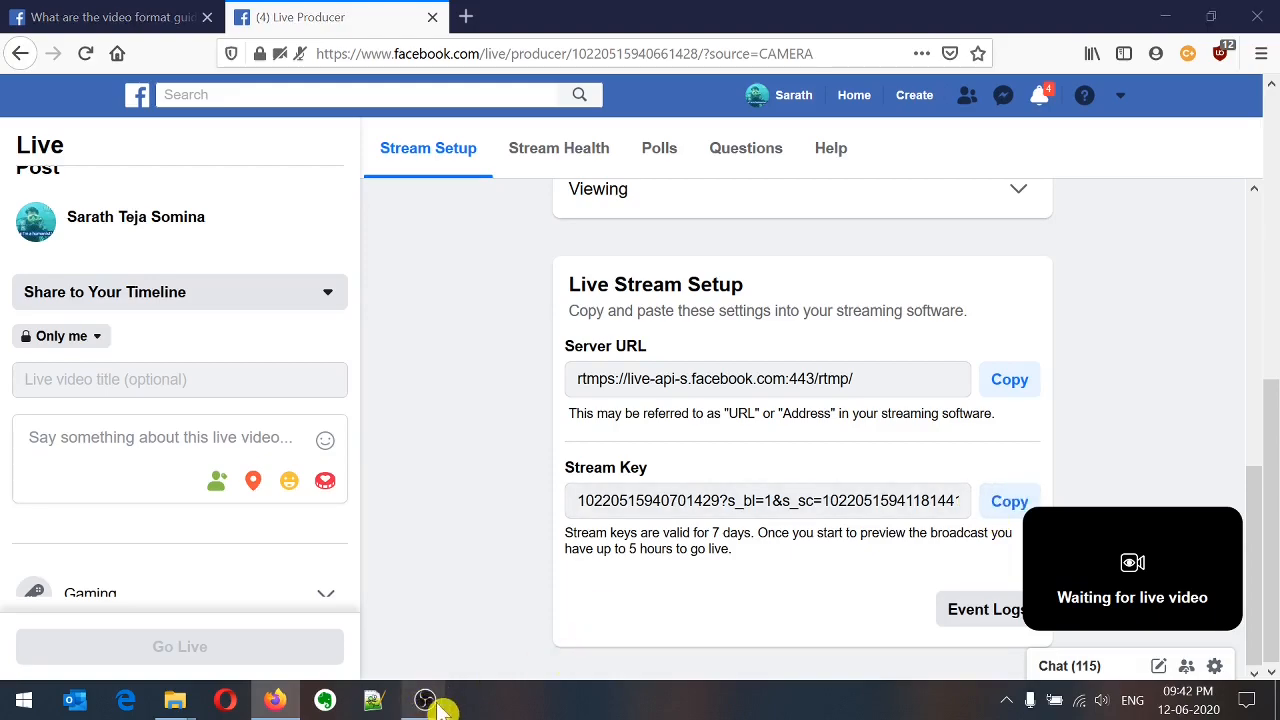
# - Switch back to OBS, replace the stream key with the one copied from Live Producer, and save the settings
pyautogui.moveTo(425, 700)
pyautogui.click(552, 571)
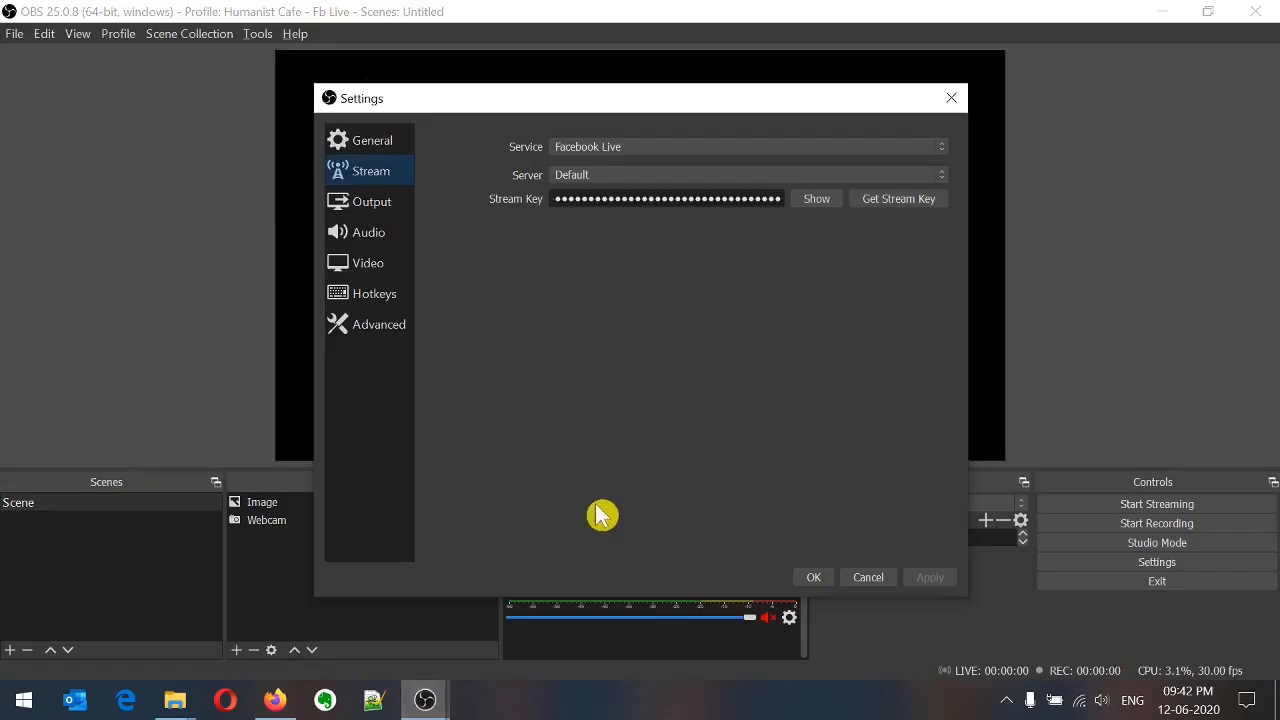
pyautogui.click(817, 199)
pyautogui.hotkey('ctrl', 'a')
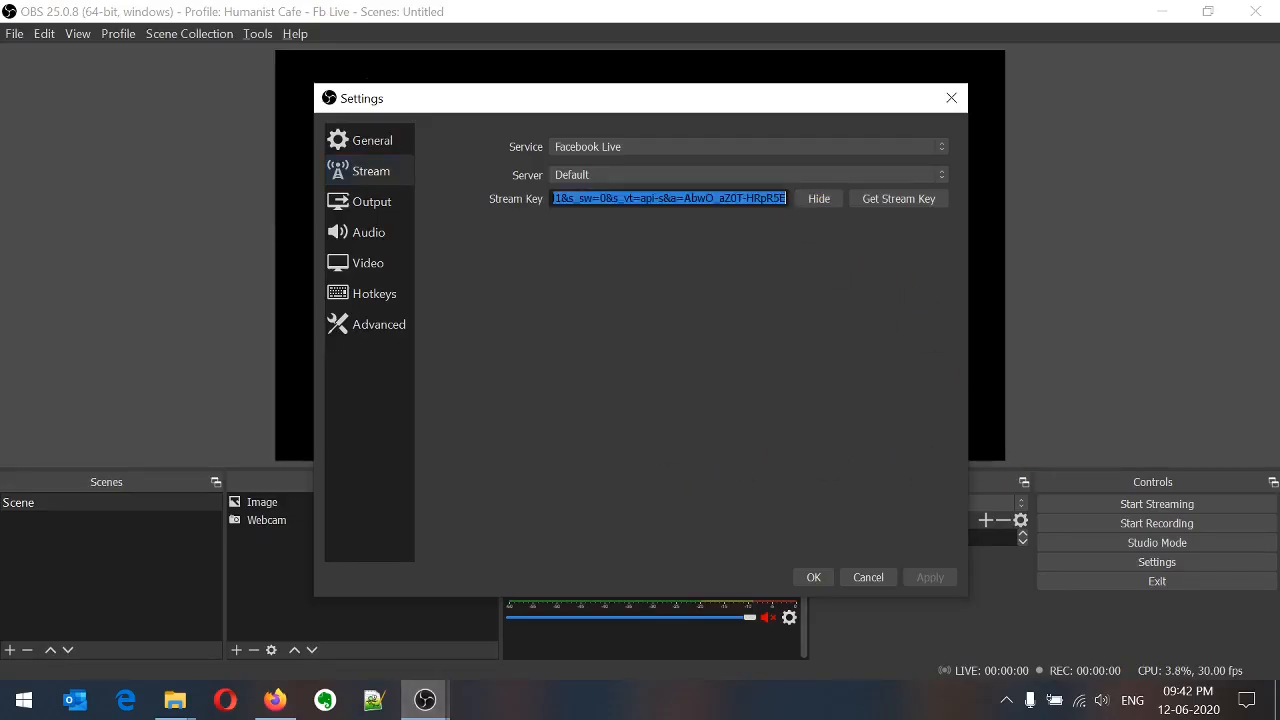
pyautogui.press('BackSpace')
pyautogui.hotkey('ctrl', 'v')
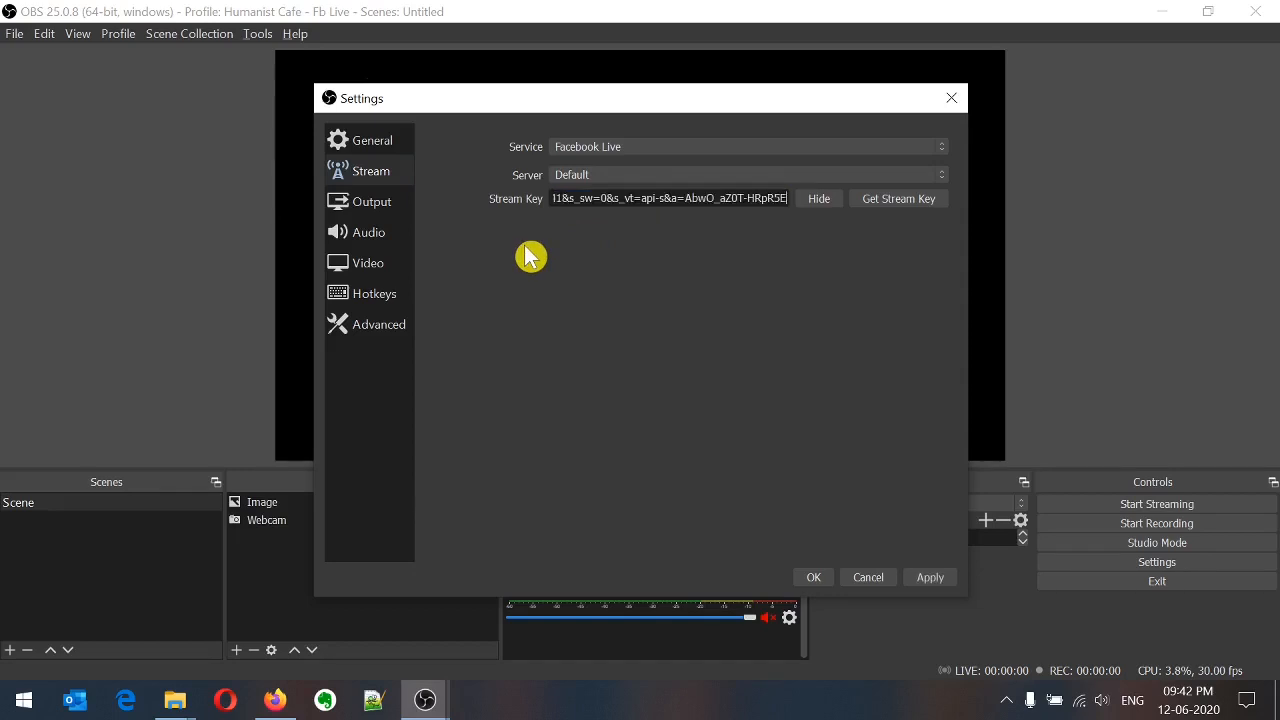
pyautogui.click(814, 579)
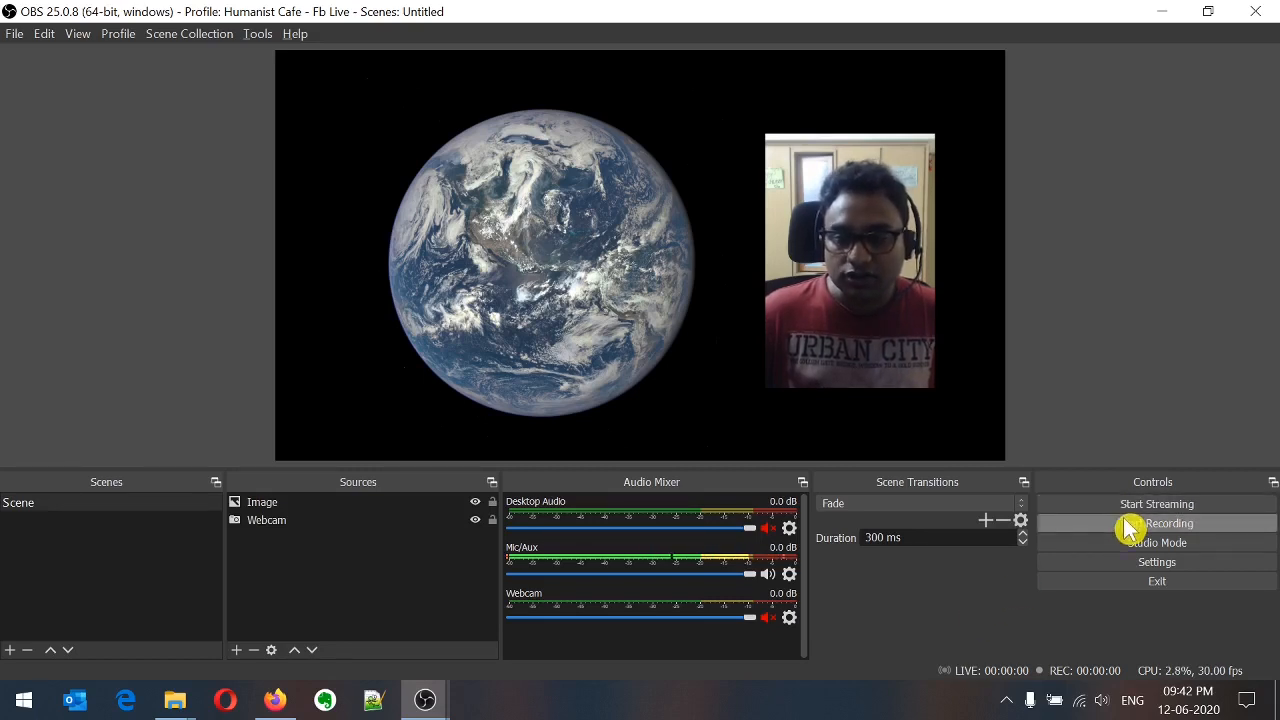
# - Enable "Automatically record when streaming" in the general output settings and save
pyautogui.click(1106, 568)
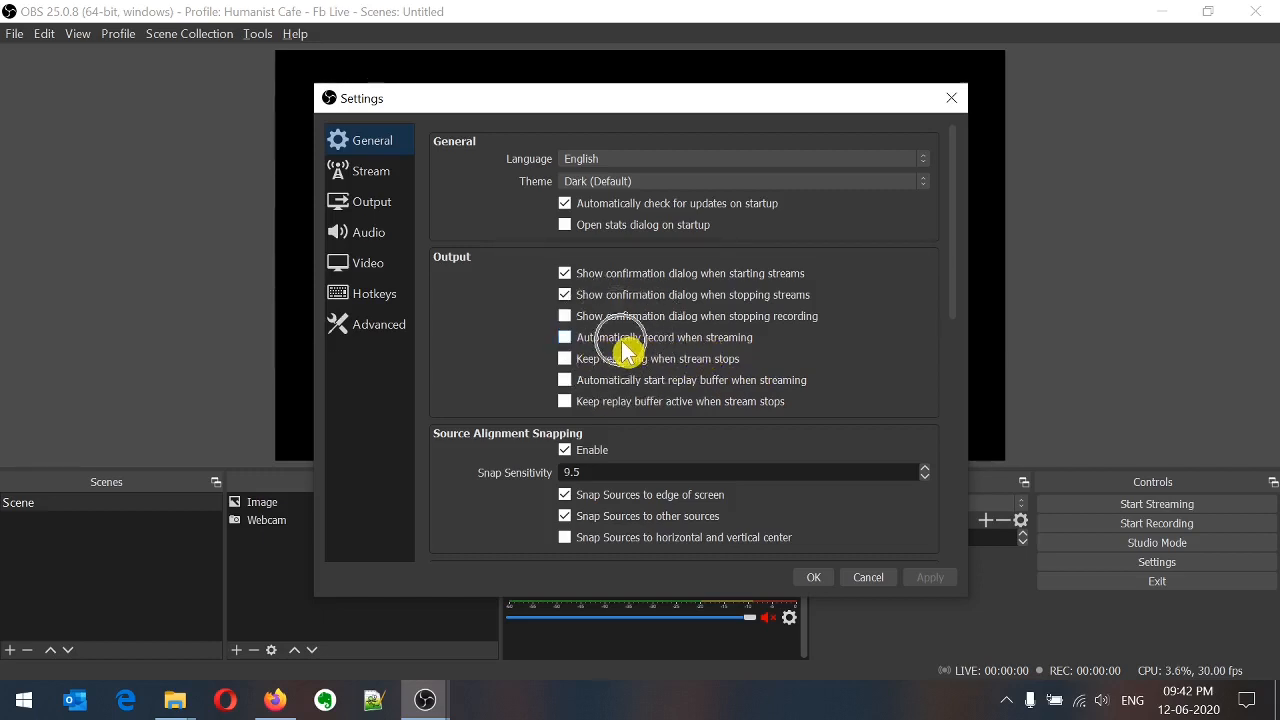
pyautogui.click(568, 339)
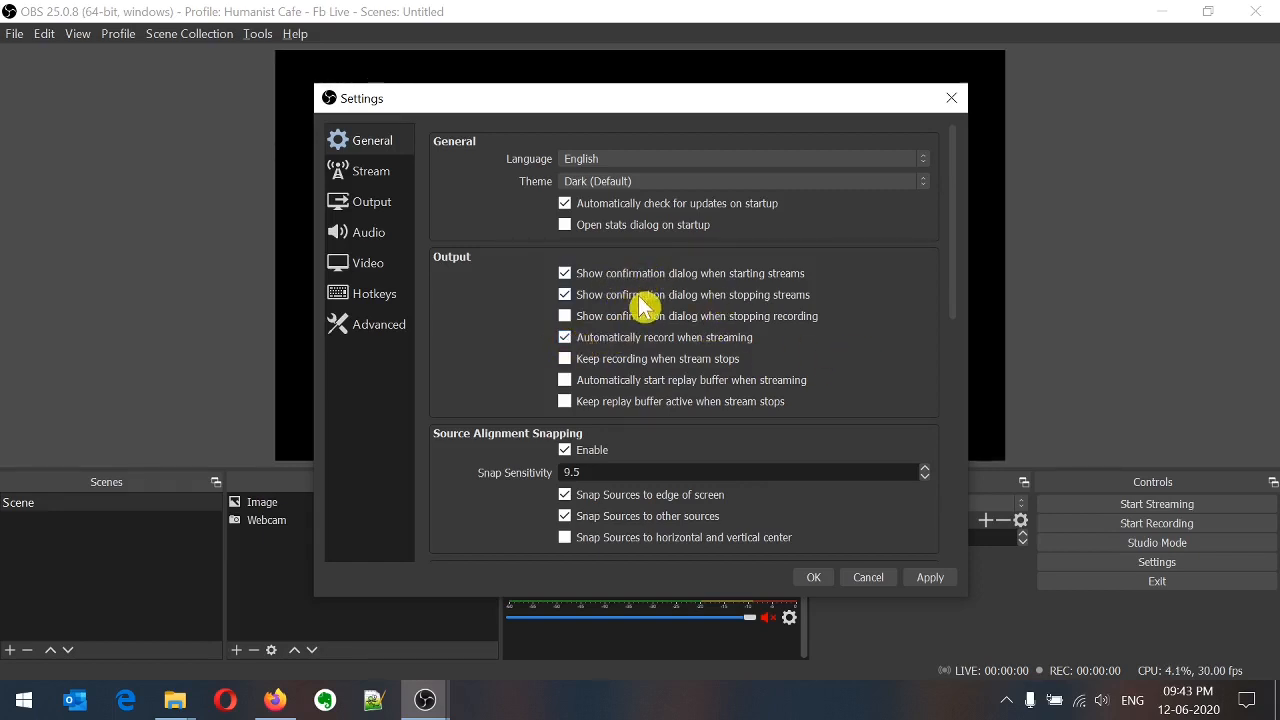
pyautogui.click(812, 578)
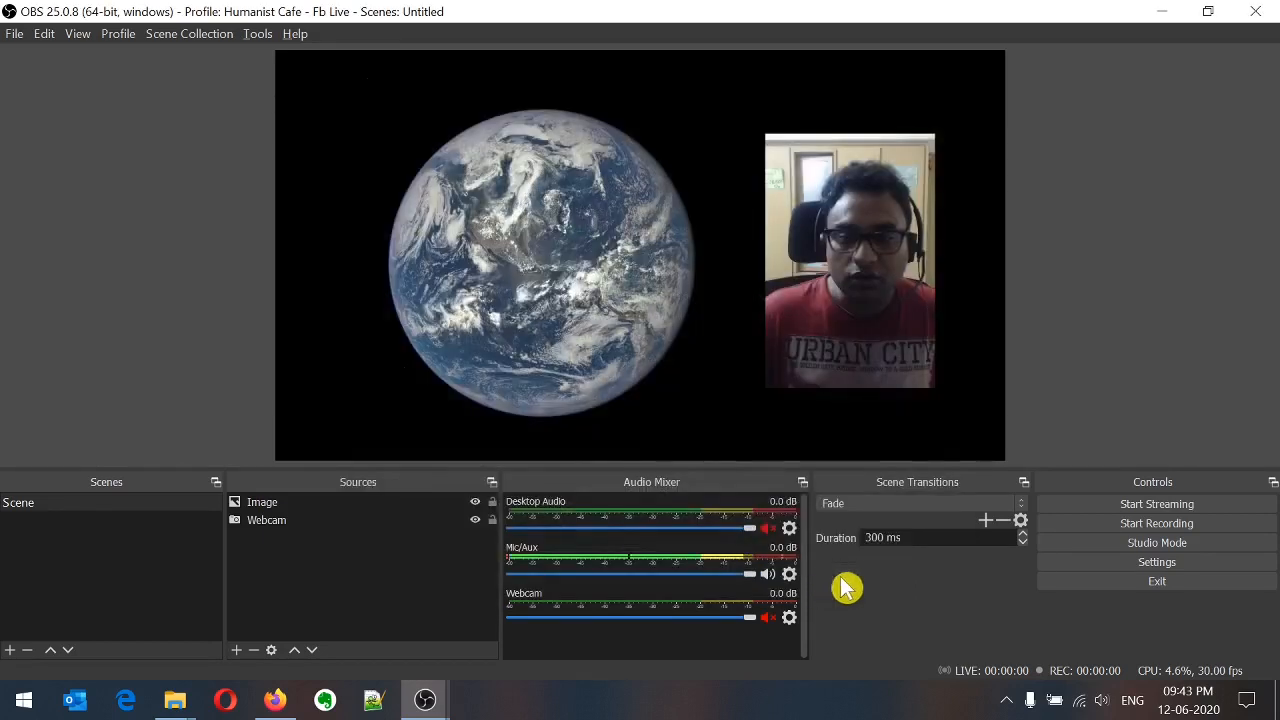
# - Start the stream, check its incoming preview on the Live Producer page in Firefox, and return to OBS
pyautogui.click(1116, 514)
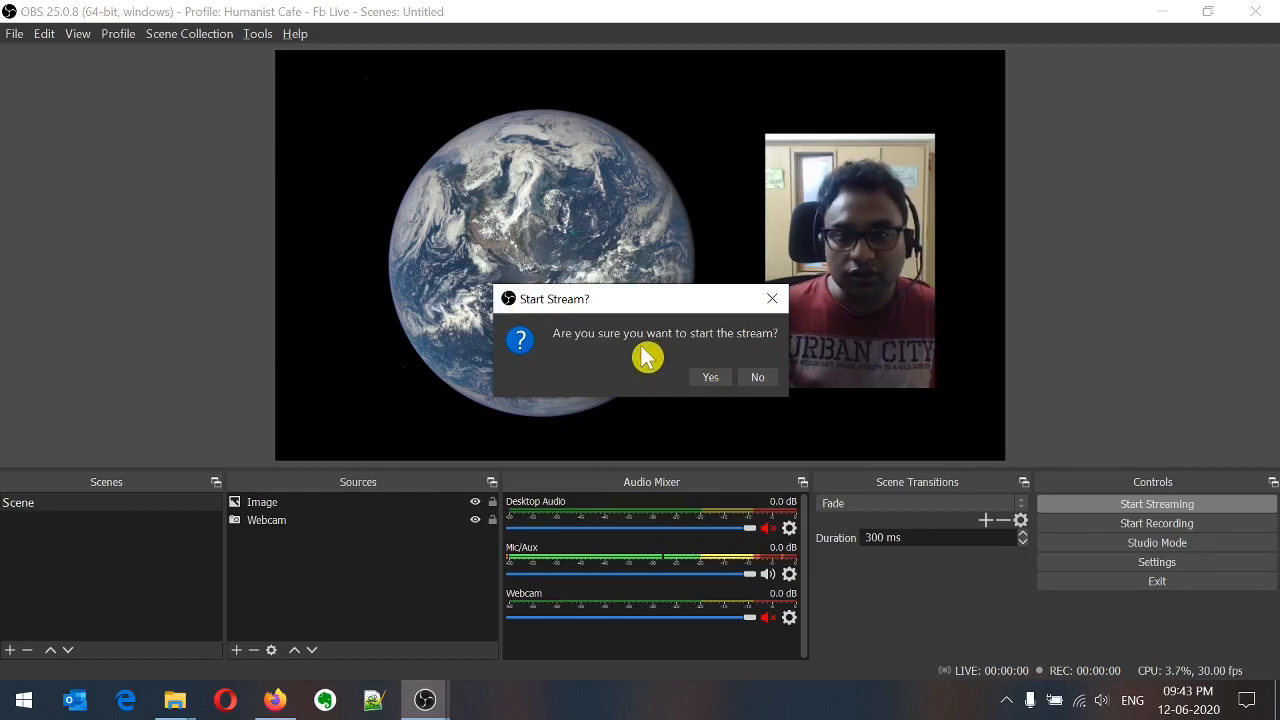
pyautogui.click(711, 379)
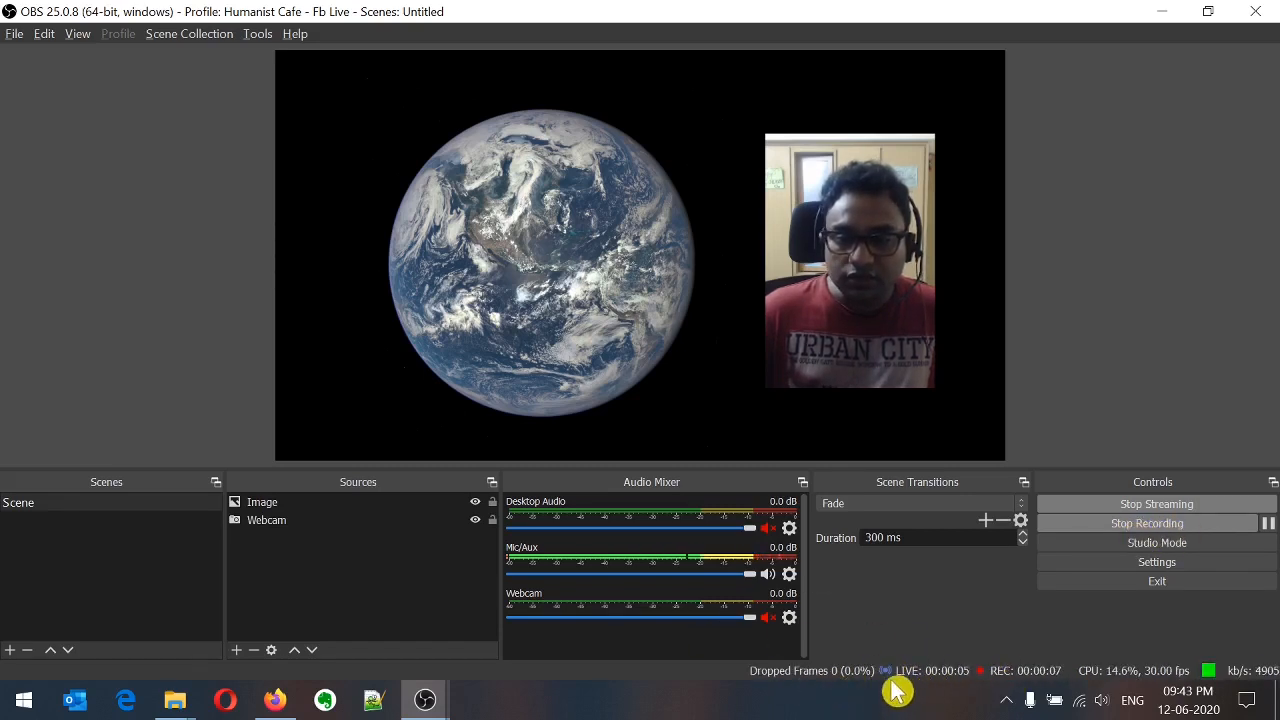
pyautogui.click(280, 702)
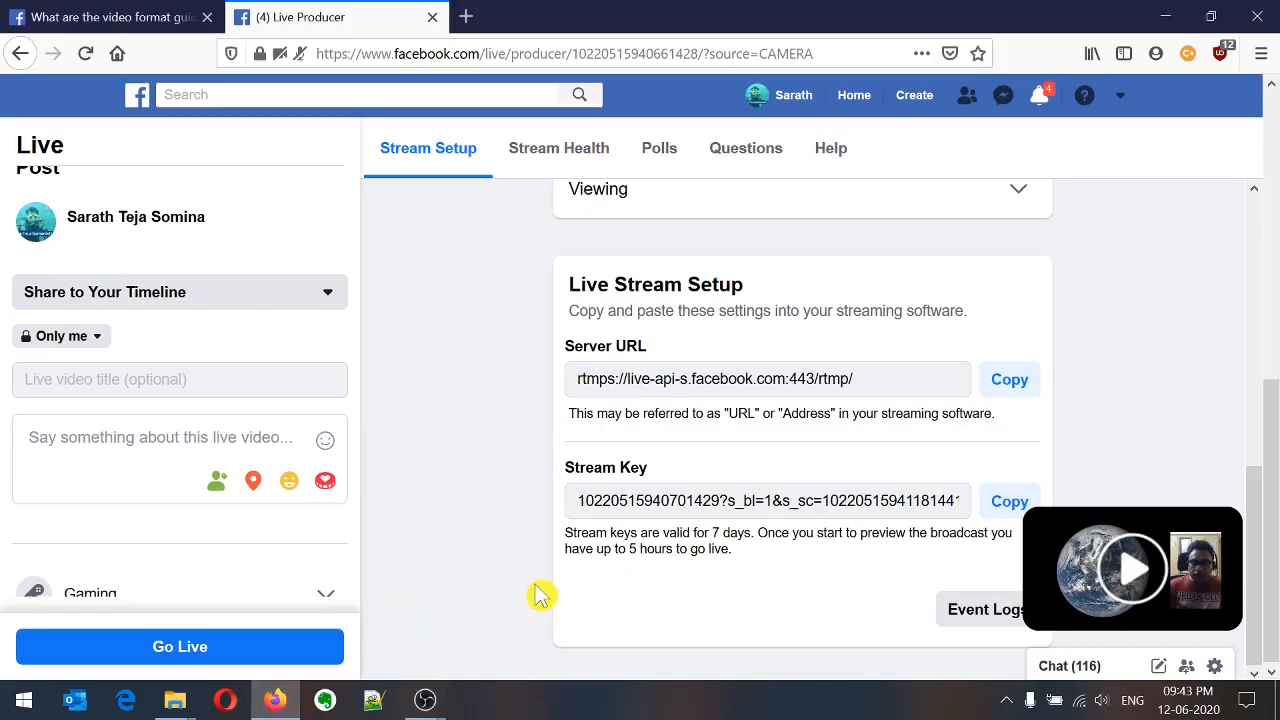
pyautogui.moveTo(1137, 571)
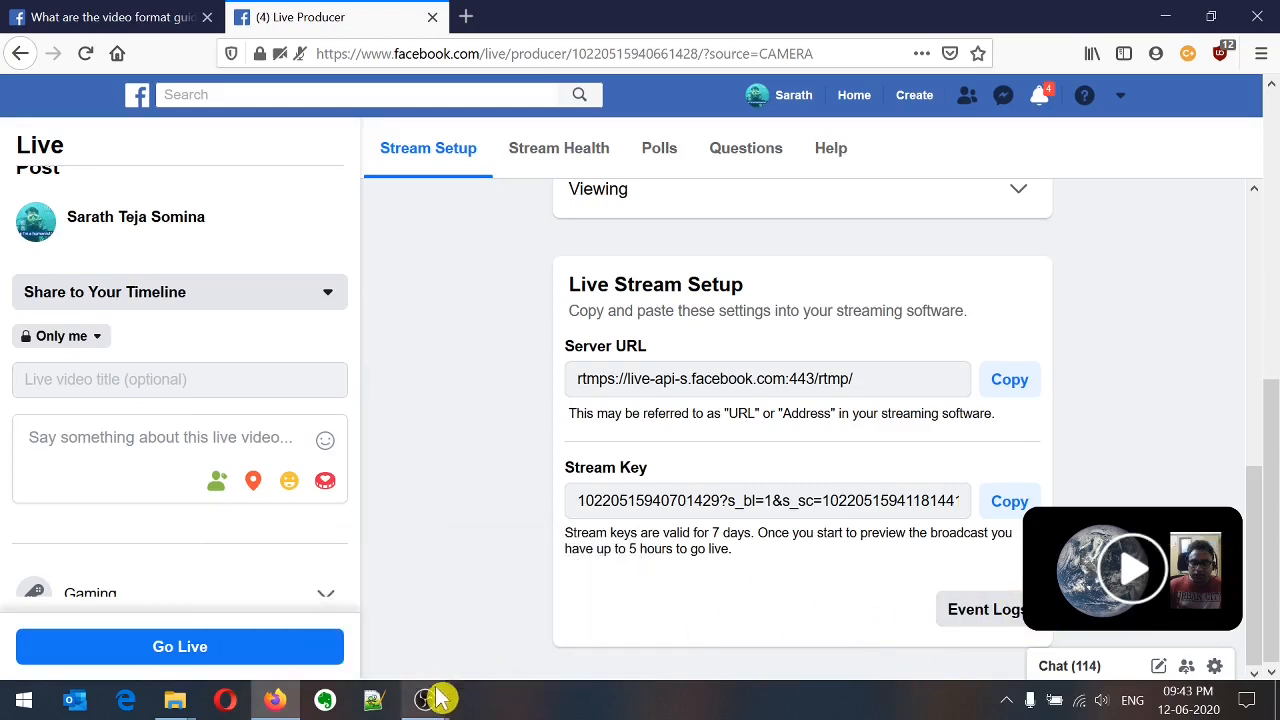
pyautogui.moveTo(430, 705)
pyautogui.click(520, 590)
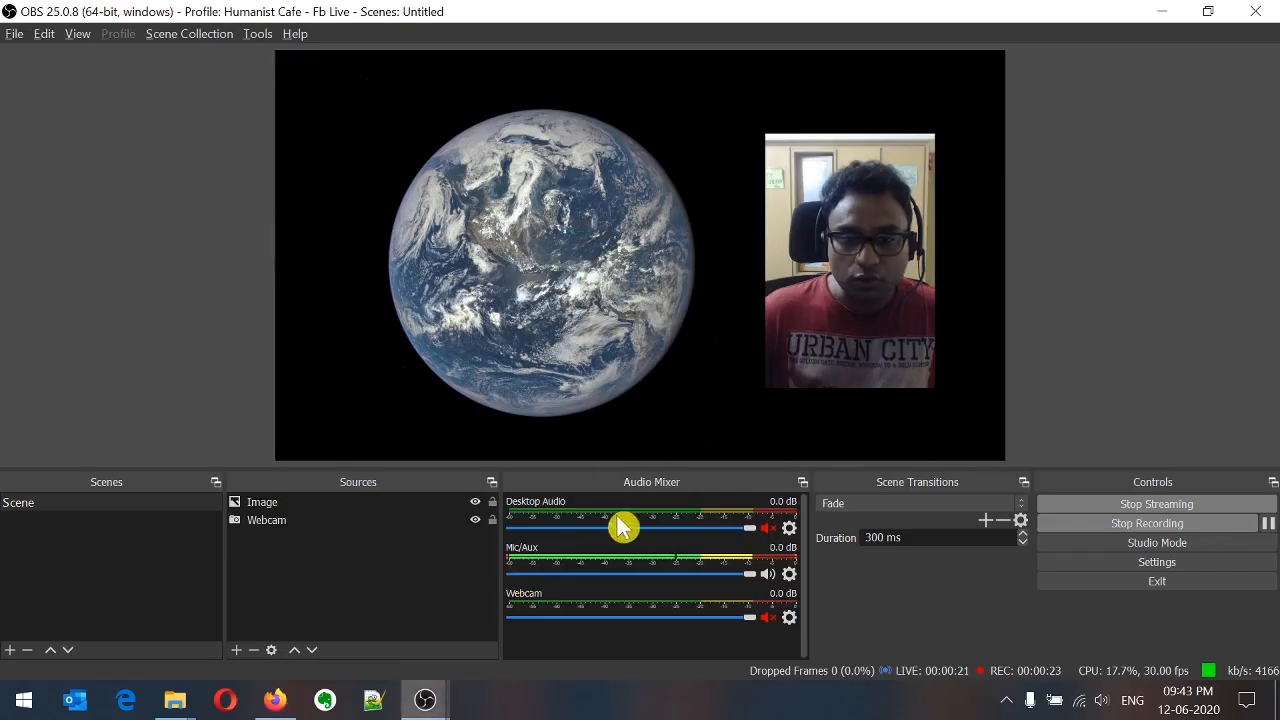
# - Switch to Firefox and enter "Test Live from OBS" as both the title and the description of the live video
pyautogui.click(283, 702)
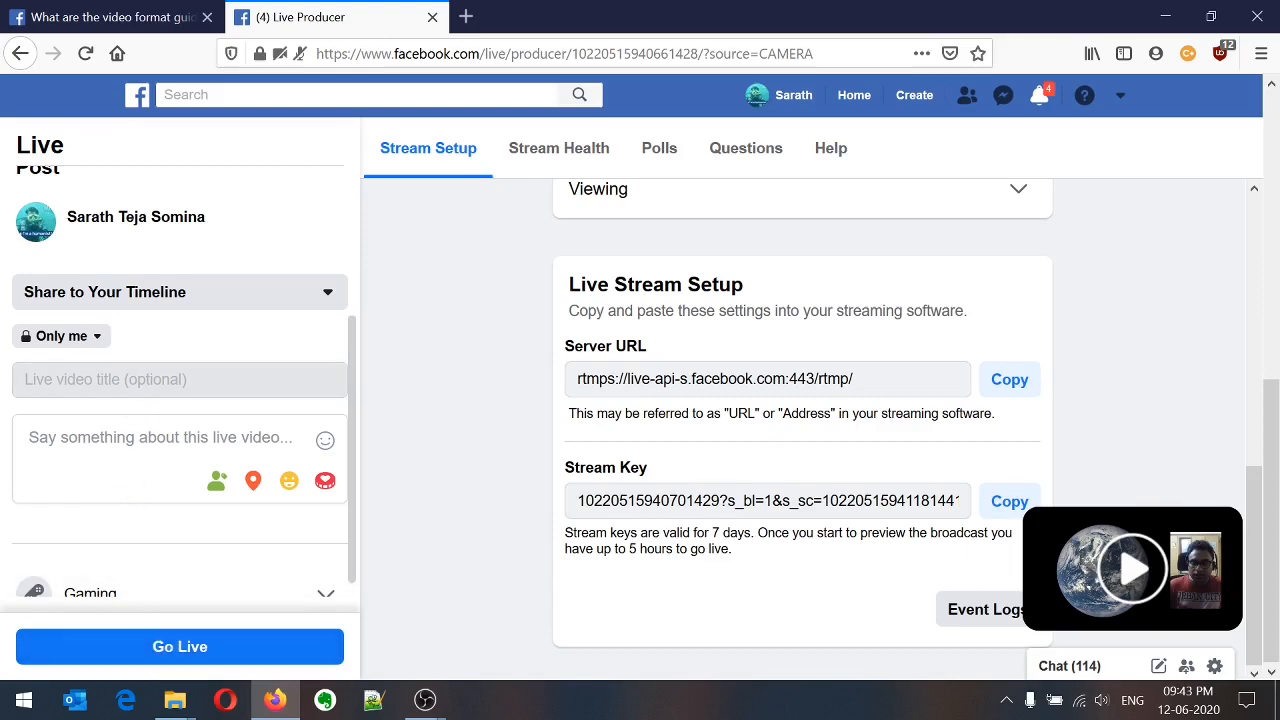
pyautogui.click(150, 380)
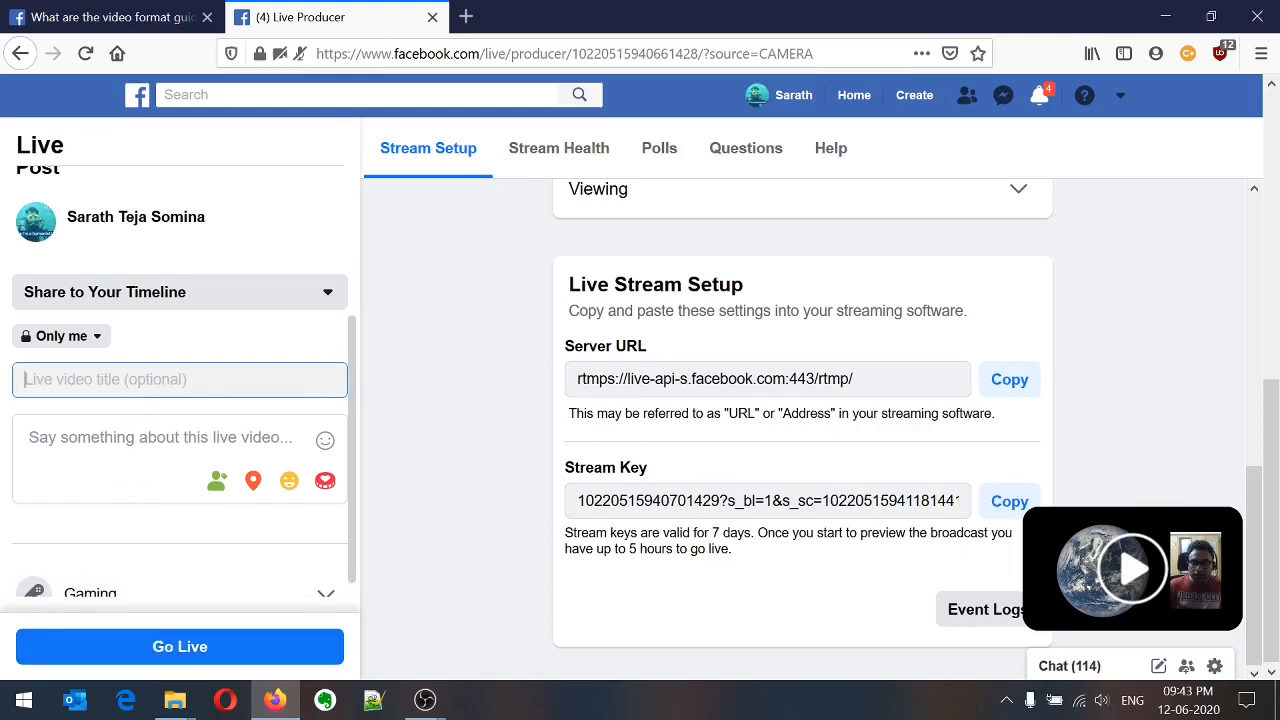
pyautogui.write('Test Live from OBS')
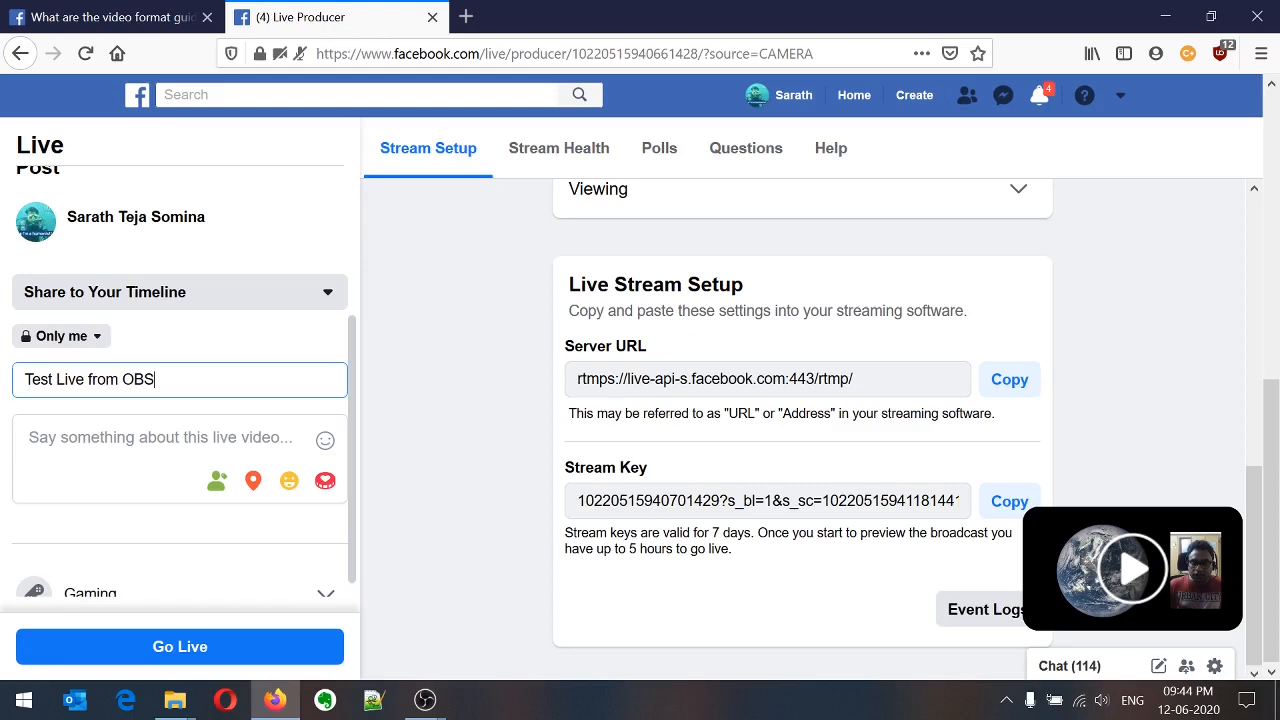
pyautogui.press('Tab')
pyautogui.hotkey('shift', 'Tab')
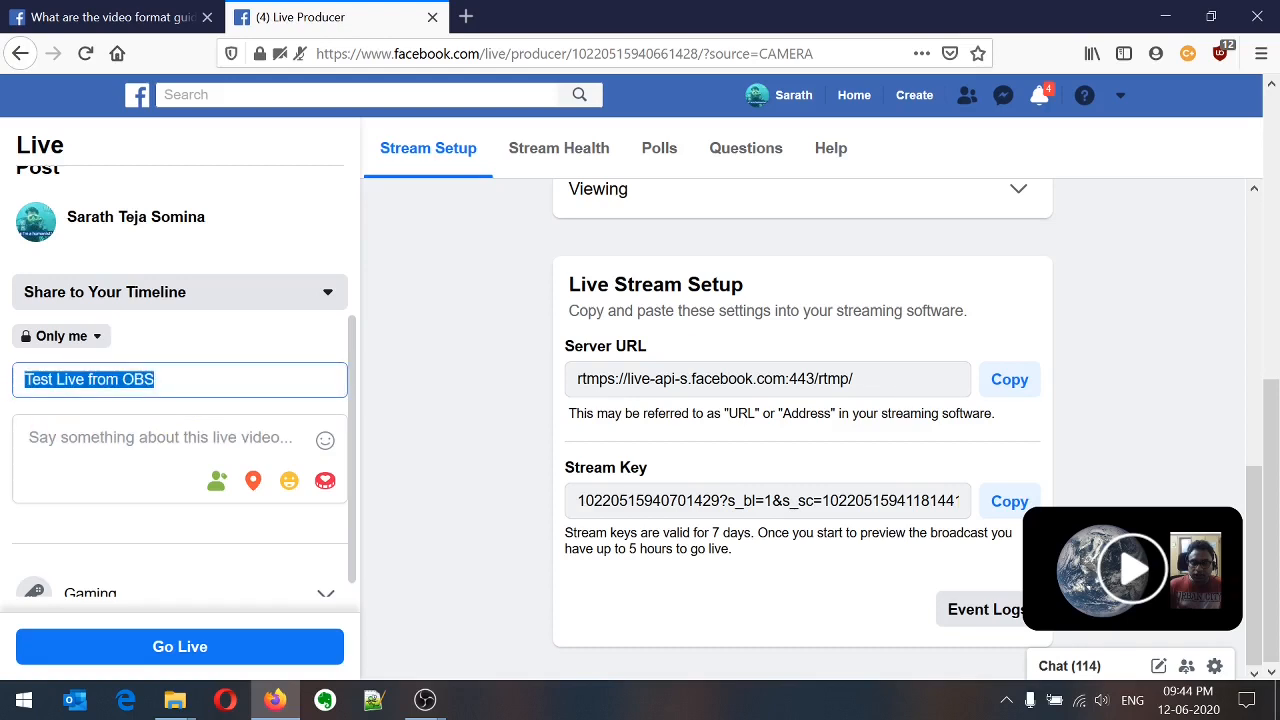
pyautogui.press('Tab')
pyautogui.hotkey('ctrl', 'v')
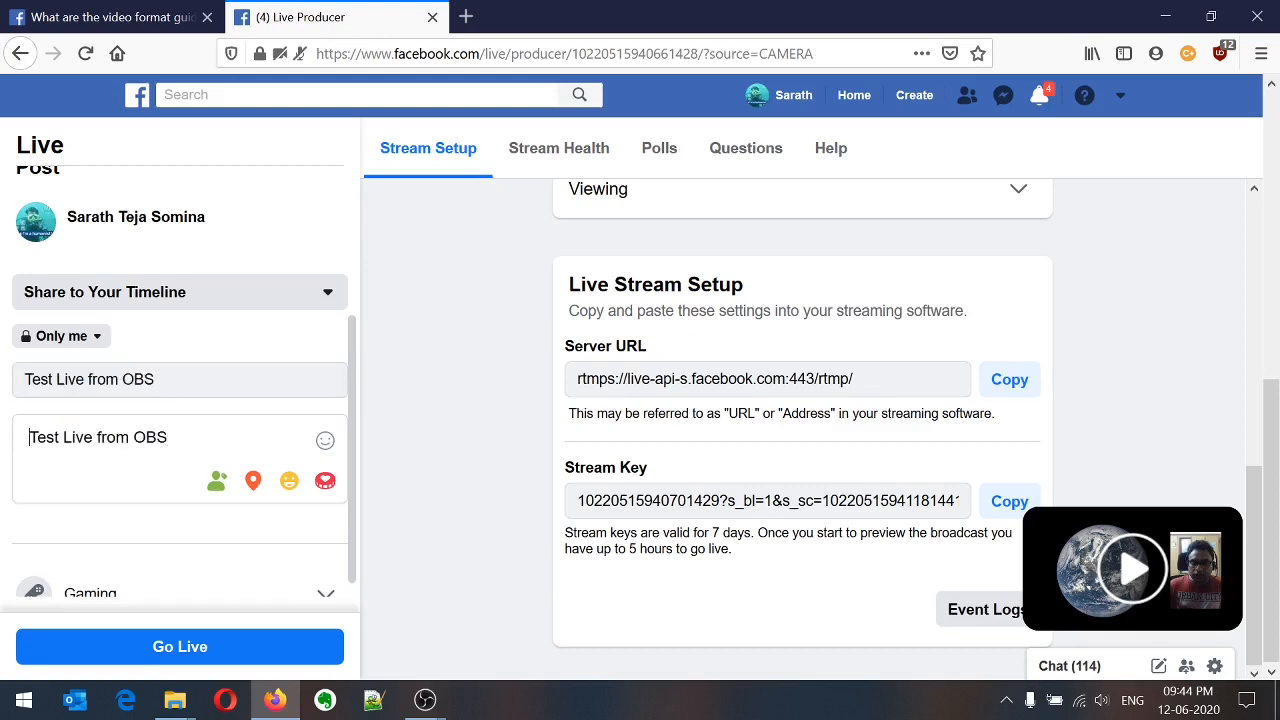
# - Change the live video's description to "Description for test live from OBS" and go live
pyautogui.write('Descri')
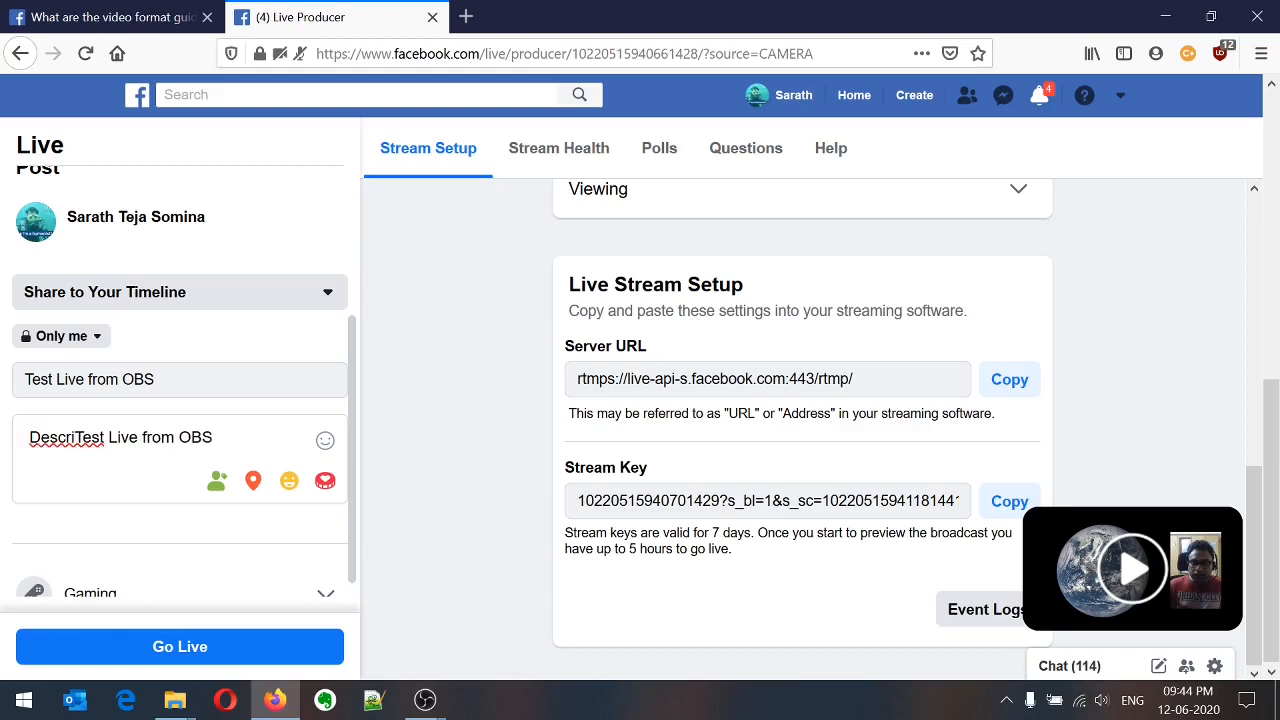
pyautogui.write('ption ofr')
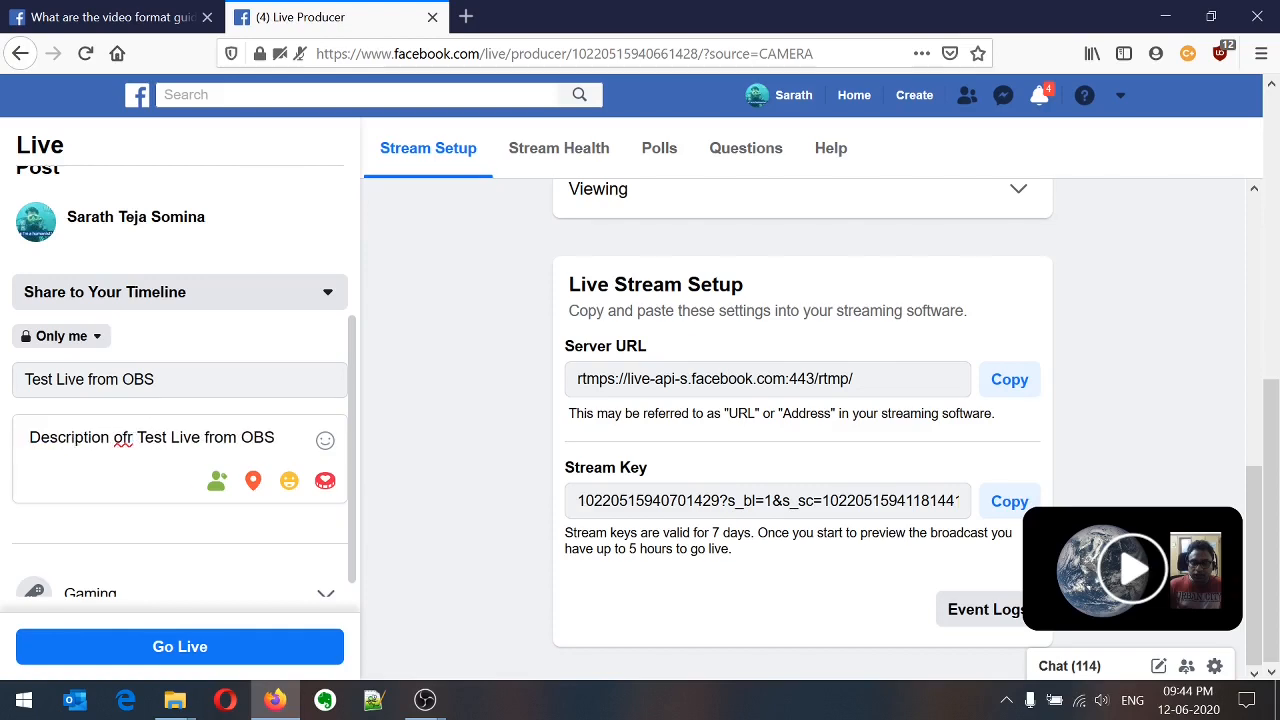
pyautogui.press('BackSpace')
pyautogui.press('BackSpace')
pyautogui.press('BackSpace')
pyautogui.press('BackSpace')
pyautogui.write('for')
pyautogui.press('Delete')
pyautogui.write('t')
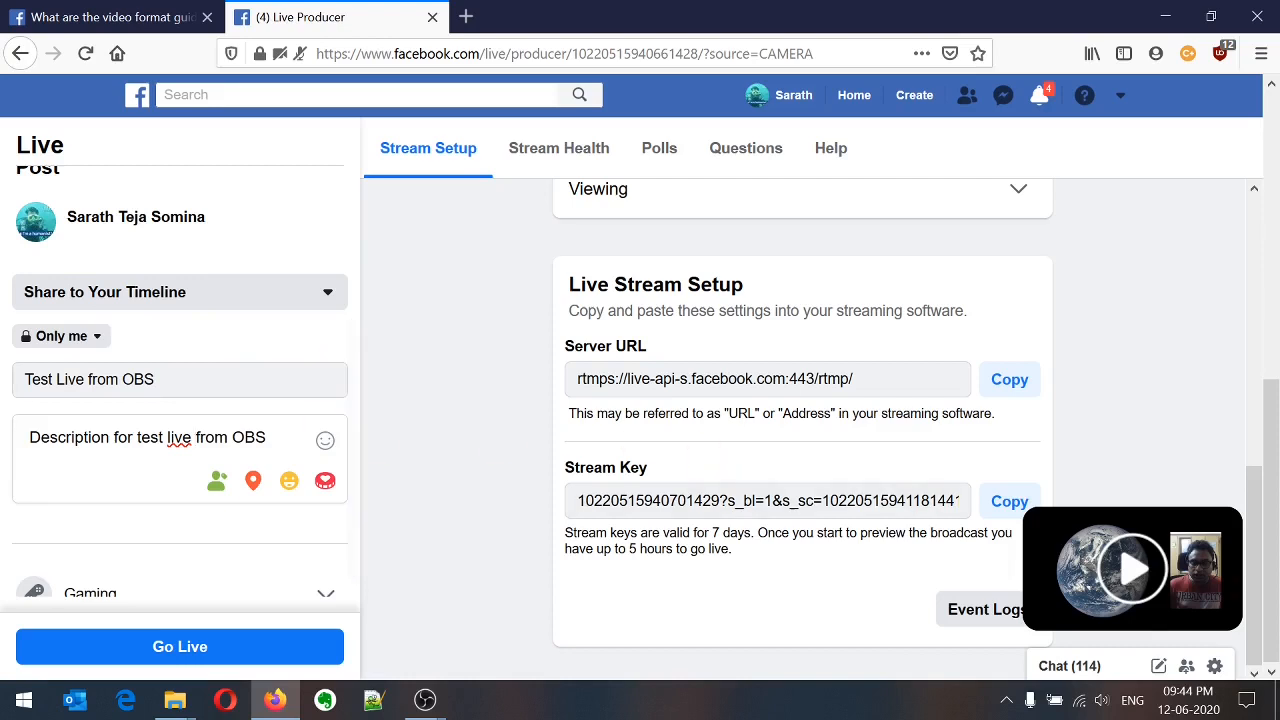
pyautogui.click(182, 650)
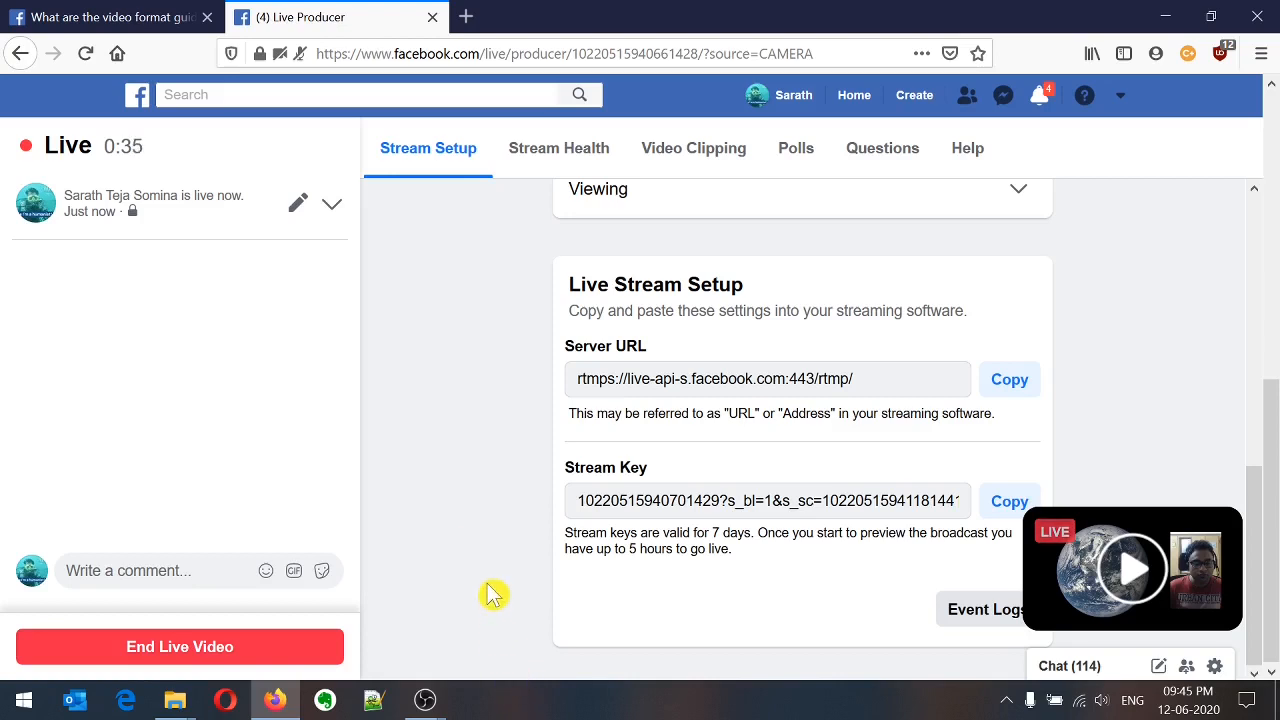
# - Open Task Manager, check the CPU, memory, network and GPU load of the running apps, and minimize it
pyautogui.rightClick(622, 702)
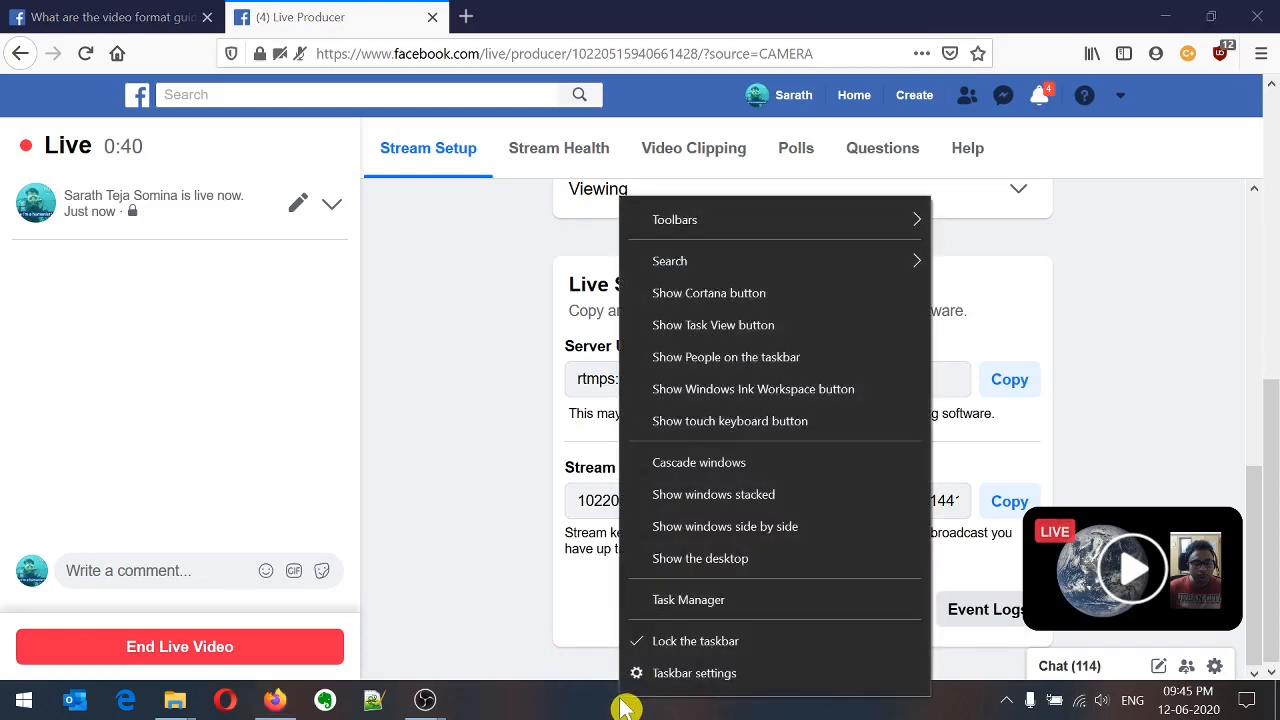
pyautogui.click(776, 602)
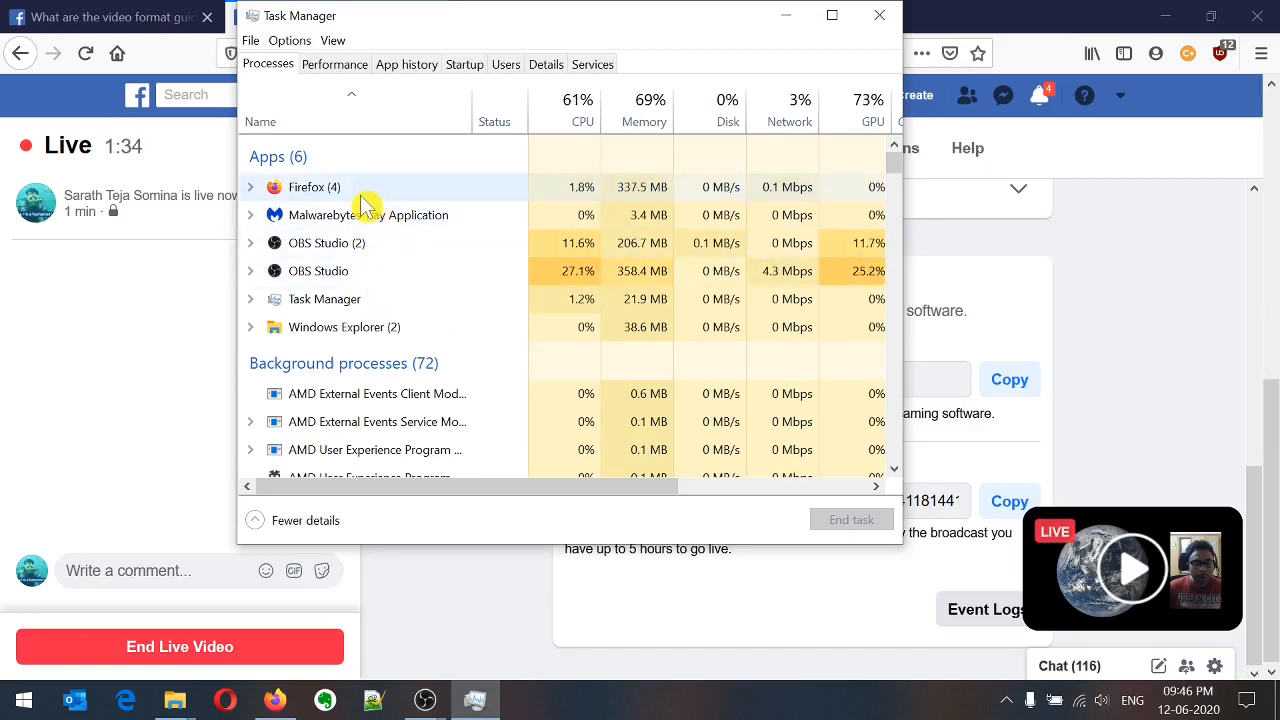
pyautogui.click(785, 27)
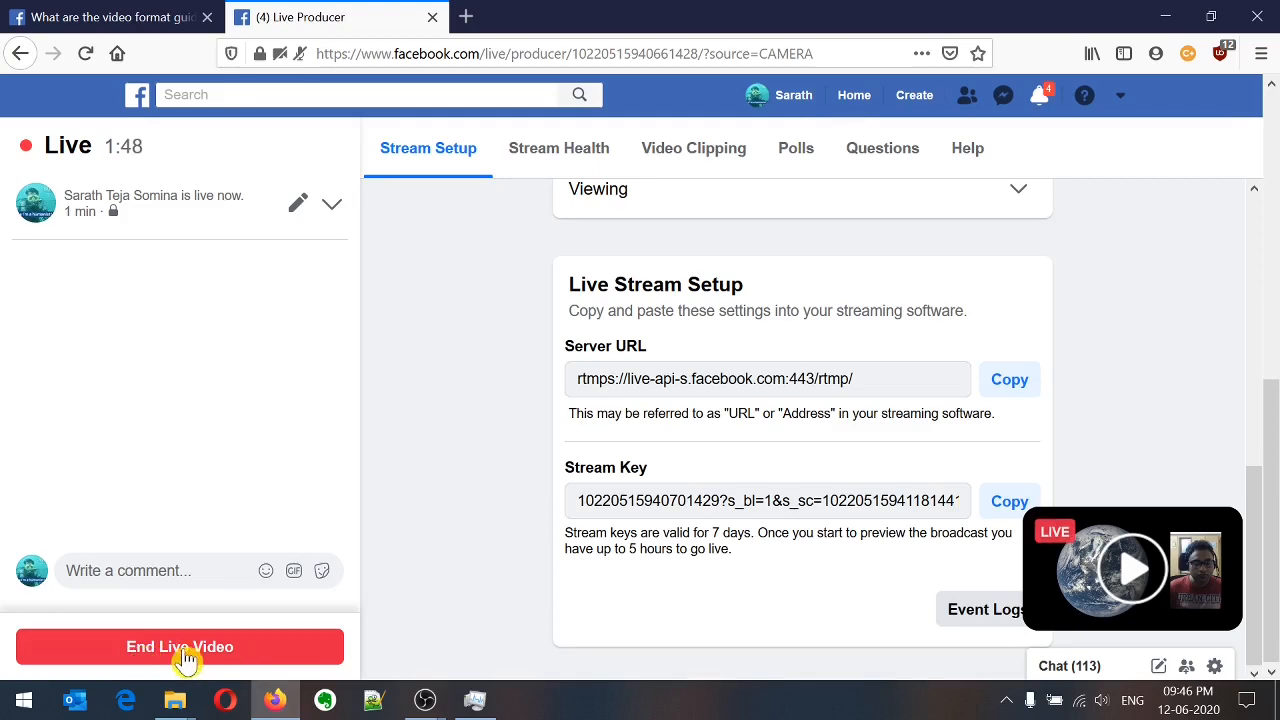
# - Return to the OBS window with the webcam and image scene and stop the stream
pyautogui.moveTo(432, 685)
pyautogui.click(507, 577)
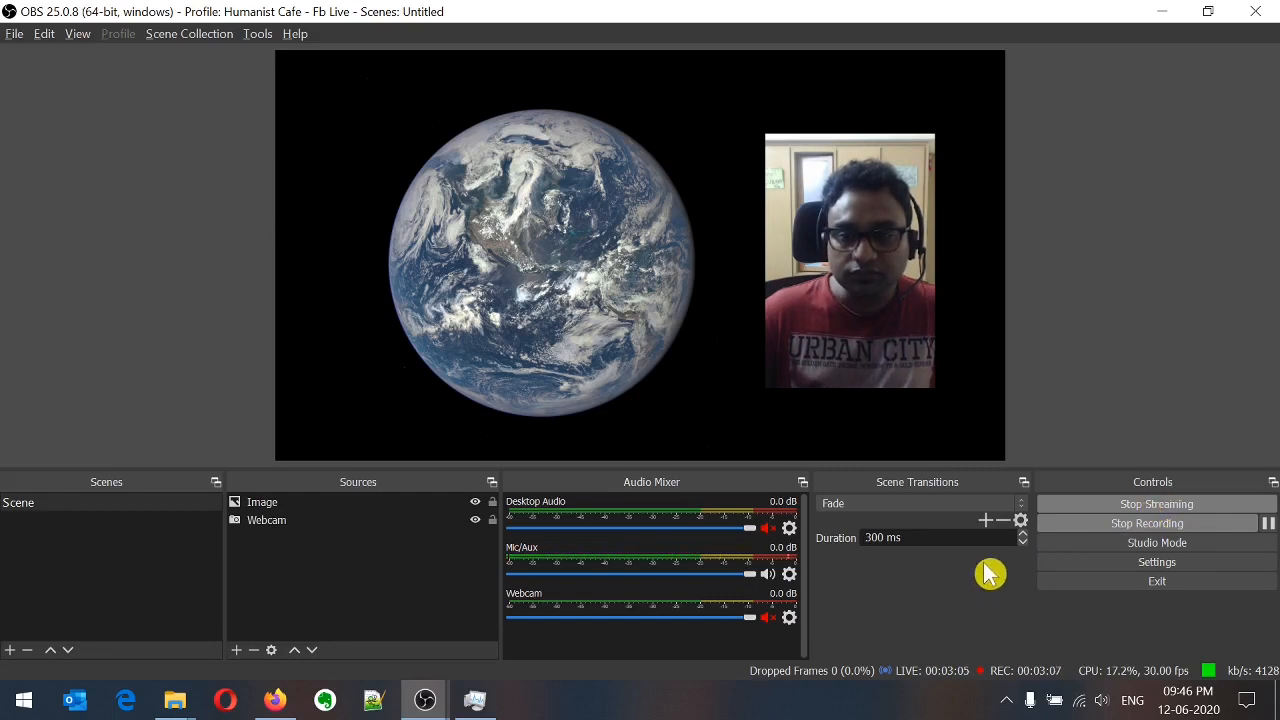
pyautogui.click(1165, 505)
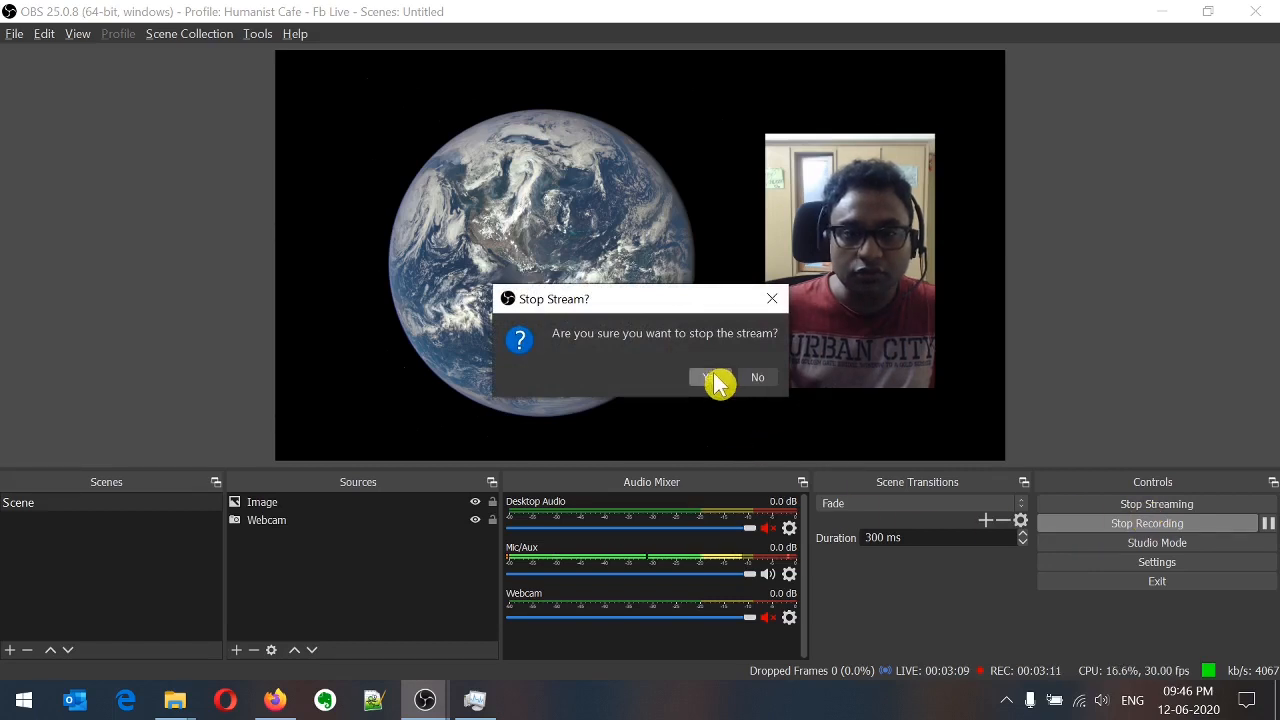
pyautogui.click(712, 378)
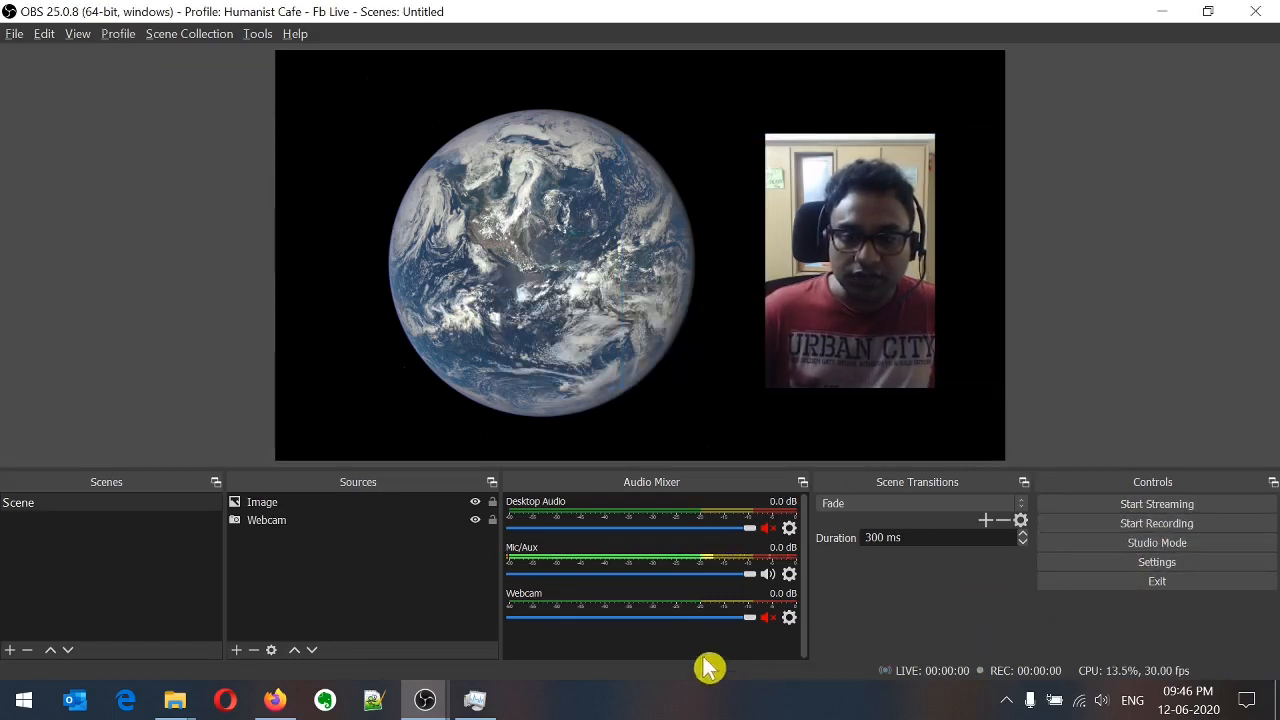
# - Switch to Firefox, view the ended live video's post, and close its tab
pyautogui.click(280, 700)
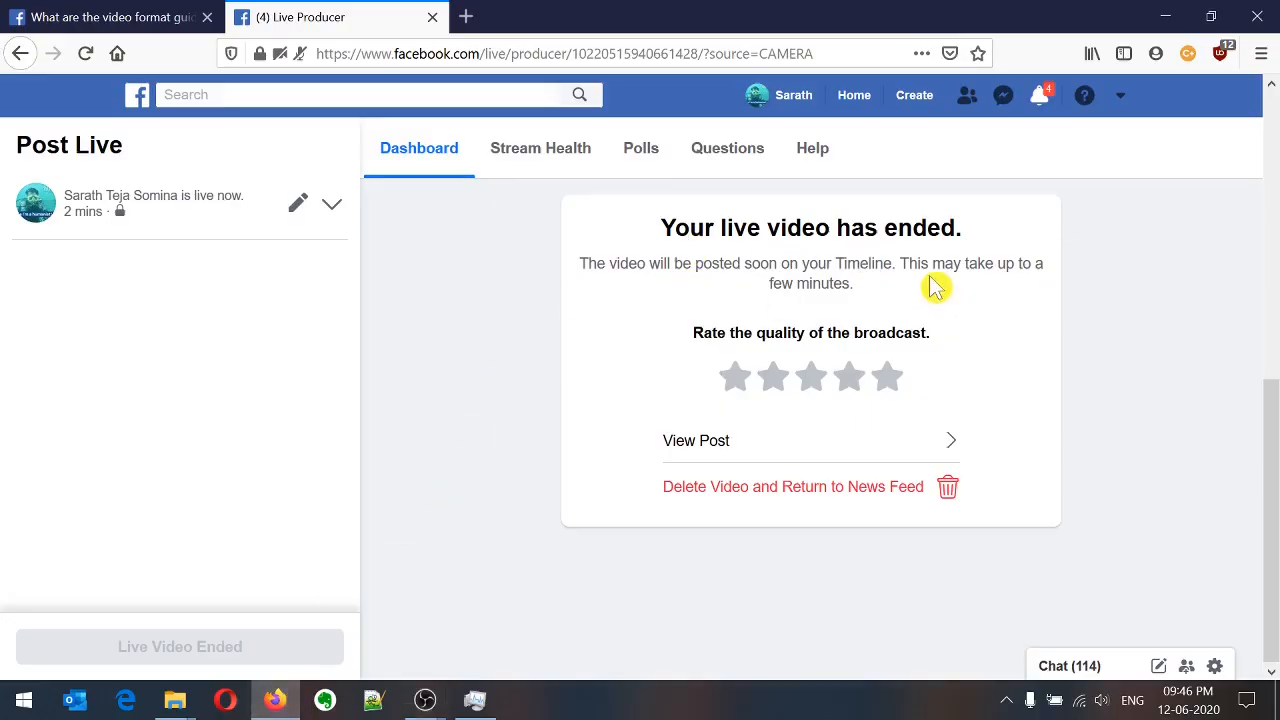
pyautogui.click(723, 449)
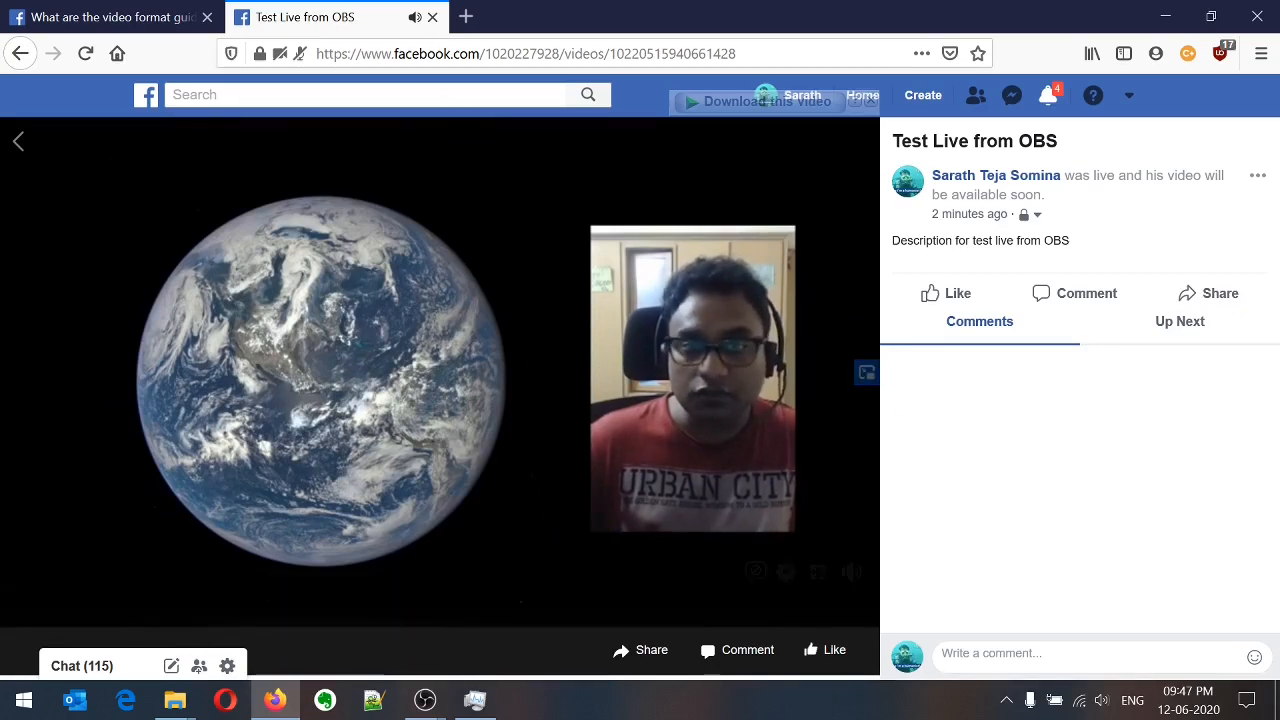
pyautogui.click(432, 18)
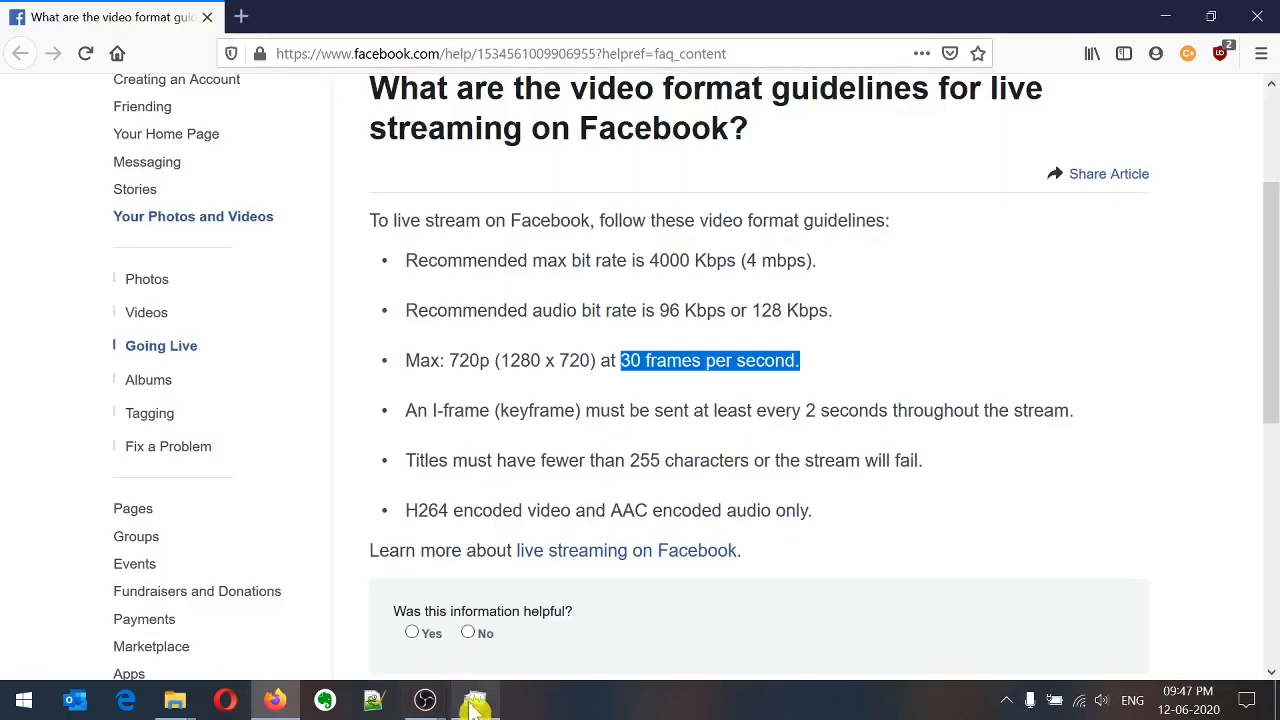
# - Switch back to the streaming OBS window, show the recordings folder, and maximize the folder window
pyautogui.click(425, 700)
pyautogui.click(546, 566)
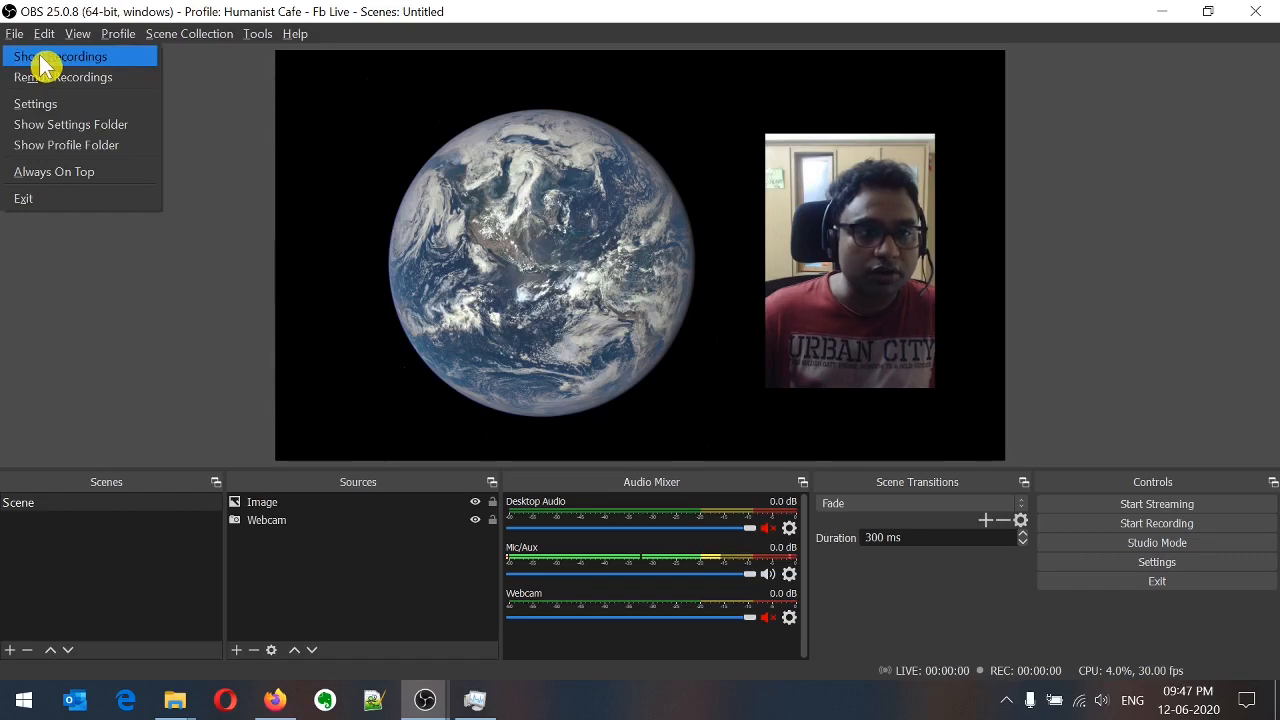
pyautogui.click(45, 60)
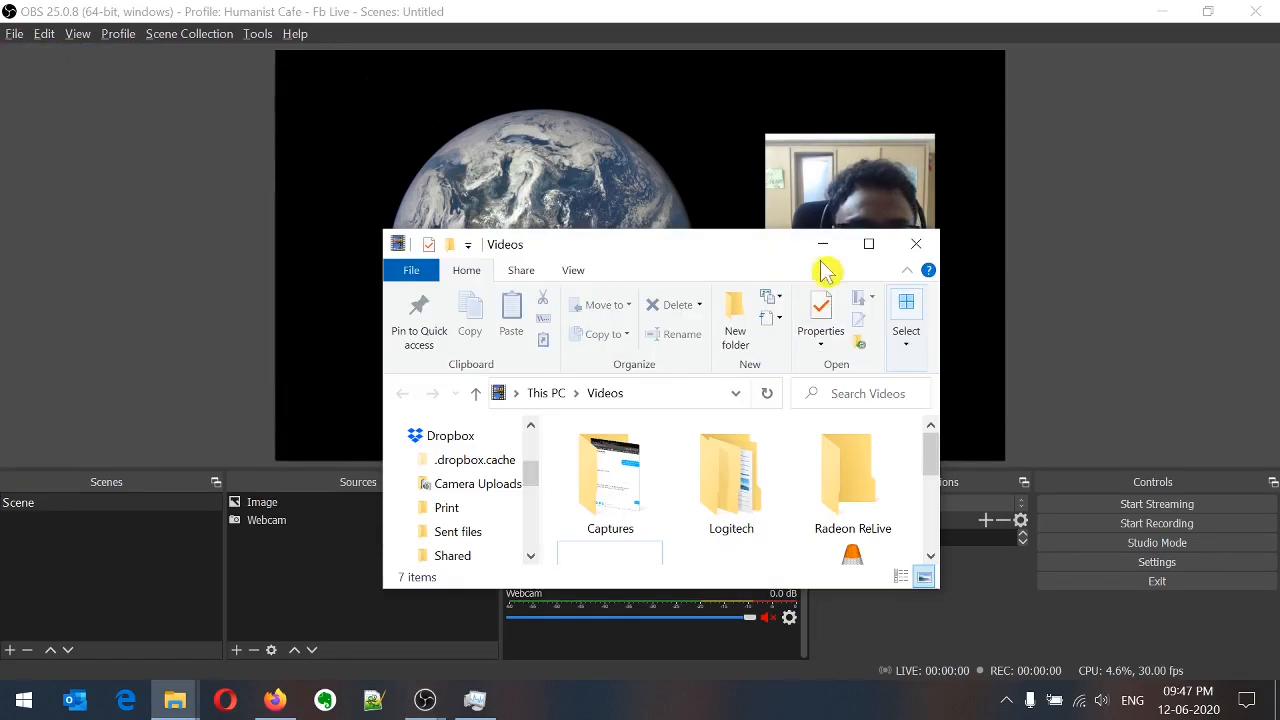
pyautogui.click(870, 247)
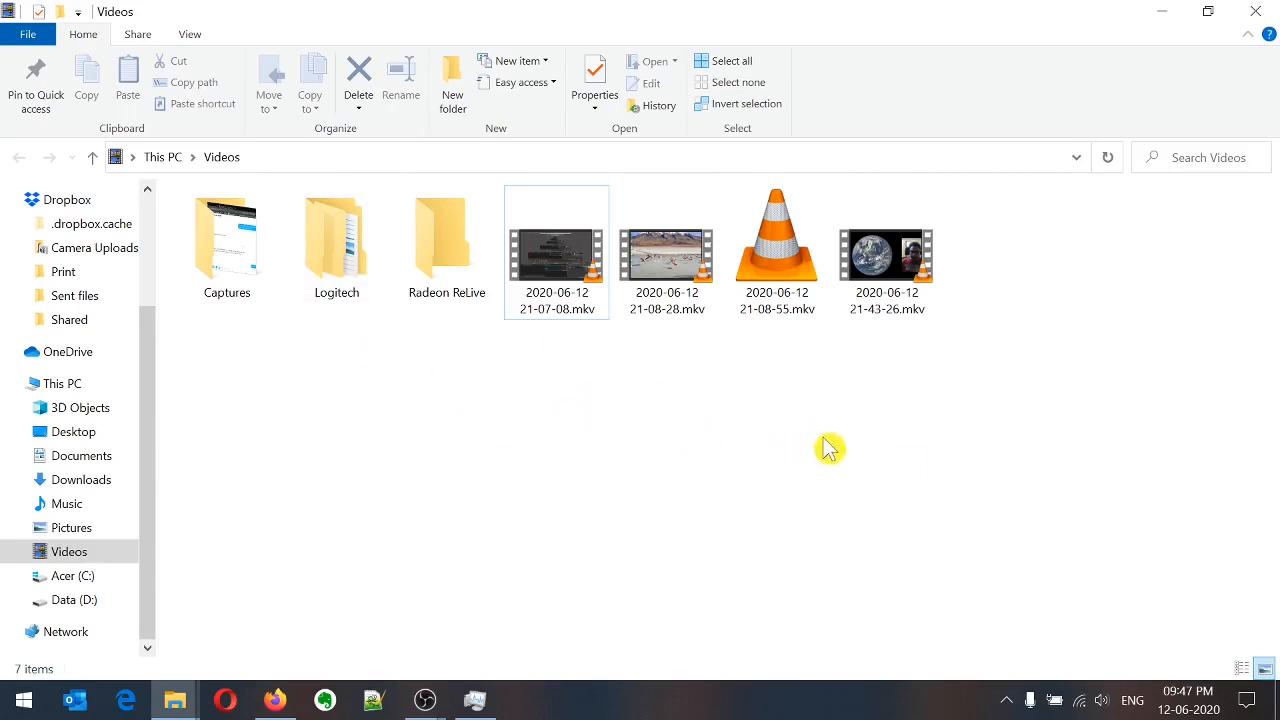
pyautogui.click(894, 296)
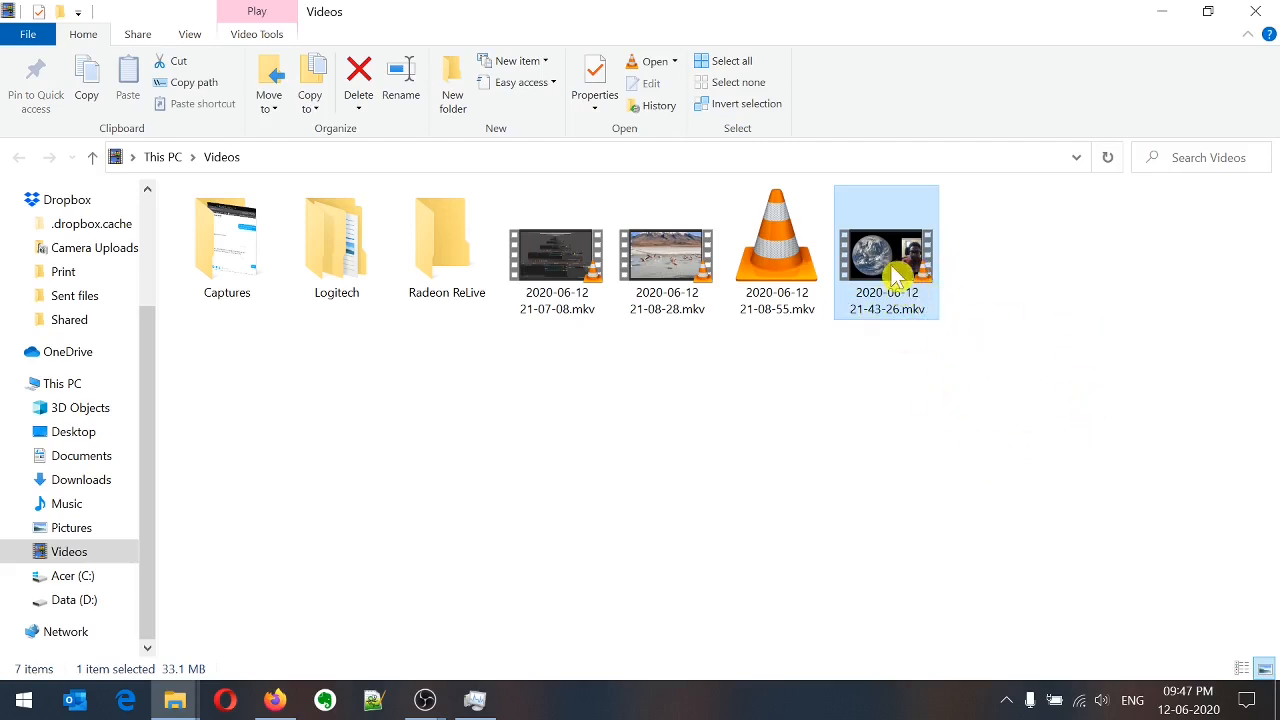
pyautogui.press('Return')
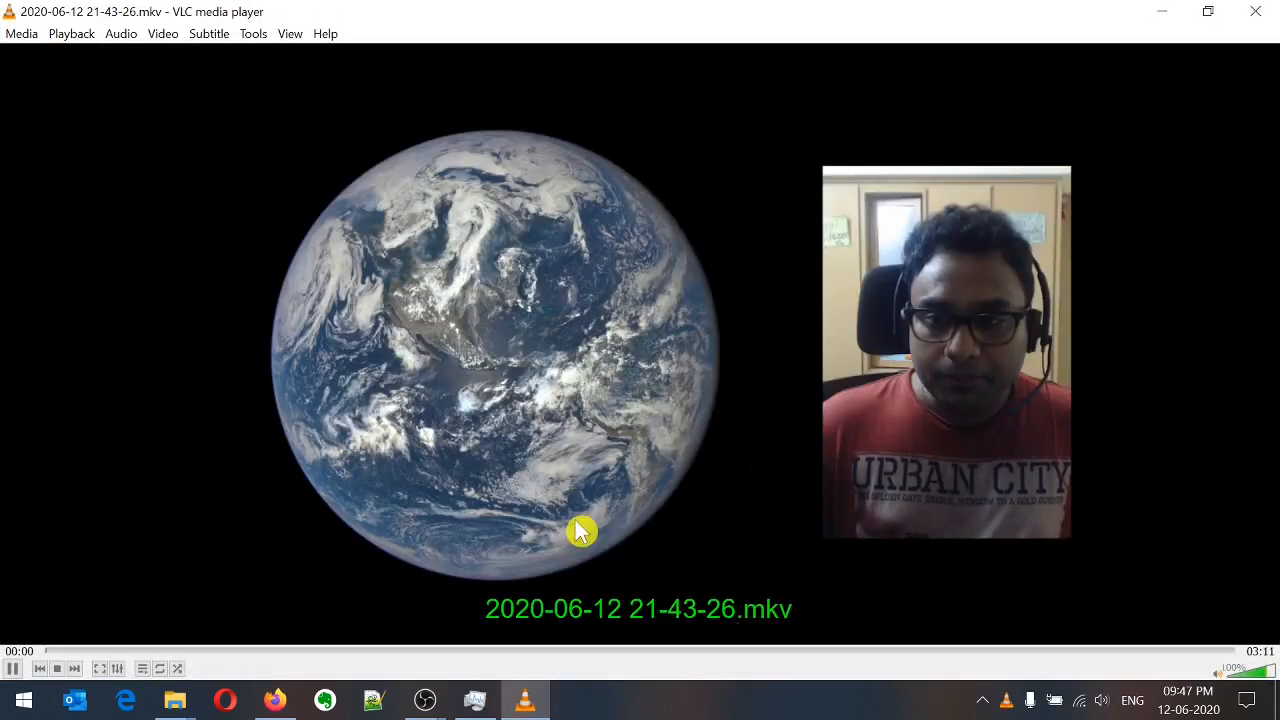
pyautogui.click(232, 651)
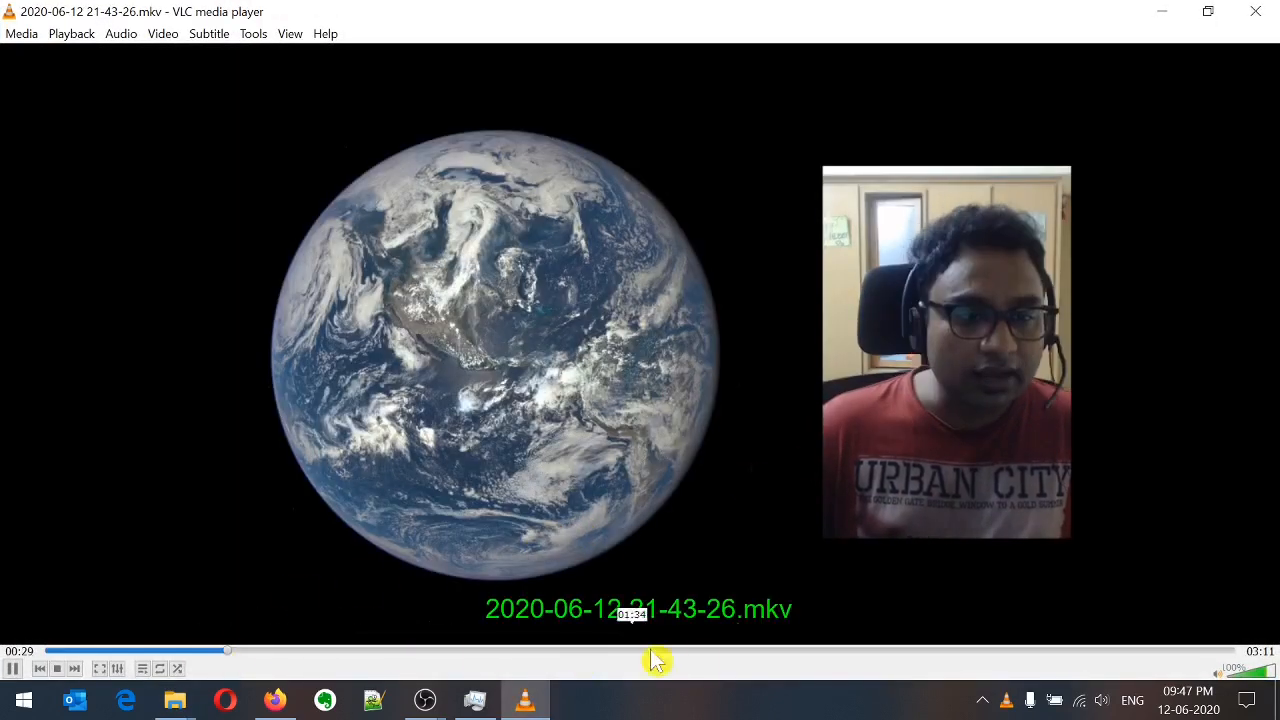
pyautogui.click(688, 652)
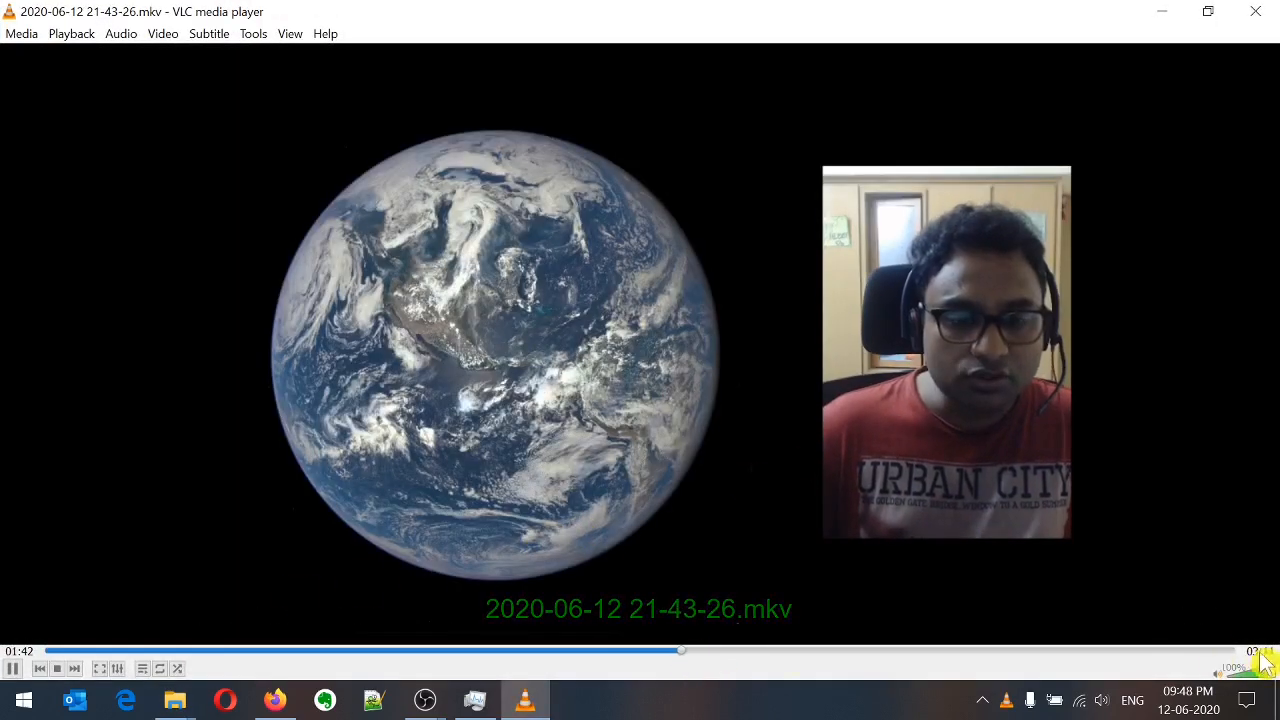
pyautogui.click(1255, 11)
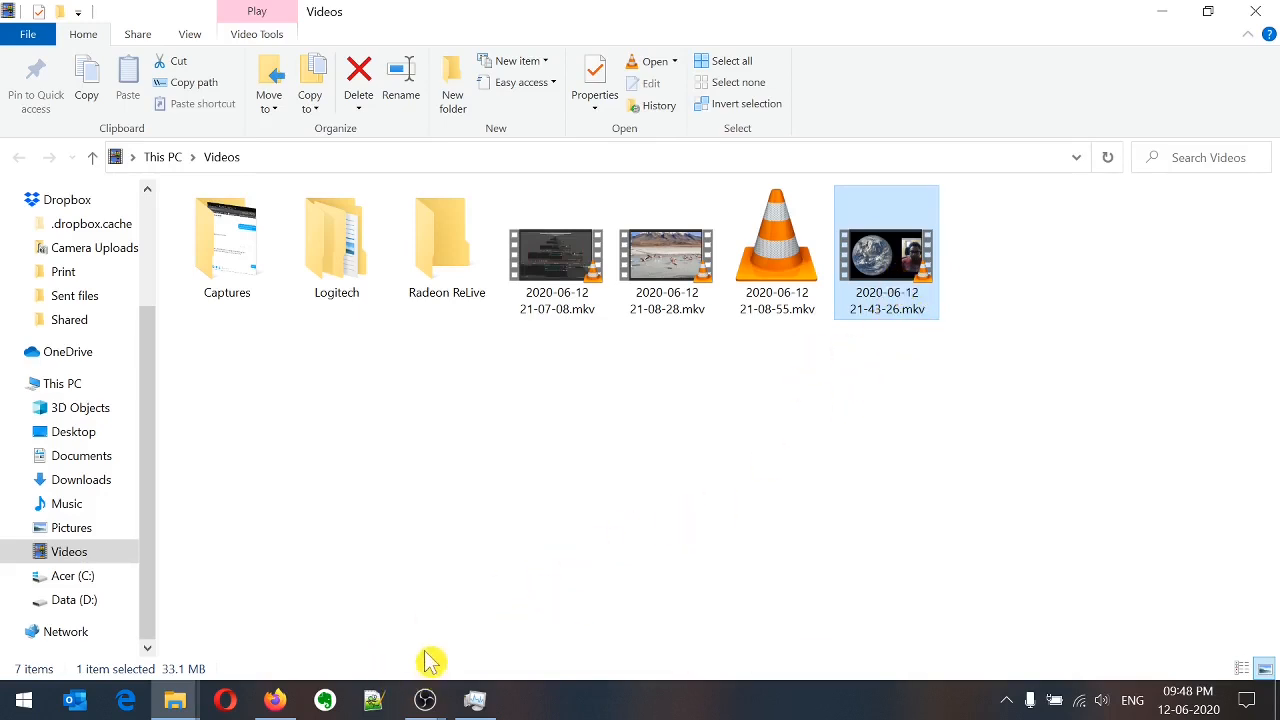
pyautogui.moveTo(425, 700)
pyautogui.click(352, 582)
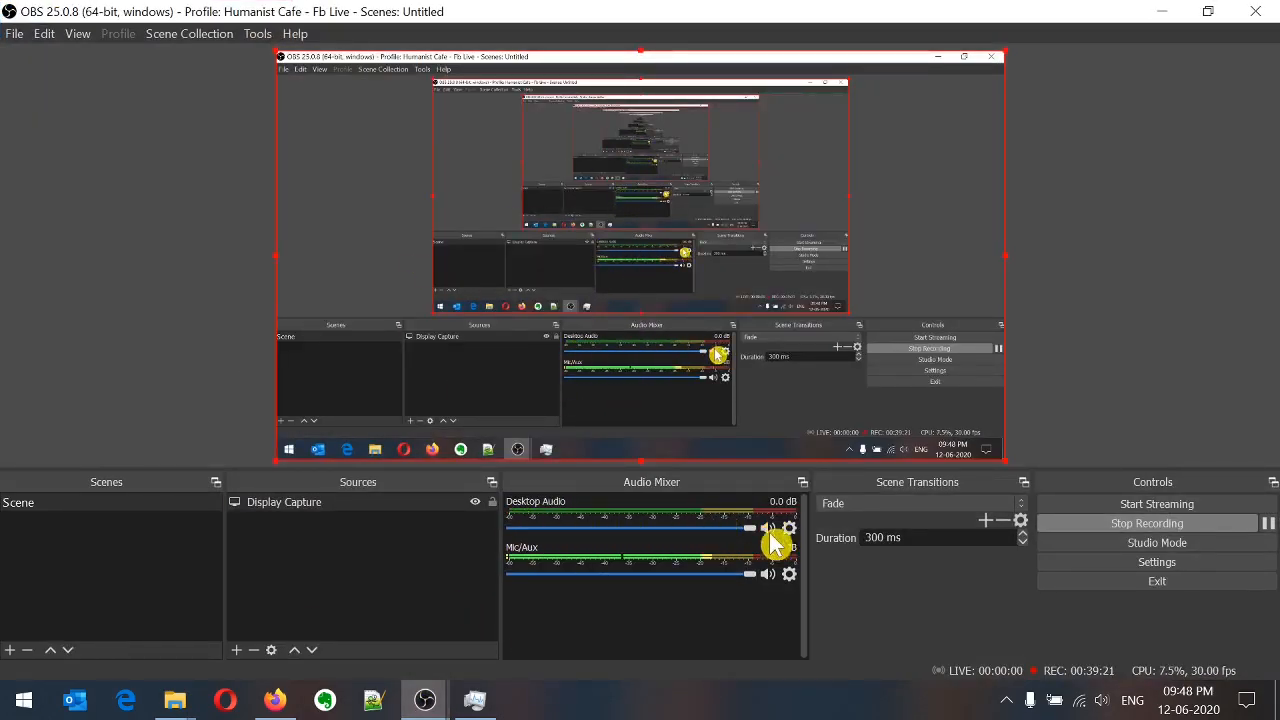
pyautogui.moveTo(175, 700)
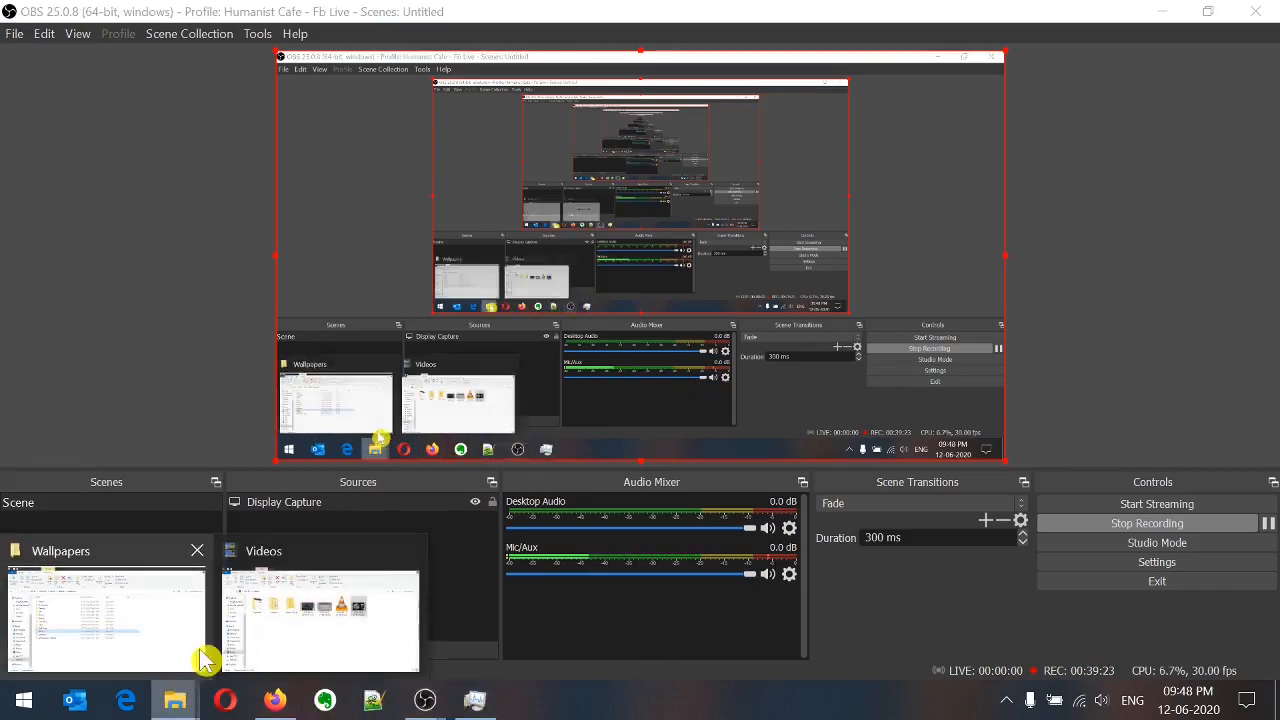
pyautogui.click(300, 590)
pyautogui.doubleClick(886, 306)
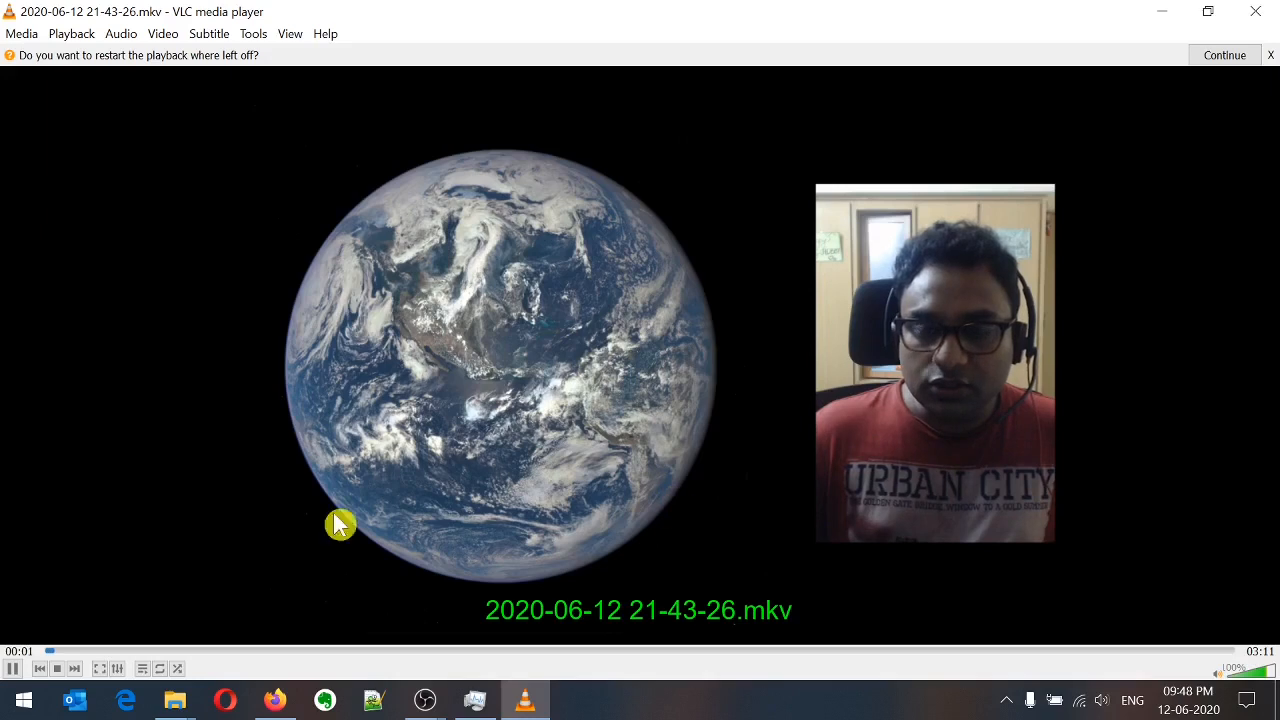
pyautogui.click(340, 660)
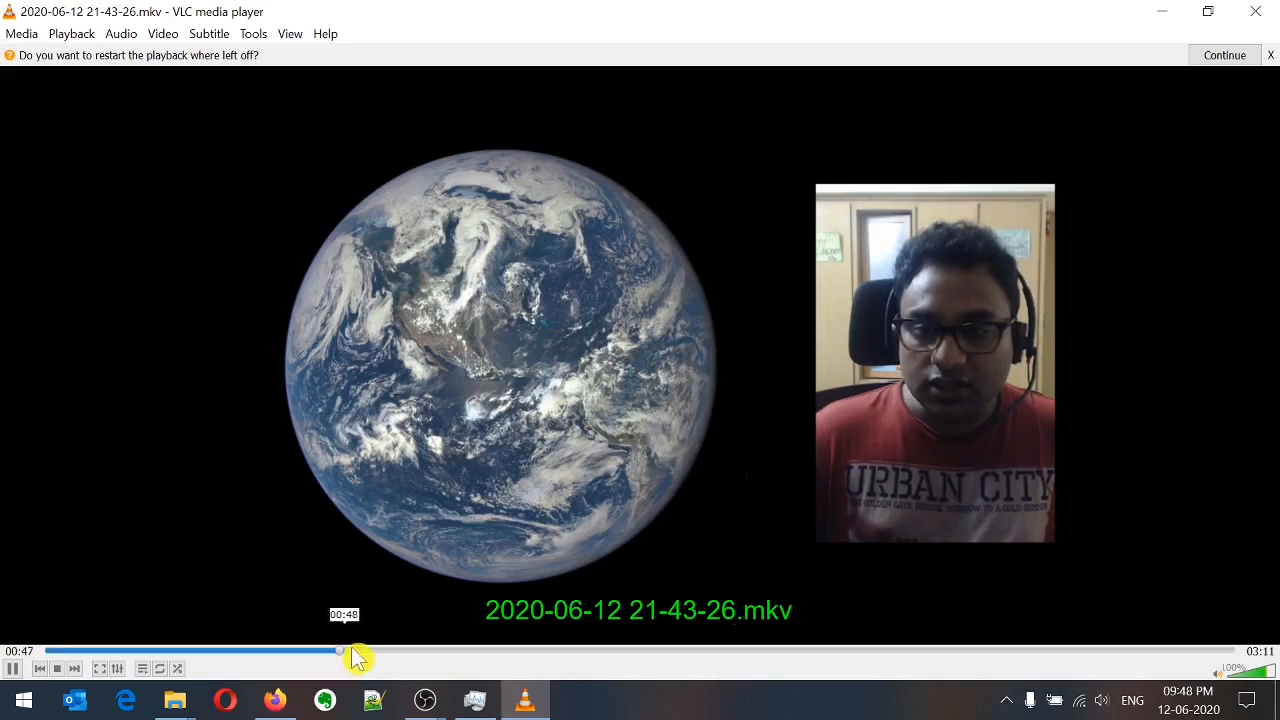
pyautogui.click(806, 658)
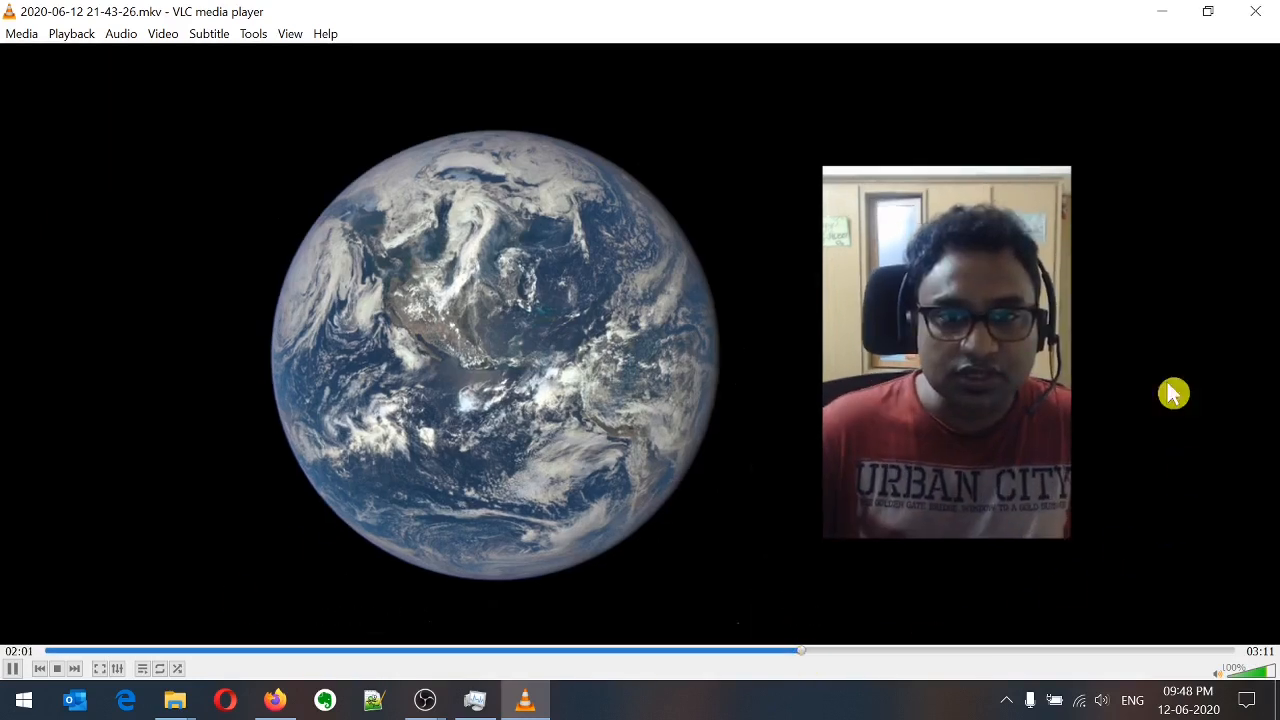
pyautogui.click(1254, 22)
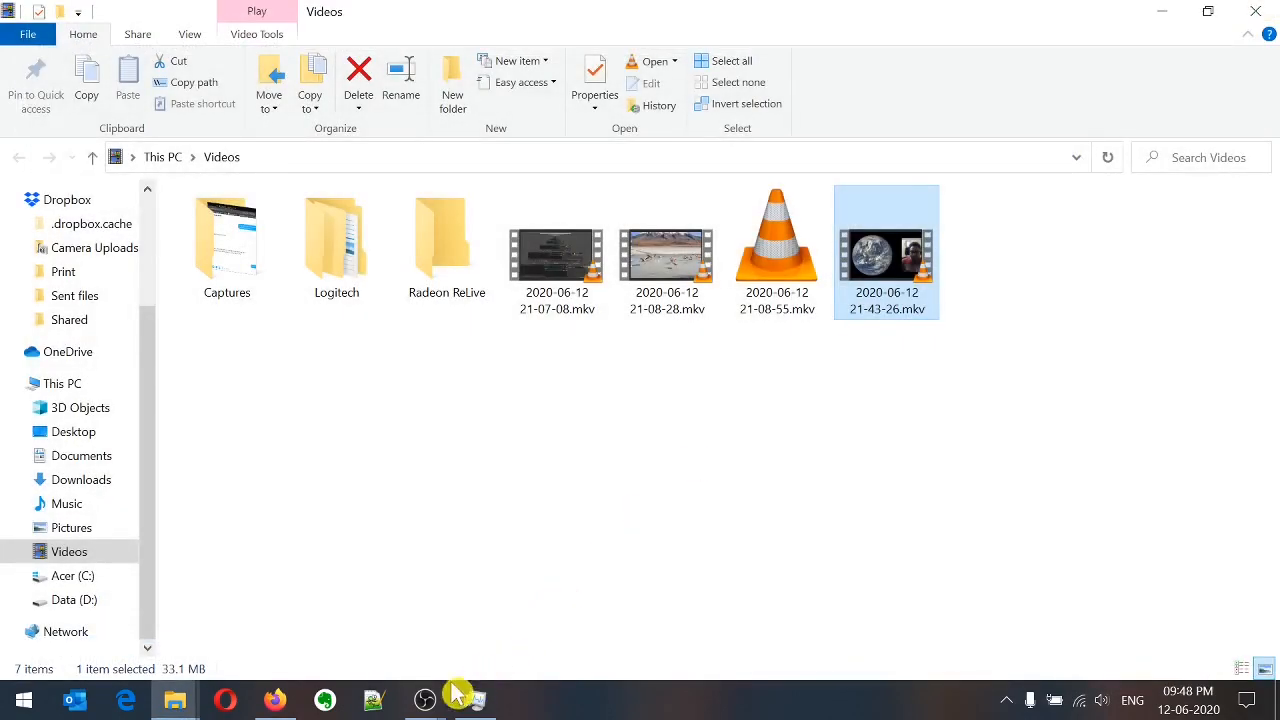
# - Mute Desktop Audio in the OBS window with the Display Capture source and minimize that window
pyautogui.moveTo(429, 692)
pyautogui.click(371, 586)
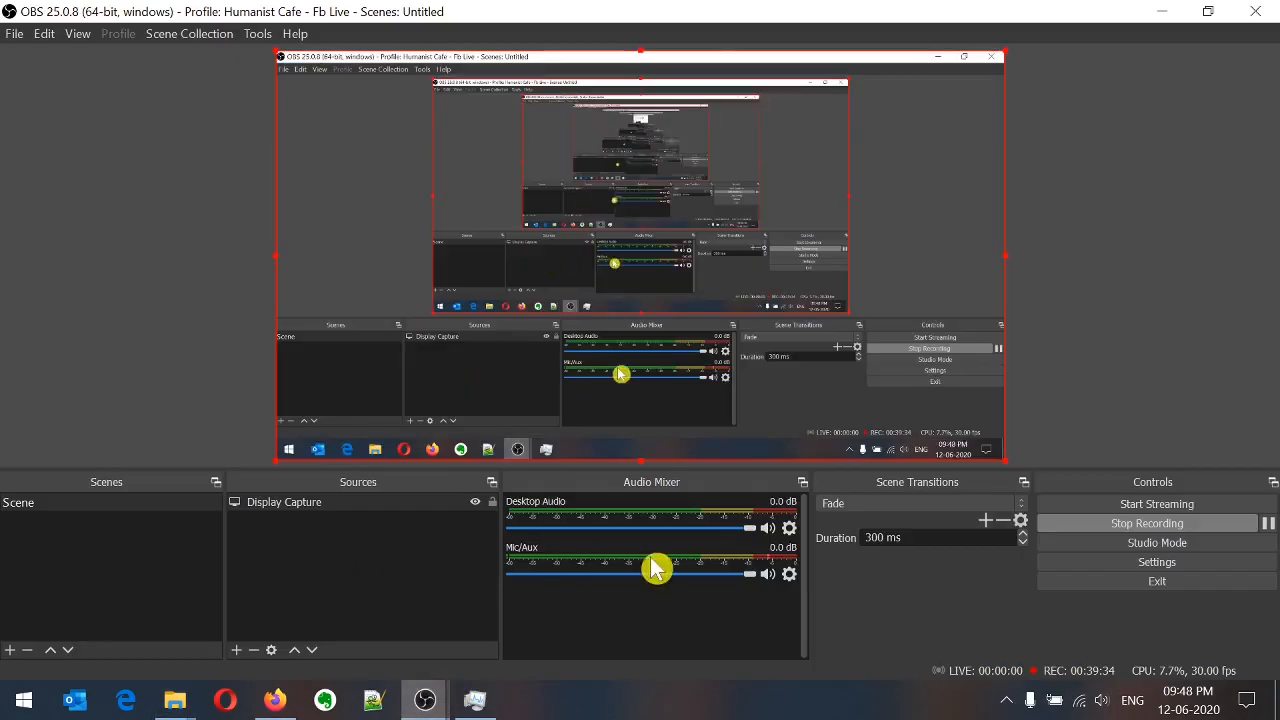
pyautogui.click(767, 529)
pyautogui.click(1157, 14)
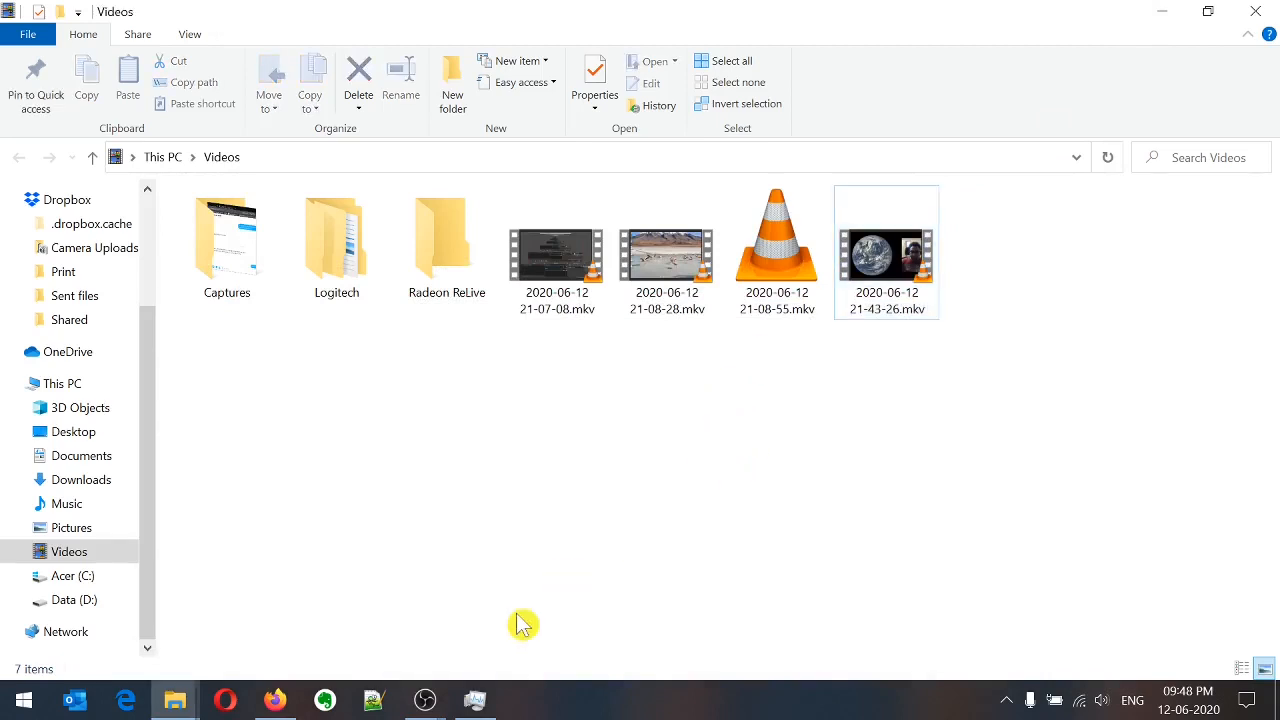
# - Switch back to the OBS window with the Image and Webcam sources and leave nothing selected in the preview
pyautogui.moveTo(428, 698)
pyautogui.click(527, 575)
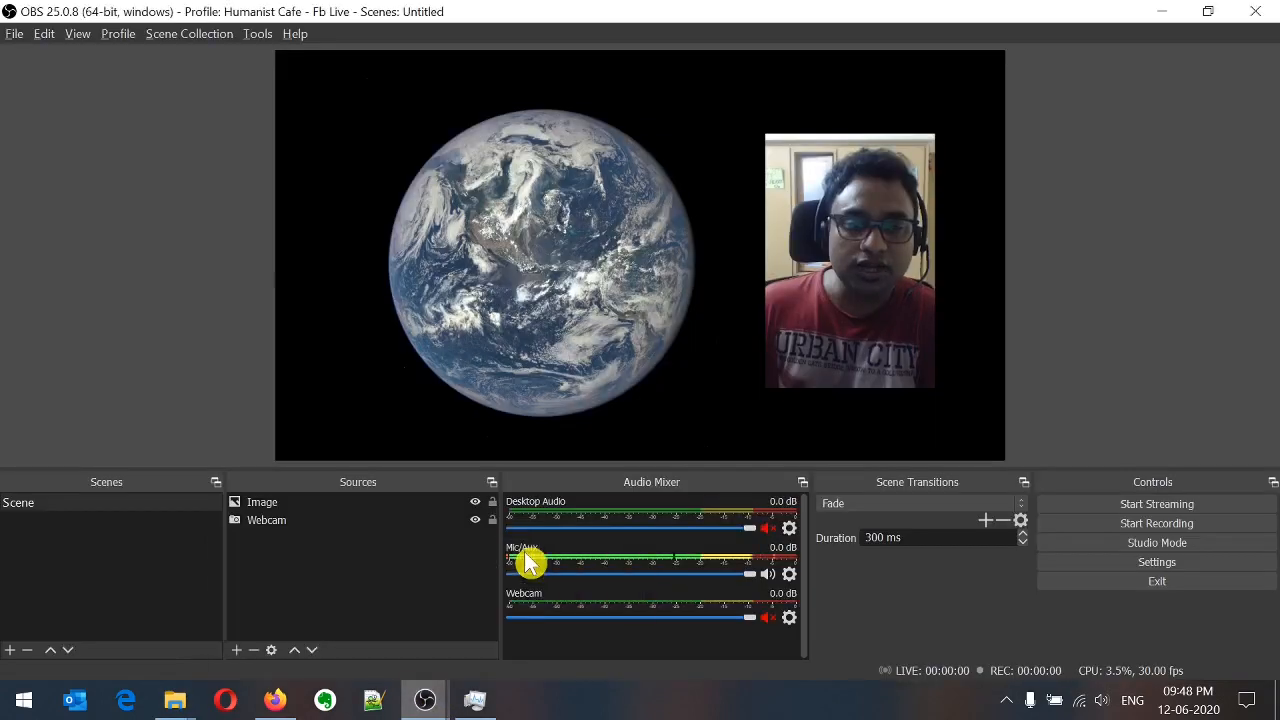
pyautogui.click(571, 380)
pyautogui.click(985, 289)
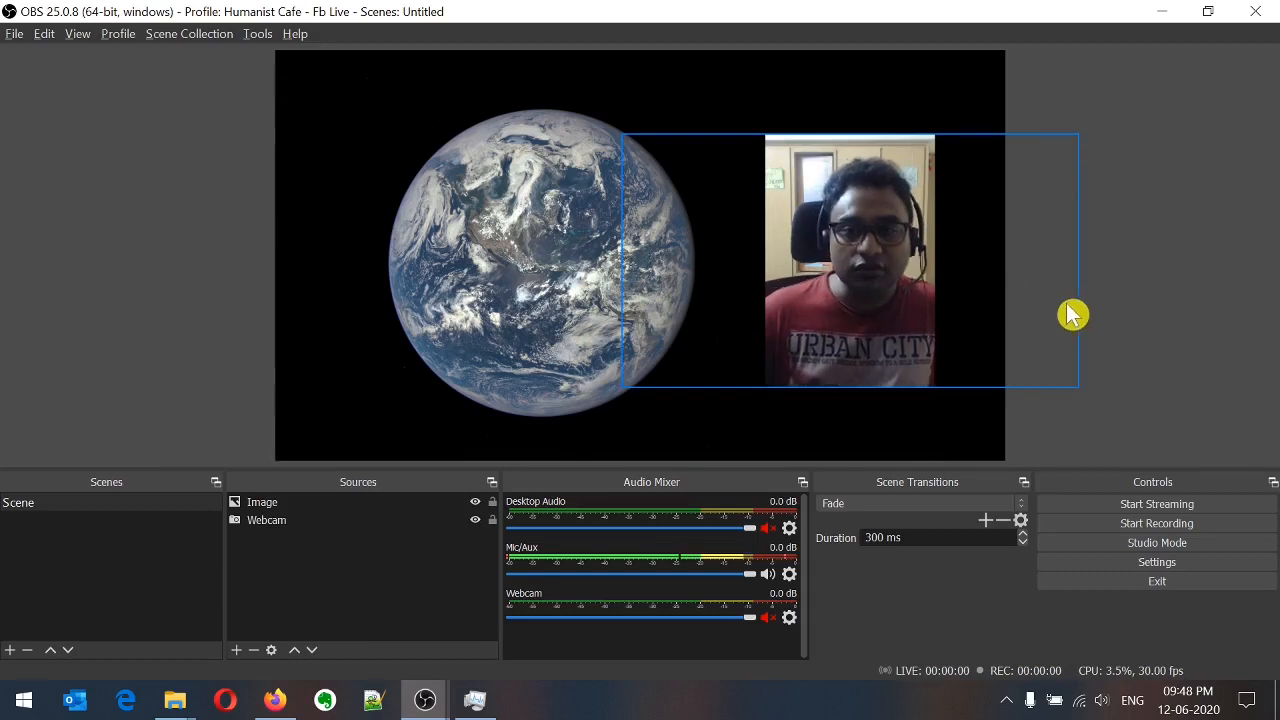
pyautogui.click(1143, 297)
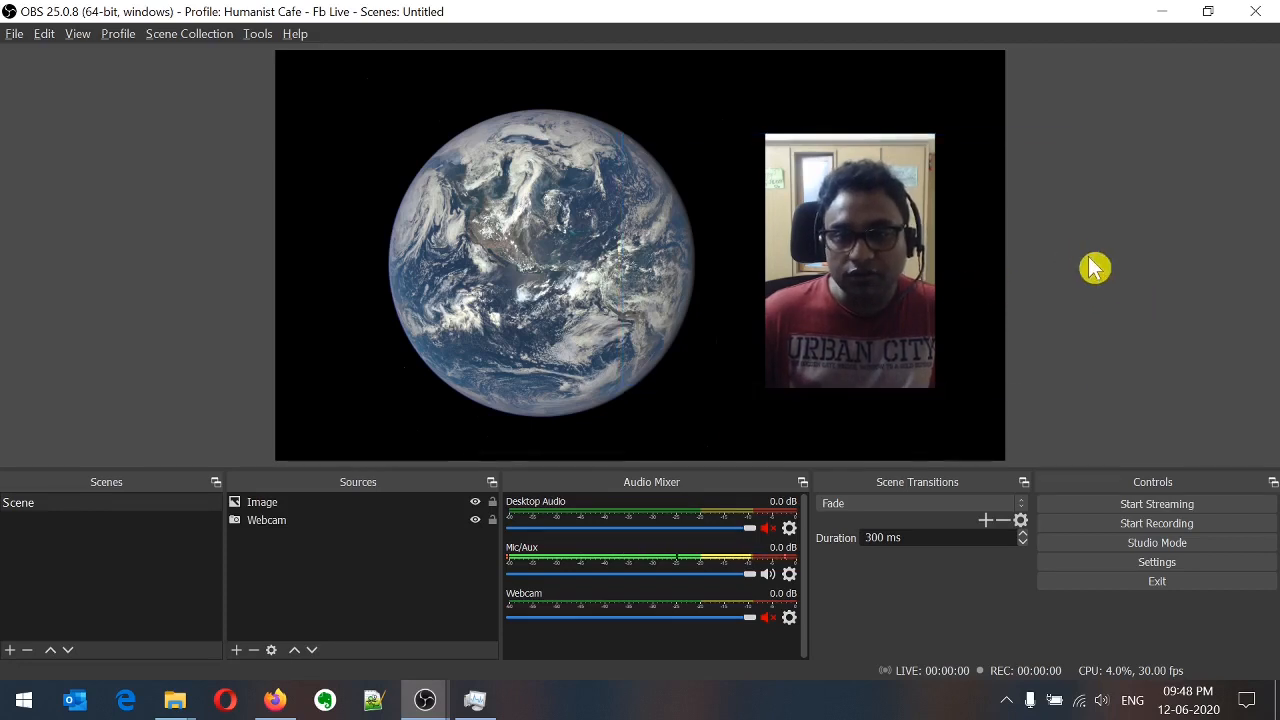
pyautogui.click(14, 34)
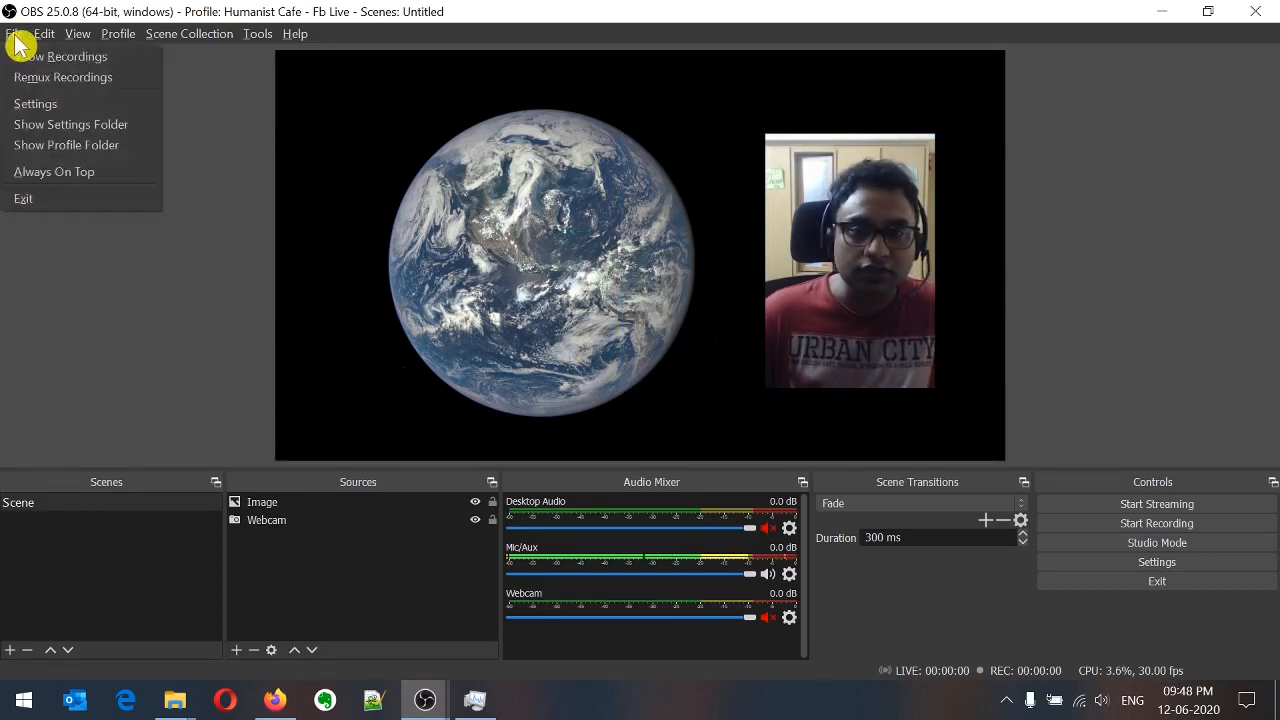
pyautogui.click(45, 88)
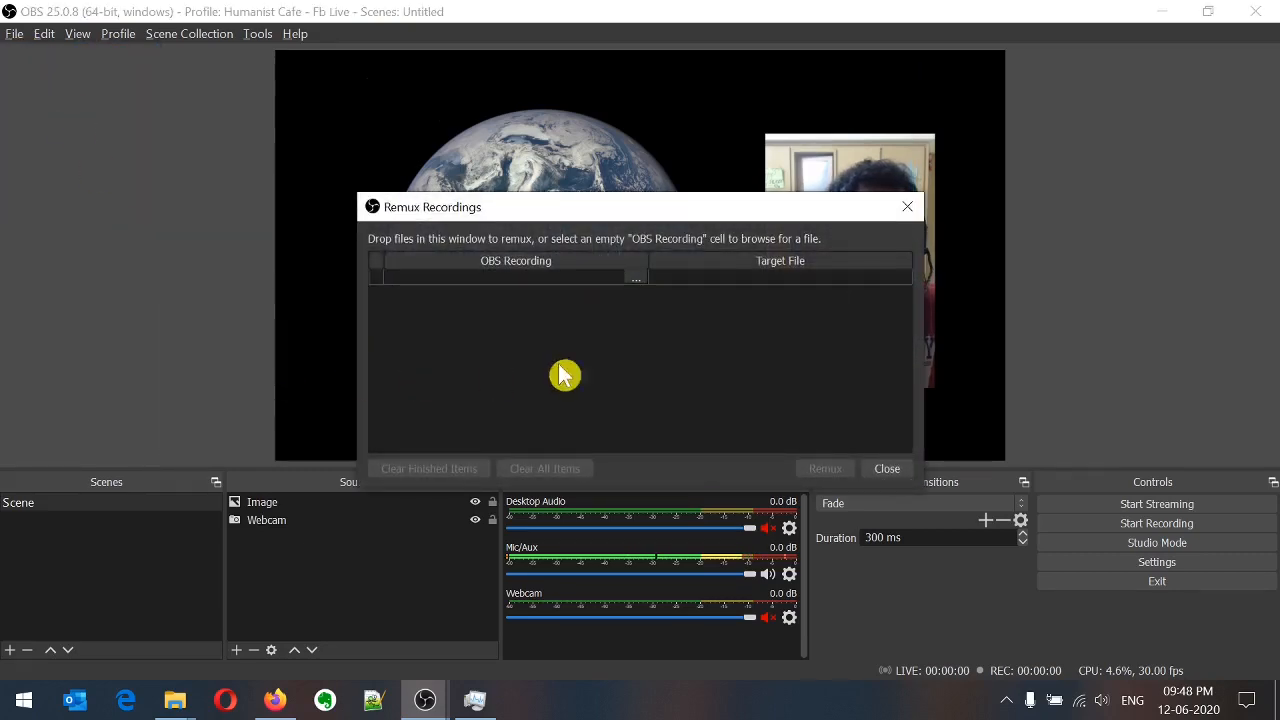
pyautogui.click(637, 280)
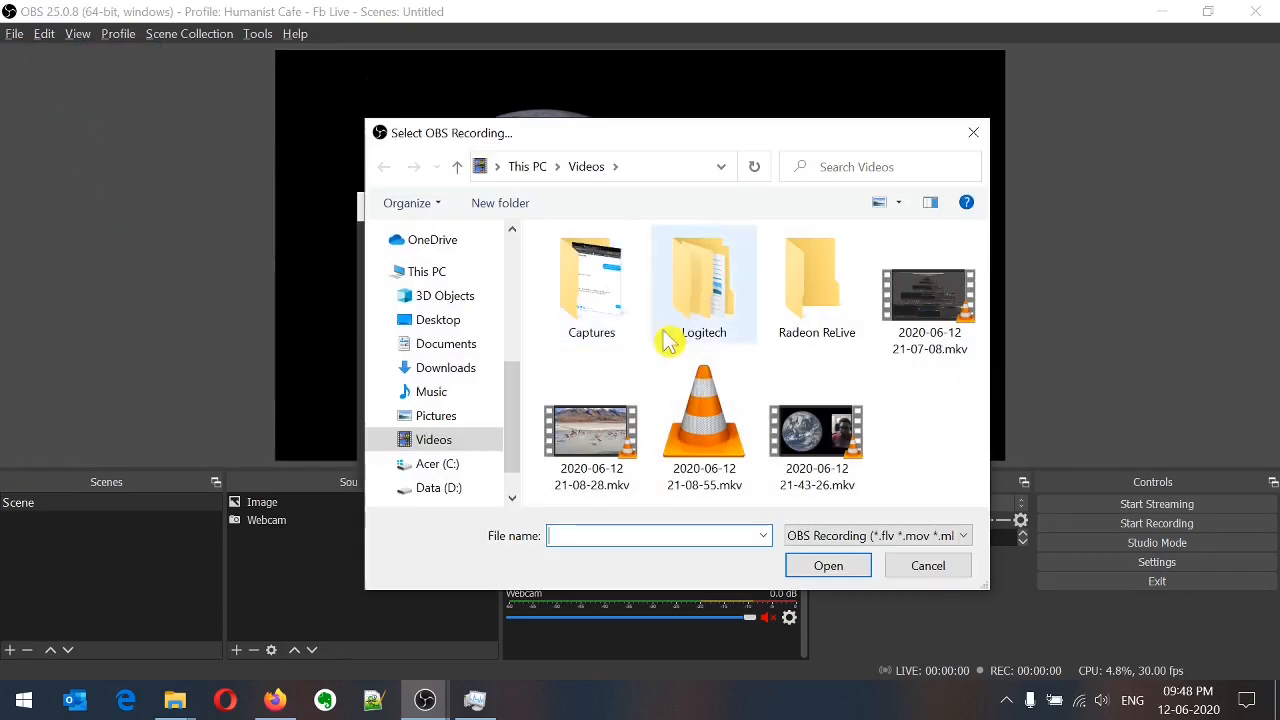
pyautogui.click(828, 430)
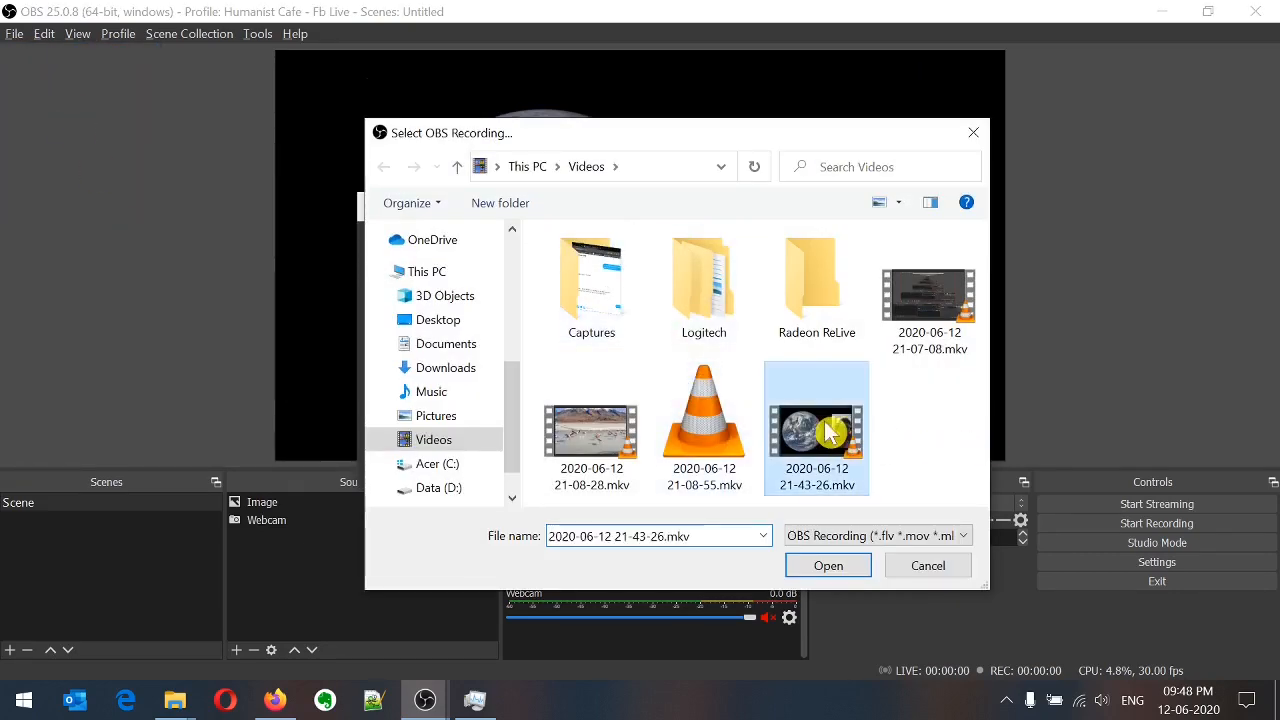
pyautogui.click(832, 570)
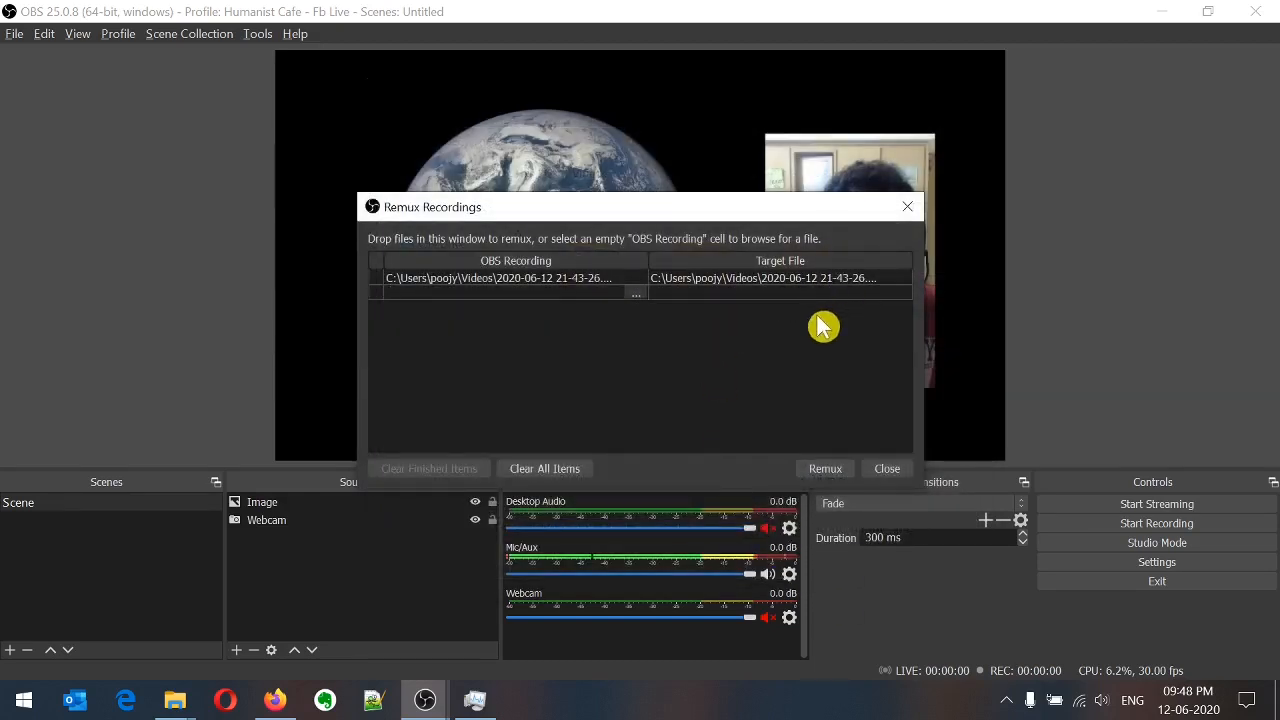
pyautogui.doubleClick(817, 283)
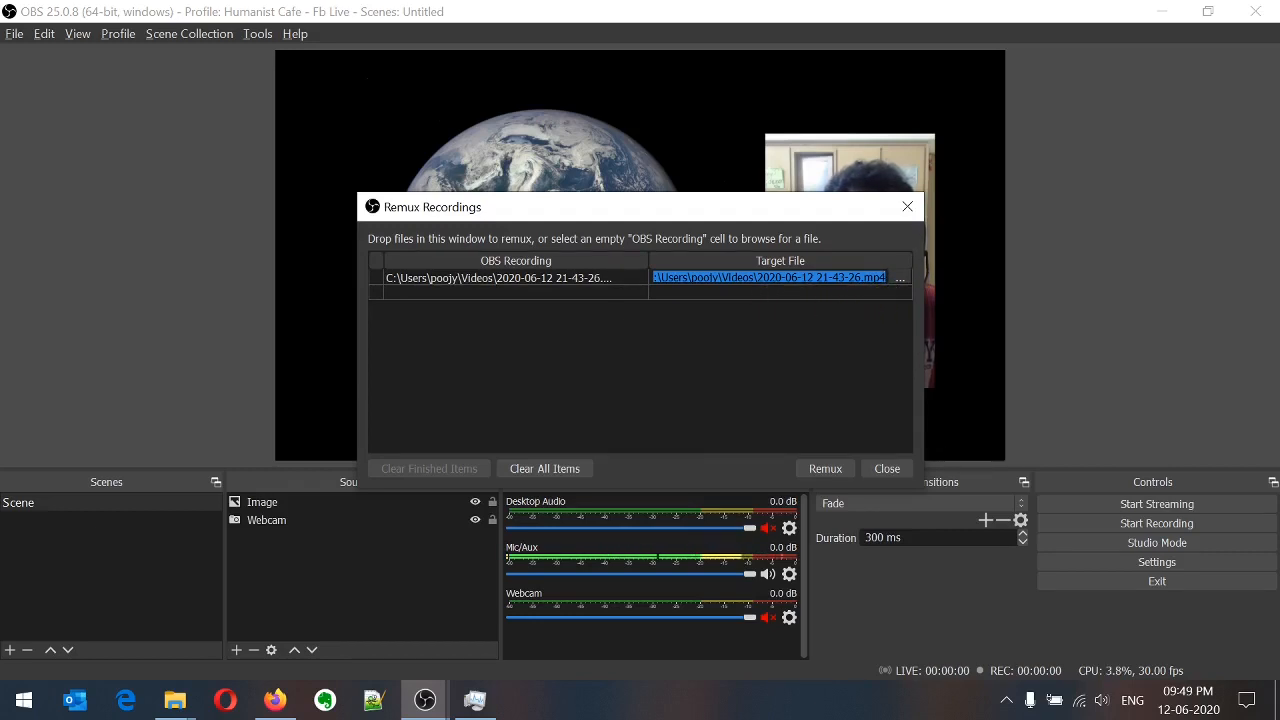
pyautogui.click(849, 346)
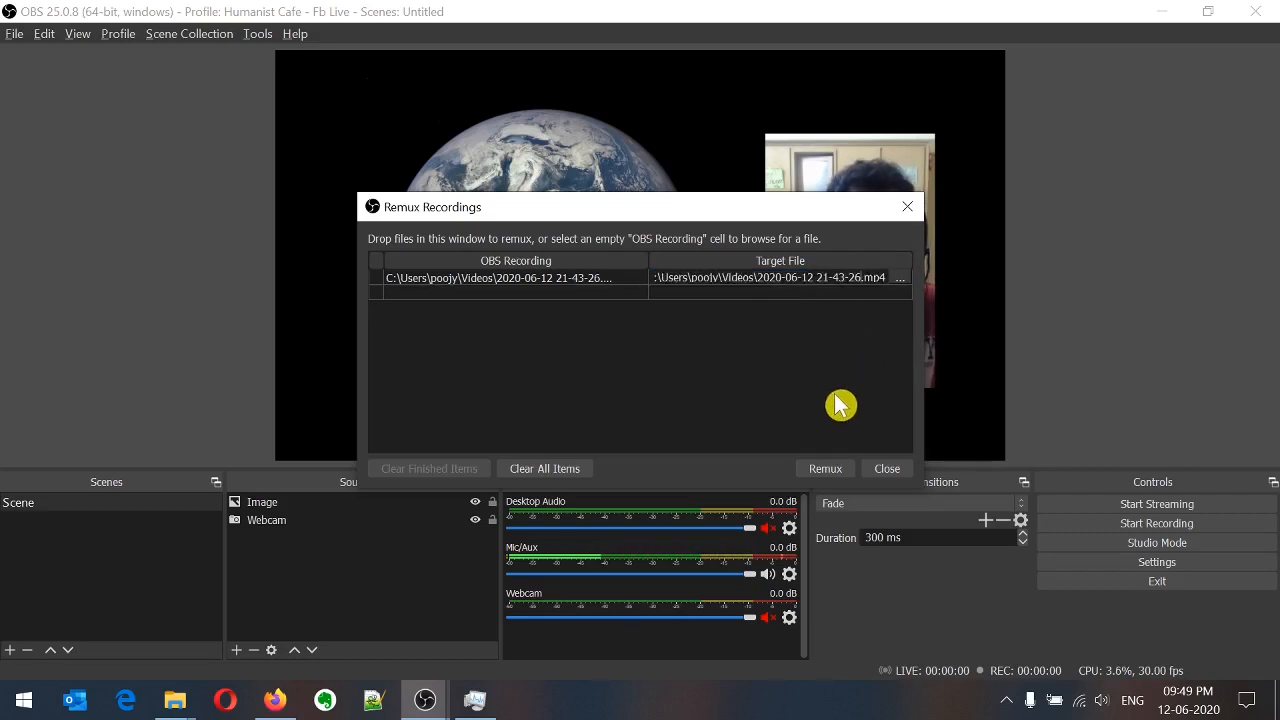
pyautogui.press('Left')
pyautogui.press('Left')
pyautogui.press('Left')
pyautogui.press('Left')
pyautogui.write('Remux')
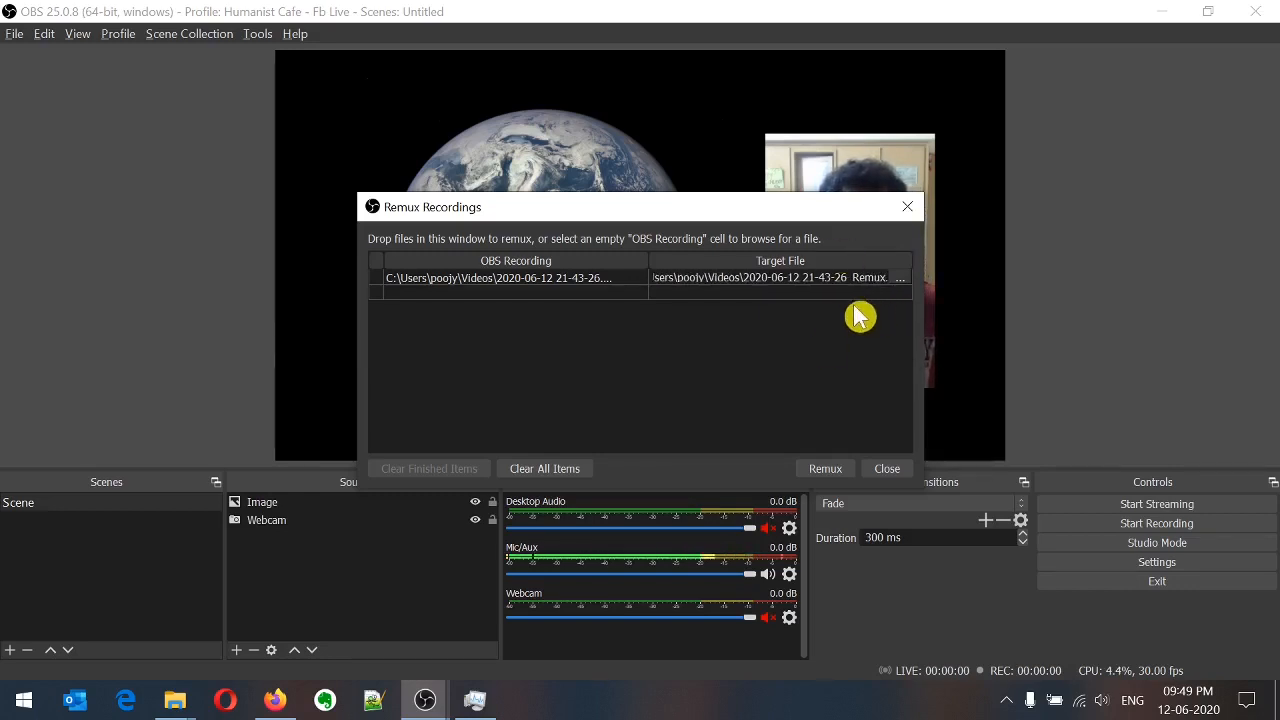
# - Remux the loaded recording to MP4 and close the Remux Recordings dialog
pyautogui.click(824, 470)
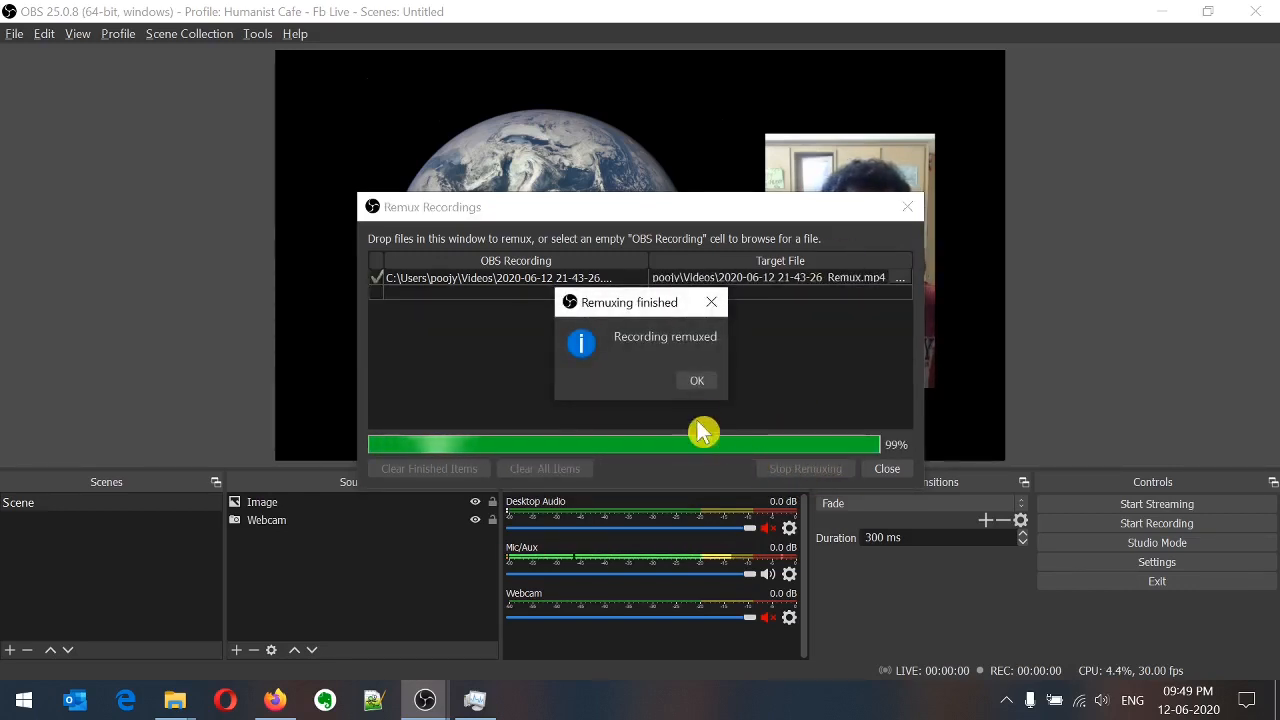
pyautogui.click(699, 386)
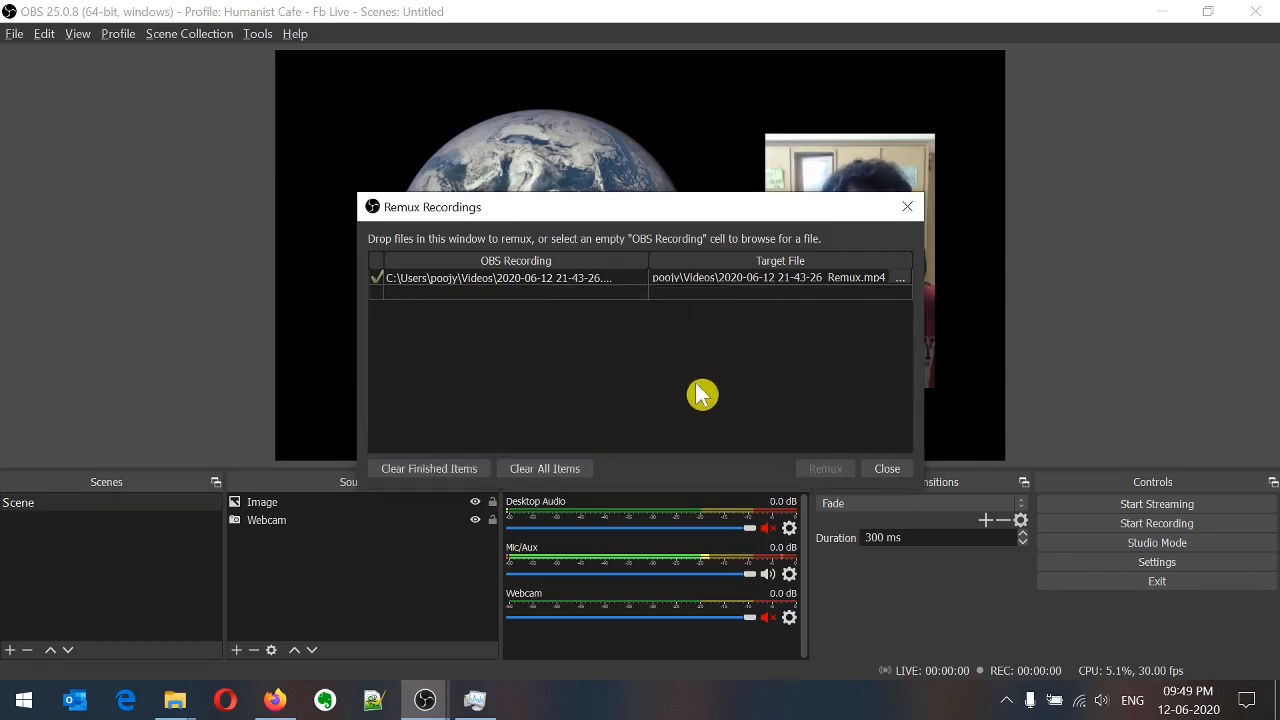
pyautogui.click(886, 469)
pyautogui.click(15, 33)
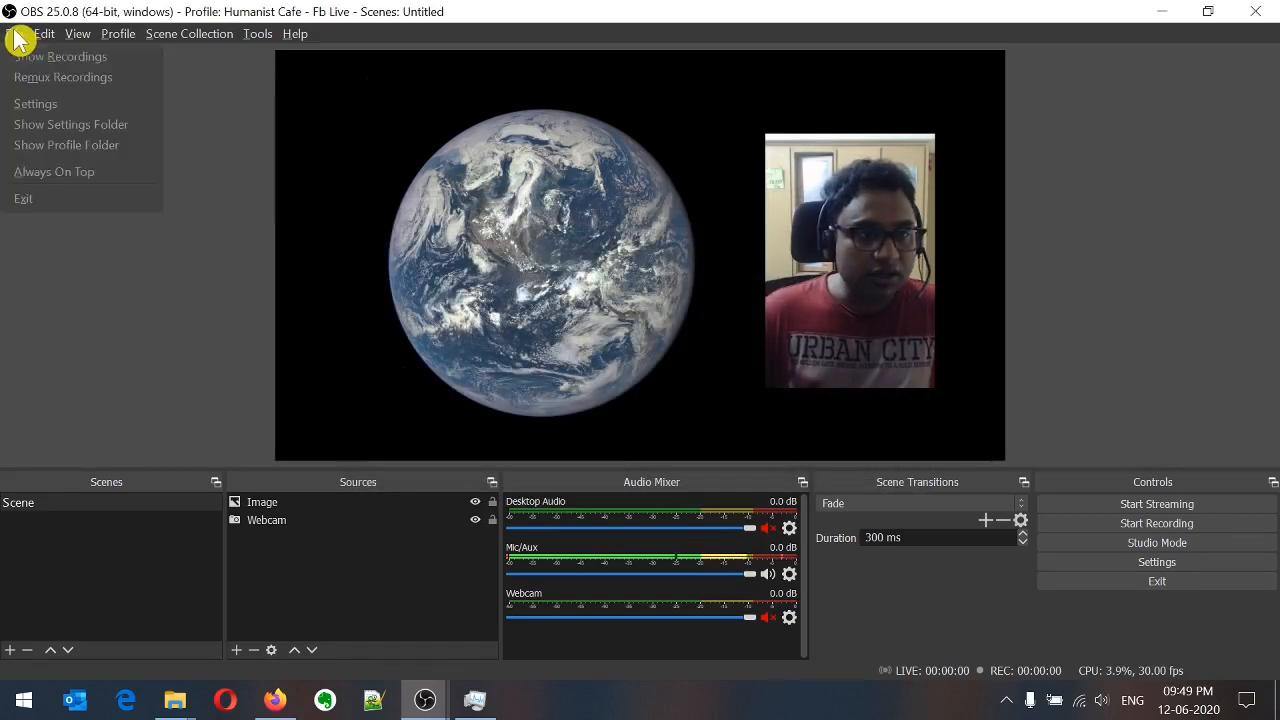
pyautogui.click(57, 60)
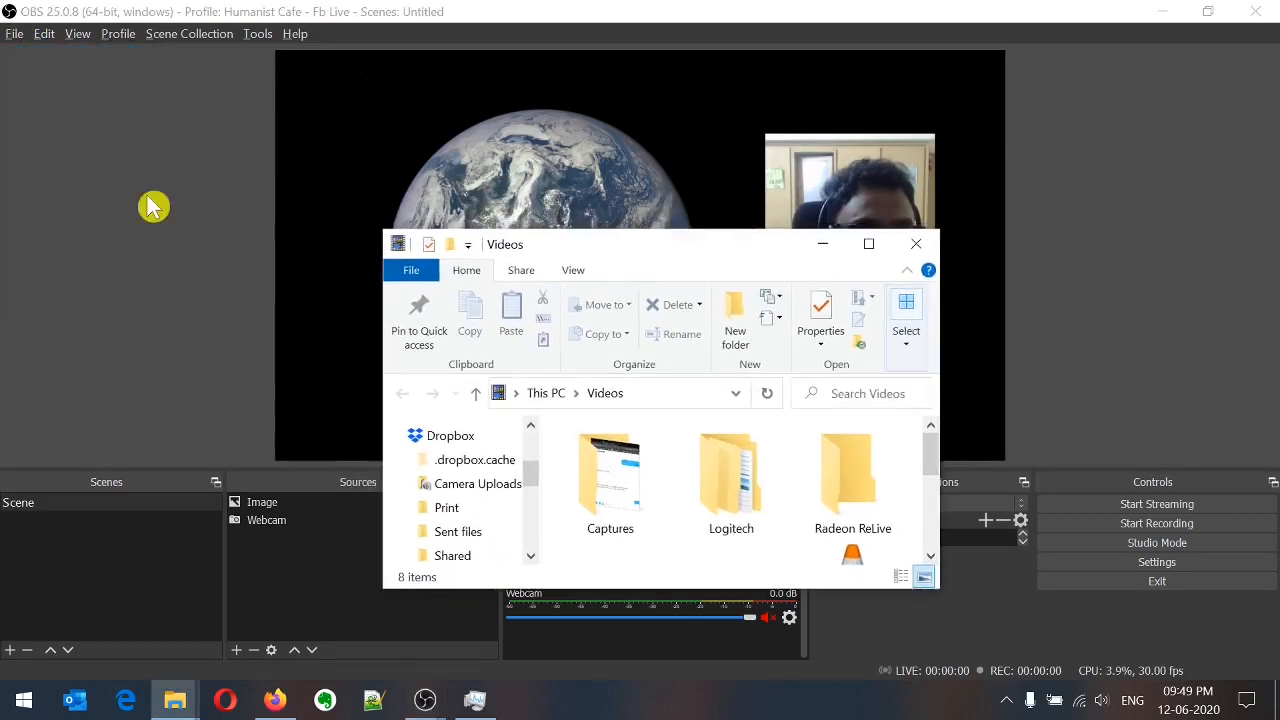
pyautogui.click(872, 240)
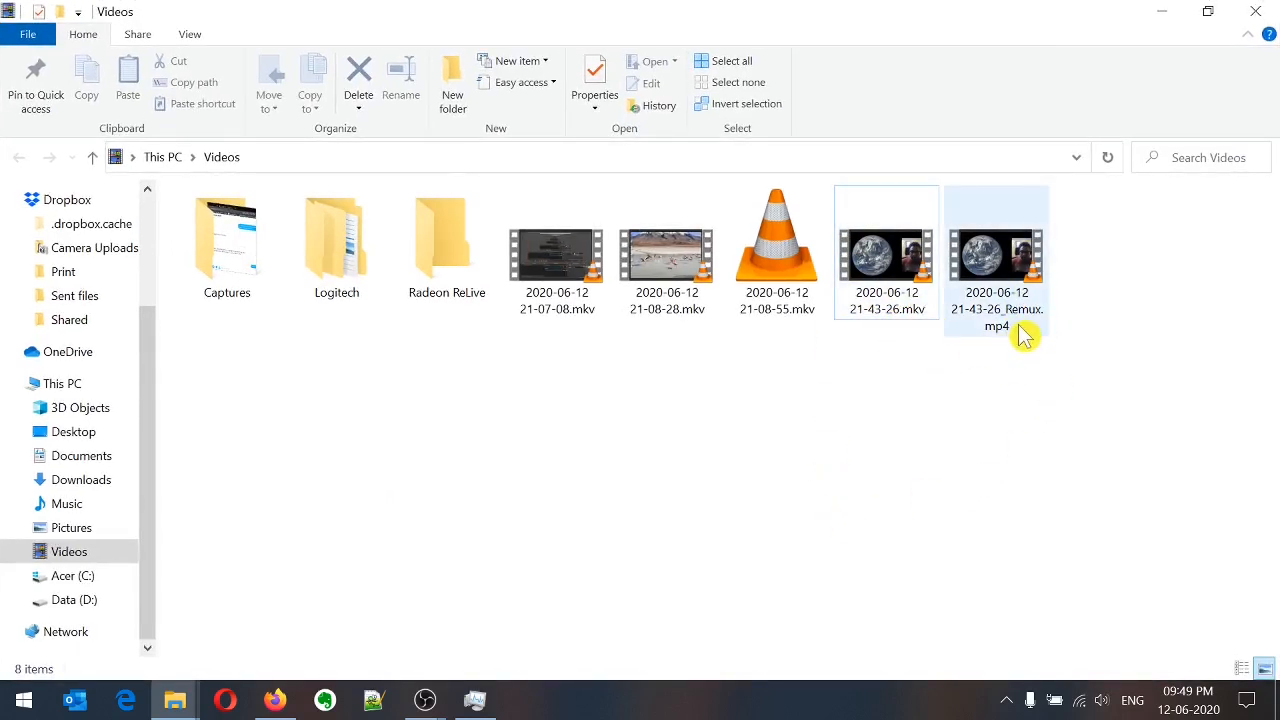
pyautogui.click(992, 280)
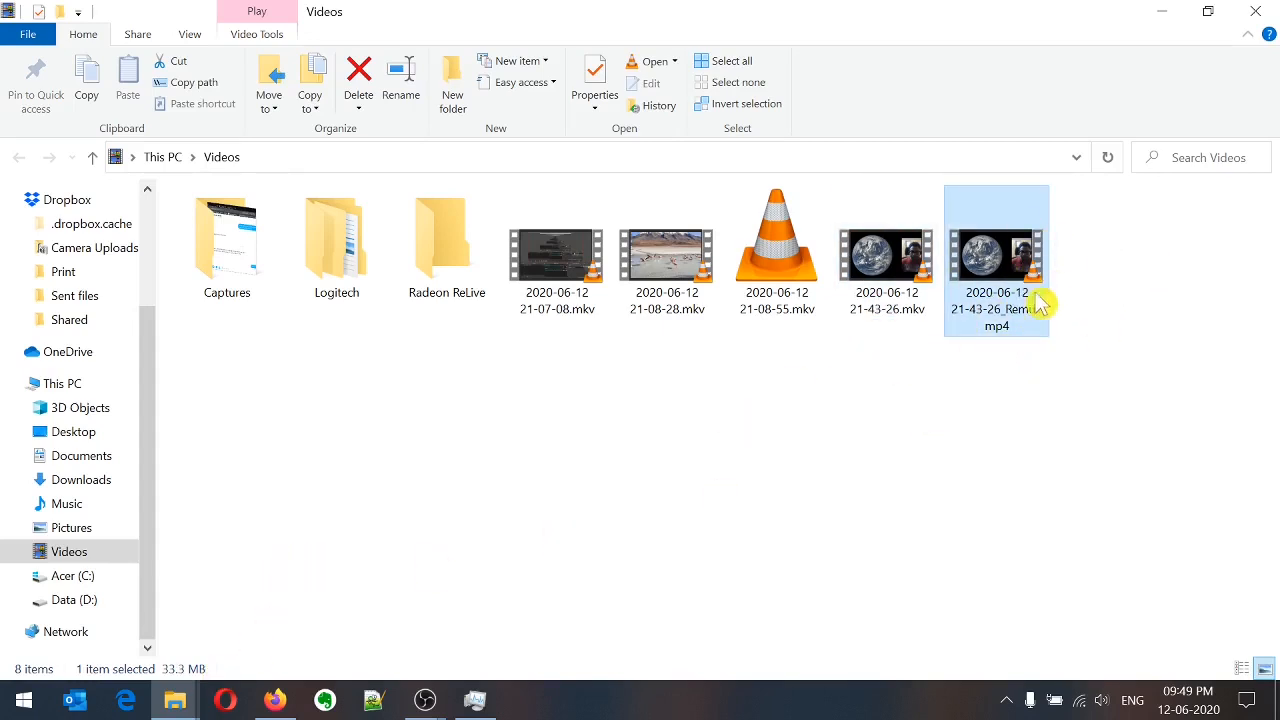
pyautogui.click(1162, 12)
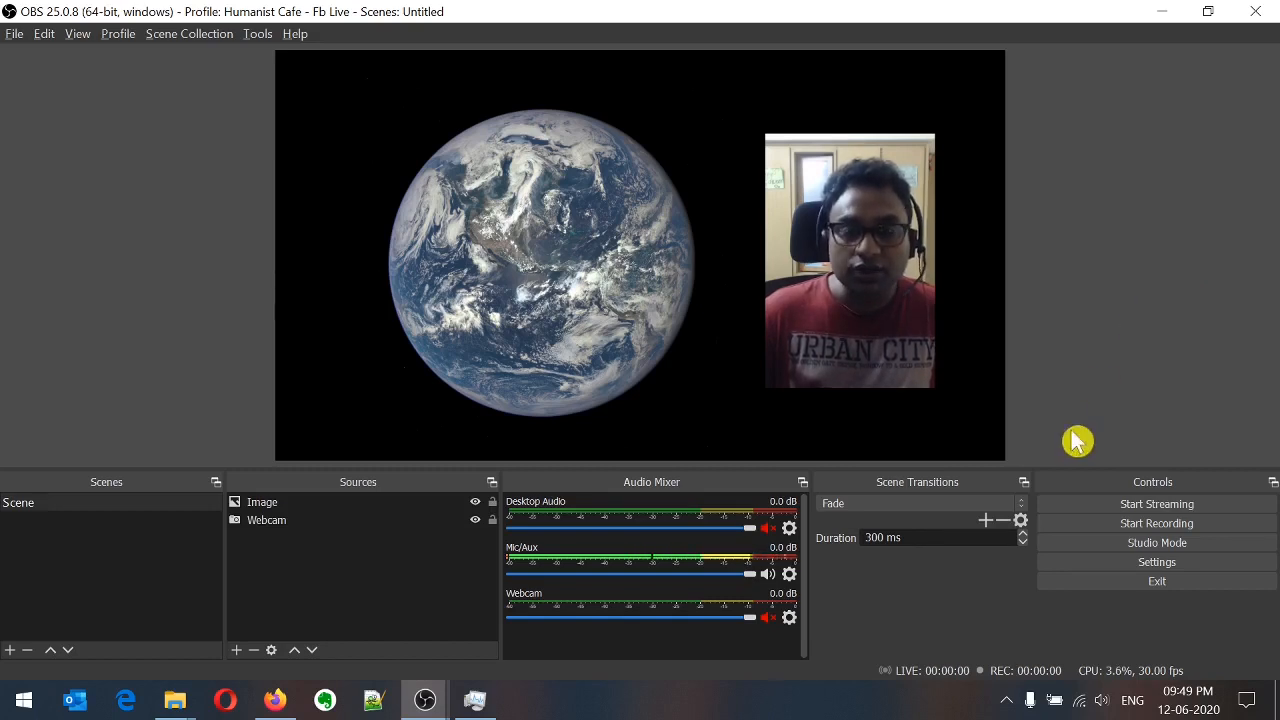
# - Review the streaming services offered in the Stream settings, close the settings, and look over the source types that can be added
pyautogui.click(1150, 563)
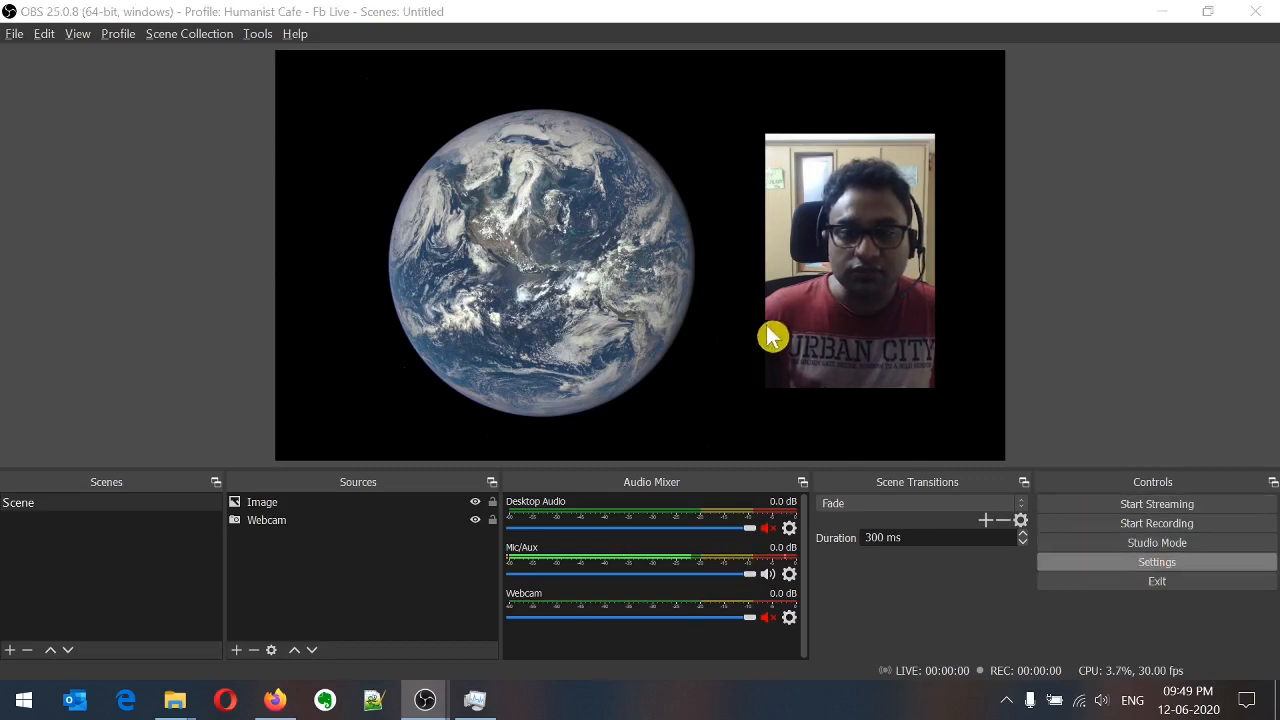
pyautogui.click(375, 172)
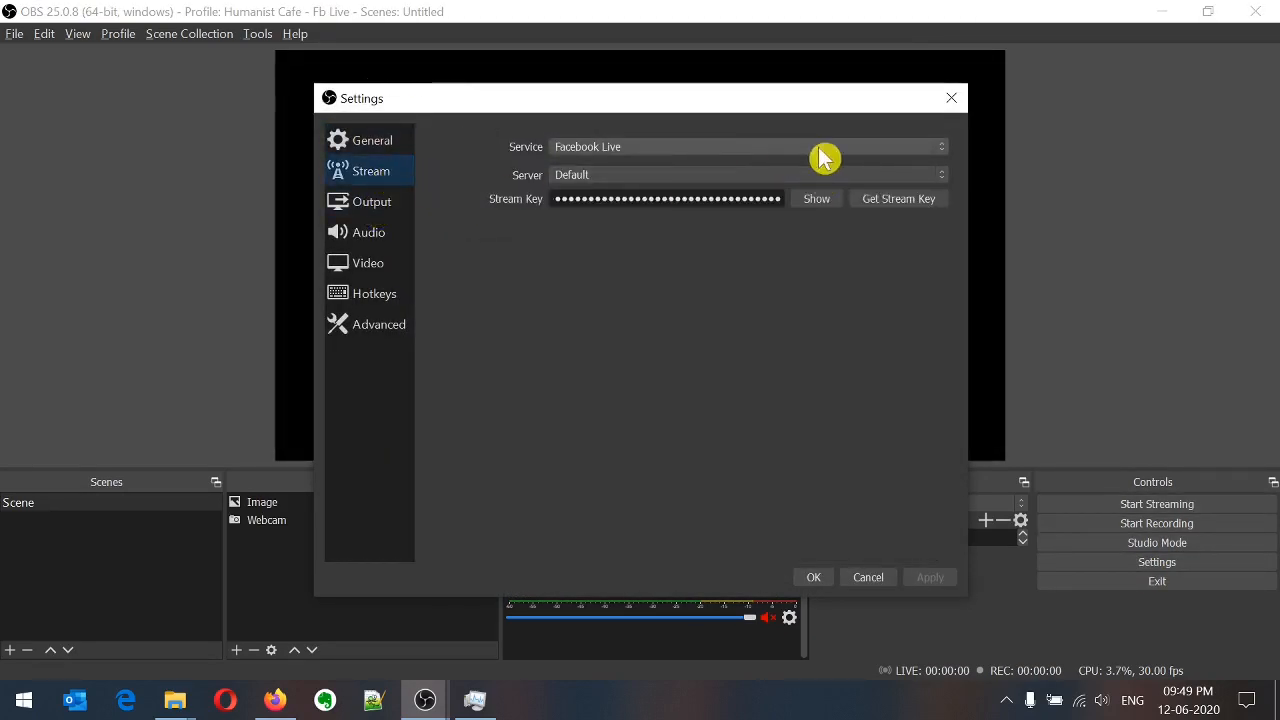
pyautogui.click(946, 150)
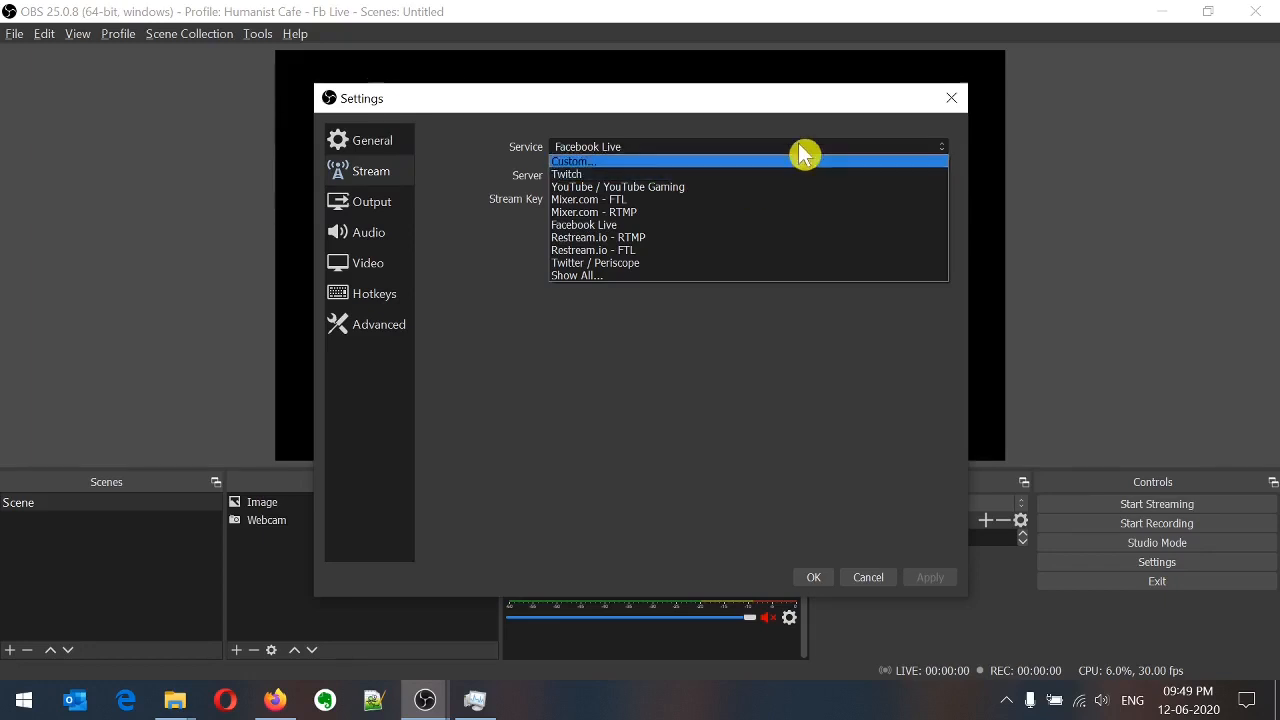
pyautogui.click(840, 124)
pyautogui.click(960, 99)
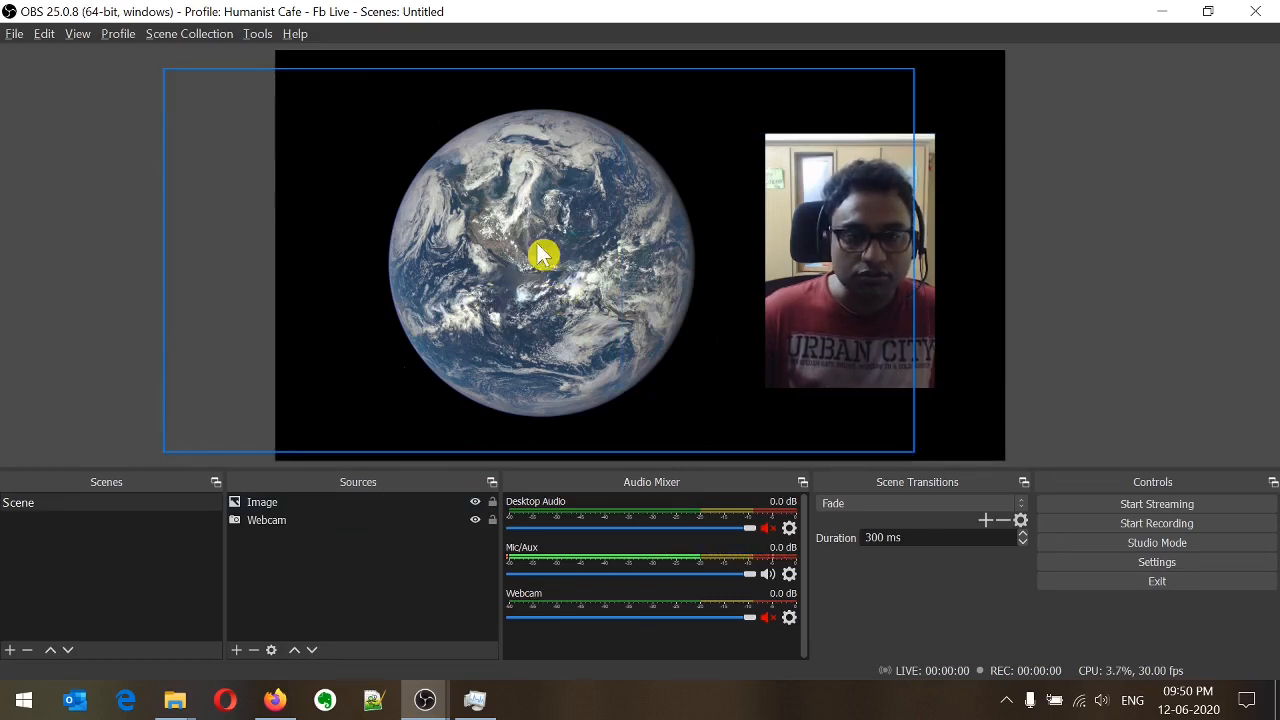
pyautogui.click(237, 650)
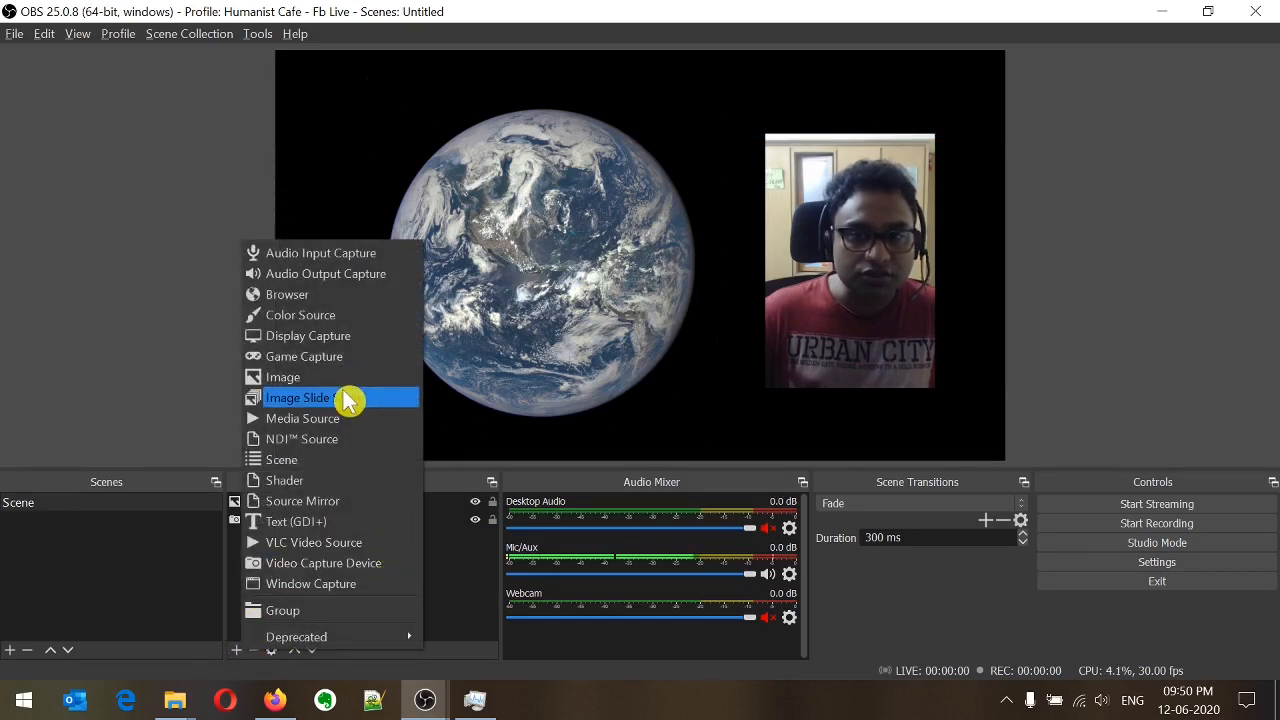
pyautogui.click(1120, 350)
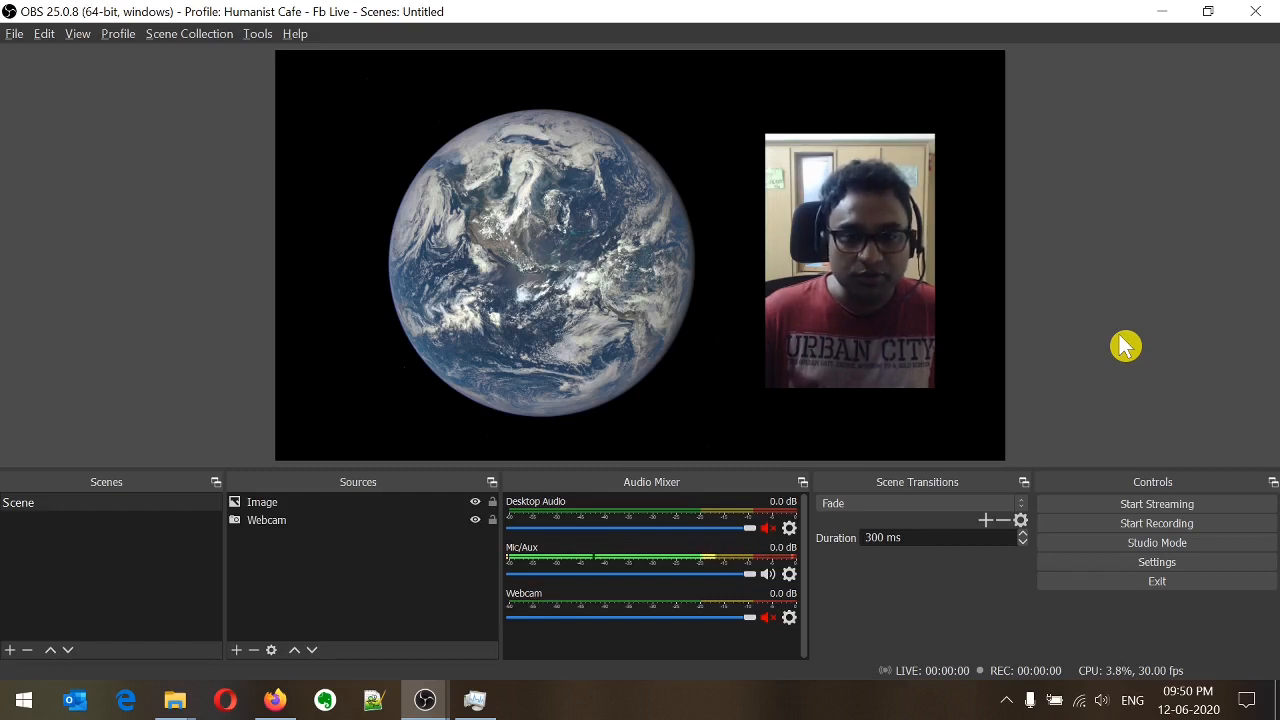
# - Bring up the system tray commands of the OBS instance that is recording the screen
pyautogui.click(1007, 700)
pyautogui.rightClick(1066, 621)
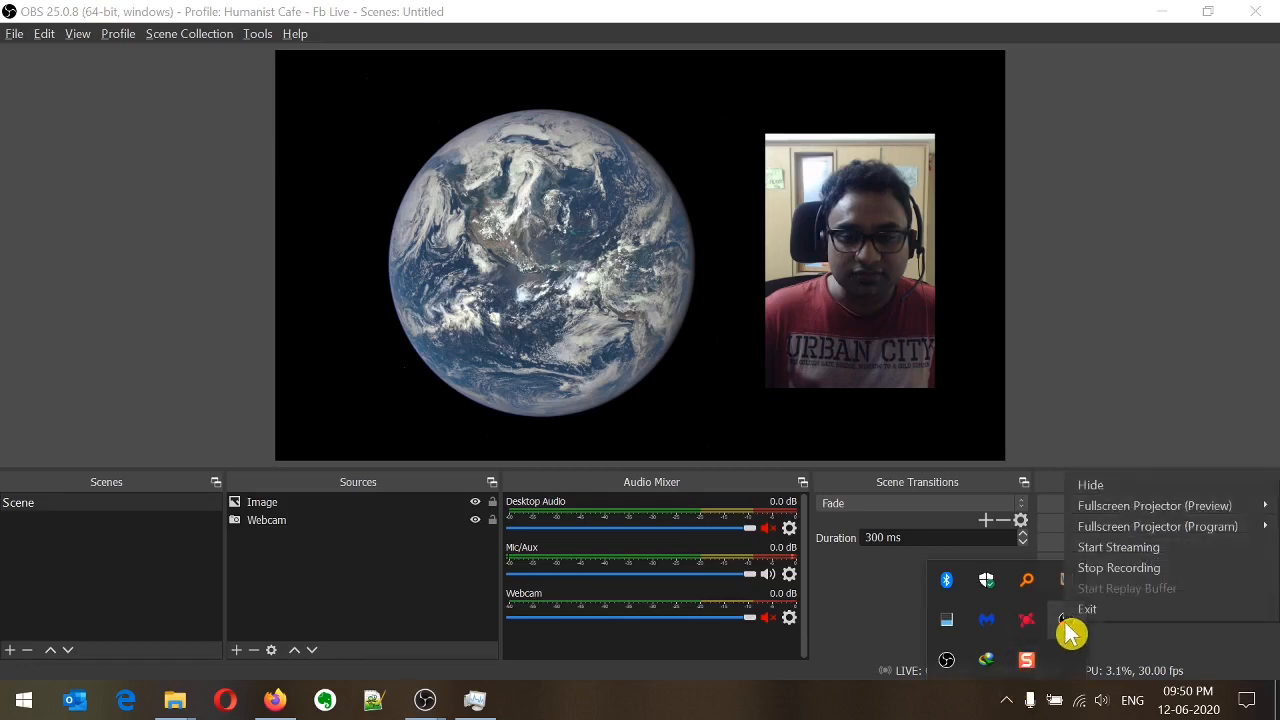